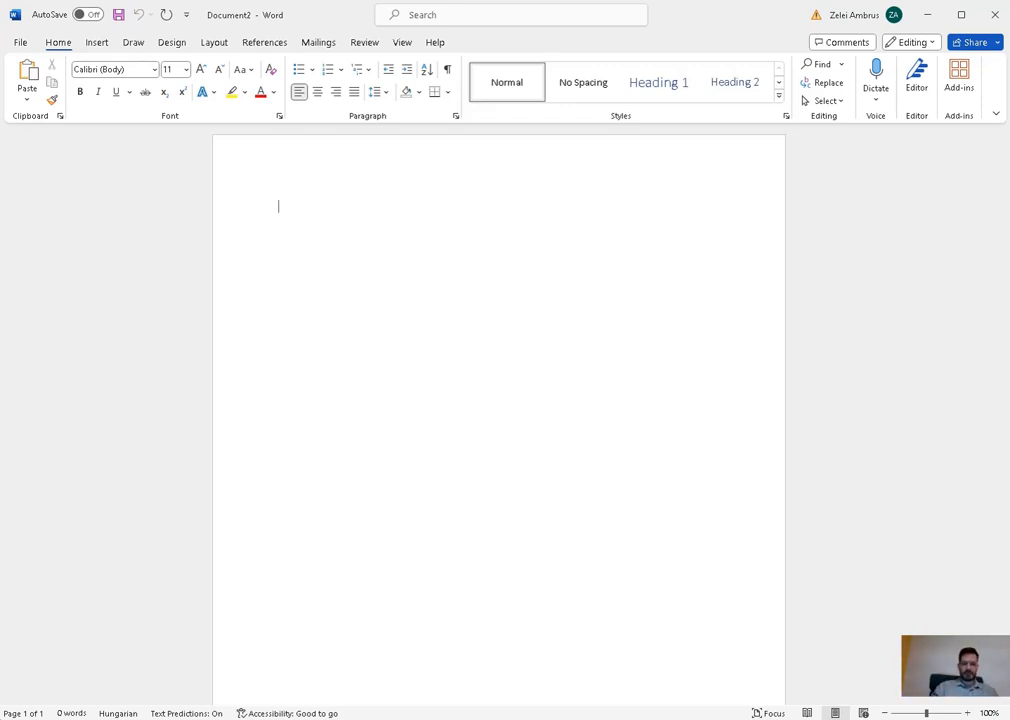
# - Type 'How to set up a word document', then Introduction, Methodology, Results and Discussion, each on its own line
pyautogui.write('How to')
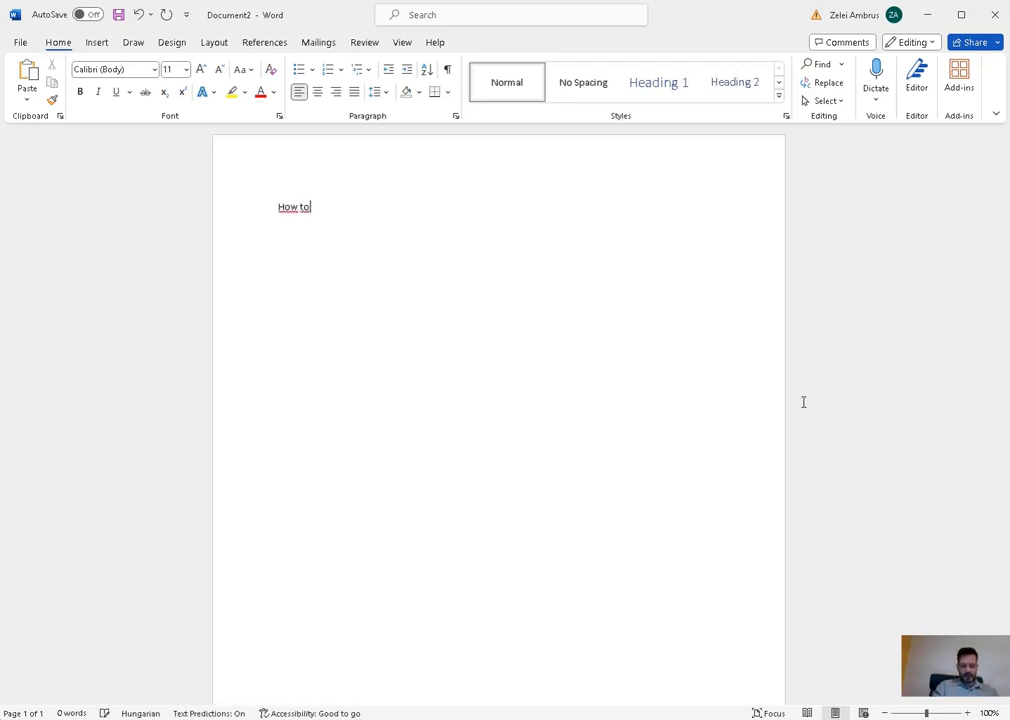
pyautogui.write(' set up a word docu')
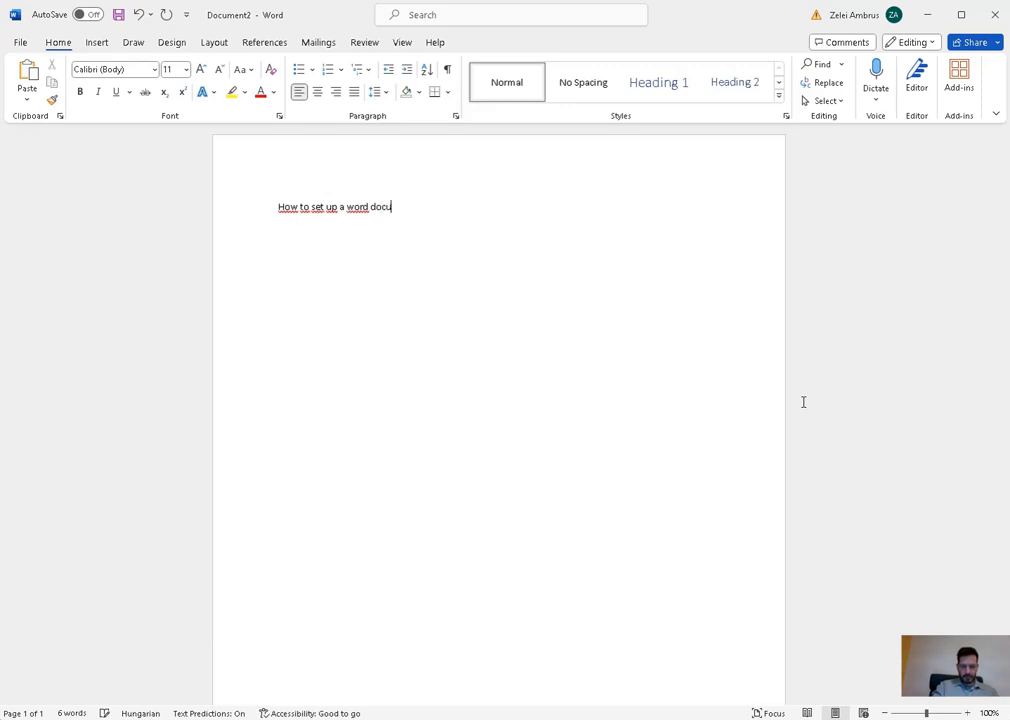
pyautogui.write('ment')
pyautogui.press('Return')
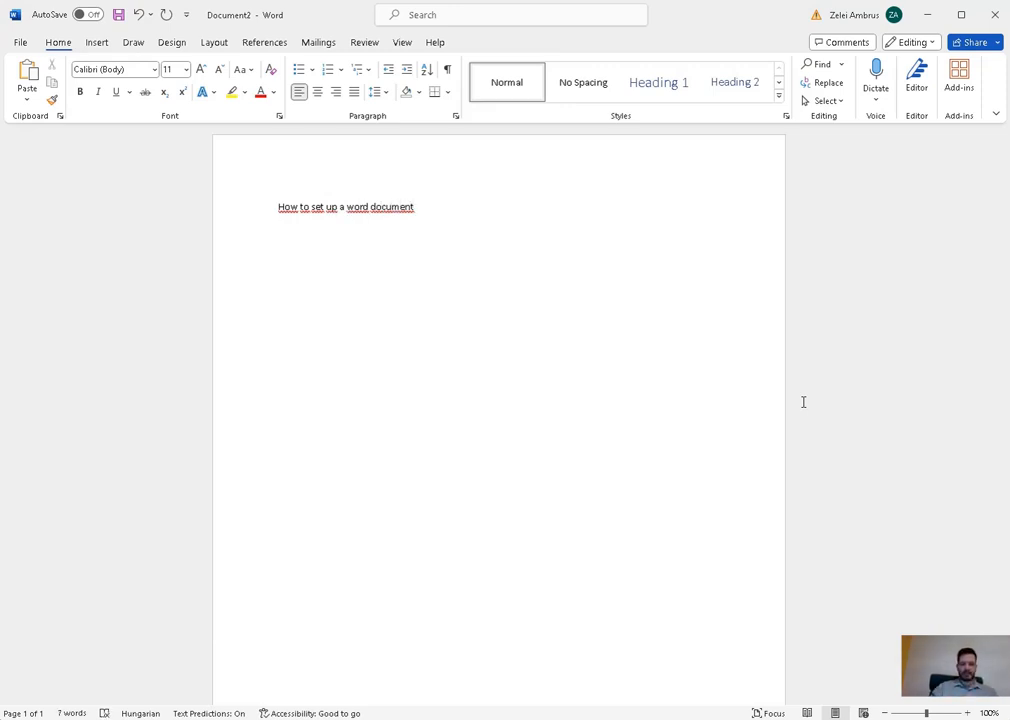
pyautogui.write('Introduction')
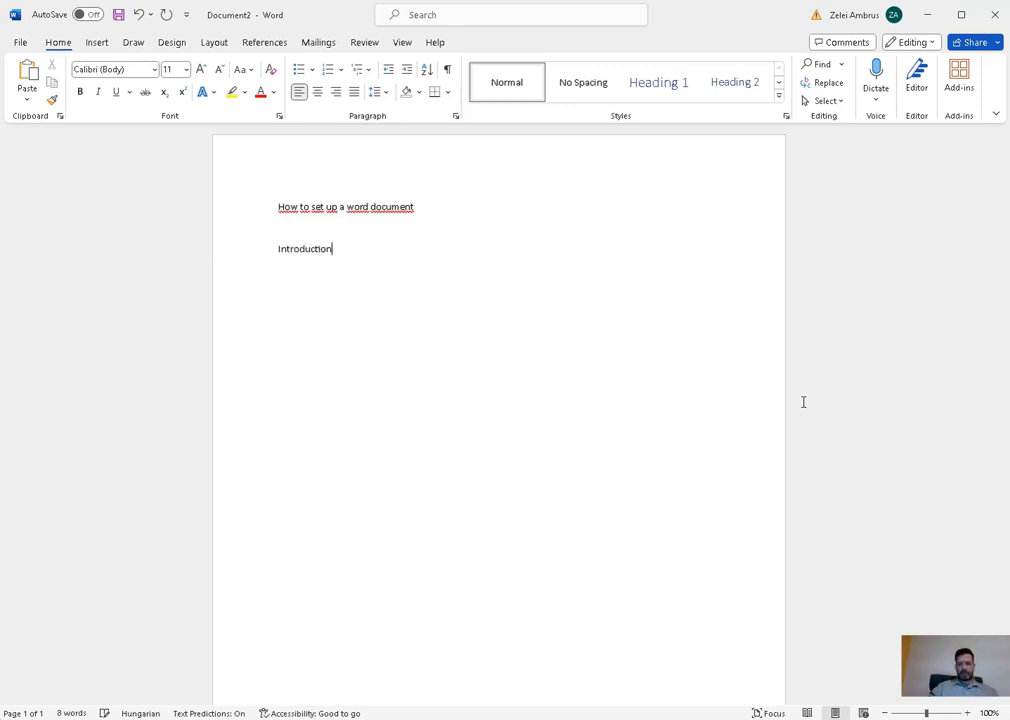
pyautogui.press('Return')
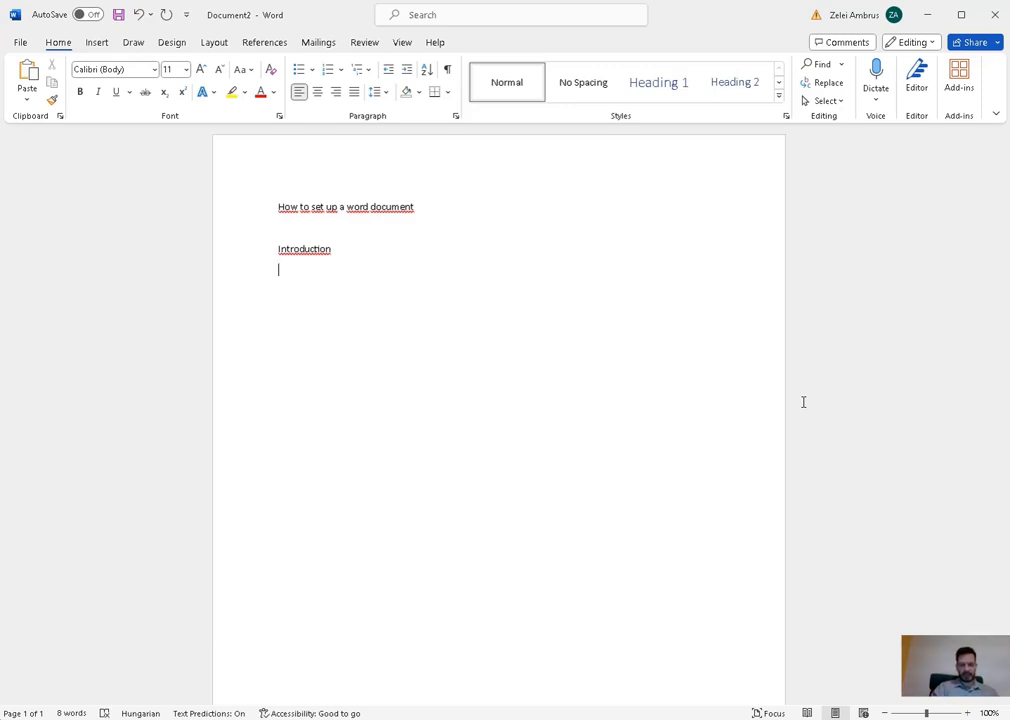
pyautogui.write('Methodo')
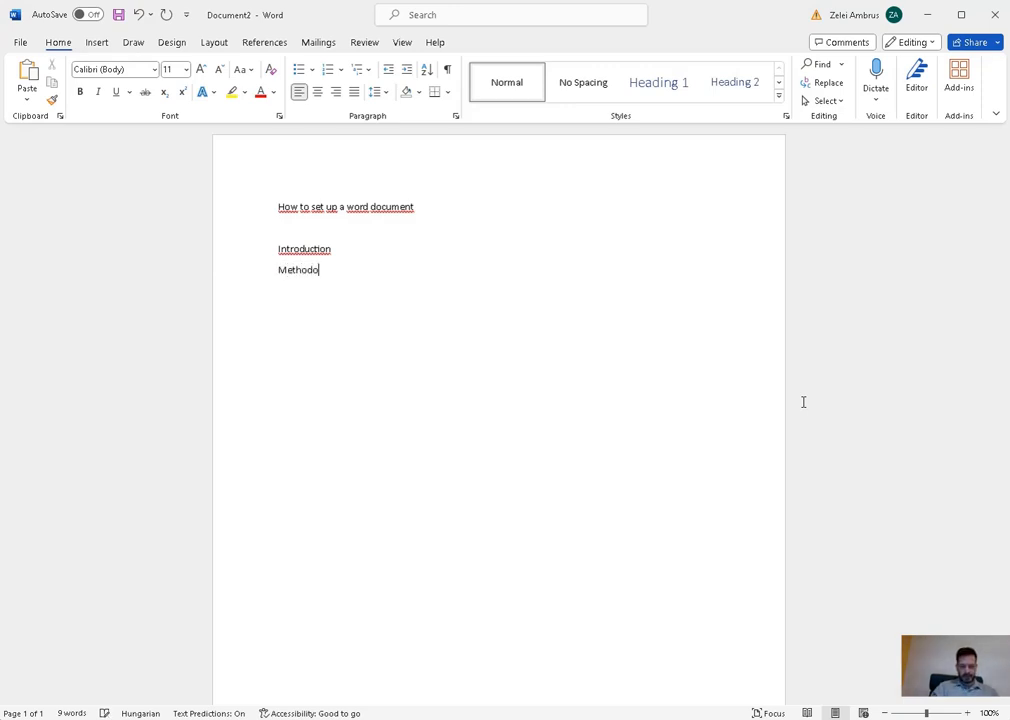
pyautogui.write('logy')
pyautogui.press('Return')
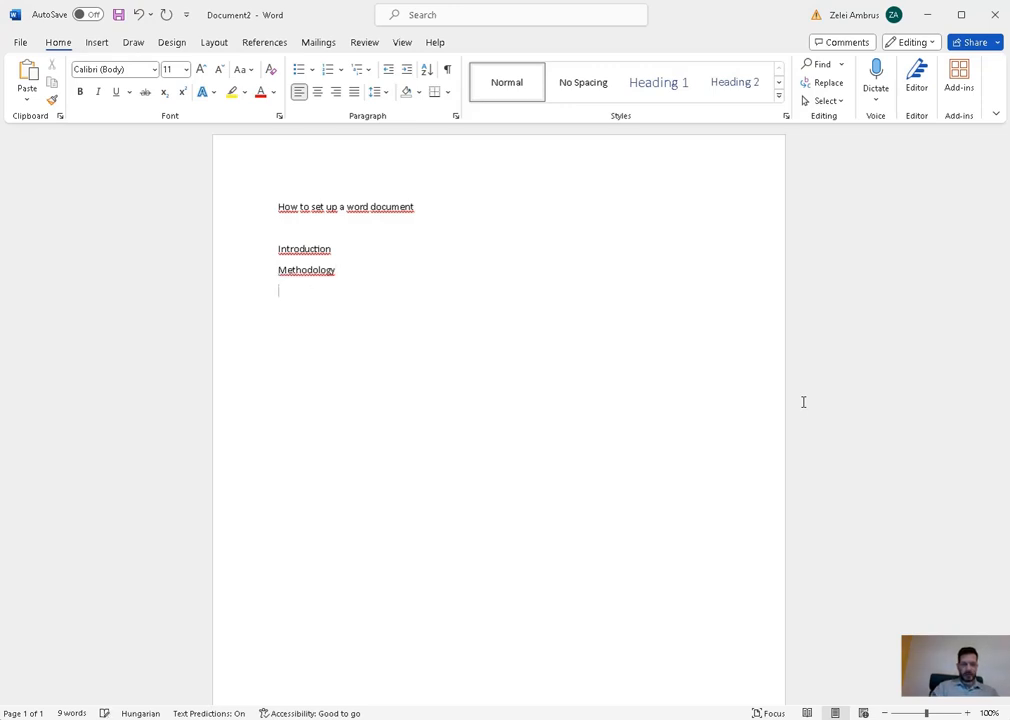
pyautogui.write('Resul')
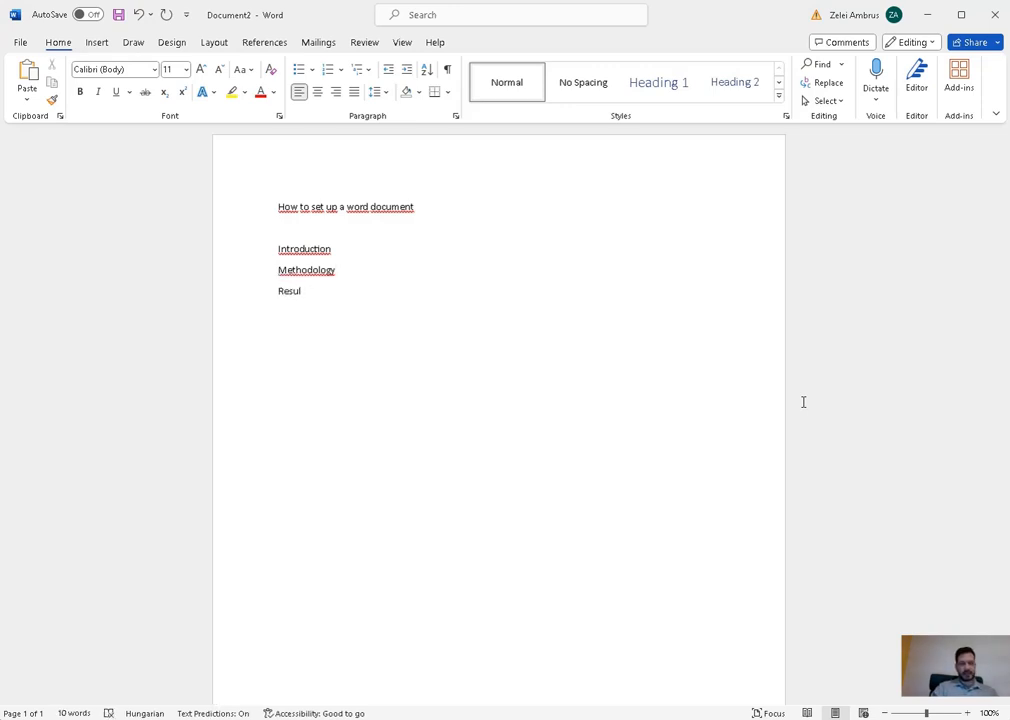
pyautogui.write('ts')
pyautogui.press('Return')
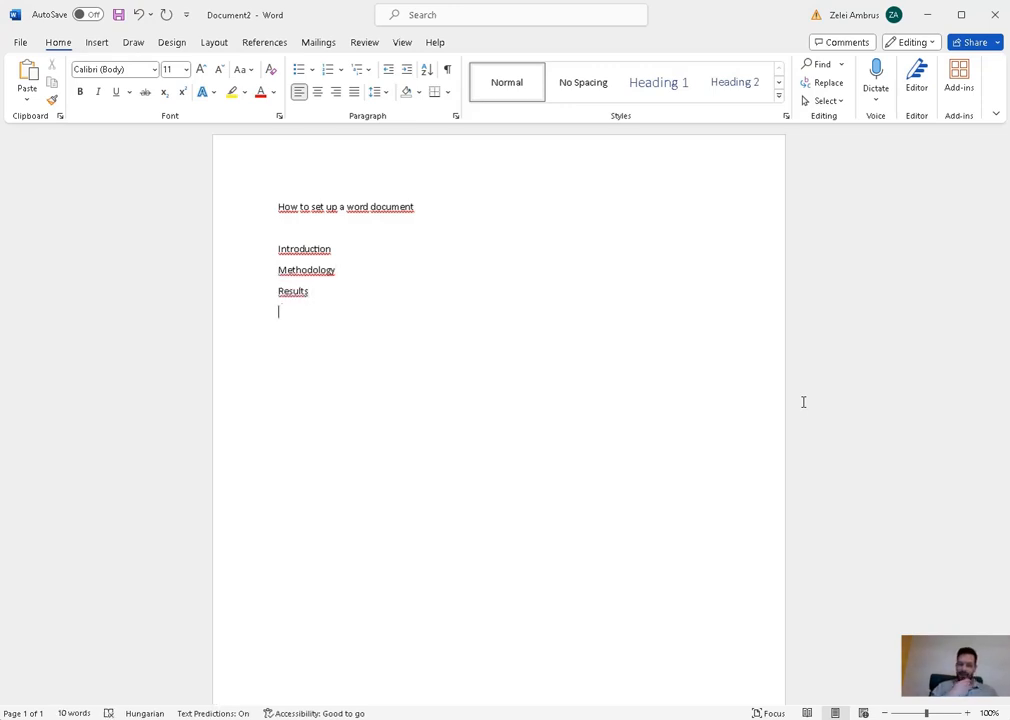
pyautogui.write('Dis')
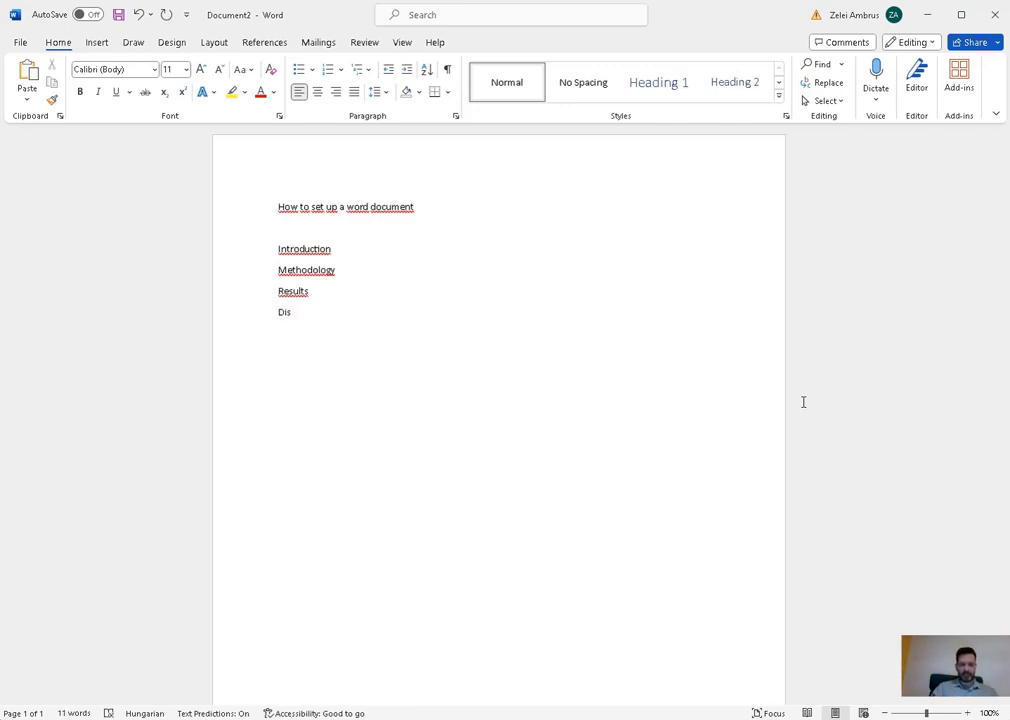
pyautogui.write('cussion')
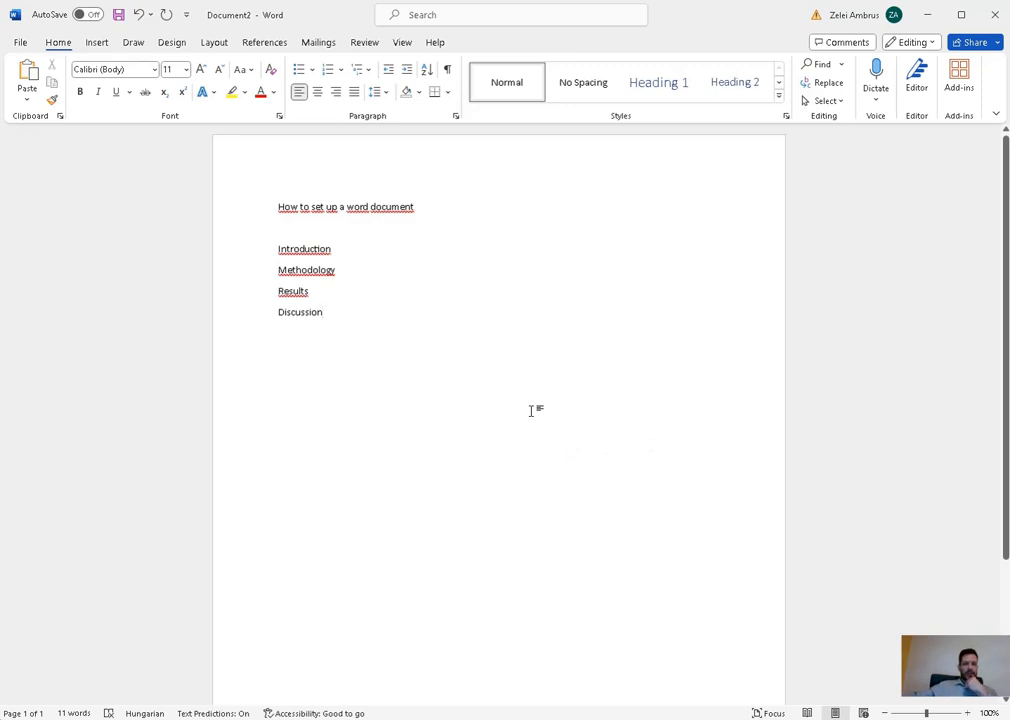
pyautogui.click(390, 207)
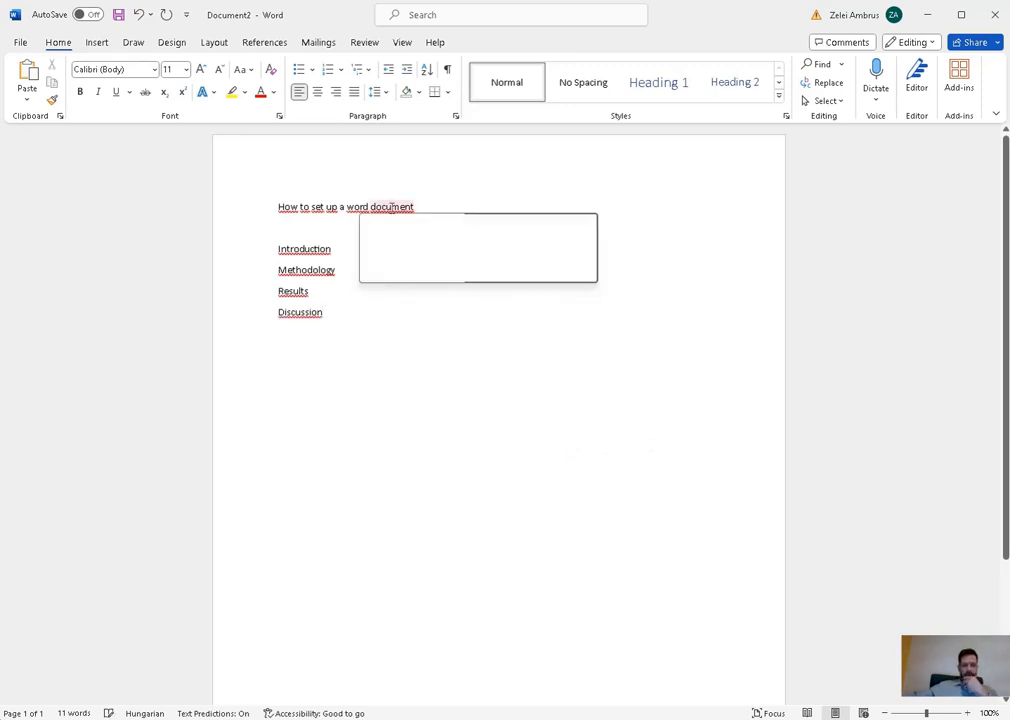
pyautogui.click(456, 203)
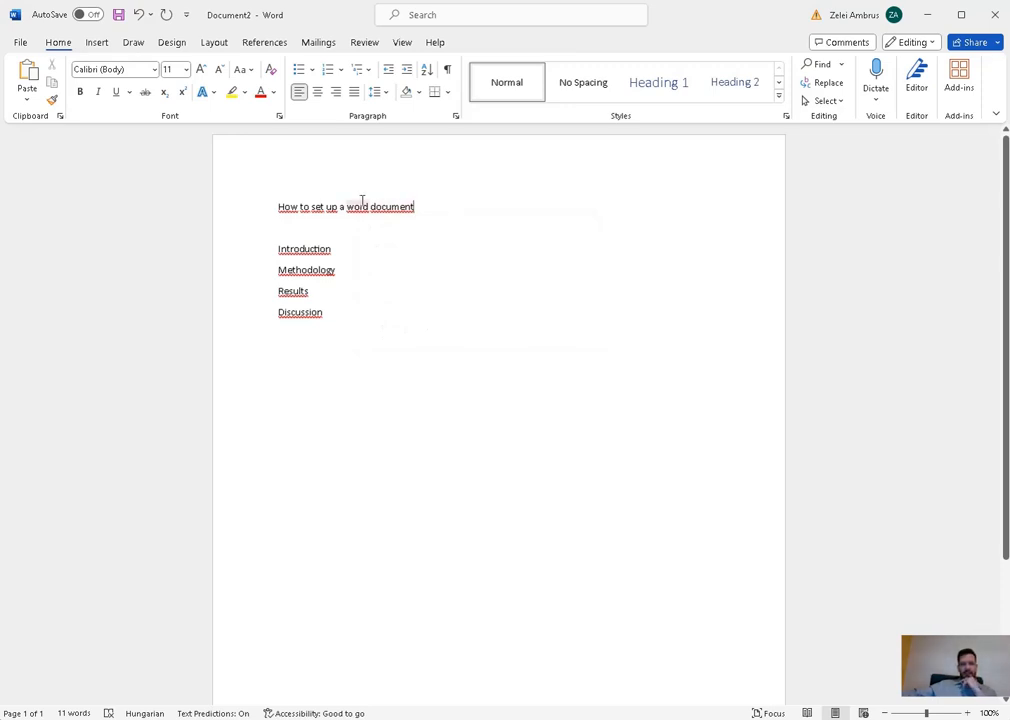
pyautogui.click(341, 254)
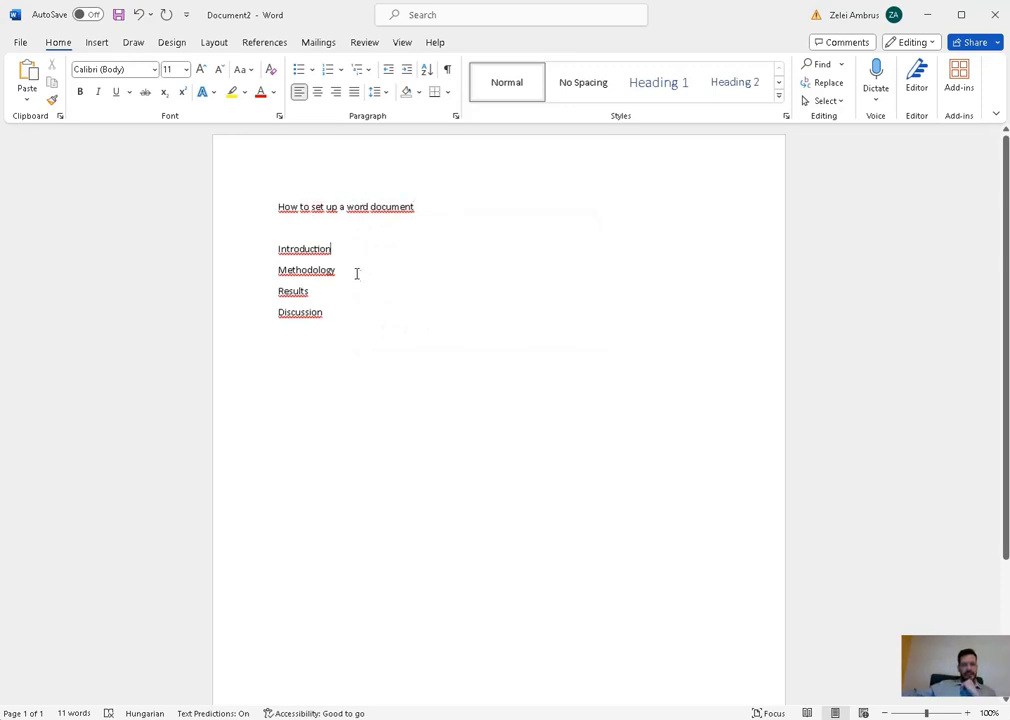
pyautogui.click(340, 293)
pyautogui.click(354, 316)
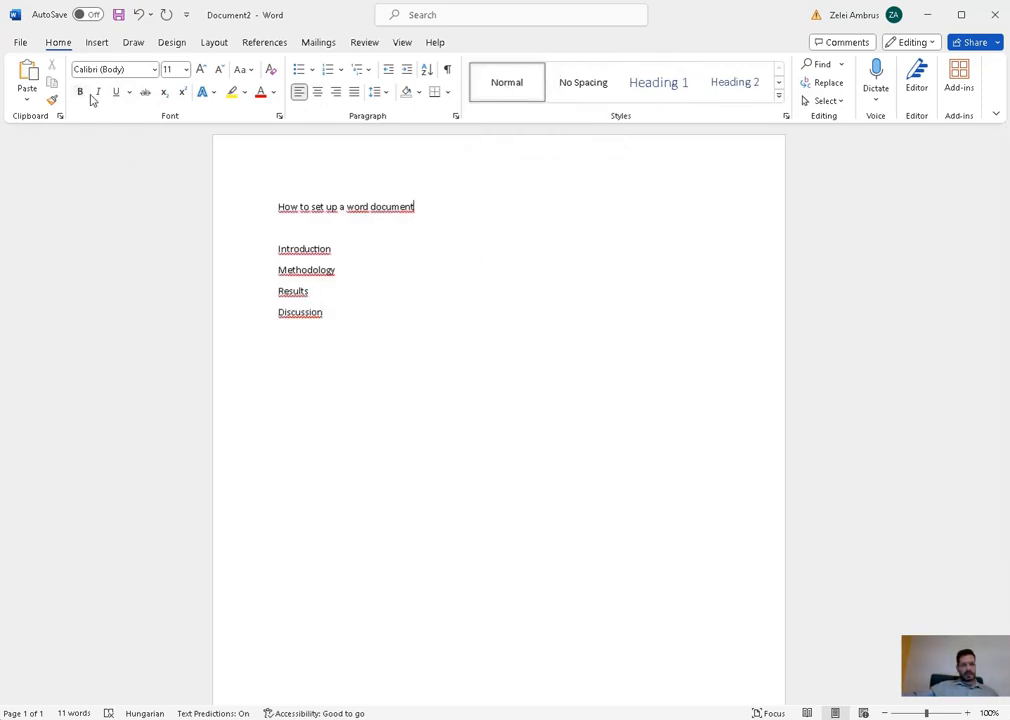
pyautogui.moveTo(331, 247); pyautogui.dragTo(282, 247)
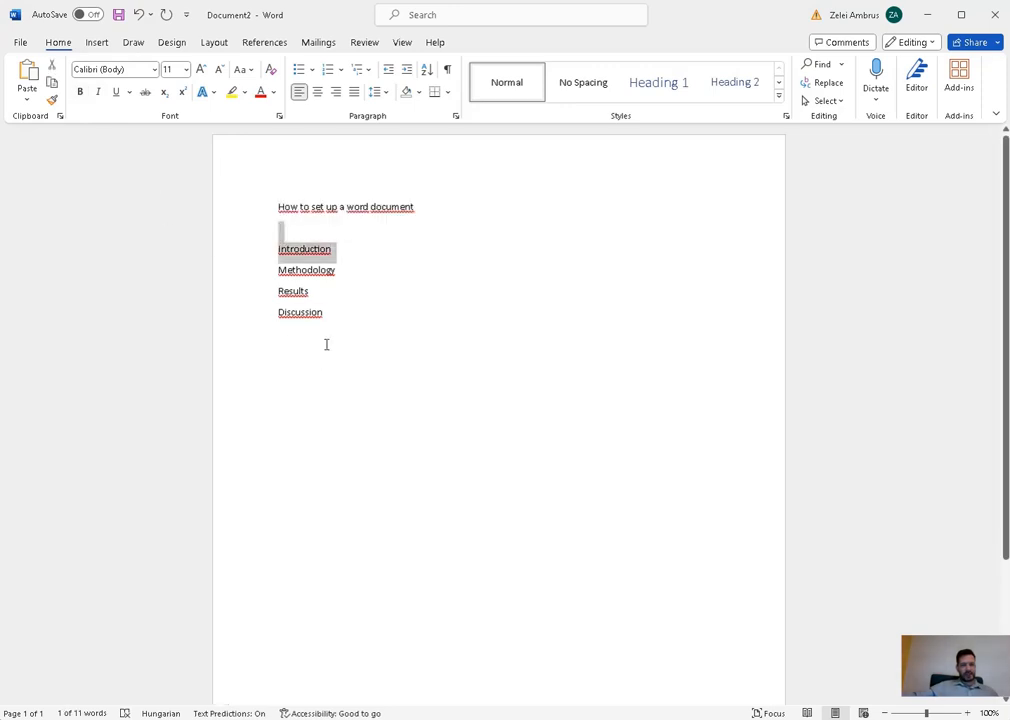
pyautogui.click(327, 343)
pyautogui.doubleClick(330, 270)
pyautogui.click(81, 91)
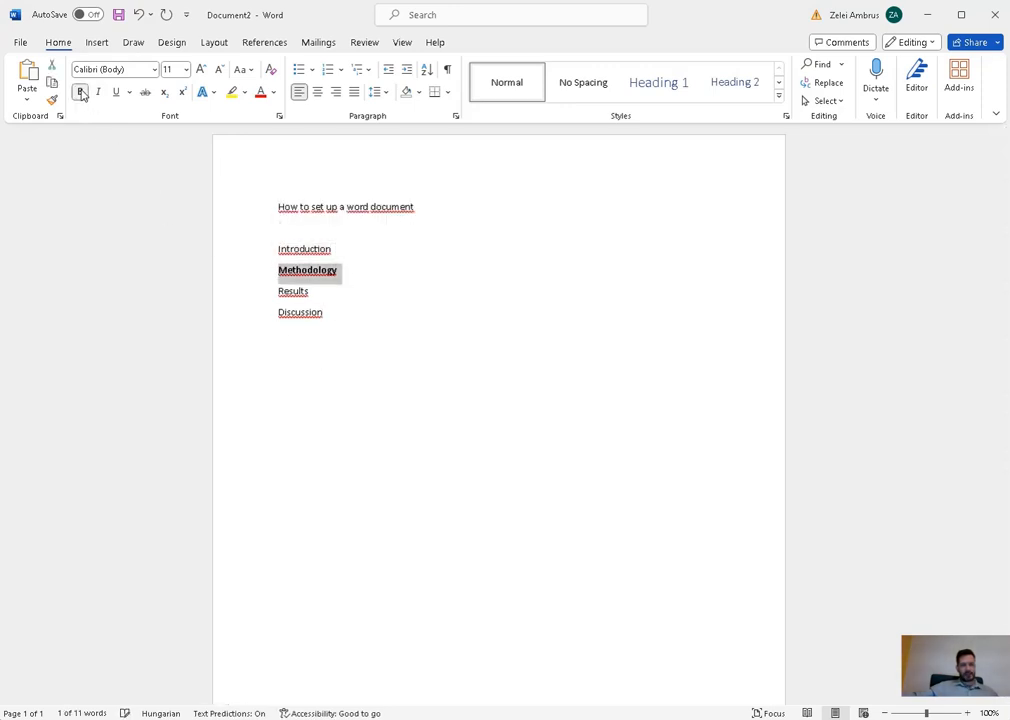
pyautogui.click(415, 207)
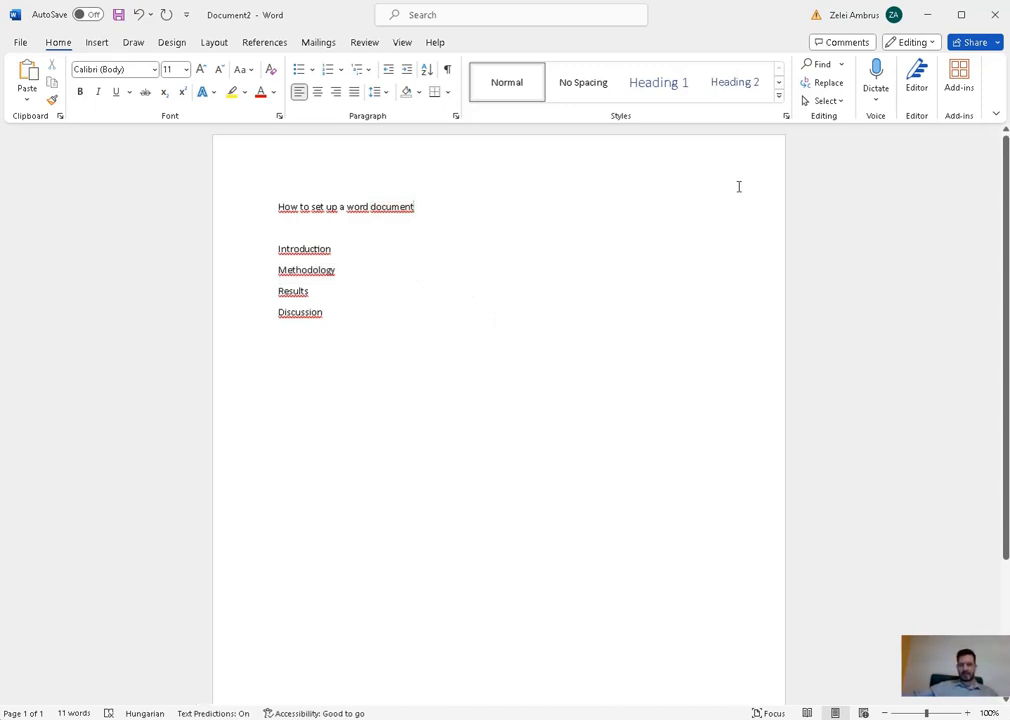
# - Apply the Title style from the Styles gallery to the first line, 'How to set up a word document'
pyautogui.click(779, 96)
pyautogui.click(493, 121)
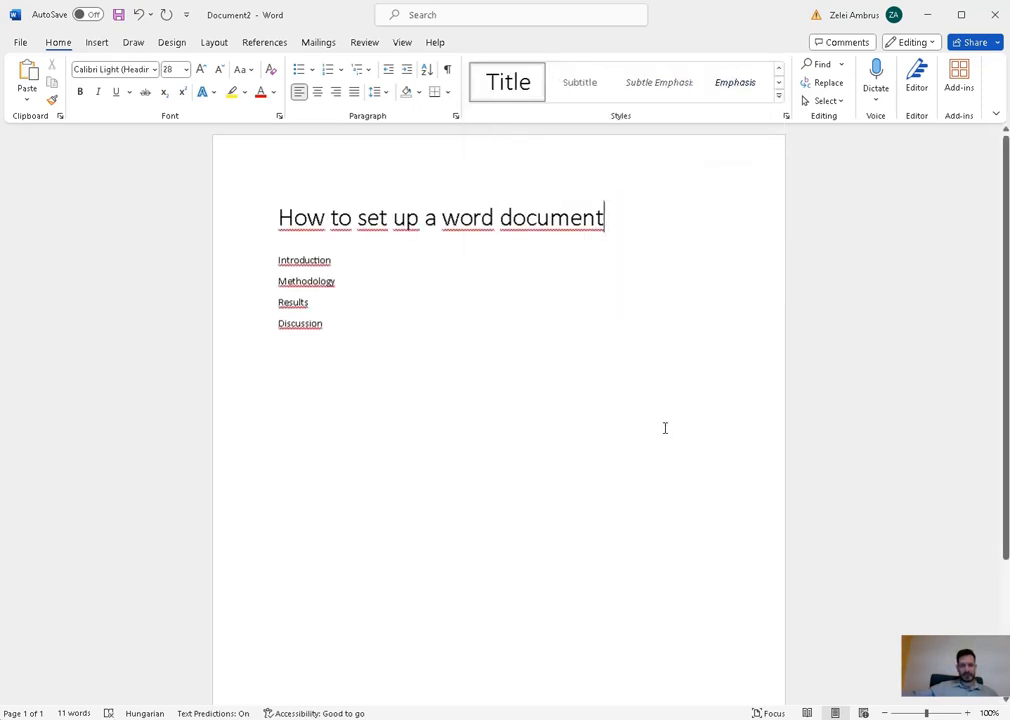
pyautogui.rightClick(527, 99)
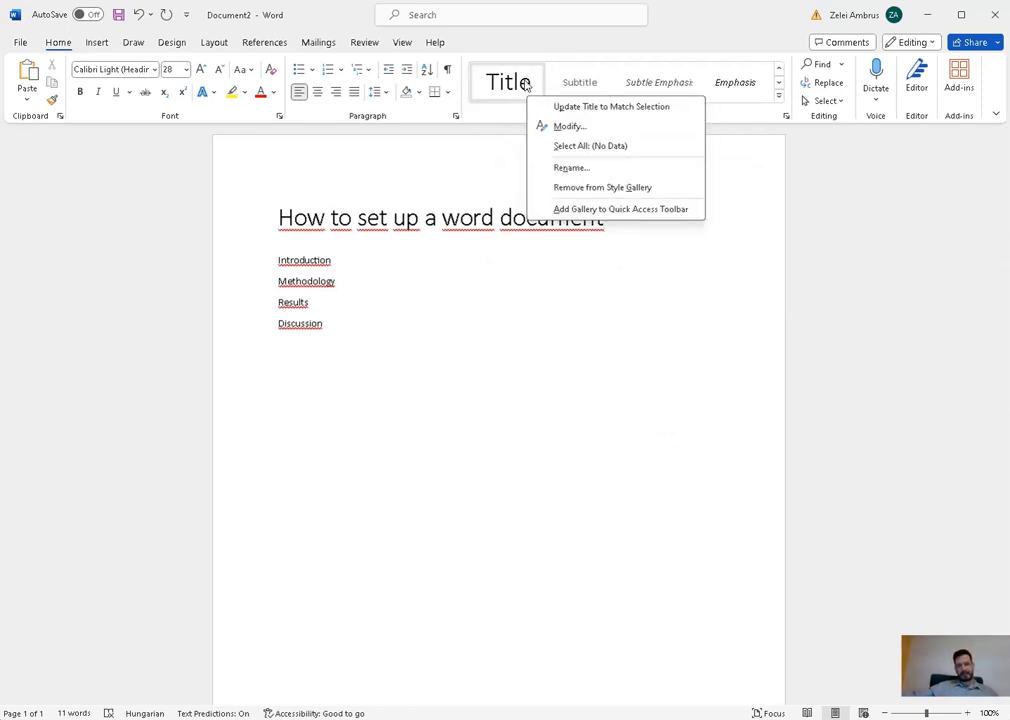
pyautogui.click(547, 326)
pyautogui.click(400, 282)
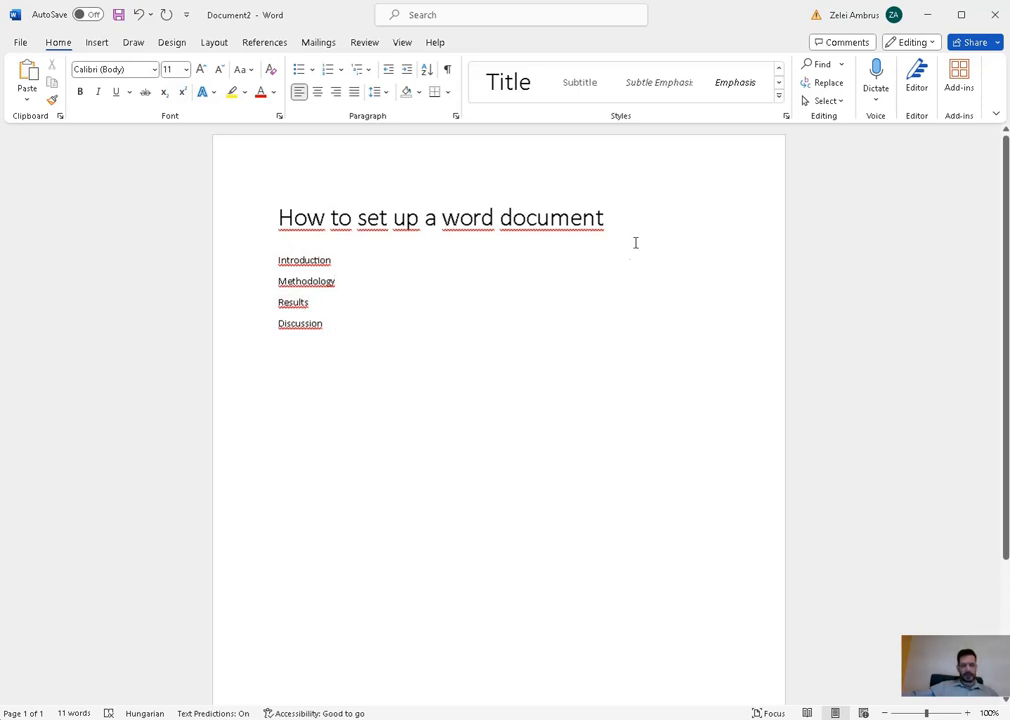
pyautogui.click(780, 69)
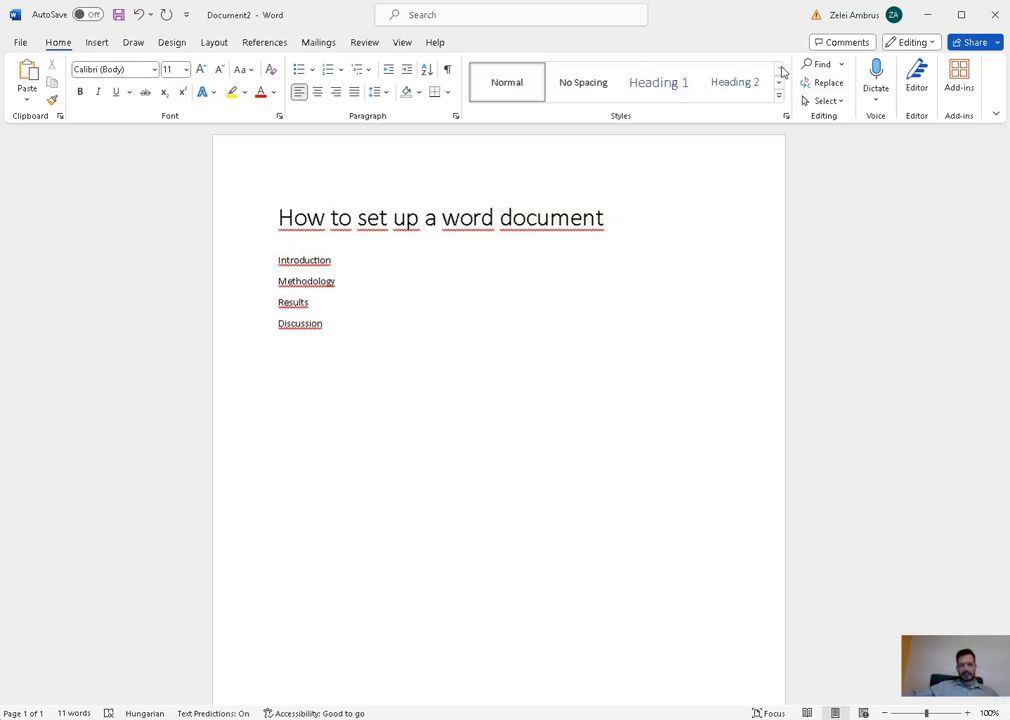
pyautogui.click(359, 266)
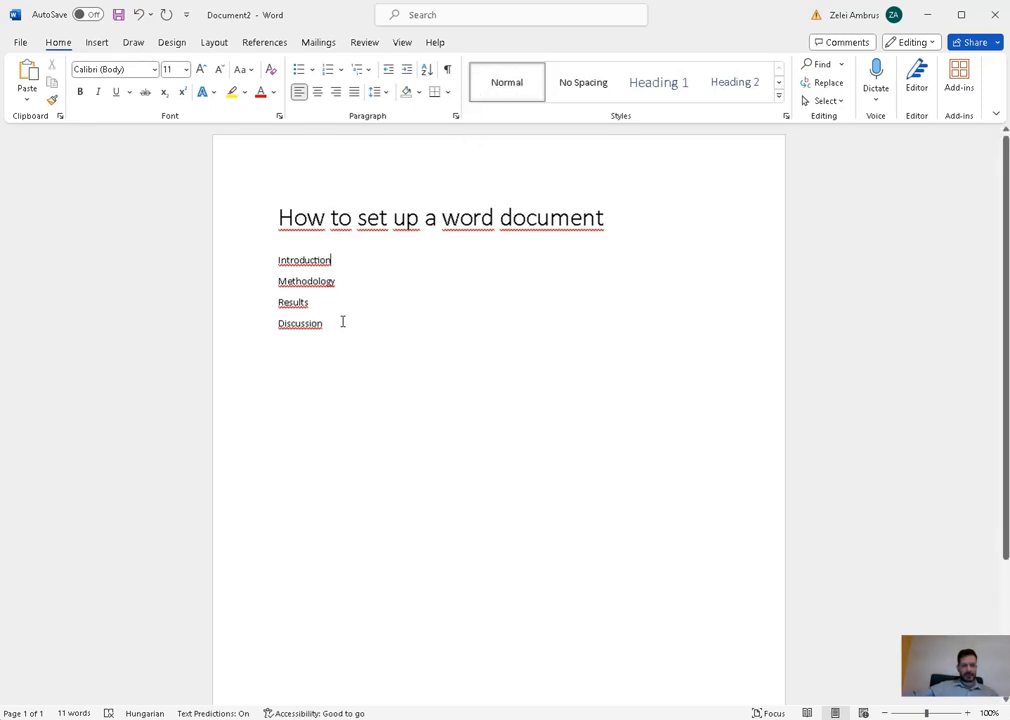
# - Insert the line 'We introduce everyone to document creation.' directly below Introduction
pyautogui.moveTo(325, 324); pyautogui.dragTo(269, 265)
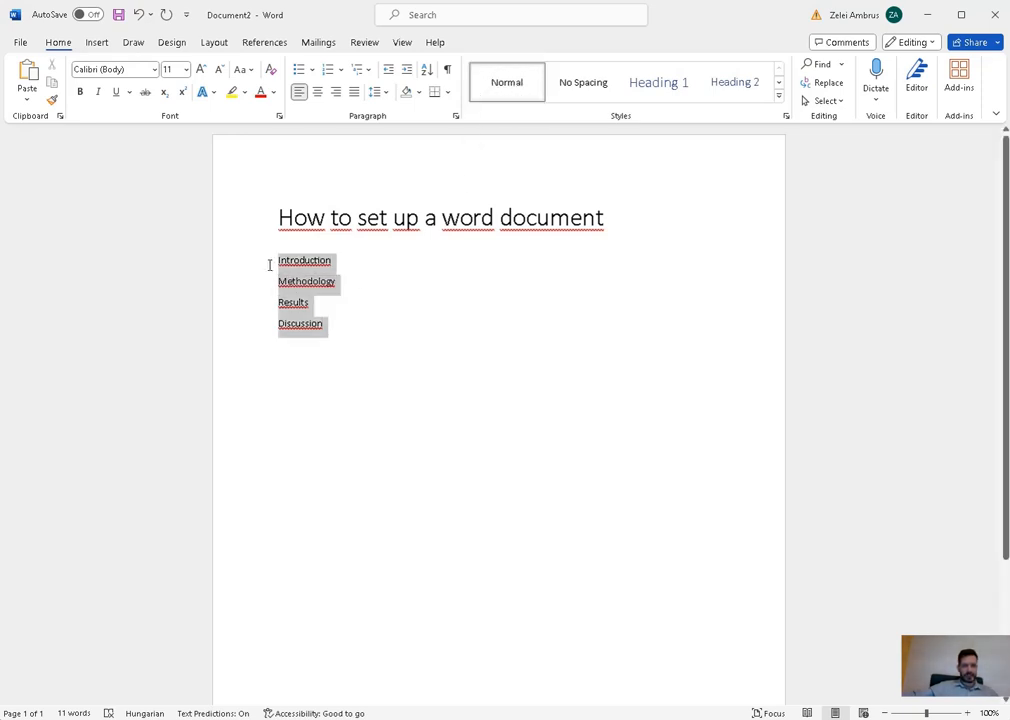
pyautogui.click(360, 326)
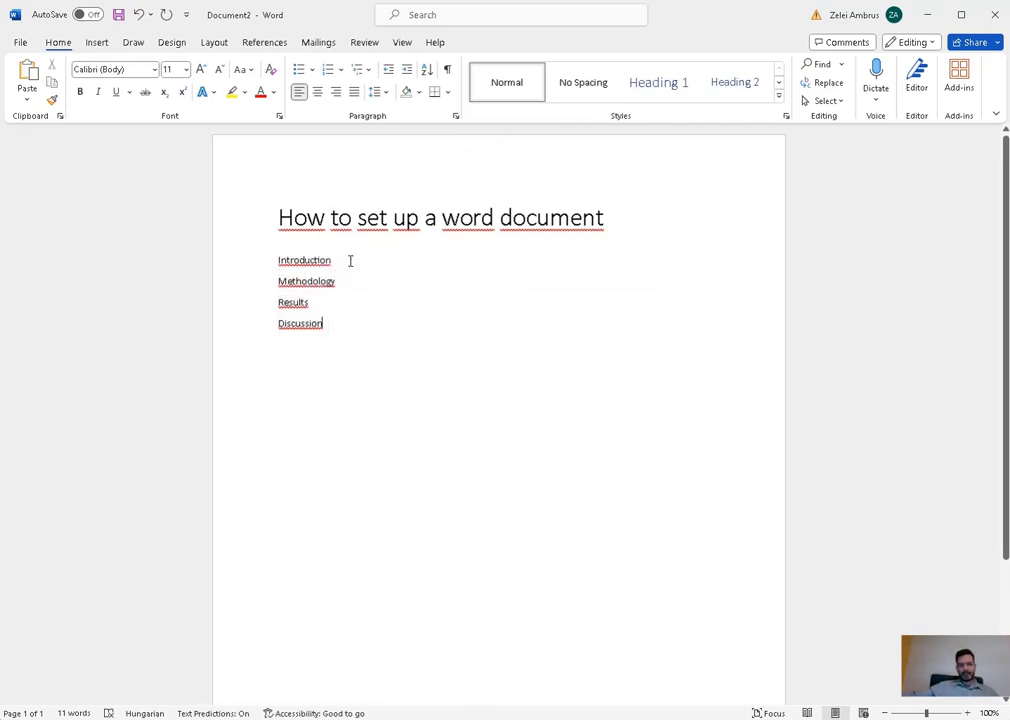
pyautogui.press('Return')
pyautogui.write('We')
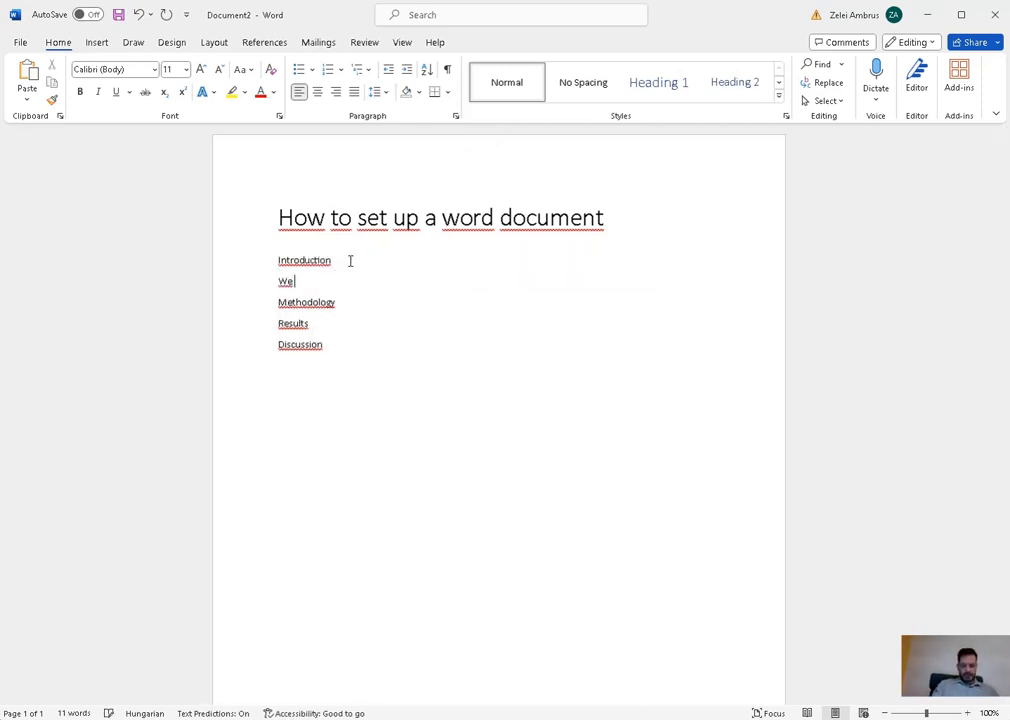
pyautogui.write(' introduce')
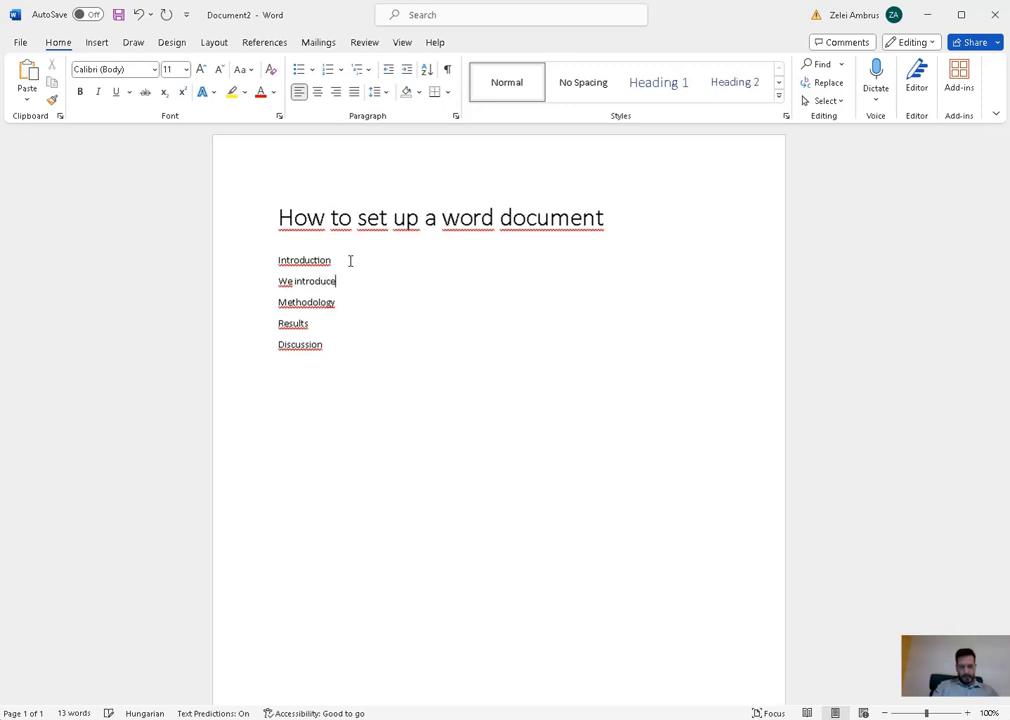
pyautogui.write(' everyone')
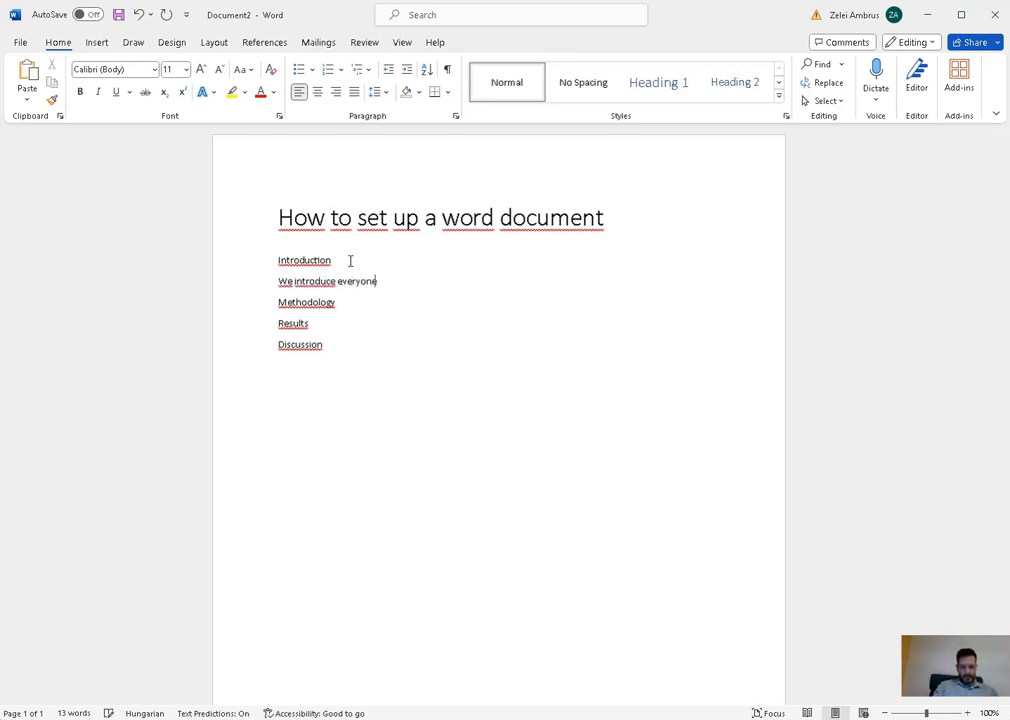
pyautogui.write(' to do')
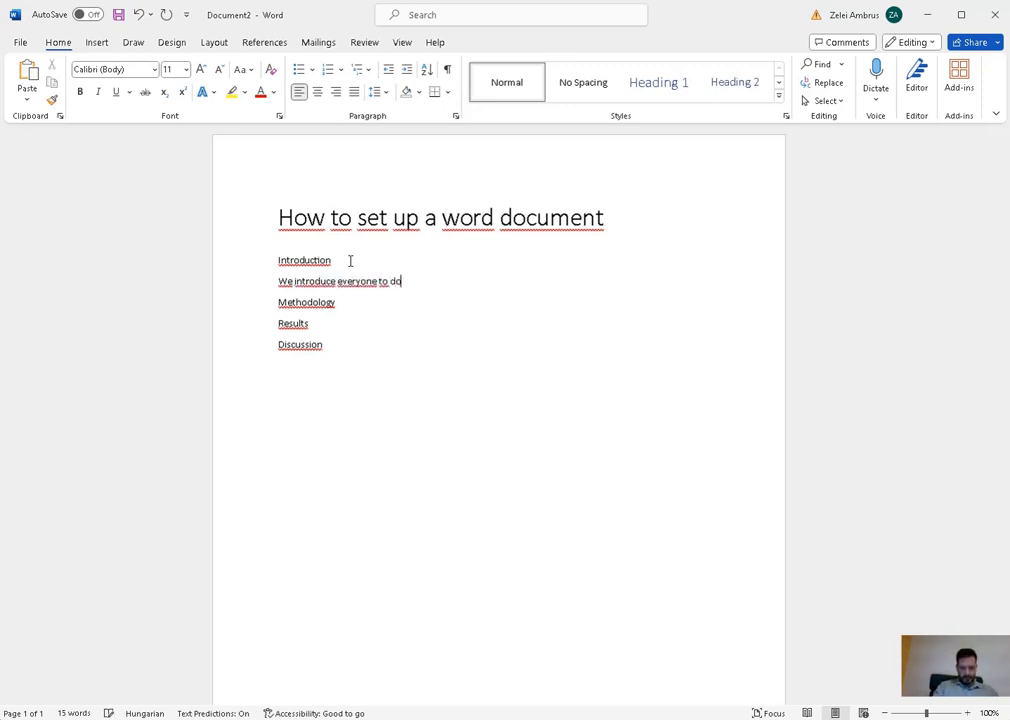
pyautogui.write('cument creation.')
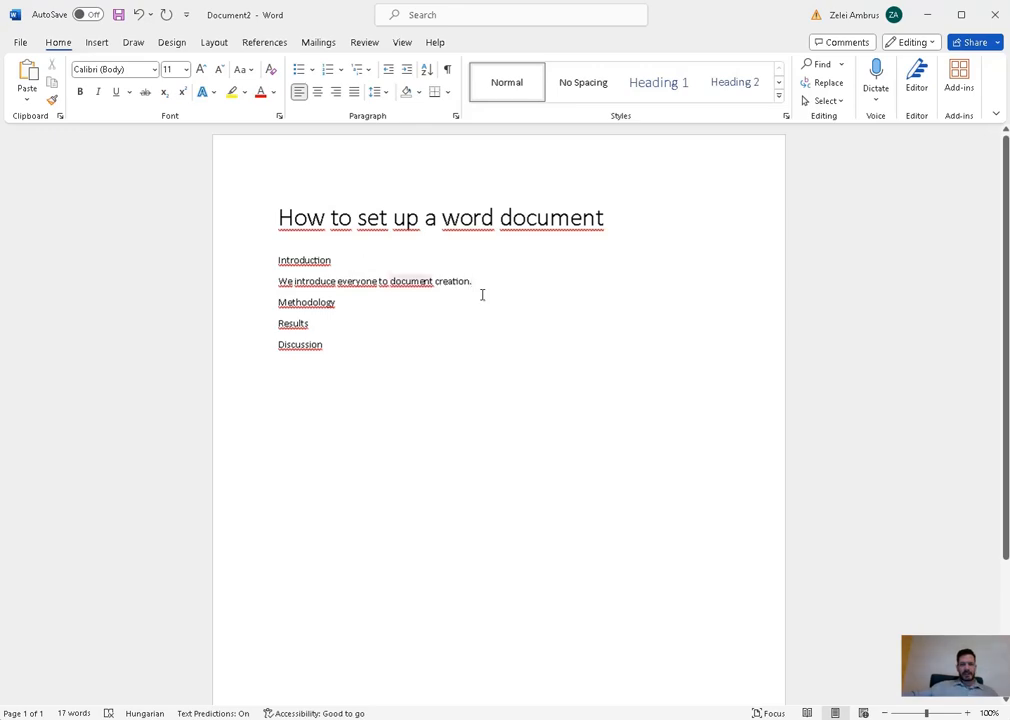
# - Modify the Normal style to use the Arial font and Justify alignment
pyautogui.rightClick(516, 94)
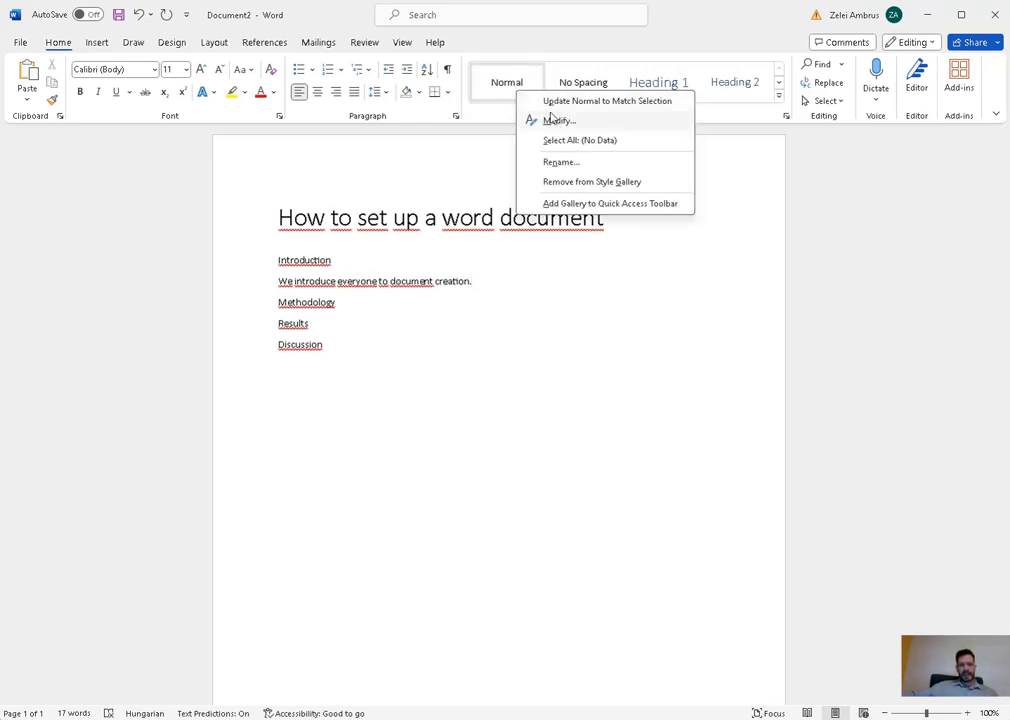
pyautogui.click(557, 120)
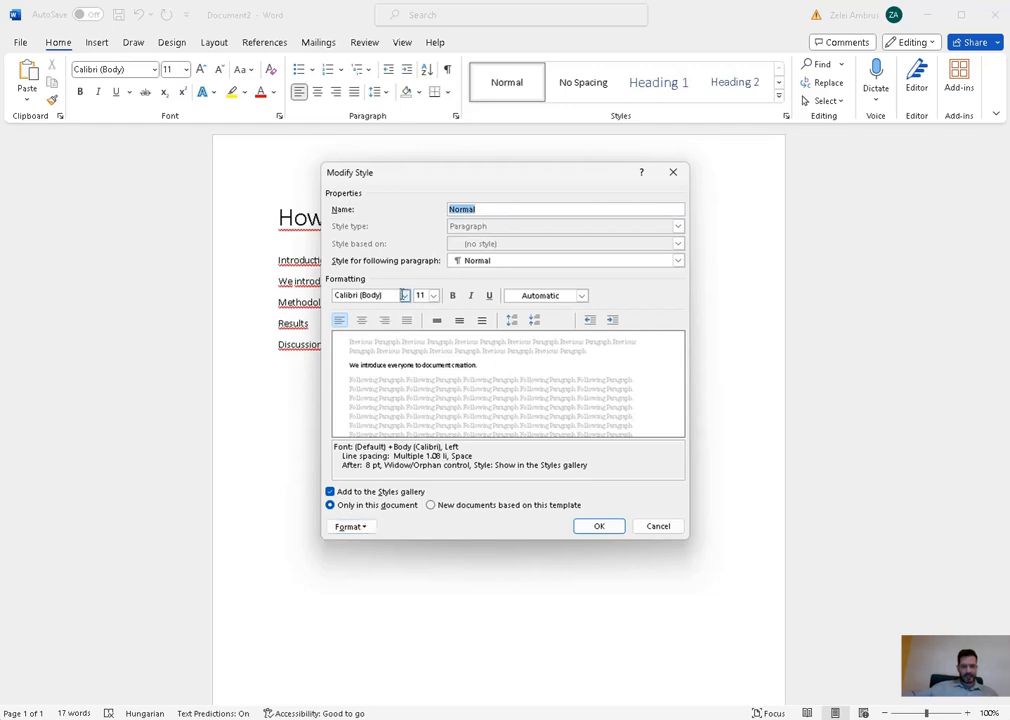
pyautogui.click(404, 295)
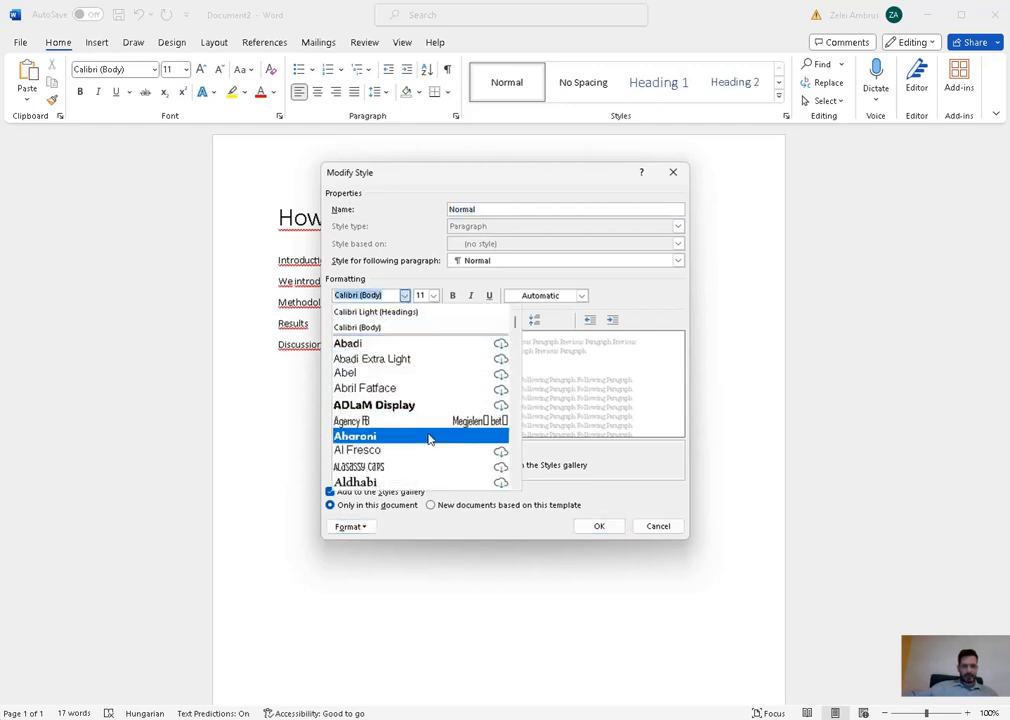
pyautogui.scroll(-3, 428, 435)
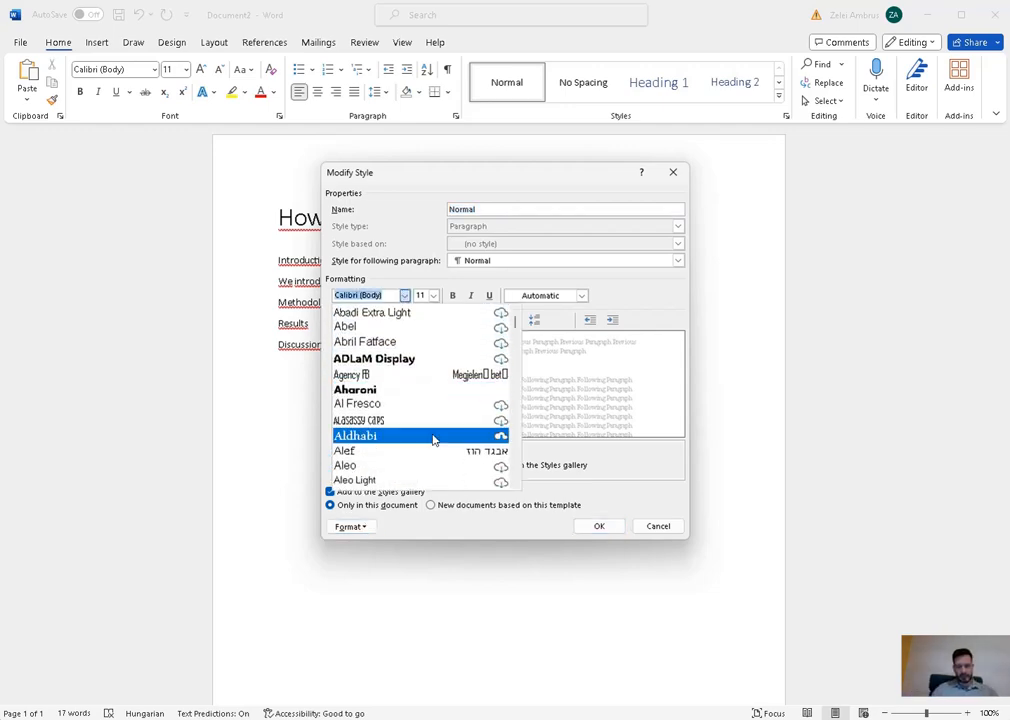
pyautogui.write('Arabic Typesetting')
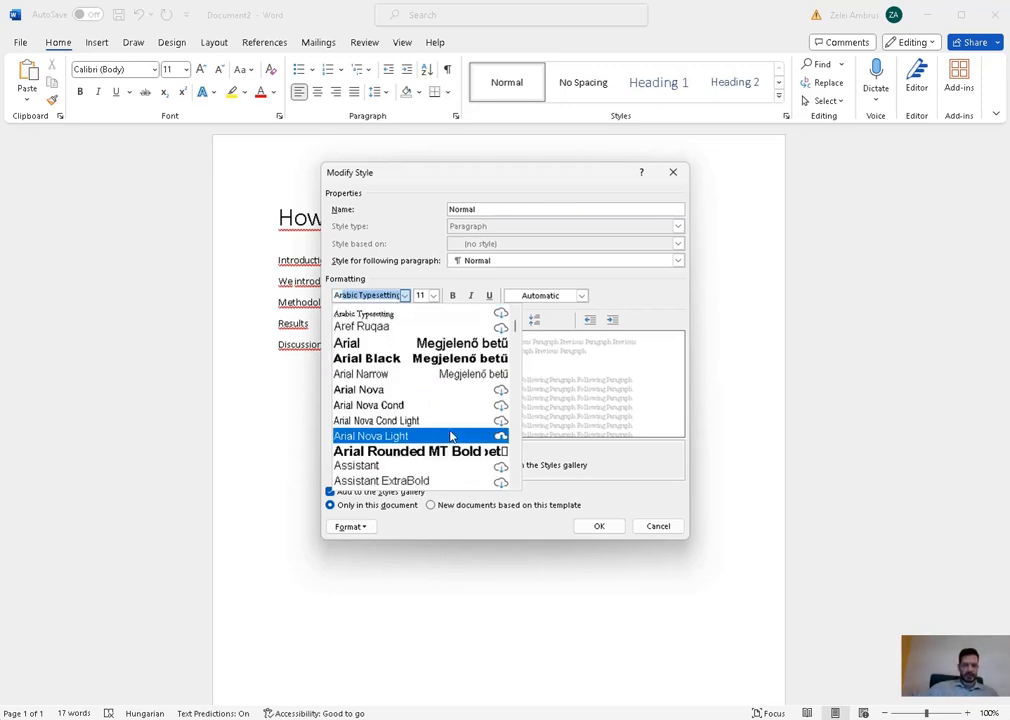
pyautogui.click(364, 345)
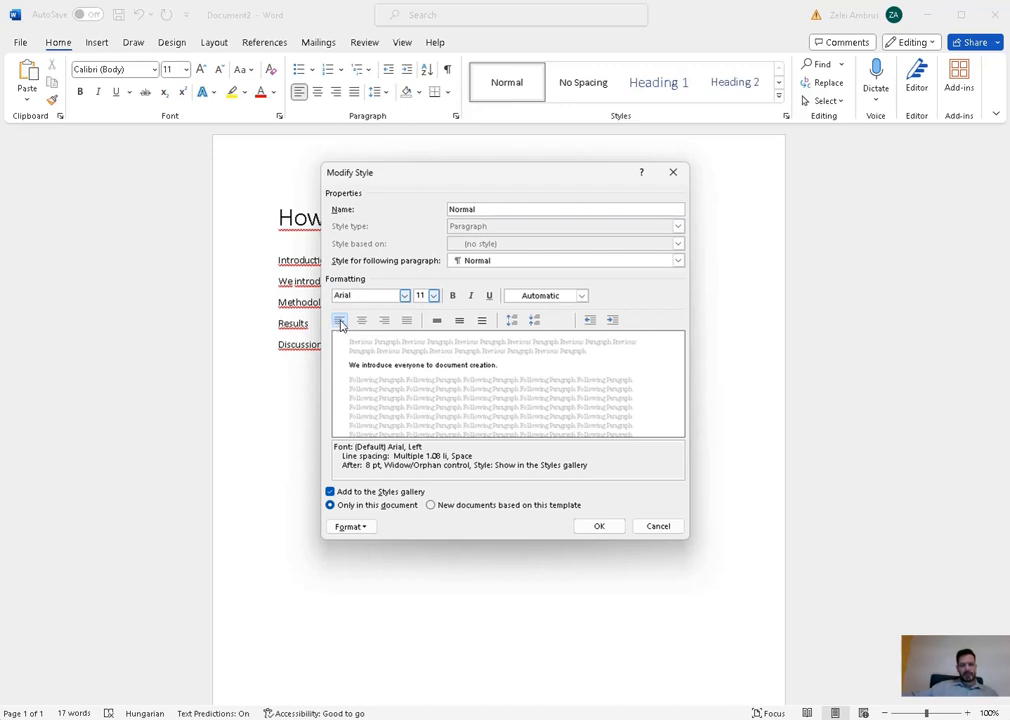
pyautogui.click(406, 320)
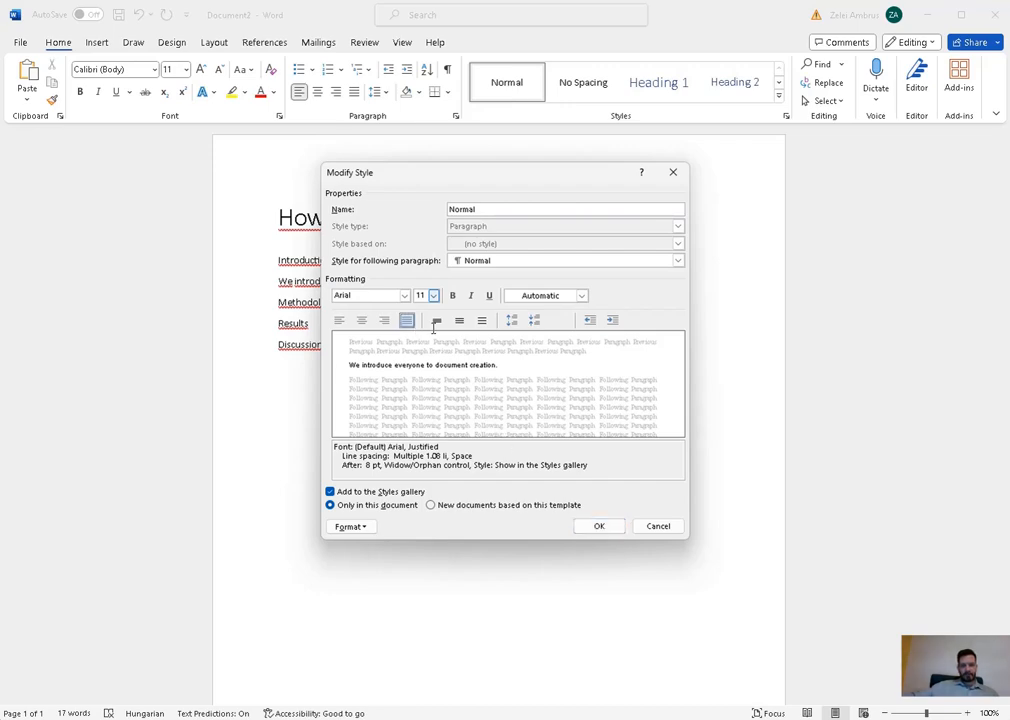
pyautogui.click(591, 532)
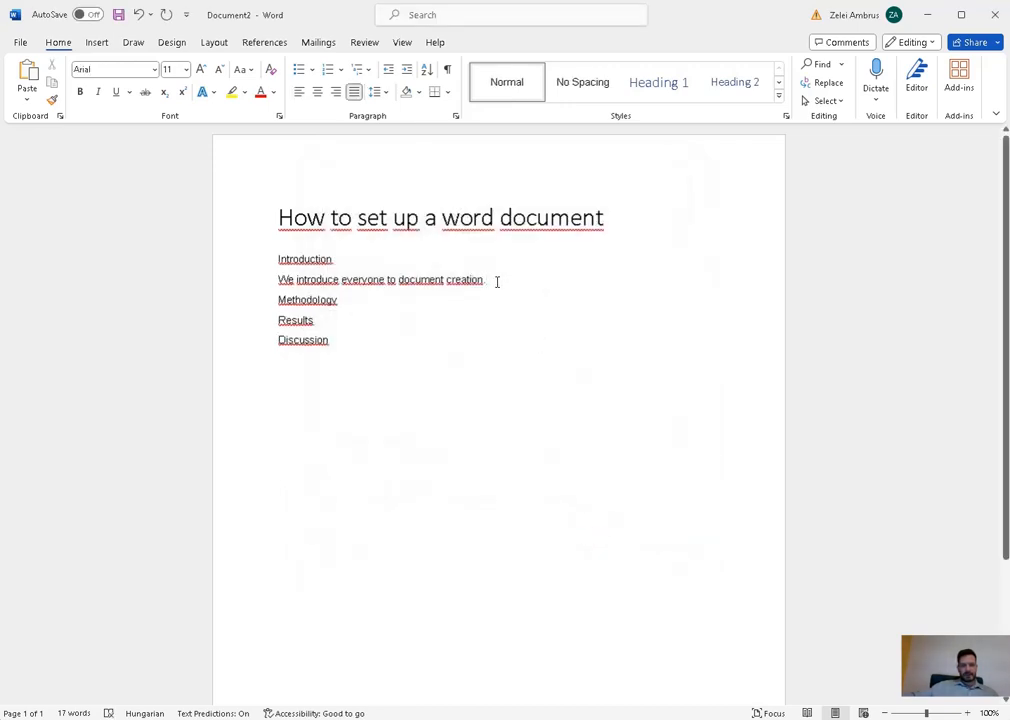
# - Paste a copy of the sentence, show formatting marks, and merge the copies into one paragraph
pyautogui.moveTo(487, 281); pyautogui.dragTo(283, 280)
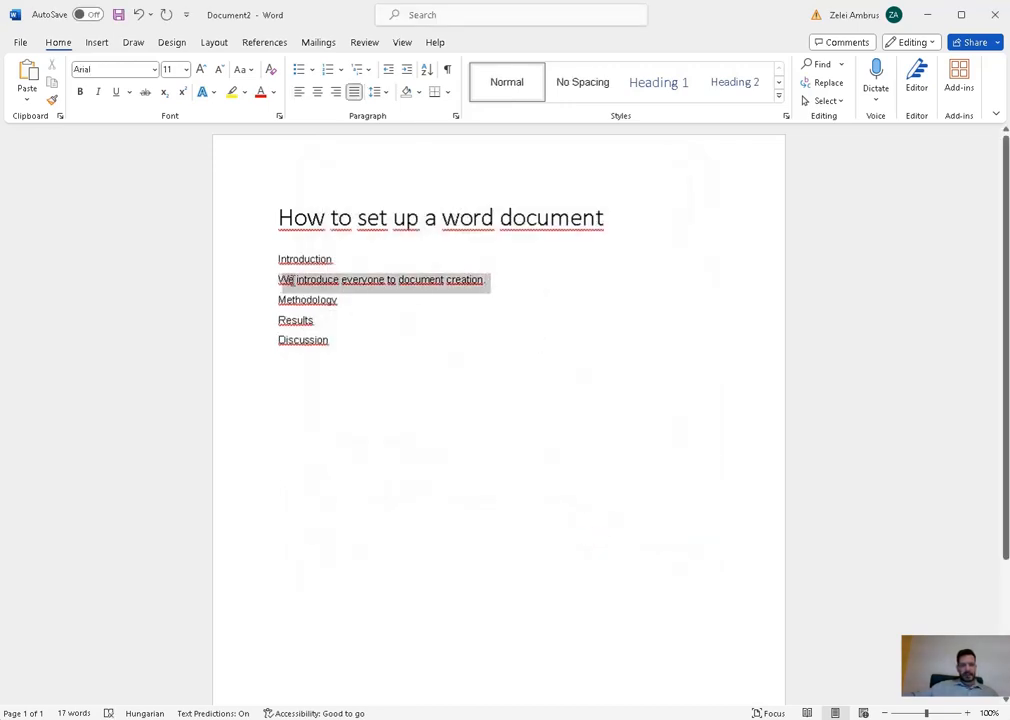
pyautogui.click(507, 283)
pyautogui.write('We introduce everyone to document creation.')
pyautogui.hotkey('ctrl', 'v')
pyautogui.hotkey('ctrl', 'v')
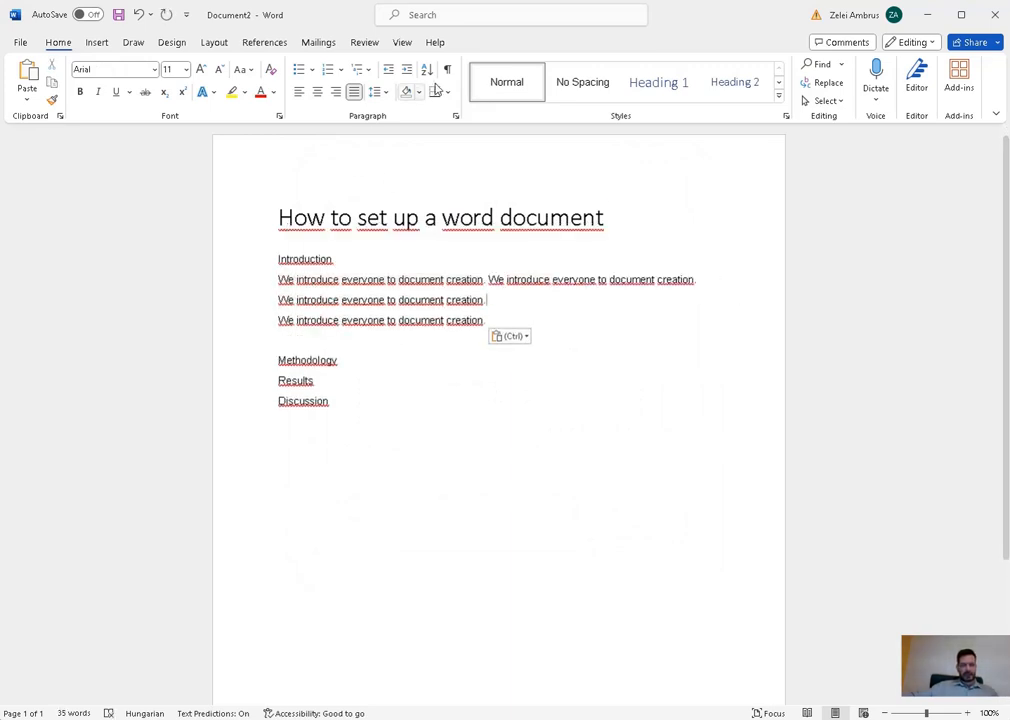
pyautogui.click(449, 71)
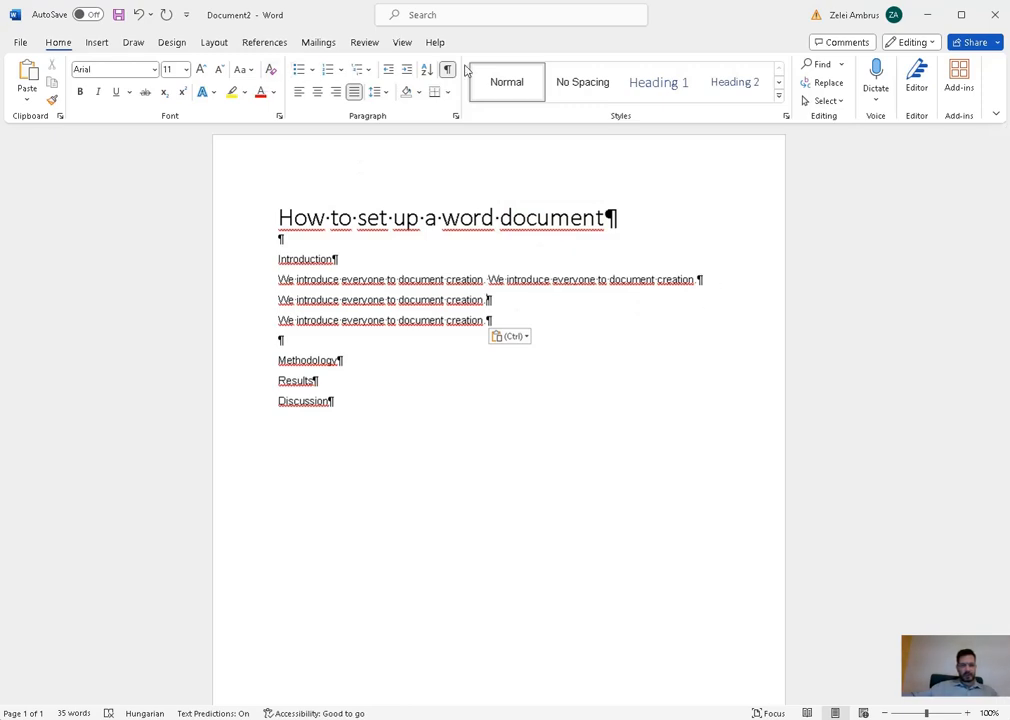
pyautogui.click(722, 280)
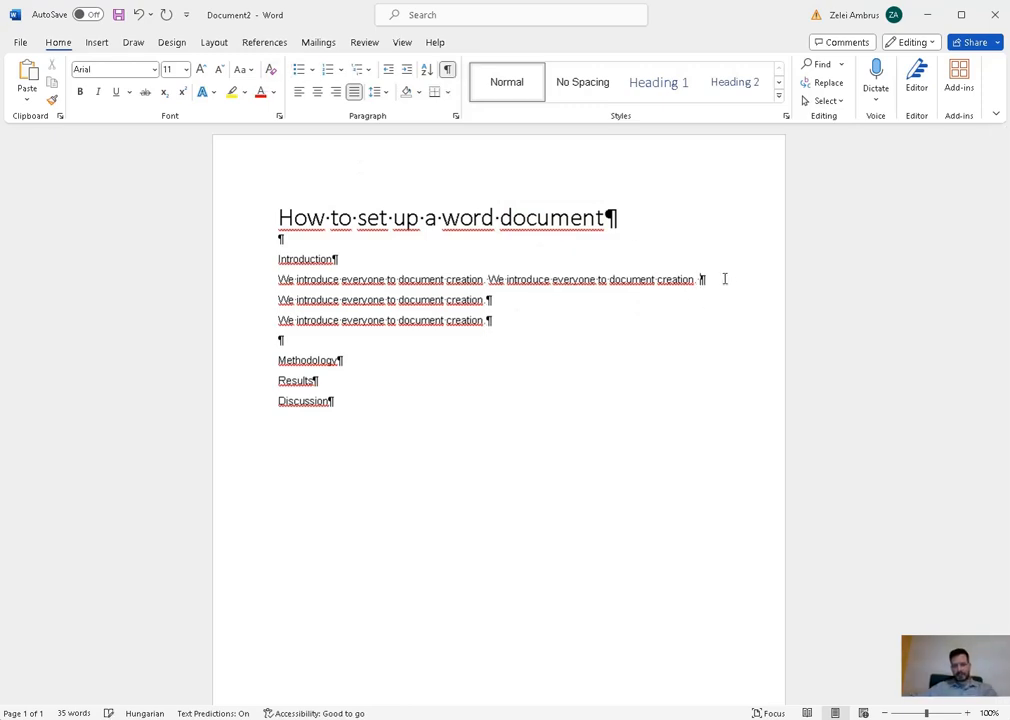
pyautogui.press('Delete')
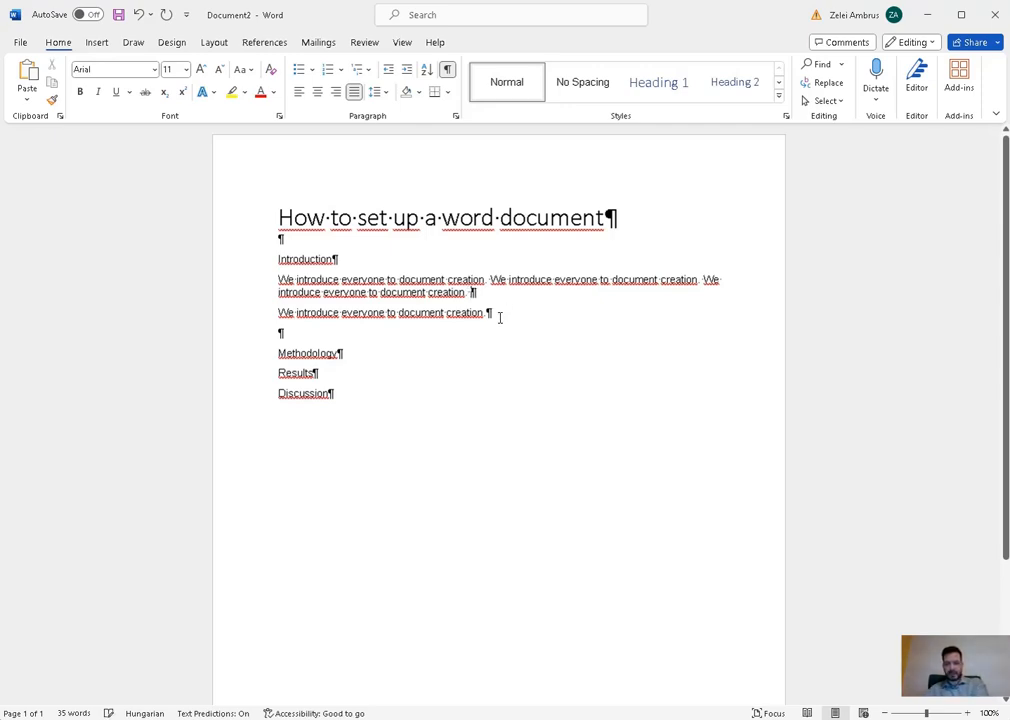
pyautogui.press('Delete')
# - Append three more copies of the sentence to the paragraph and type 'new'
pyautogui.moveTo(677, 293); pyautogui.dragTo(476, 297)
pyautogui.hotkey('ctrl', 'c')
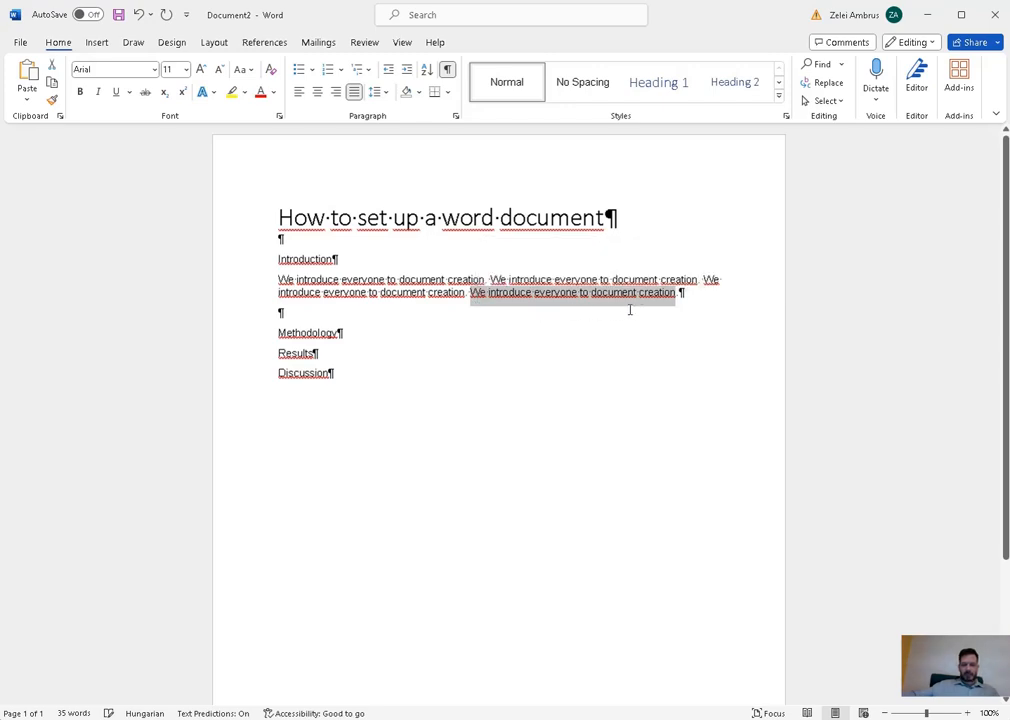
pyautogui.click(714, 295)
pyautogui.hotkey('ctrl', 'v')
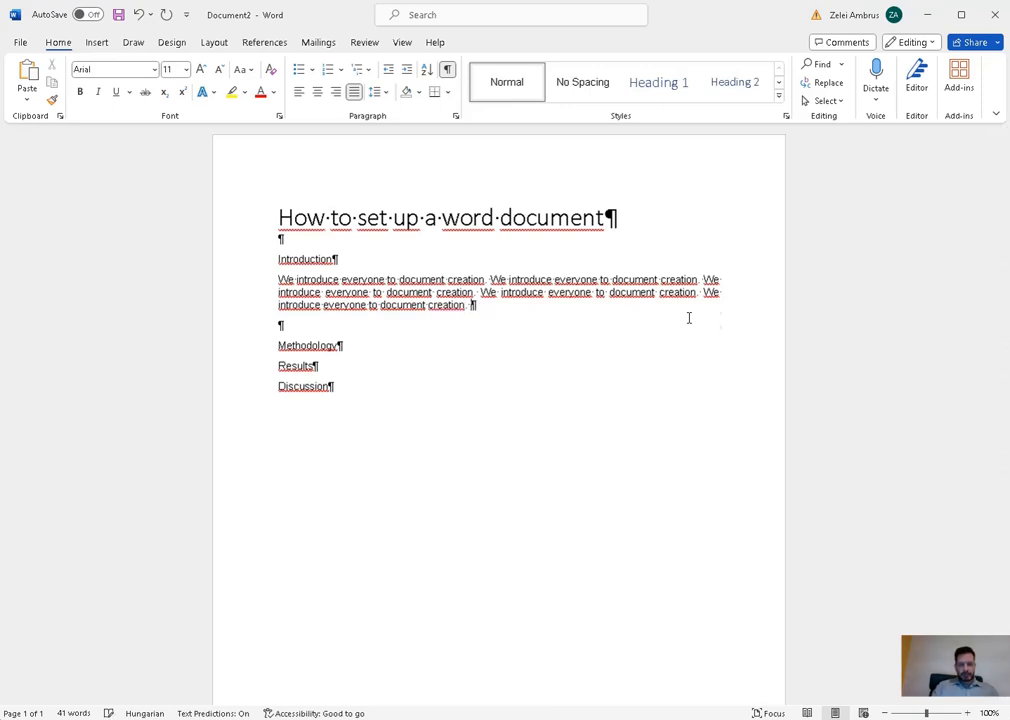
pyautogui.hotkey('ctrl', 'v')
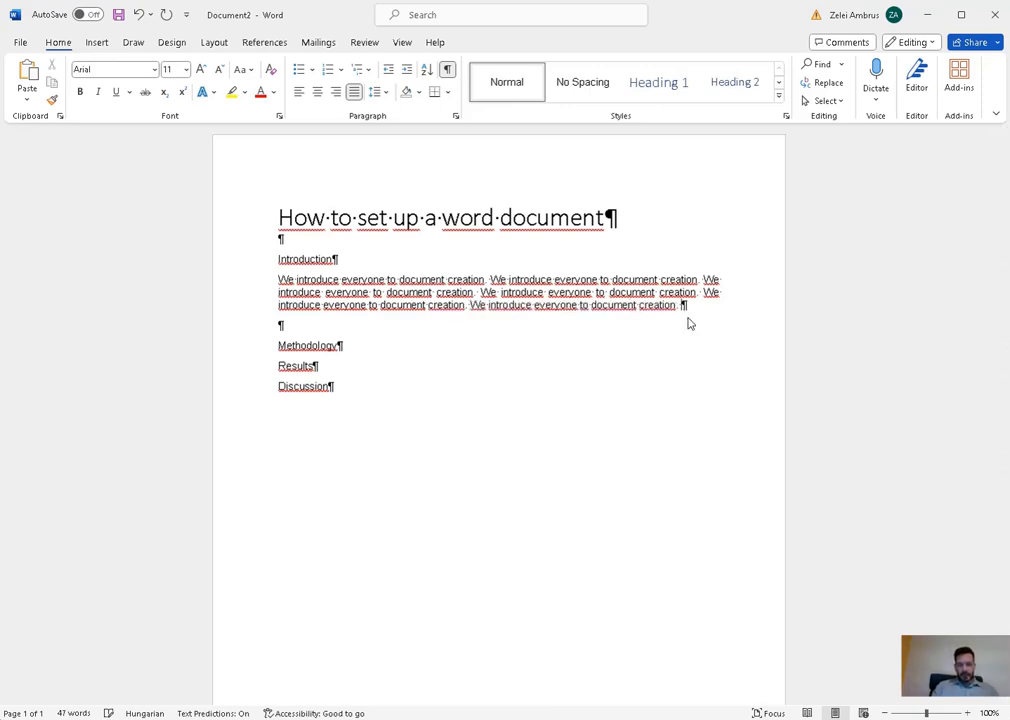
pyautogui.hotkey('ctrl', 'v')
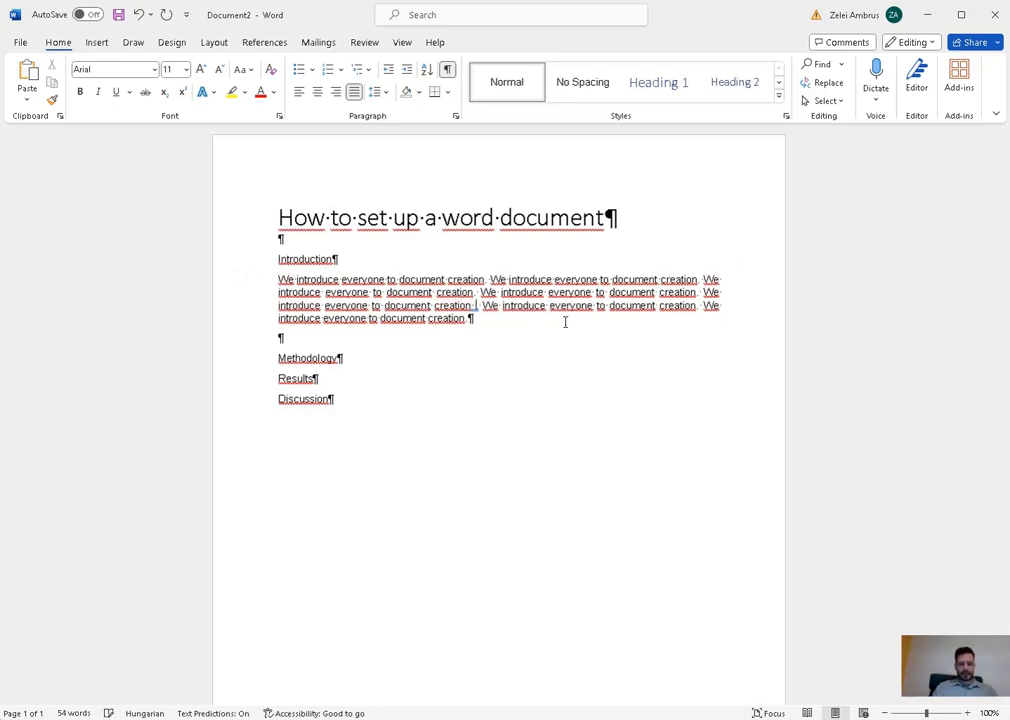
pyautogui.write('new')
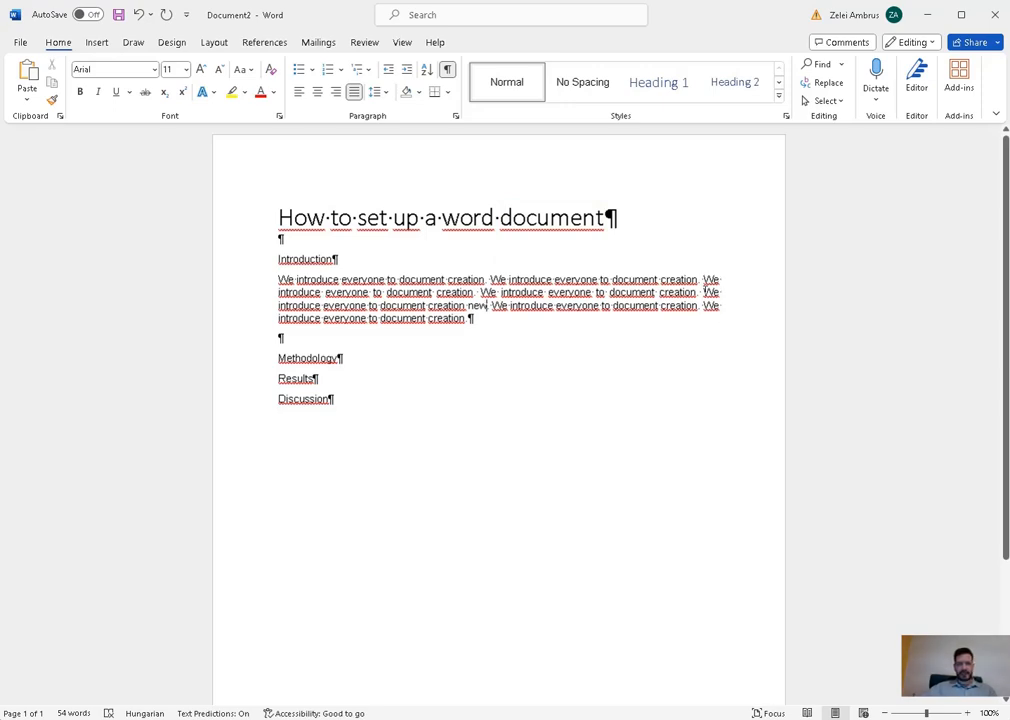
# - Switch the Normal style's alignment to Align Left
pyautogui.rightClick(506, 95)
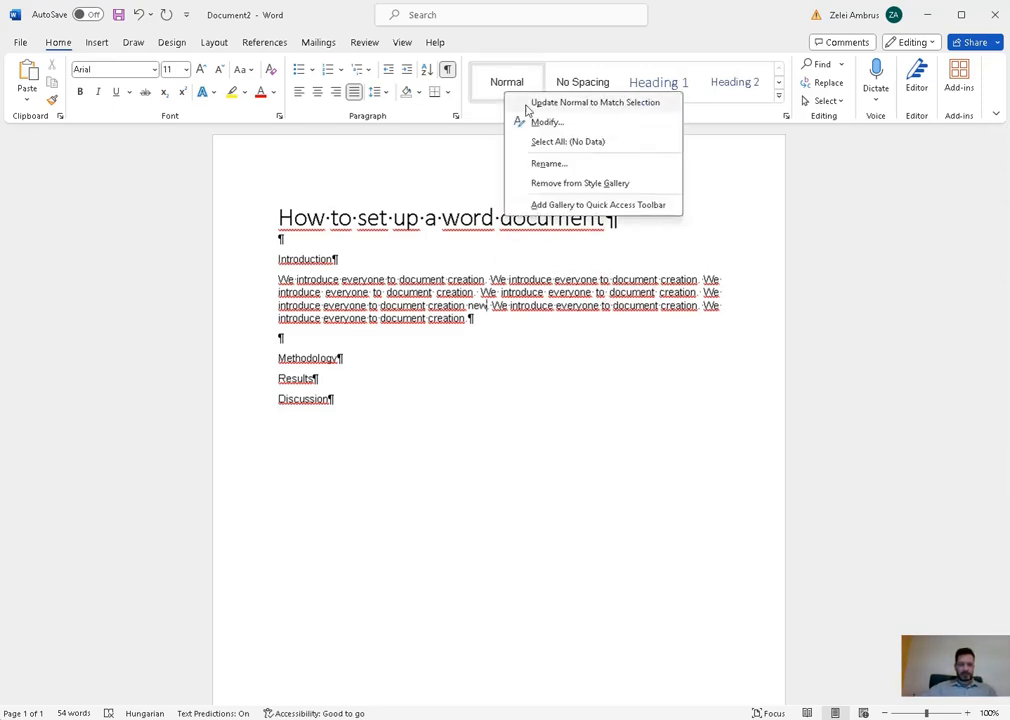
pyautogui.click(560, 124)
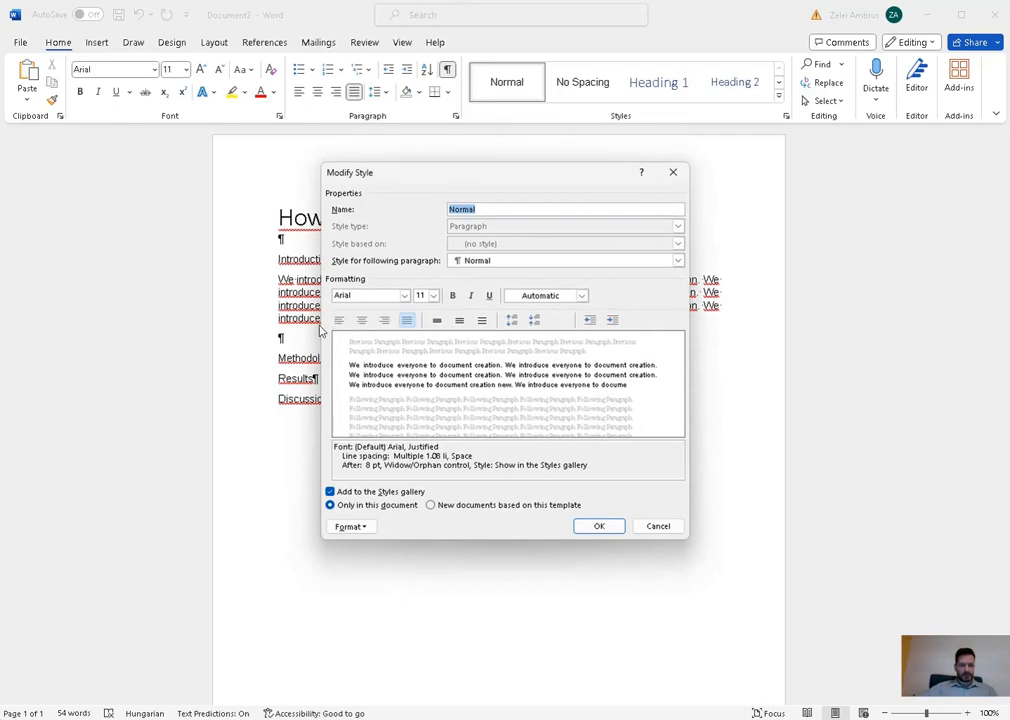
pyautogui.click(339, 320)
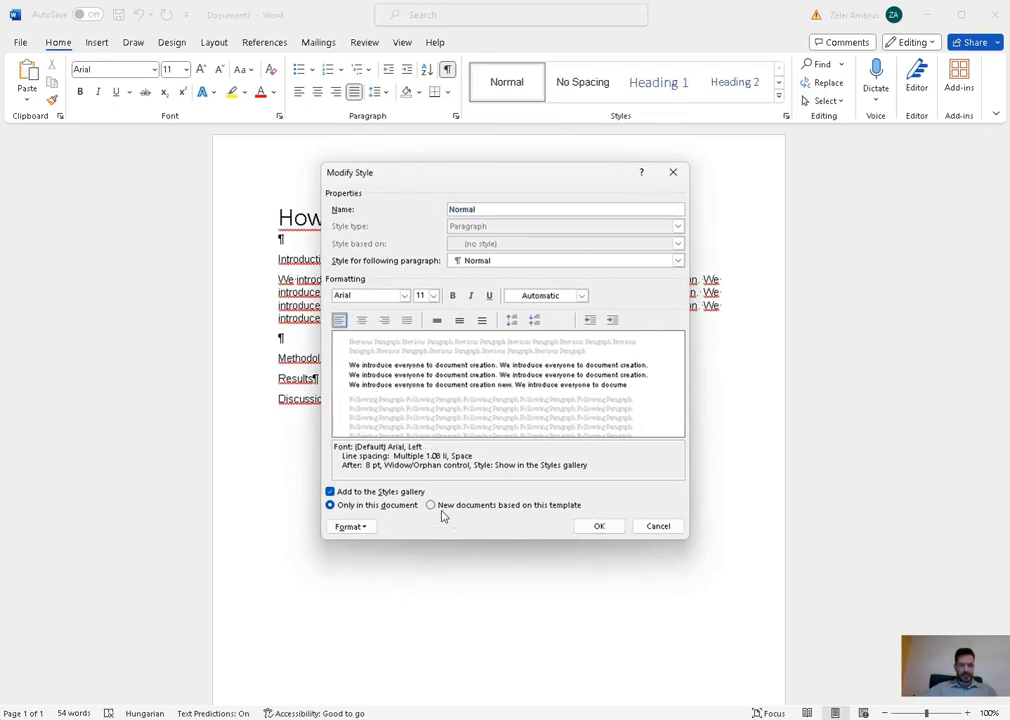
pyautogui.click(598, 526)
# - Copy the whole Introduction paragraph and paste the copy at its end
pyautogui.moveTo(575, 280); pyautogui.dragTo(718, 303)
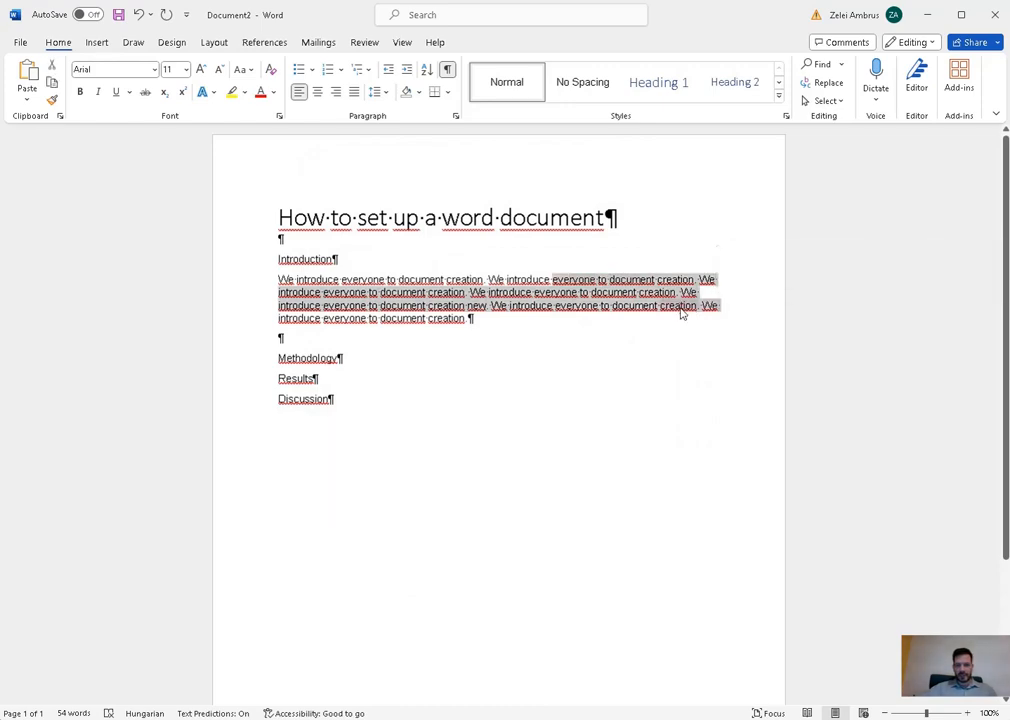
pyautogui.rightClick(681, 310)
pyautogui.click(496, 323)
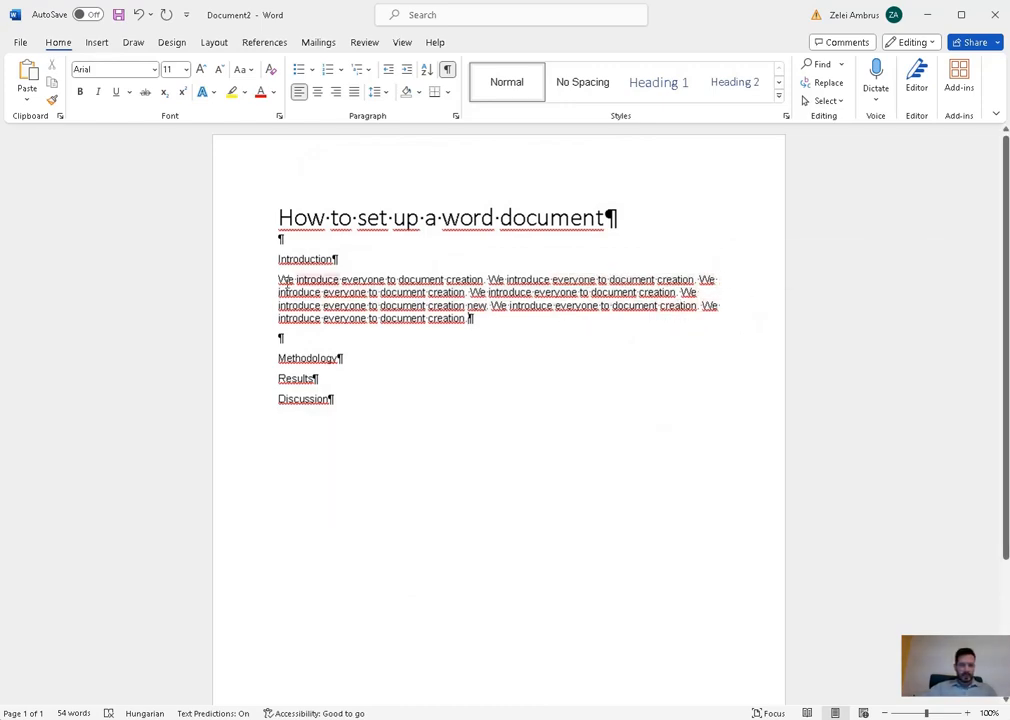
pyautogui.moveTo(282, 282); pyautogui.dragTo(470, 319)
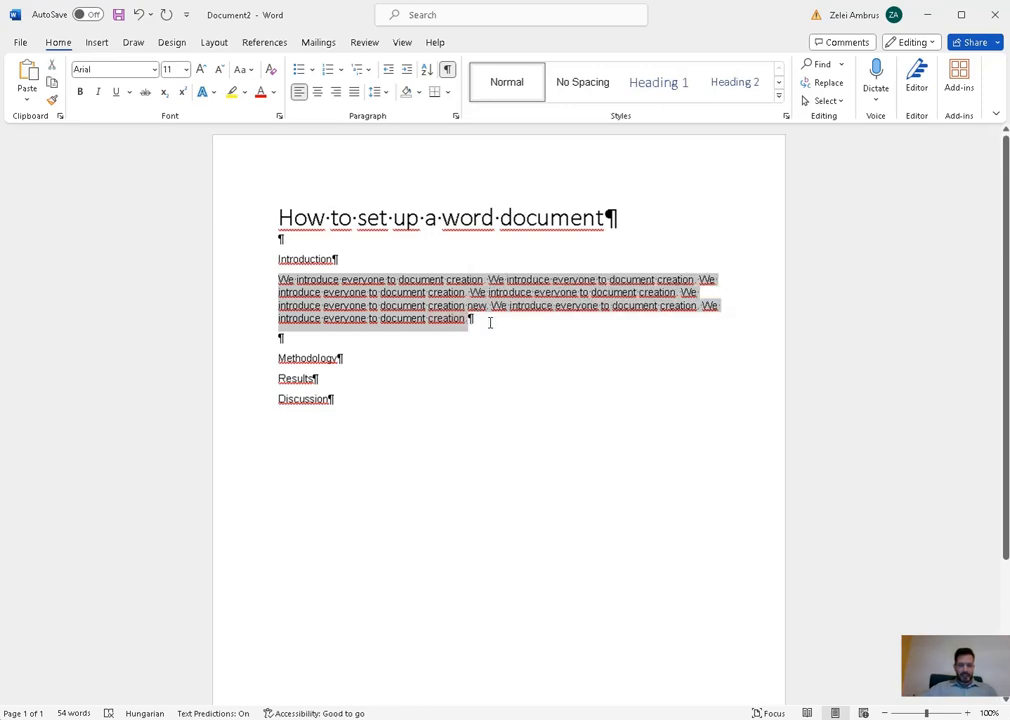
pyautogui.hotkey('ctrl', 'c')
pyautogui.click(490, 322)
pyautogui.hotkey('ctrl', 'v')
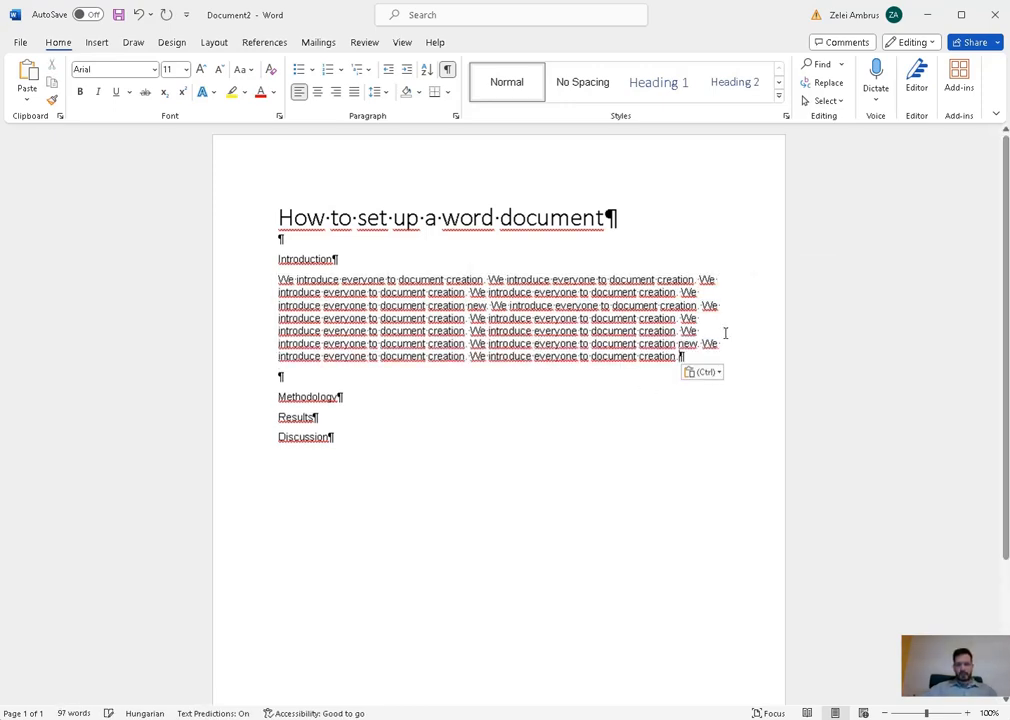
# - Set the Normal style back to justified alignment
pyautogui.rightClick(501, 83)
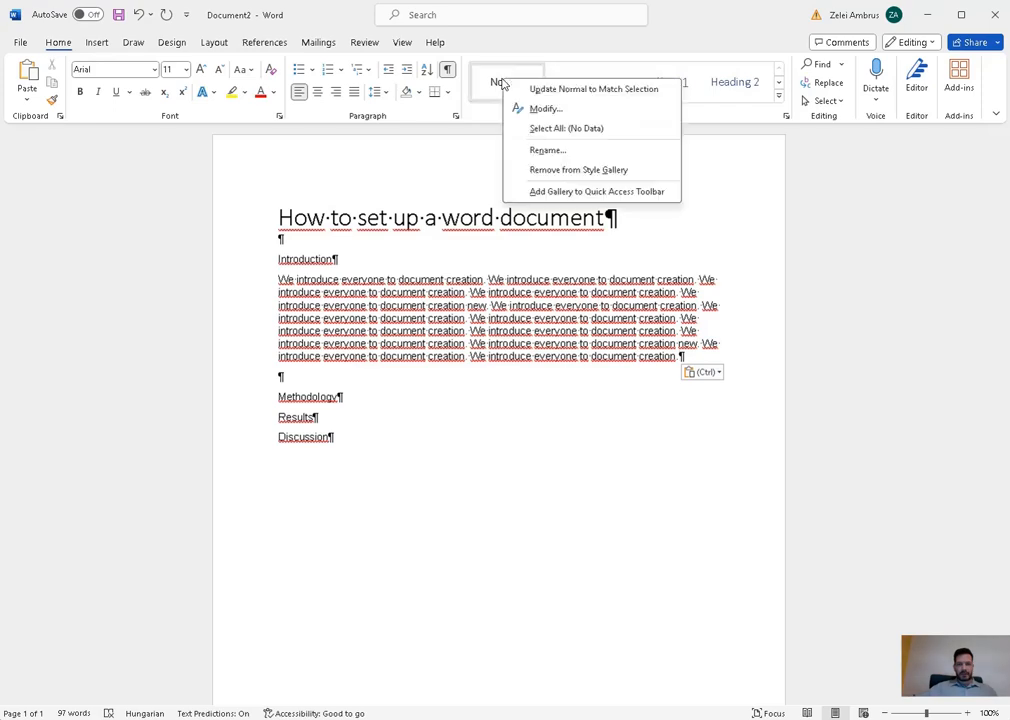
pyautogui.click(575, 109)
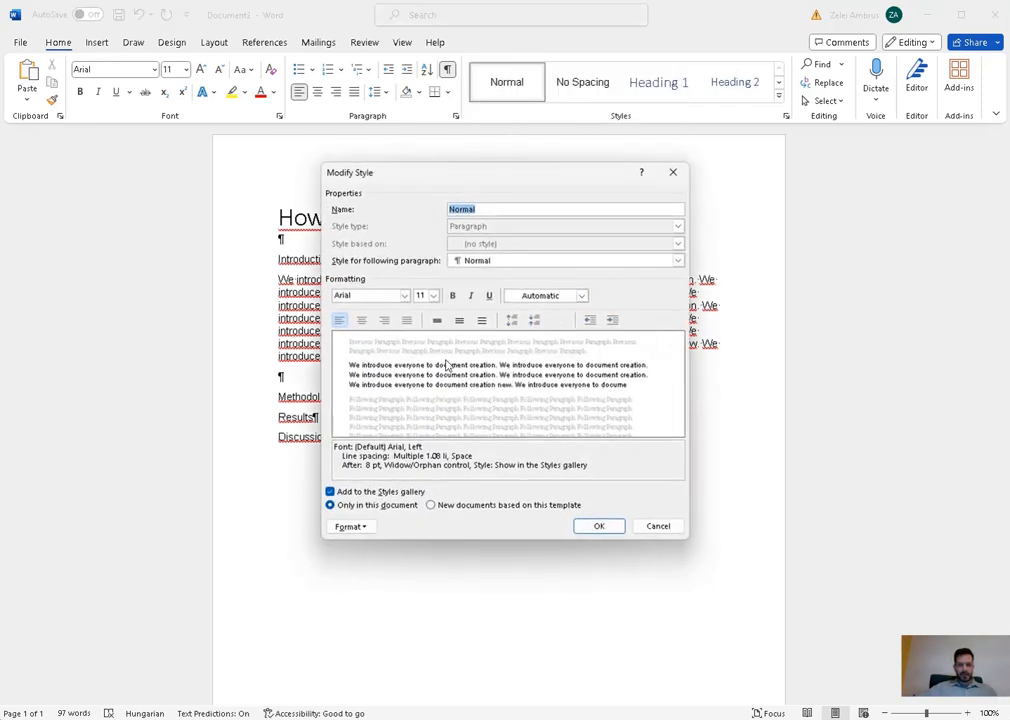
pyautogui.click(406, 320)
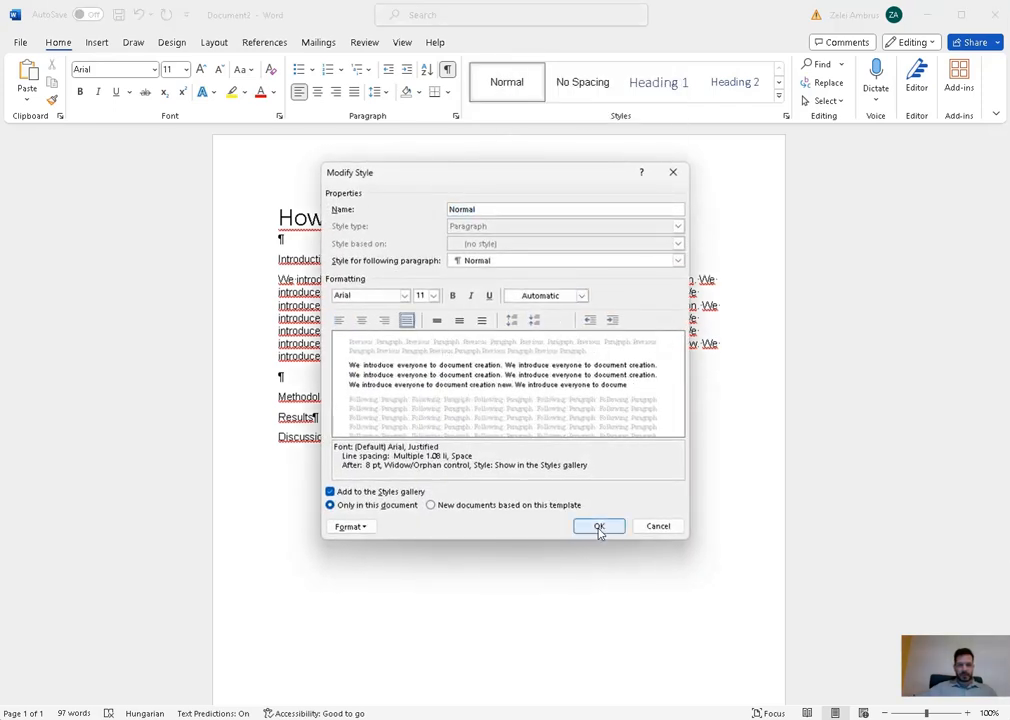
pyautogui.click(599, 527)
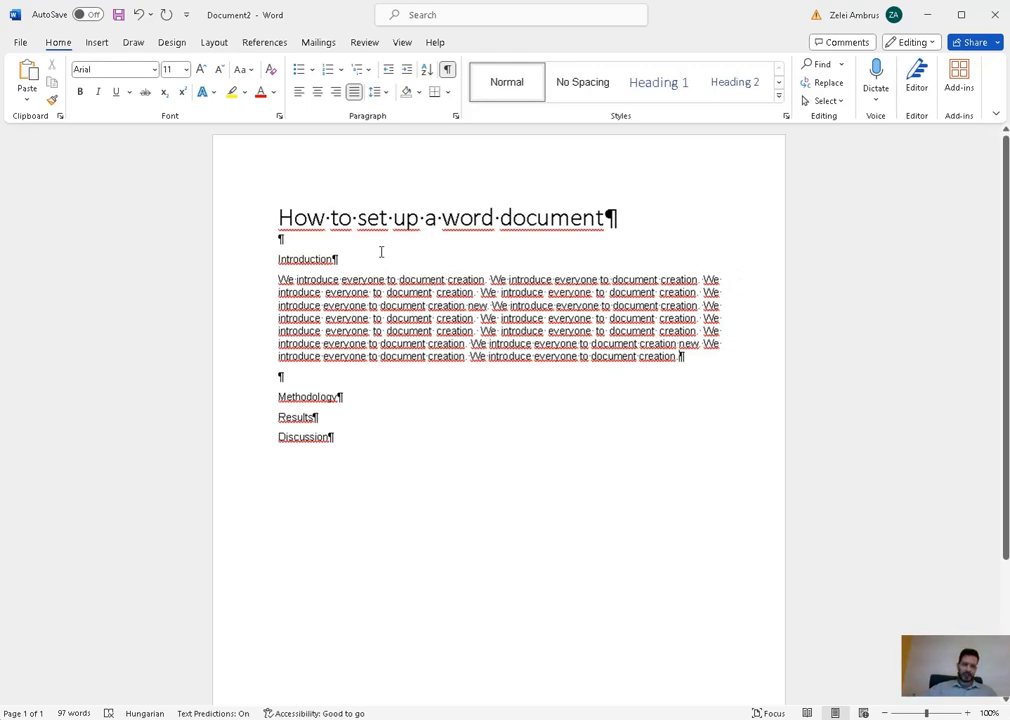
# - Try bold 14 pt on the Methodology line, then undo that direct formatting
pyautogui.moveTo(357, 259); pyautogui.dragTo(279, 259)
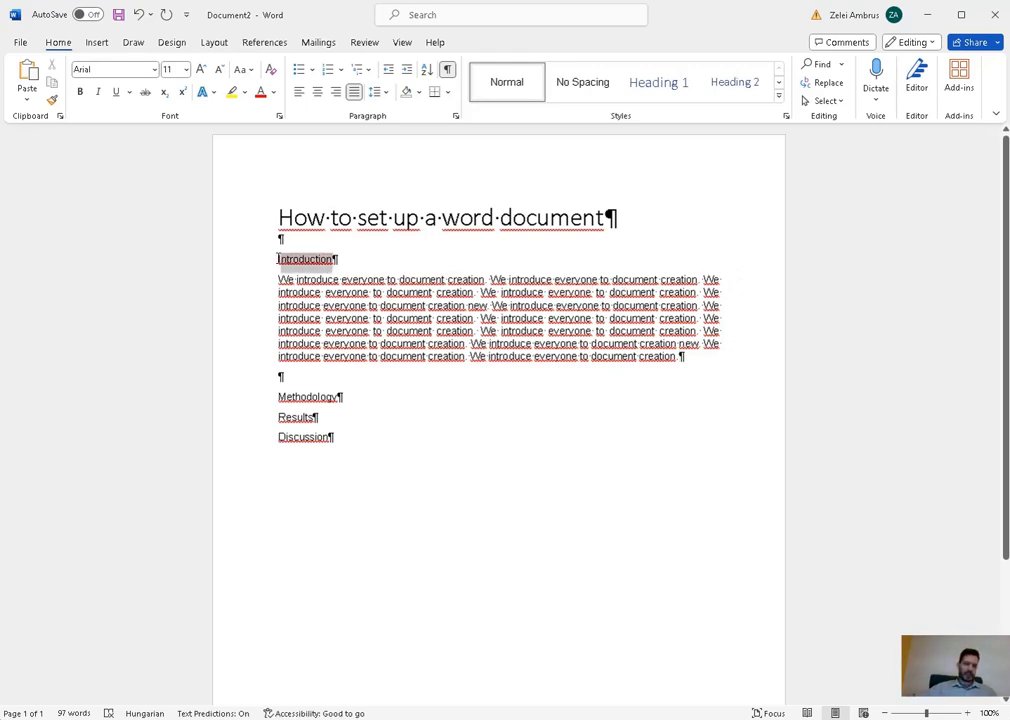
pyautogui.moveTo(365, 405); pyautogui.dragTo(280, 390)
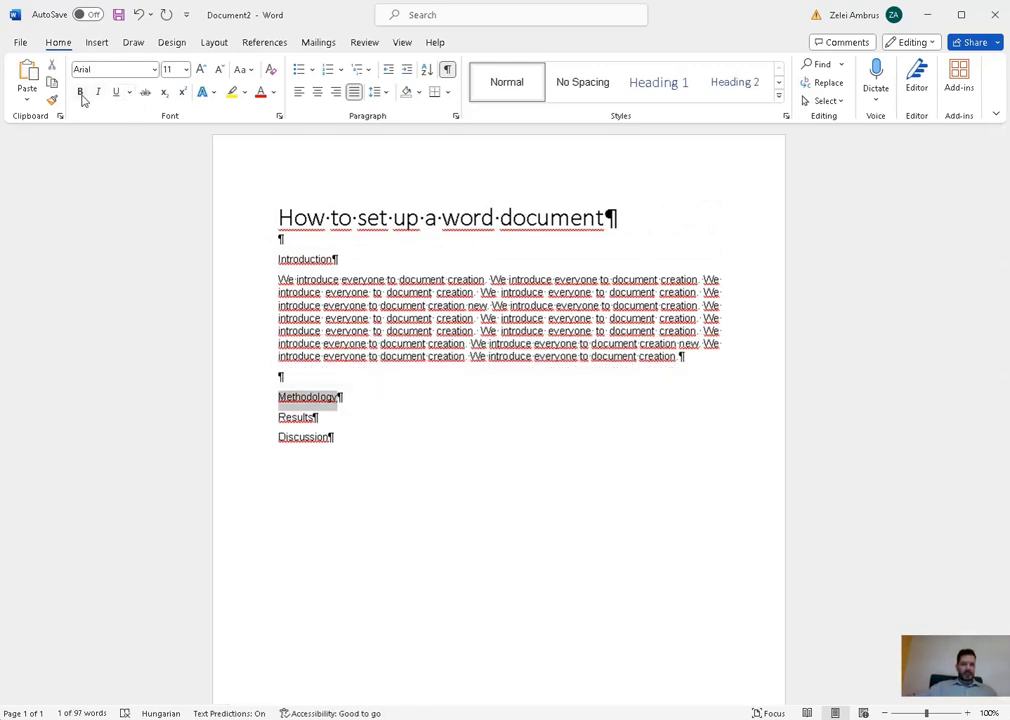
pyautogui.click(80, 92)
pyautogui.click(184, 70)
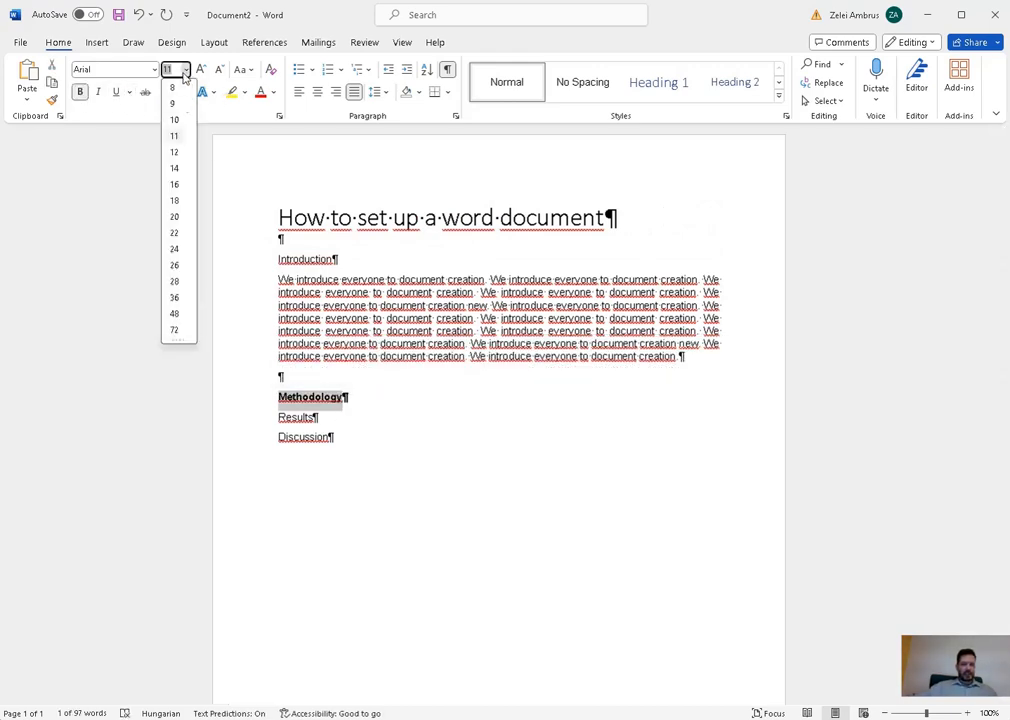
pyautogui.click(175, 168)
pyautogui.click(428, 401)
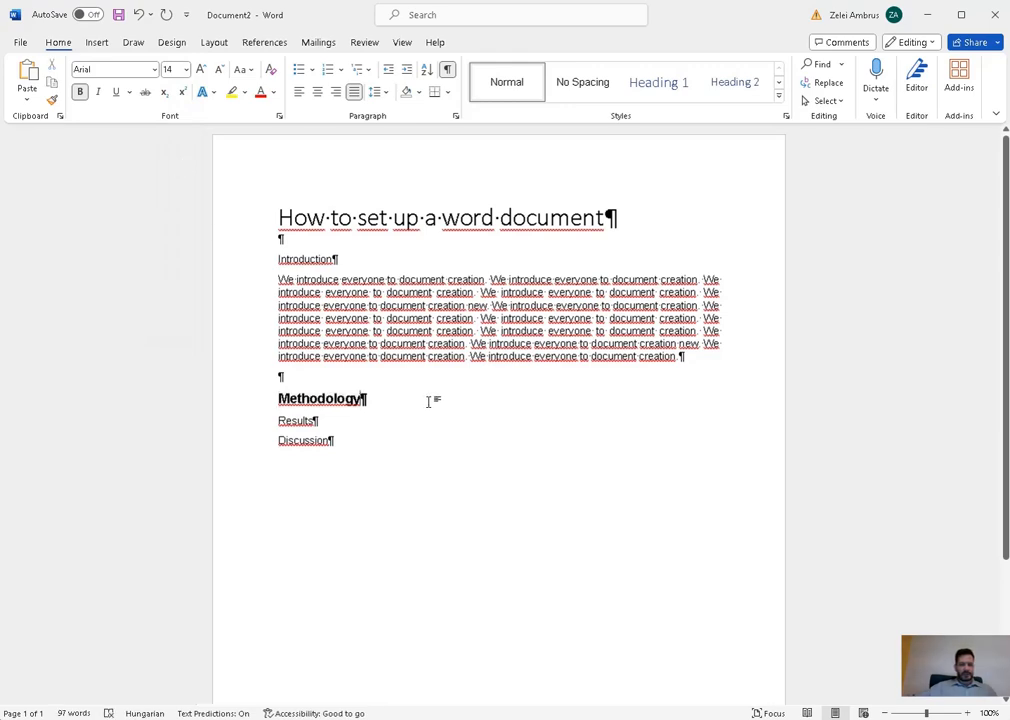
pyautogui.hotkey('ctrl', 'z')
pyautogui.hotkey('ctrl', 'z')
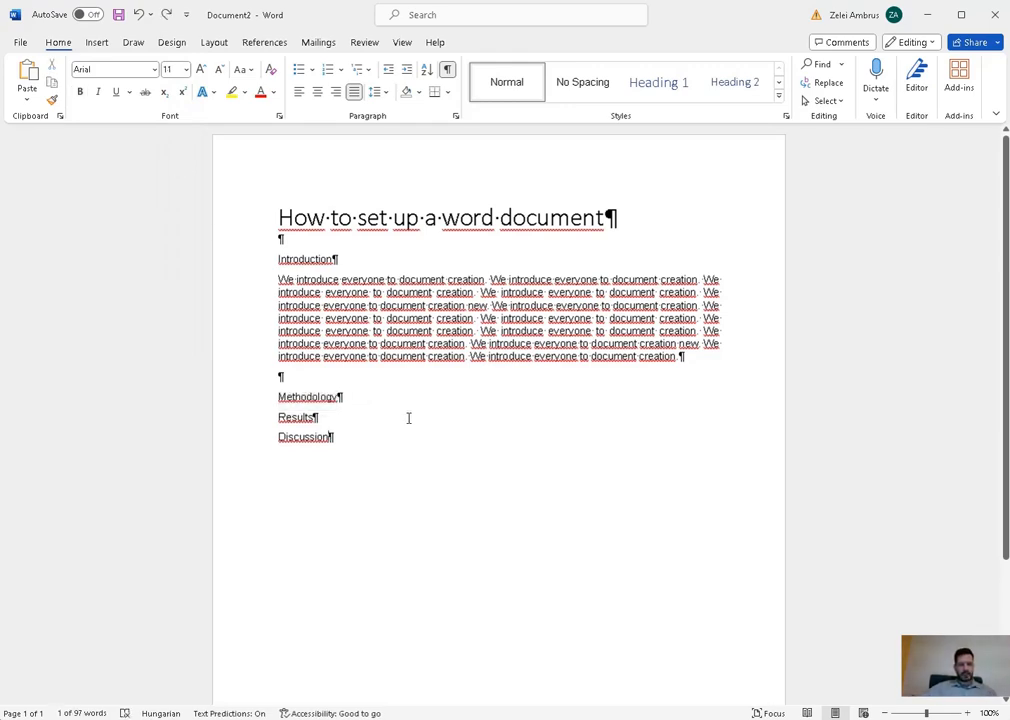
# - Apply Heading 1 to the Introduction, Methodology, Results and Discussion lines
pyautogui.click(408, 418)
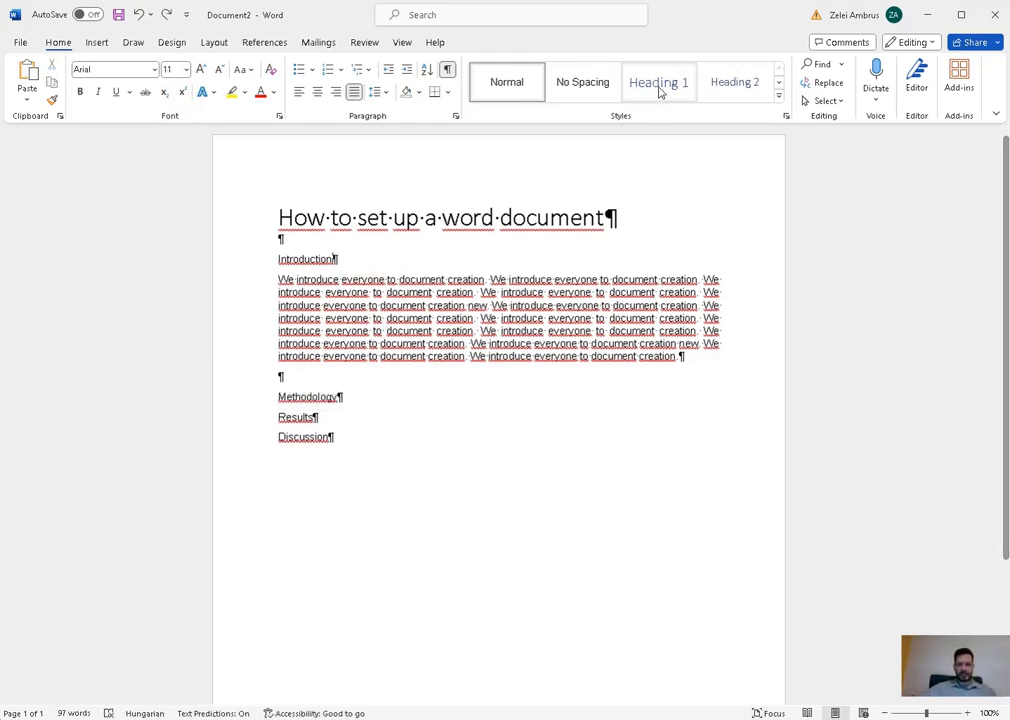
pyautogui.click(660, 88)
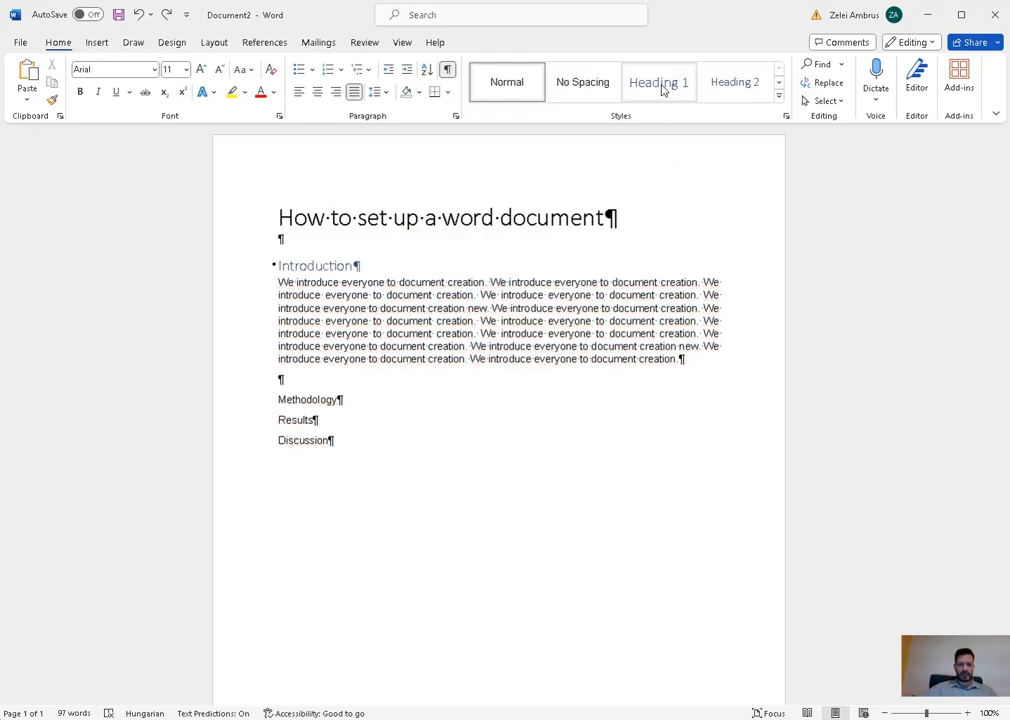
pyautogui.click(374, 399)
pyautogui.click(655, 83)
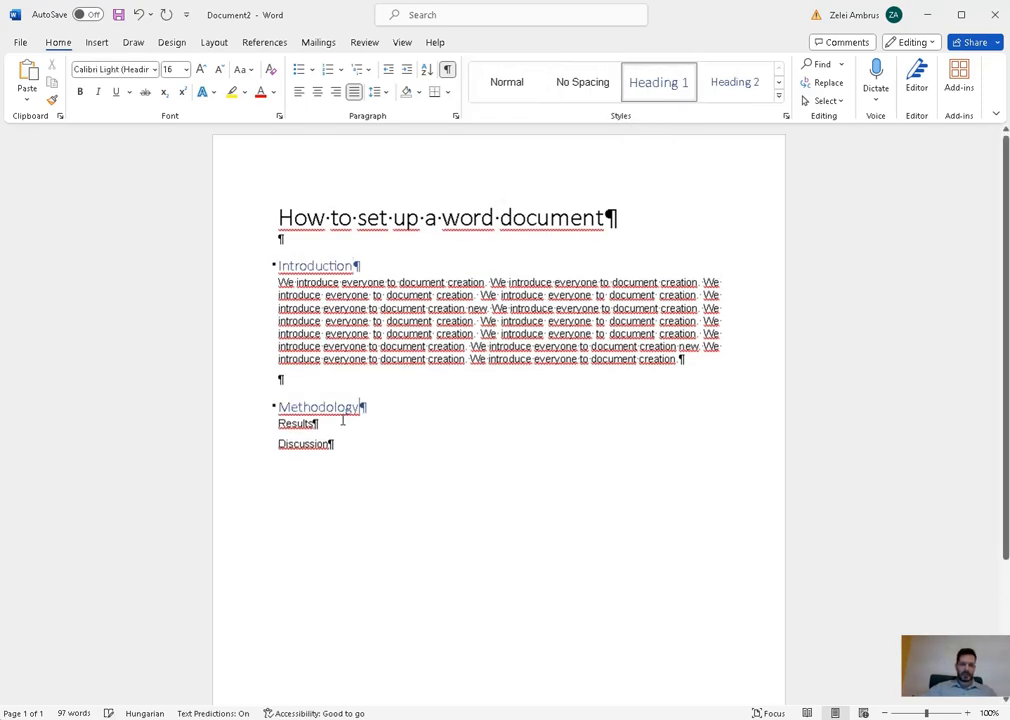
pyautogui.press('Down')
pyautogui.click(655, 82)
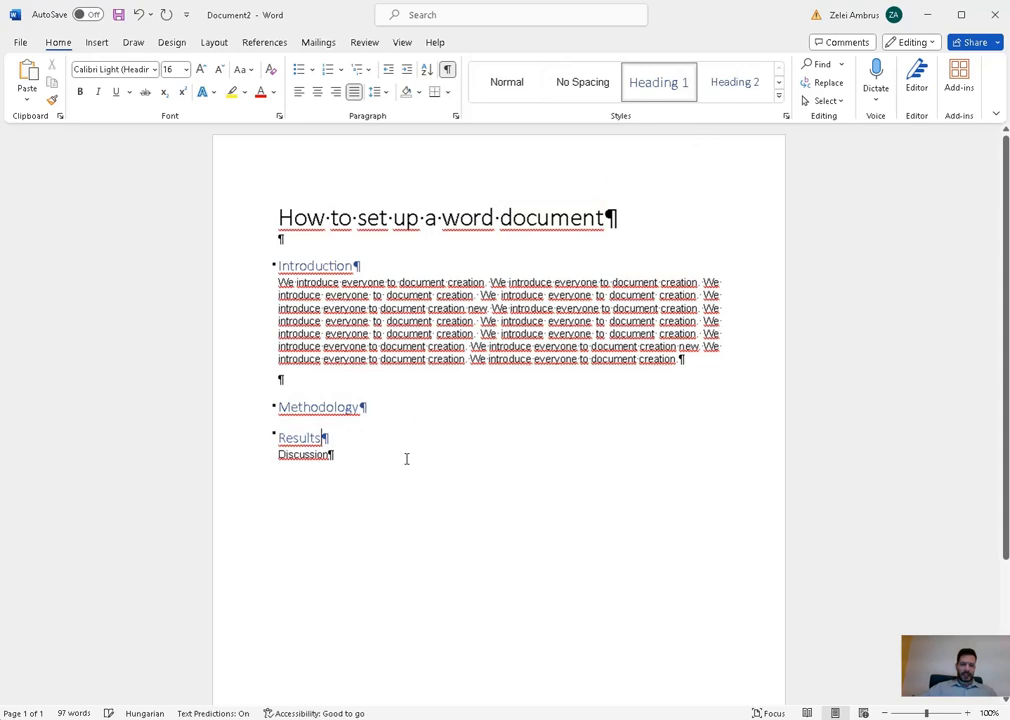
pyautogui.click(349, 451)
pyautogui.click(663, 92)
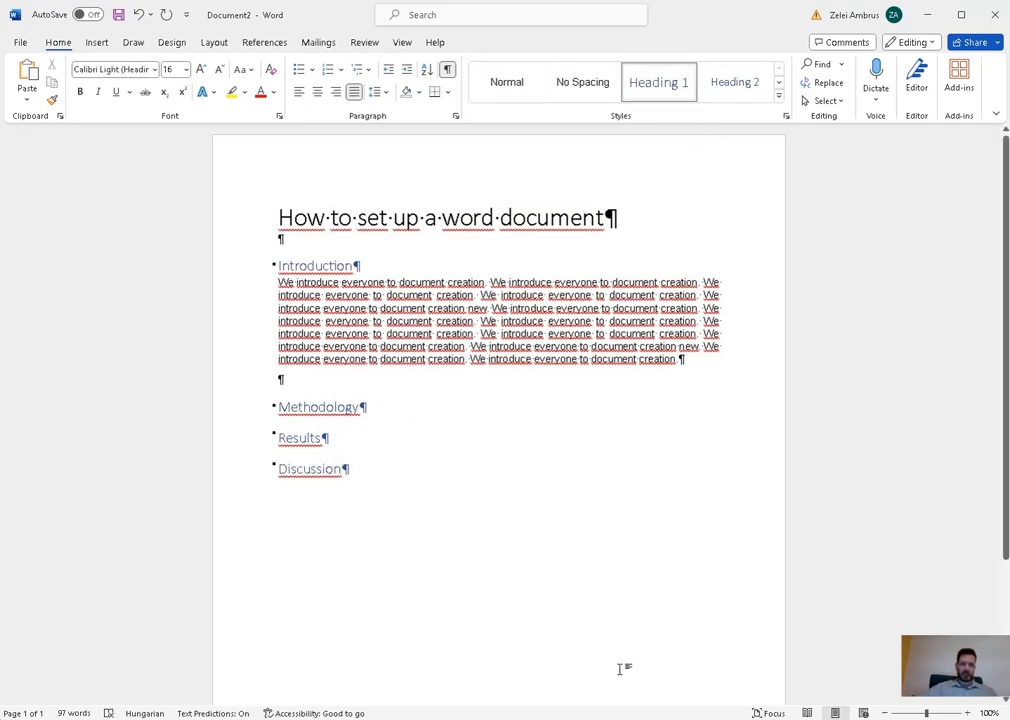
# - Modify the Heading 1 style to Arial, 14 pt, Automatic font colour
pyautogui.rightClick(660, 88)
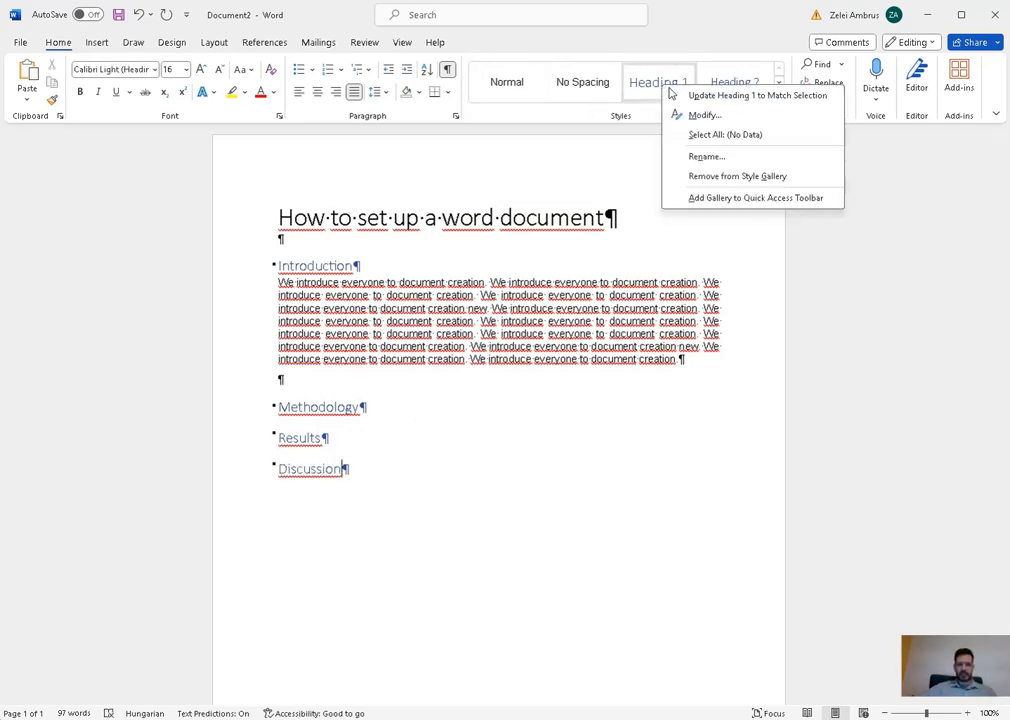
pyautogui.click(720, 114)
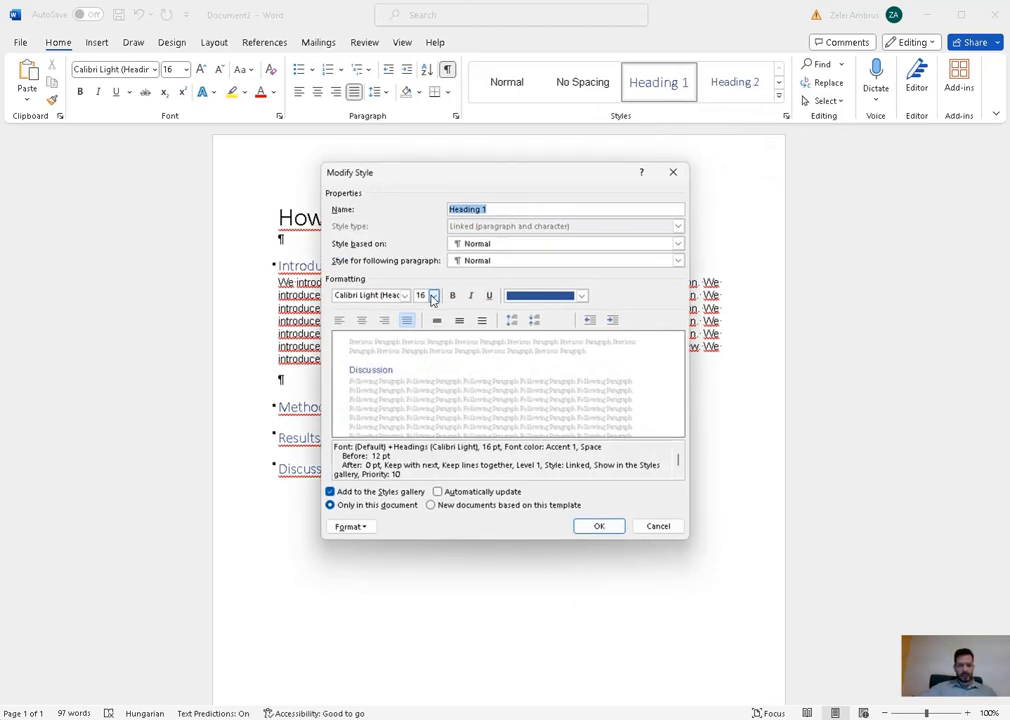
pyautogui.click(404, 296)
pyautogui.click(420, 343)
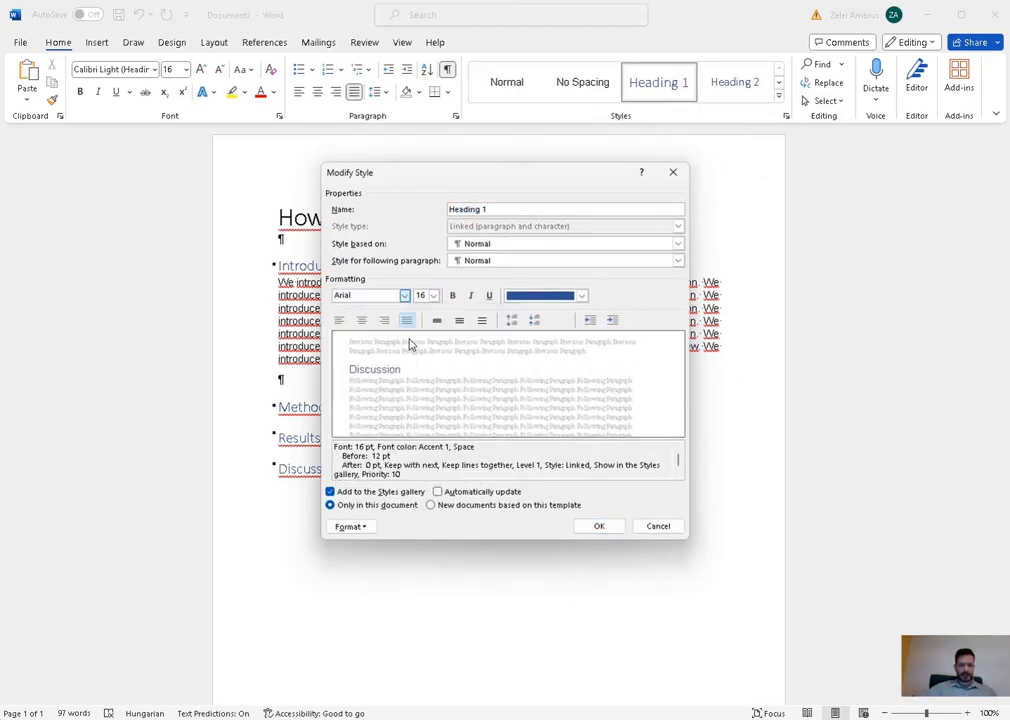
pyautogui.click(434, 296)
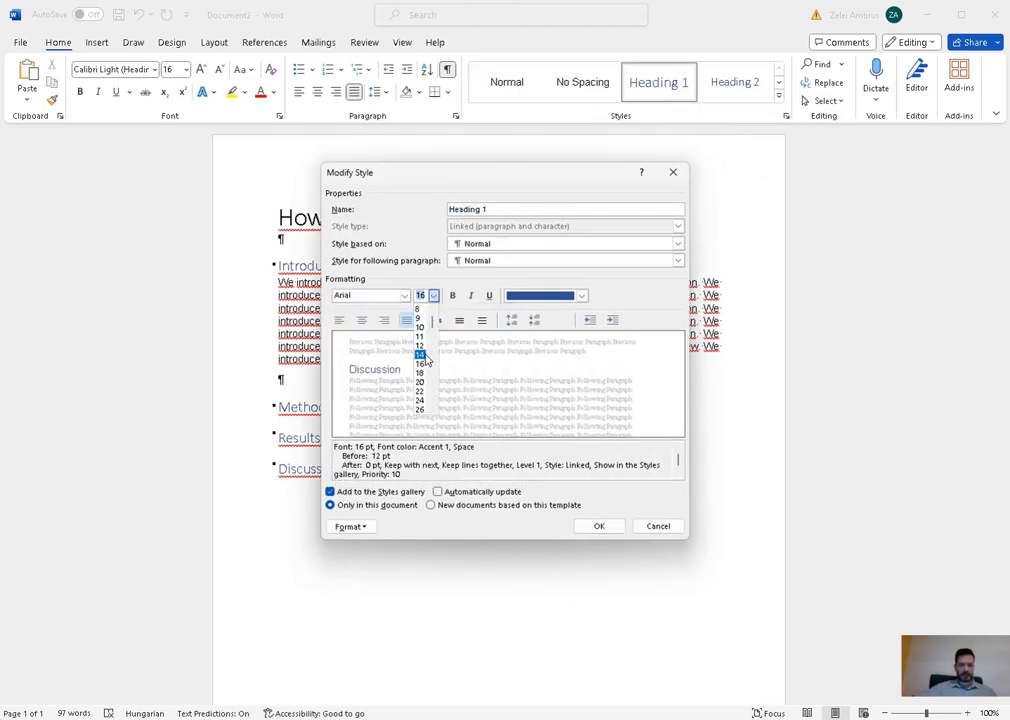
pyautogui.click(420, 354)
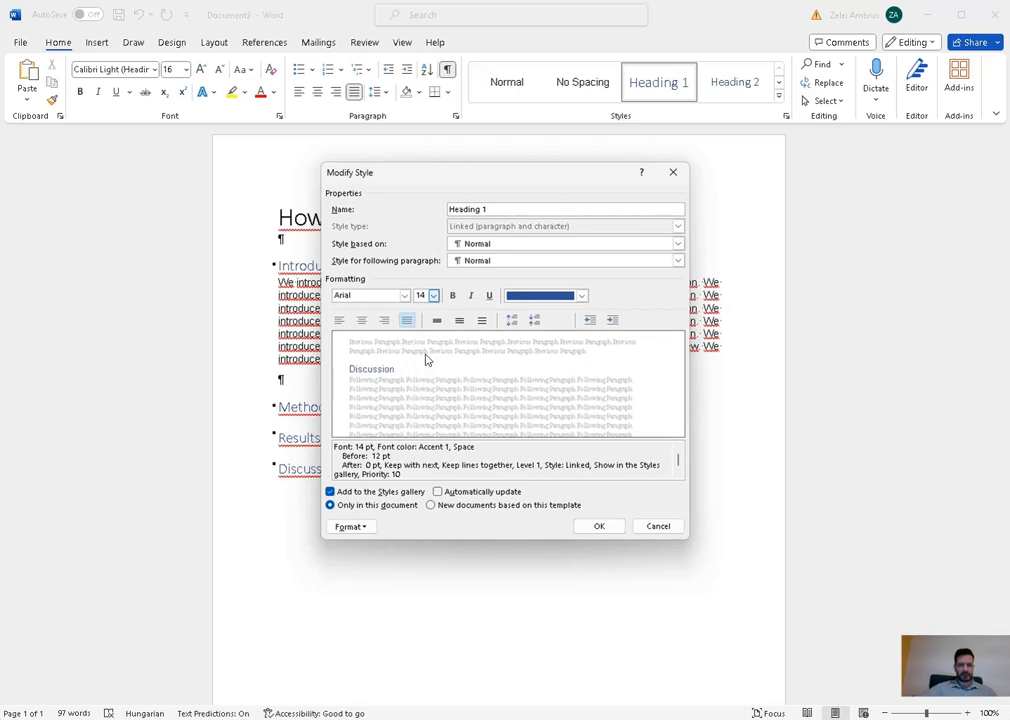
pyautogui.click(582, 296)
pyautogui.click(569, 316)
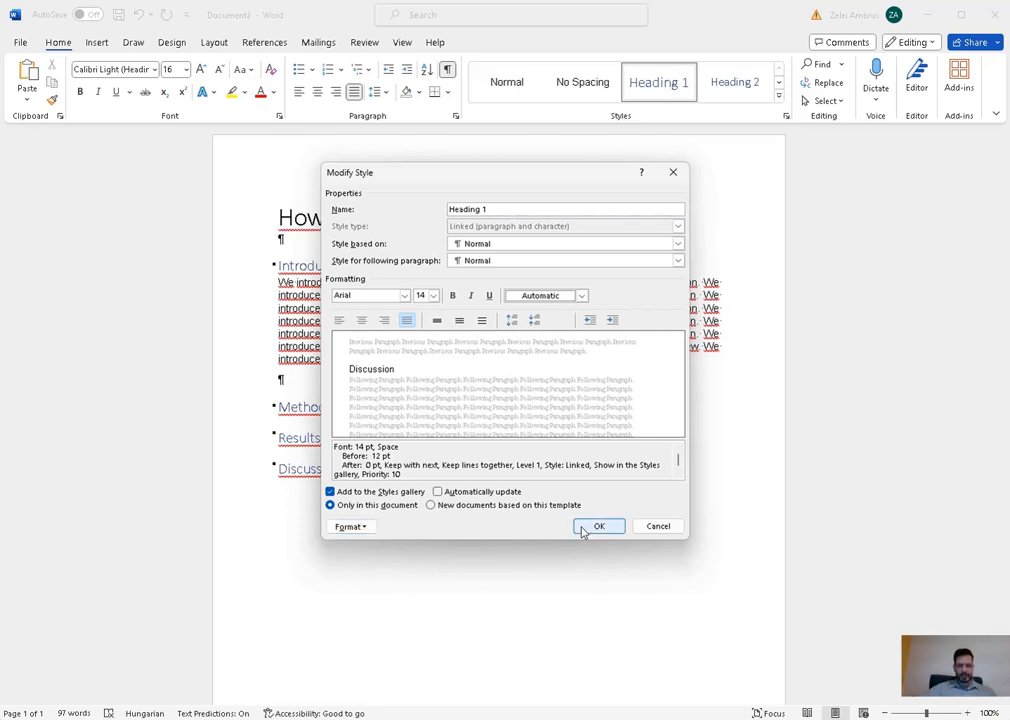
pyautogui.click(597, 527)
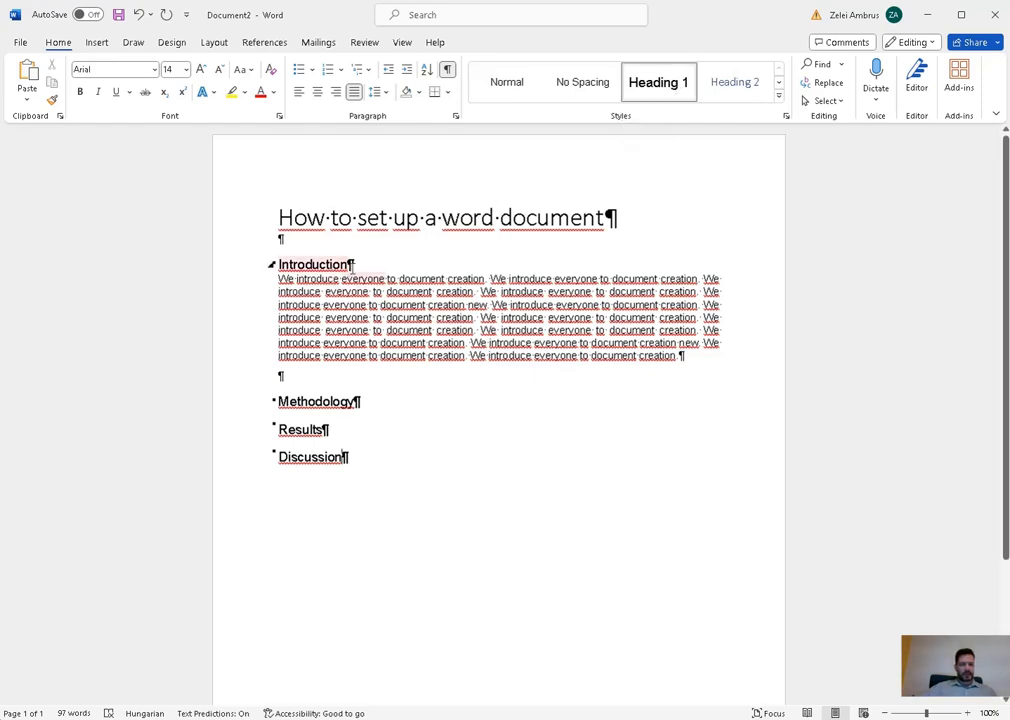
pyautogui.press('Return')
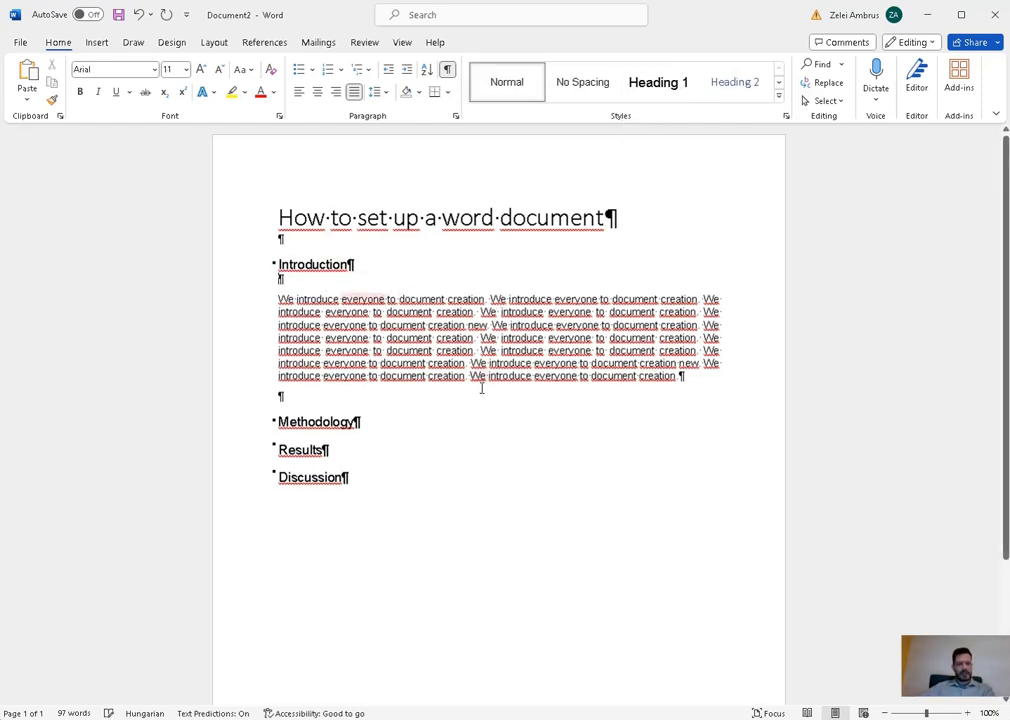
pyautogui.press('BackSpace')
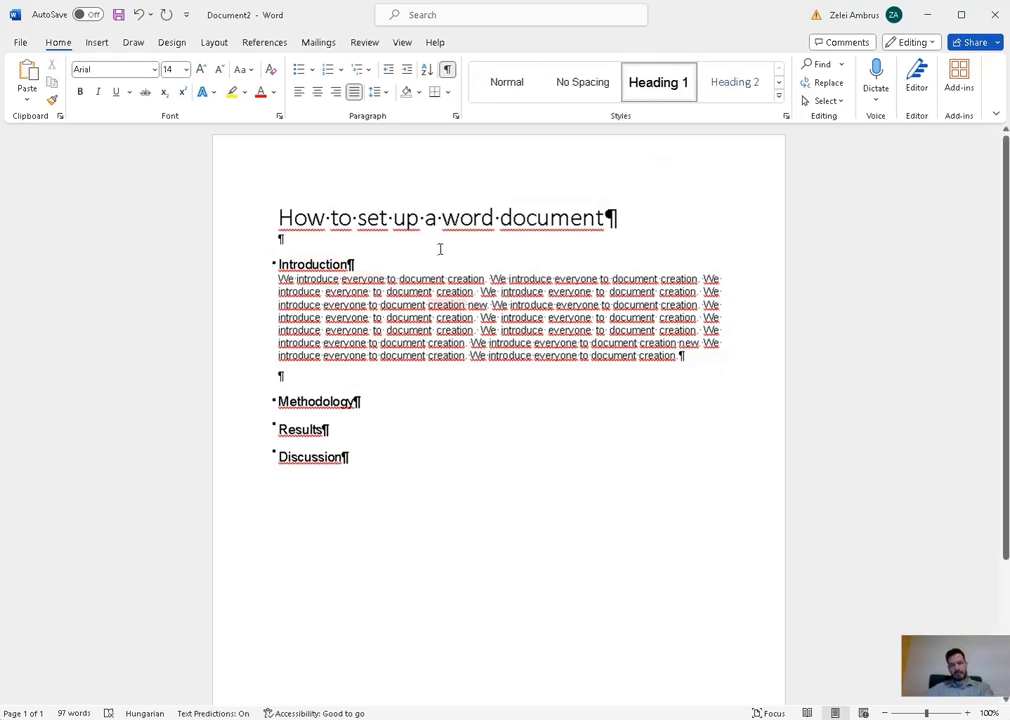
pyautogui.press('Return')
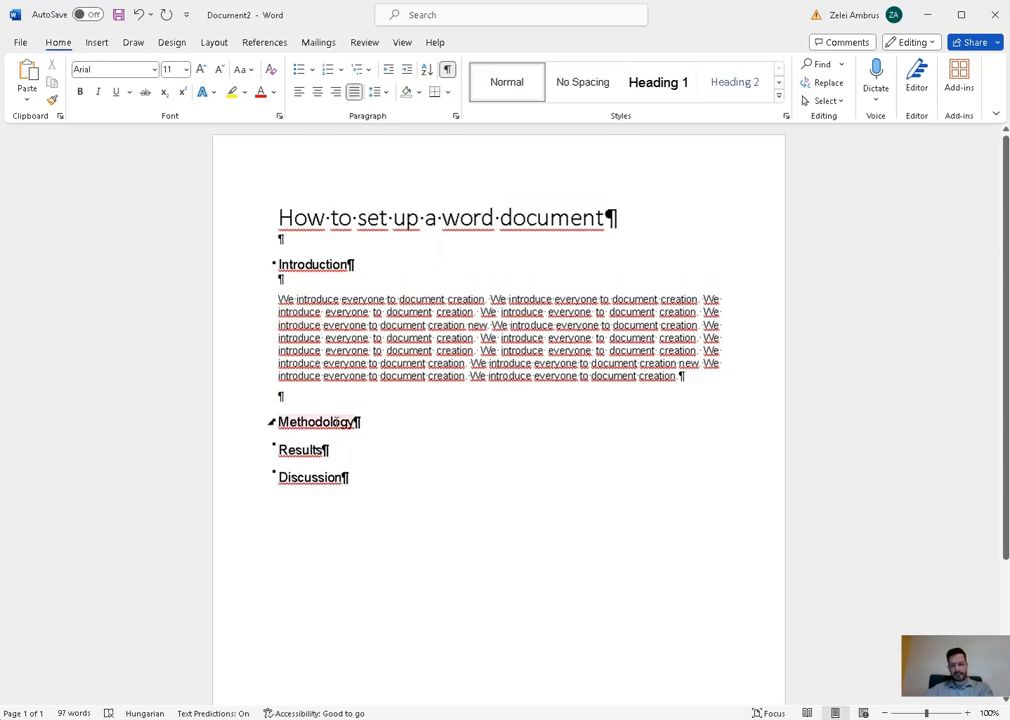
pyautogui.click(374, 421)
pyautogui.press('Return')
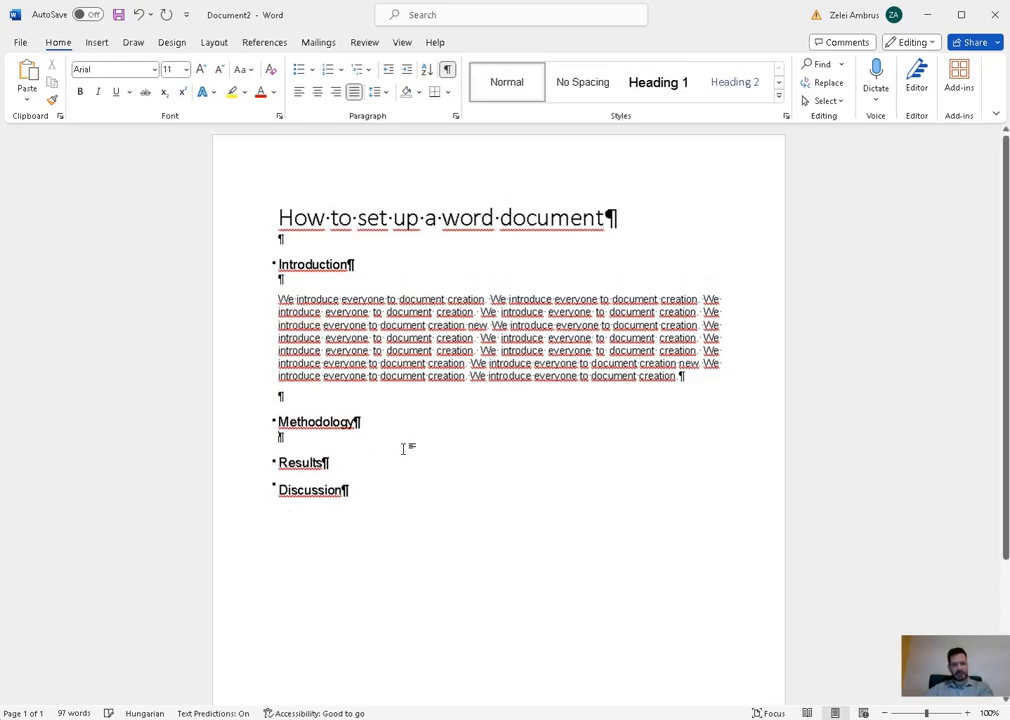
pyautogui.press('BackSpace')
pyautogui.click(315, 268)
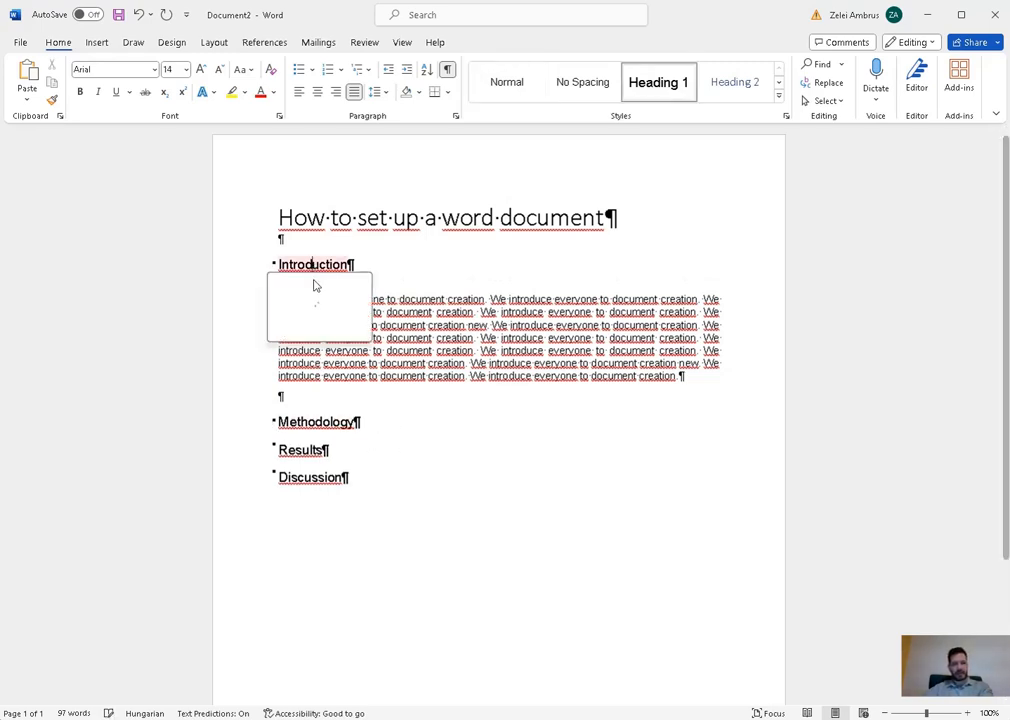
pyautogui.click(394, 268)
pyautogui.click(381, 284)
pyautogui.press('BackSpace')
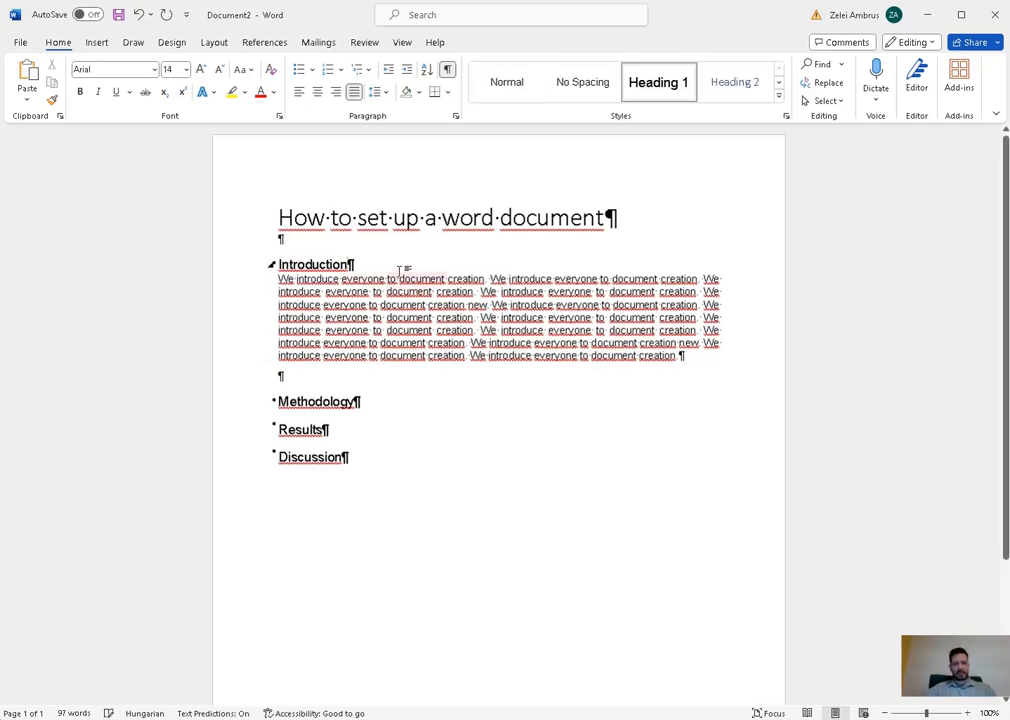
pyautogui.rightClick(667, 79)
# - In the Heading 1 style's paragraph settings, set Spacing After to 12 pt
pyautogui.click(717, 106)
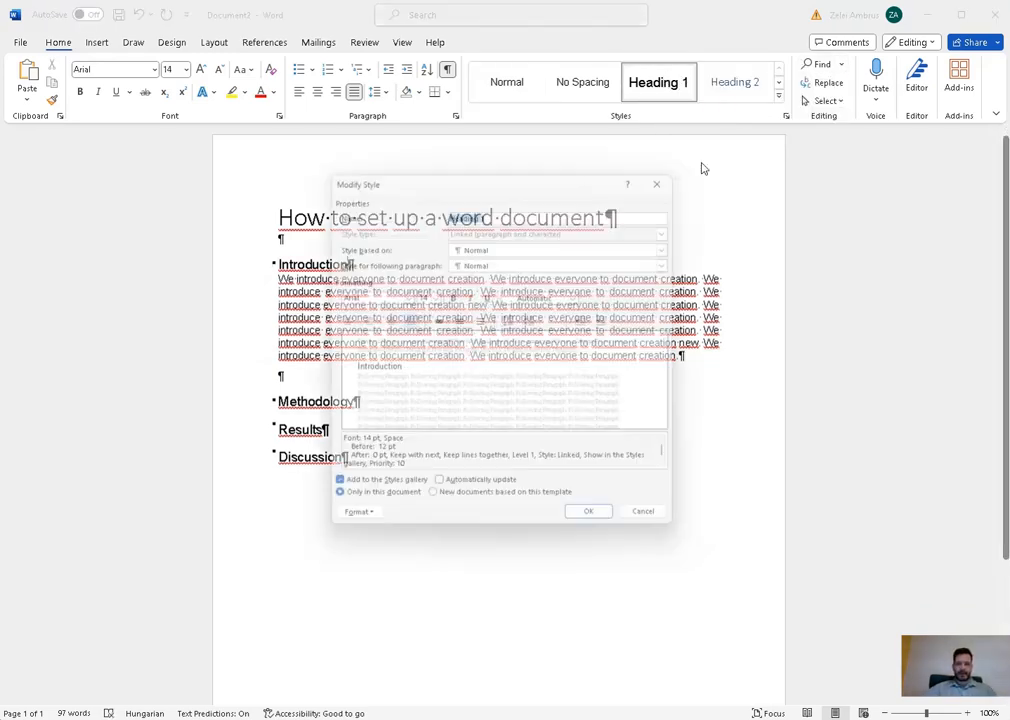
pyautogui.click(362, 527)
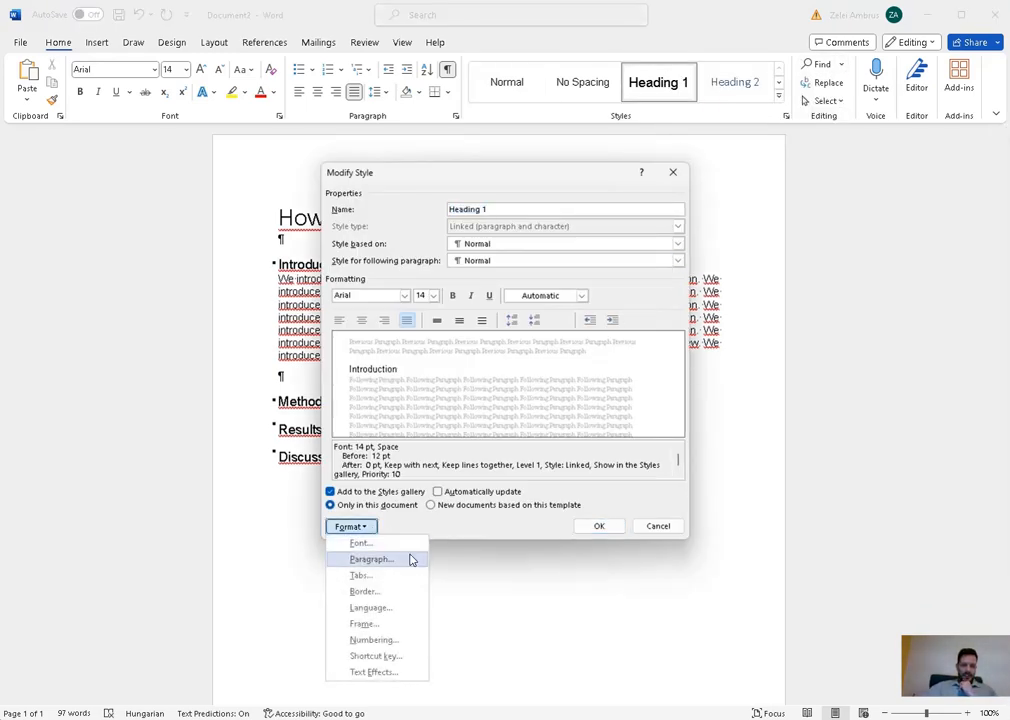
pyautogui.click(409, 560)
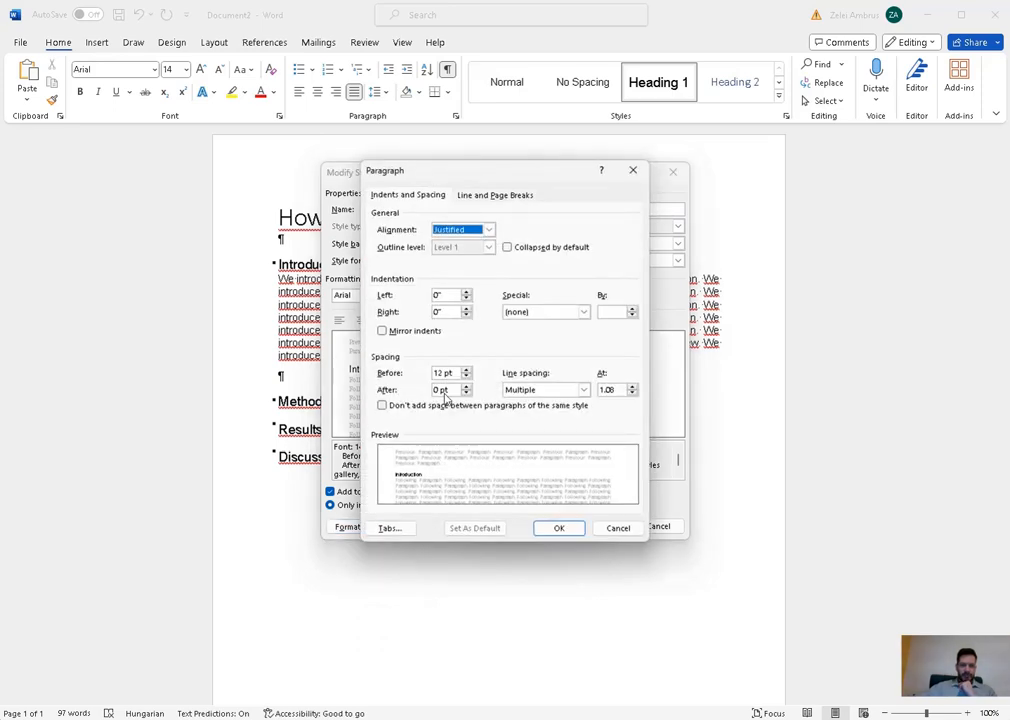
pyautogui.moveTo(443, 388); pyautogui.dragTo(436, 389)
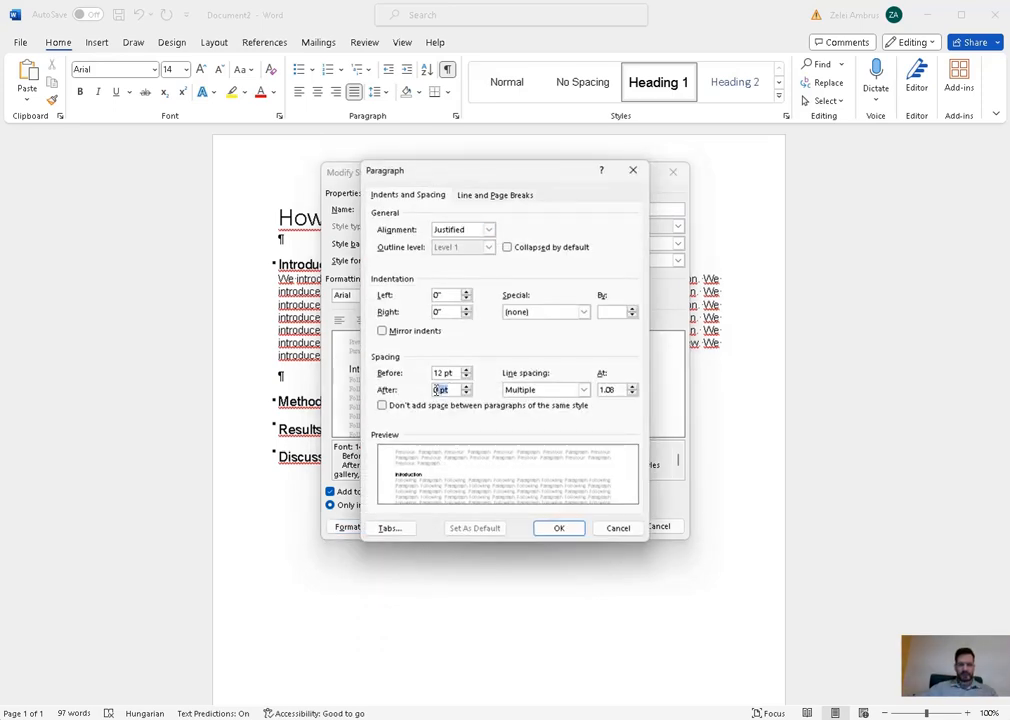
pyautogui.write('12')
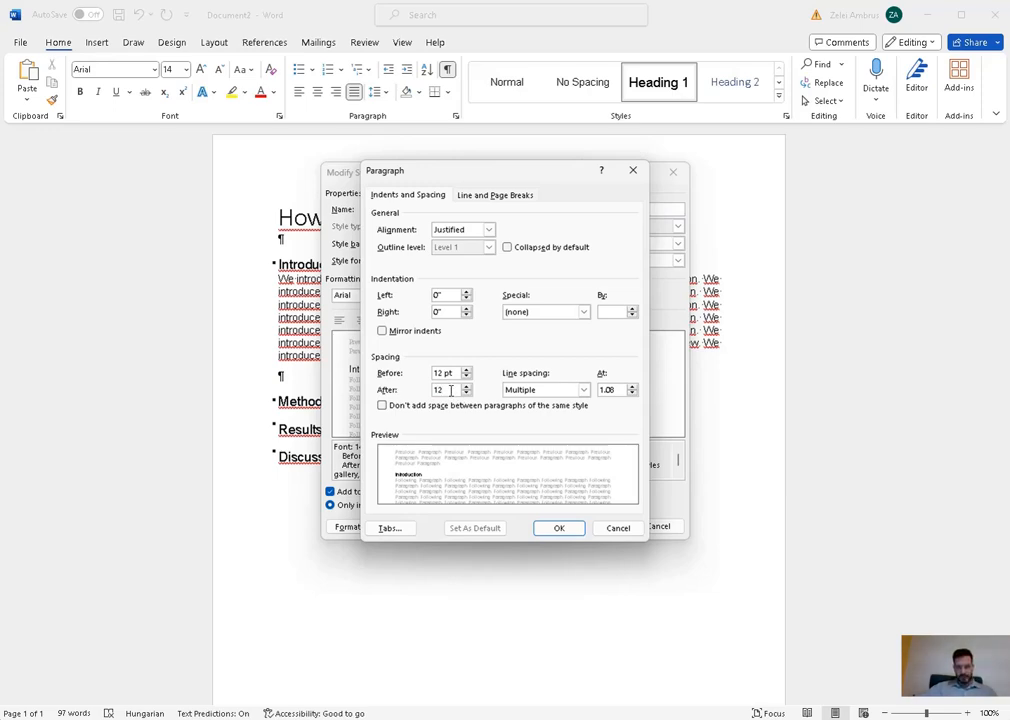
pyautogui.click(451, 373)
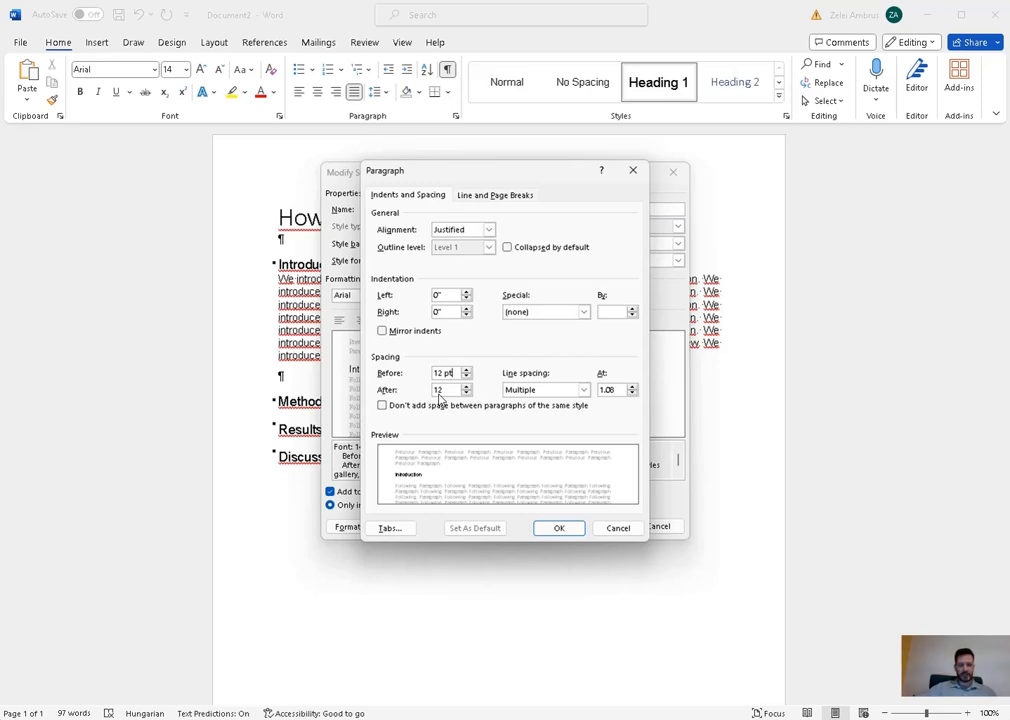
pyautogui.click(549, 530)
pyautogui.click(597, 525)
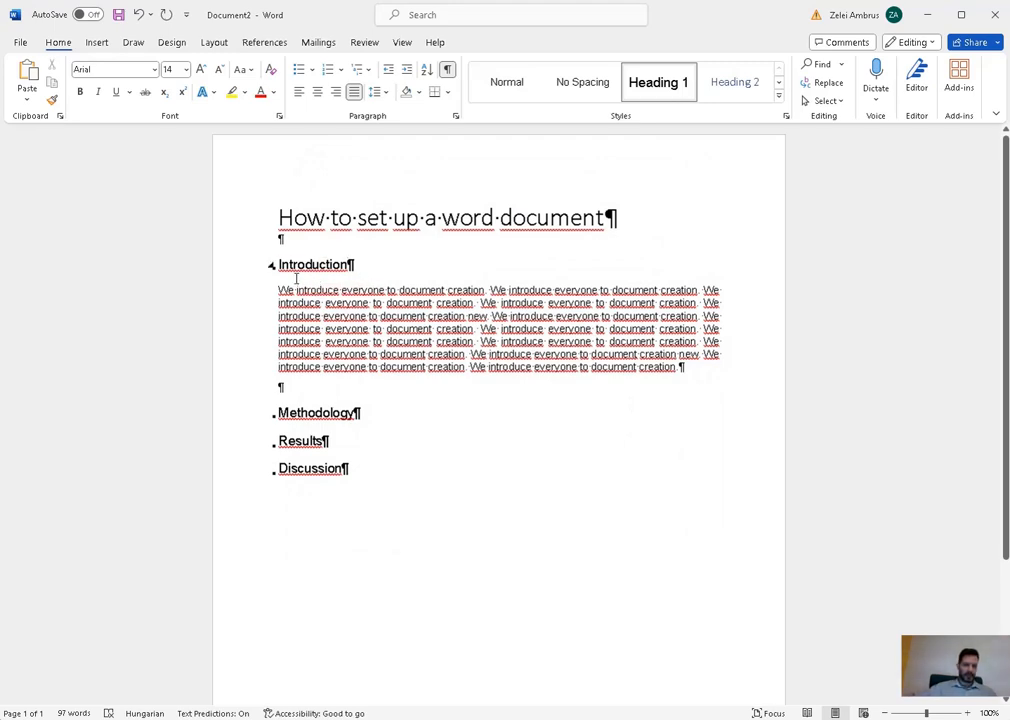
# - Delete the empty line after the Introduction body text
pyautogui.click(696, 368)
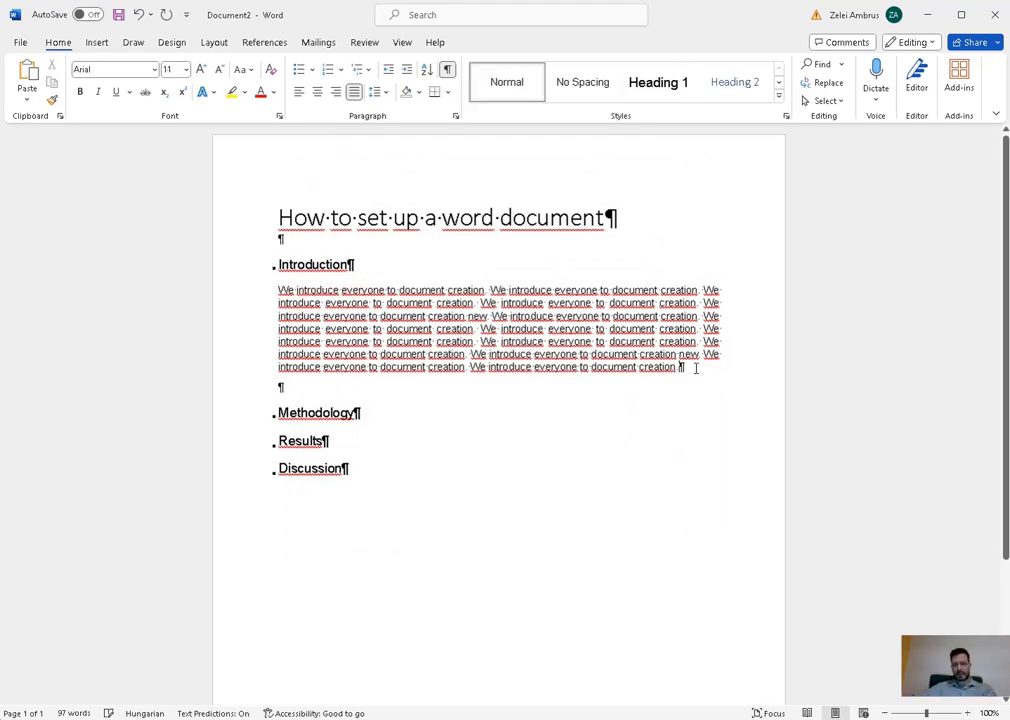
pyautogui.press('Delete')
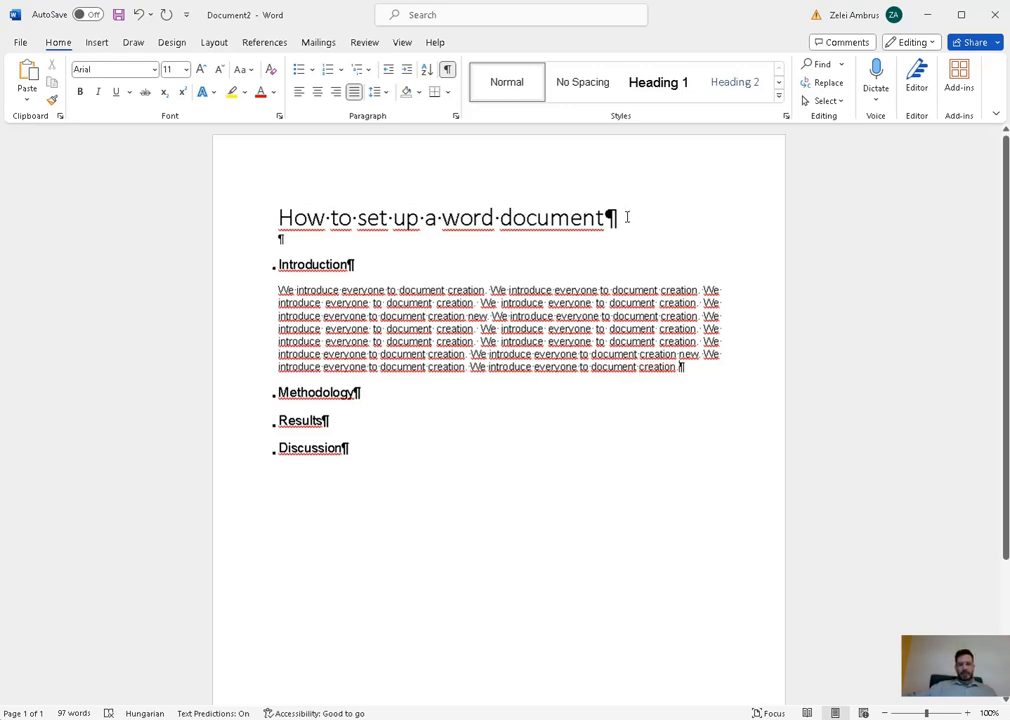
pyautogui.click(779, 97)
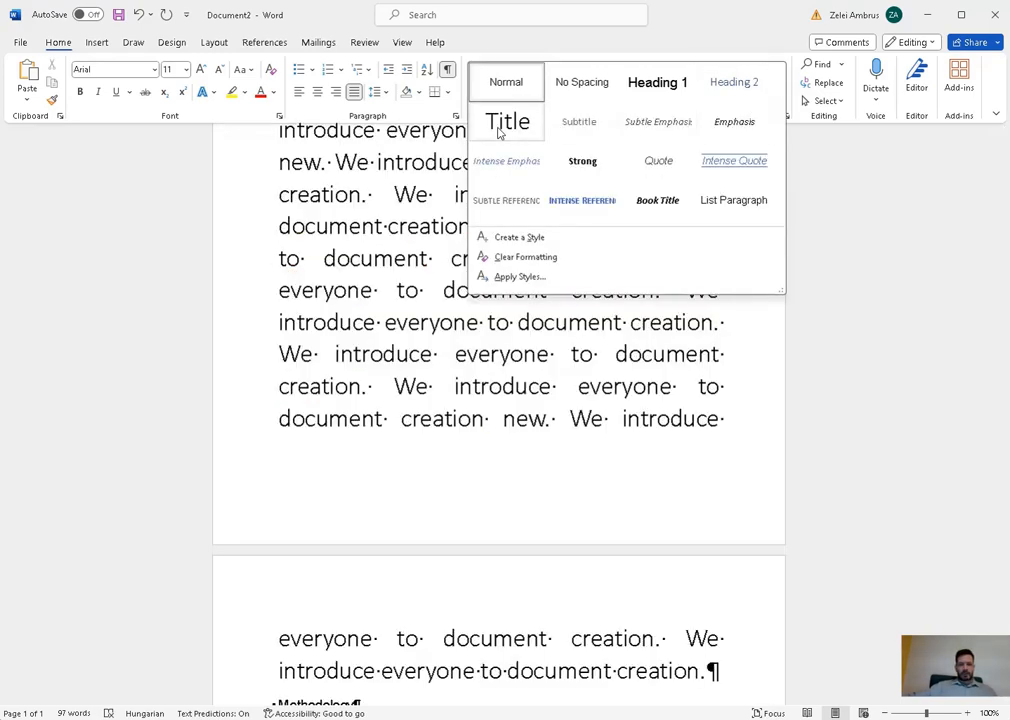
pyautogui.click(371, 229)
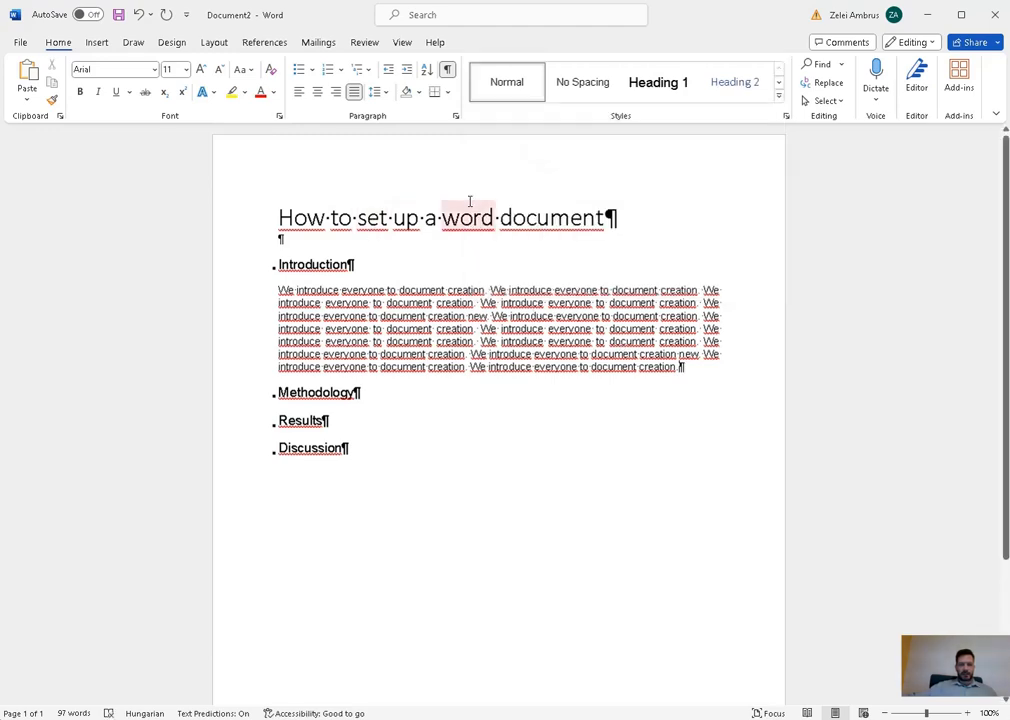
pyautogui.click(427, 218)
# - Set the Title style's alignment to Center in its Modify Style dialog
pyautogui.click(779, 96)
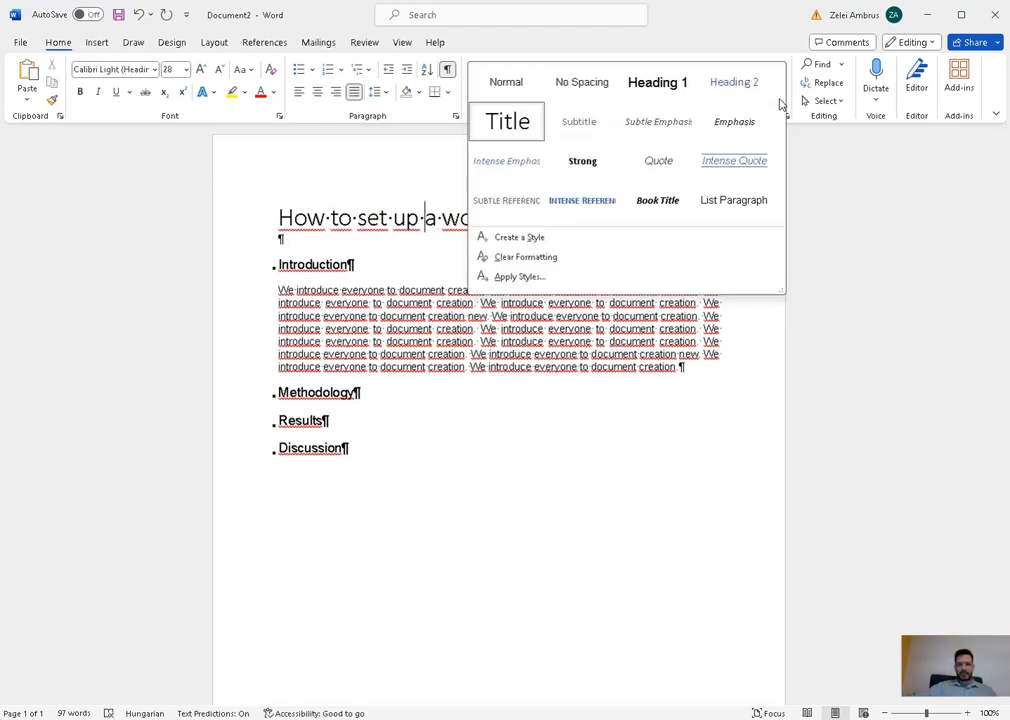
pyautogui.rightClick(507, 121)
pyautogui.click(541, 150)
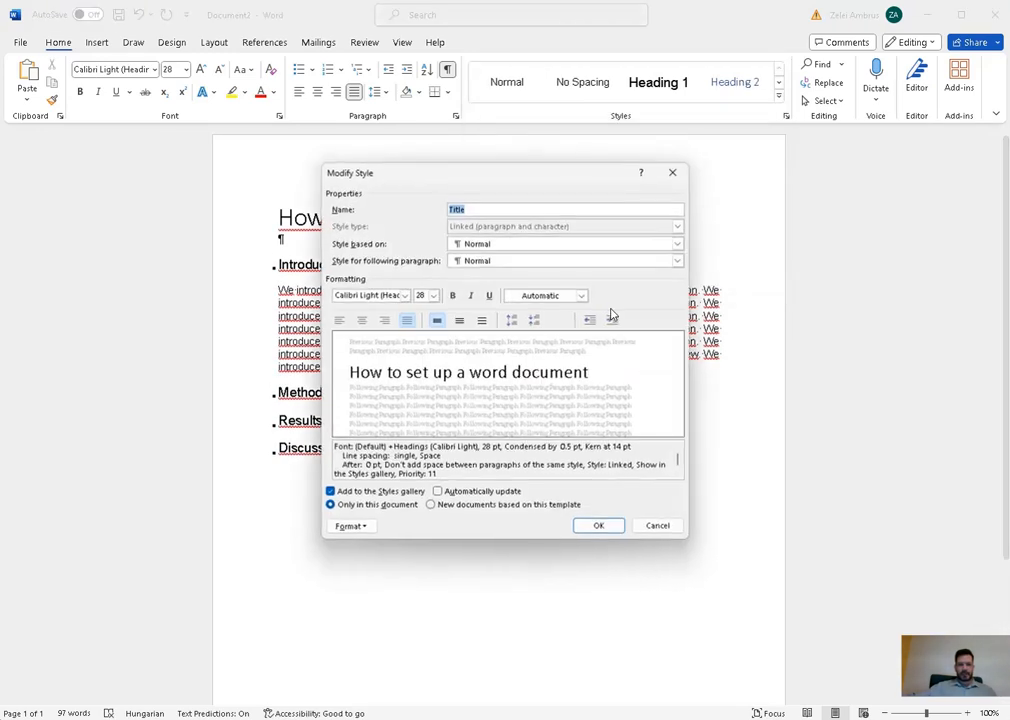
pyautogui.click(362, 320)
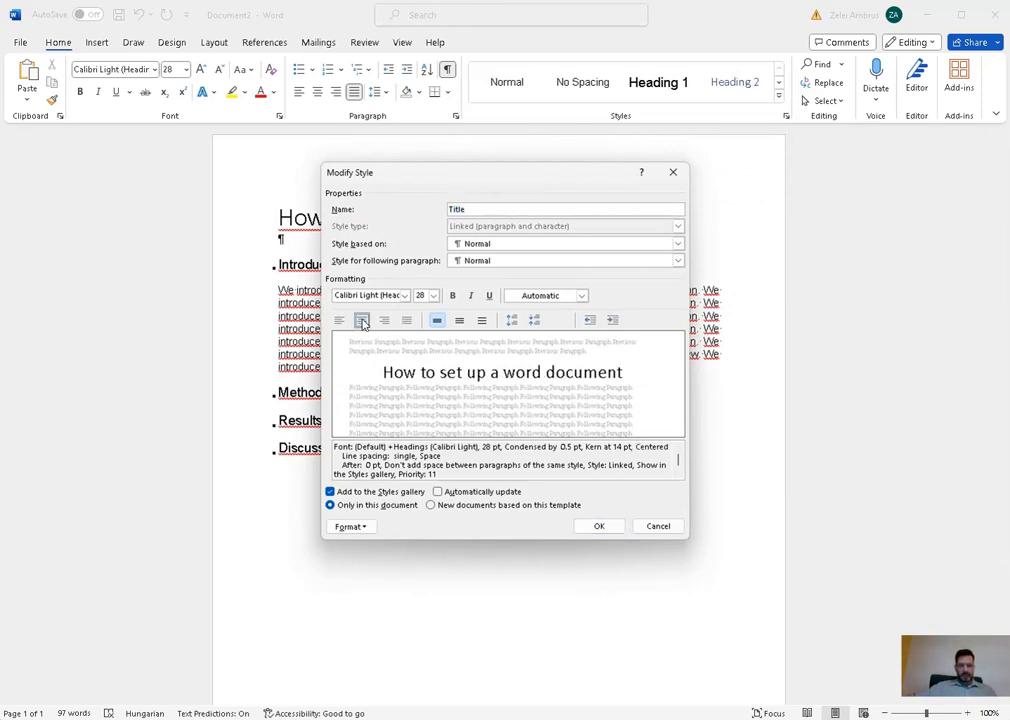
pyautogui.click(352, 527)
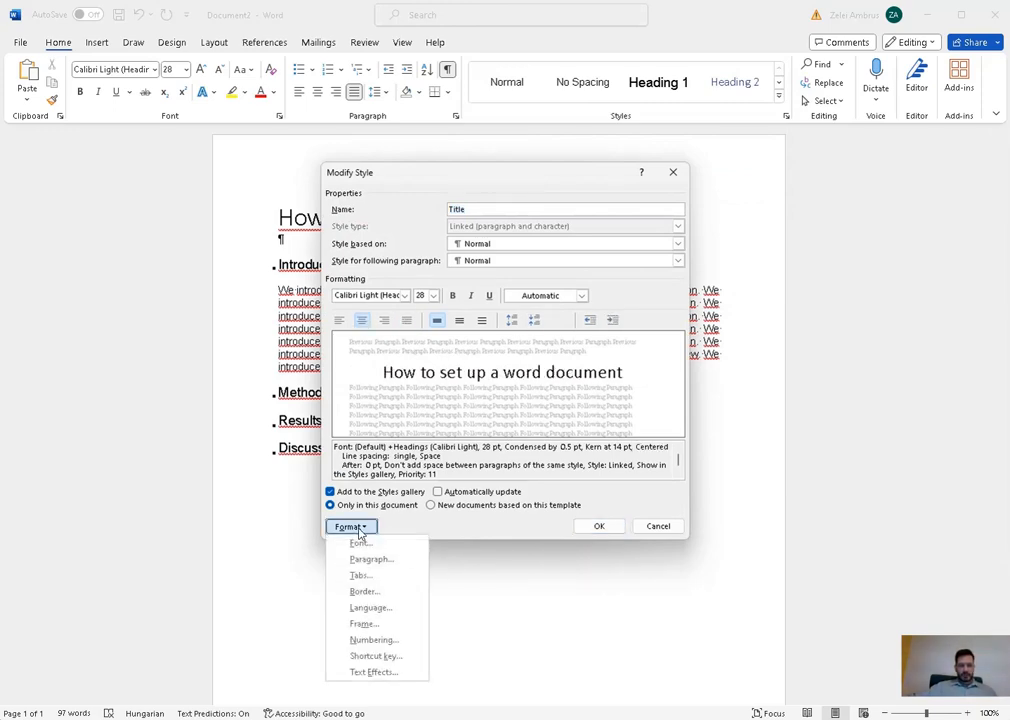
pyautogui.click(393, 561)
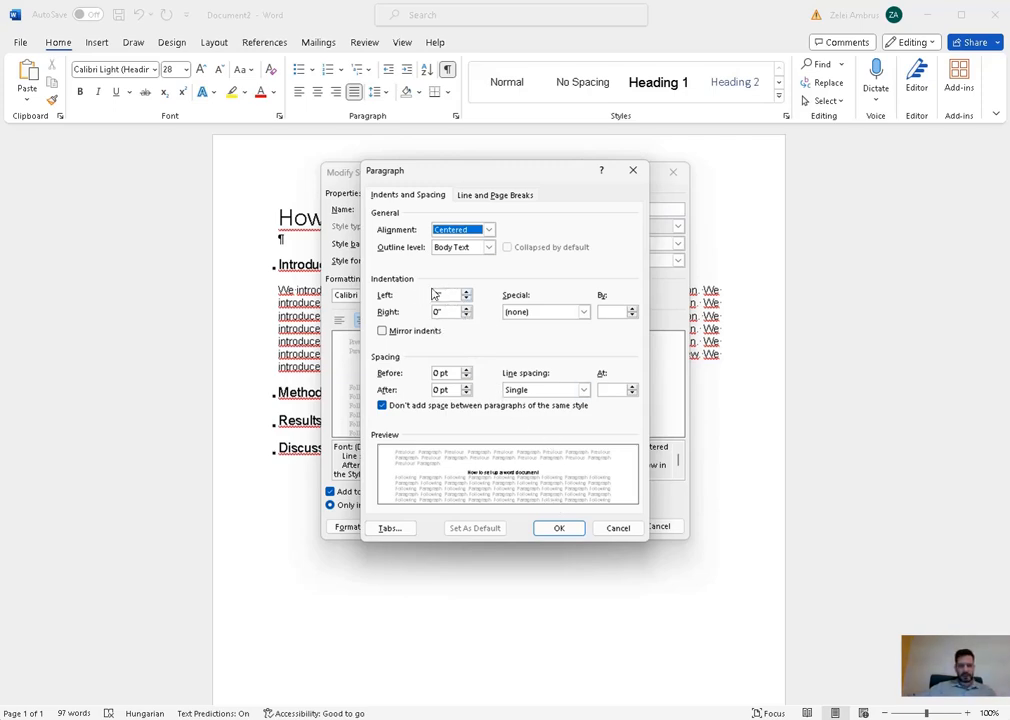
pyautogui.click(562, 528)
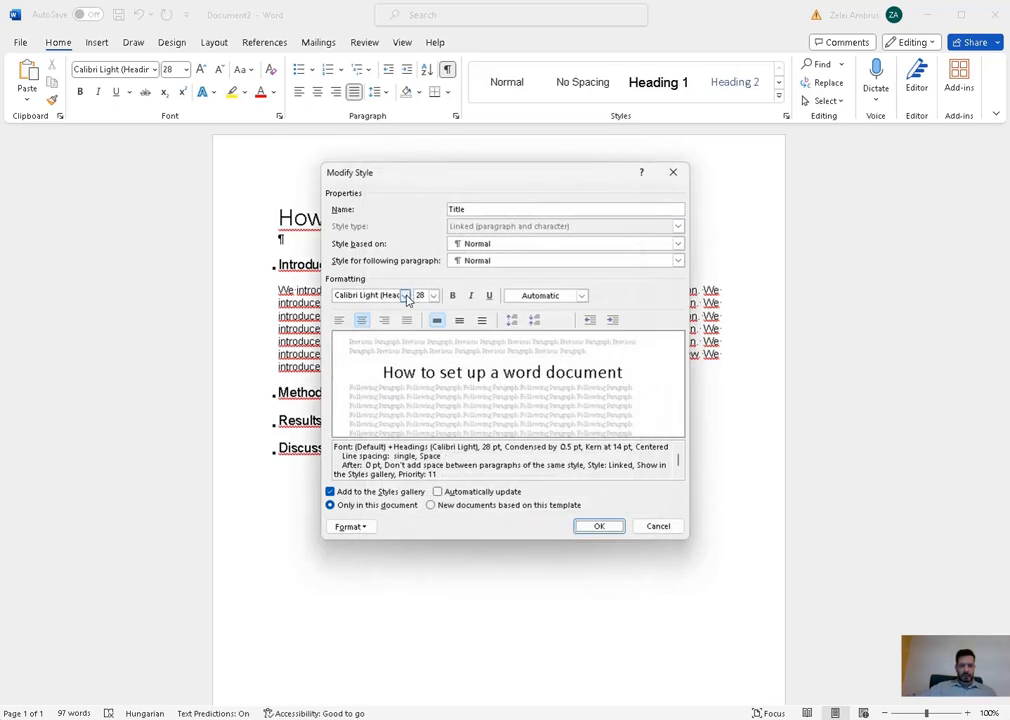
# - Give the Title style Arial font, bold, 16 pt size, and confirm
pyautogui.click(406, 296)
pyautogui.click(402, 343)
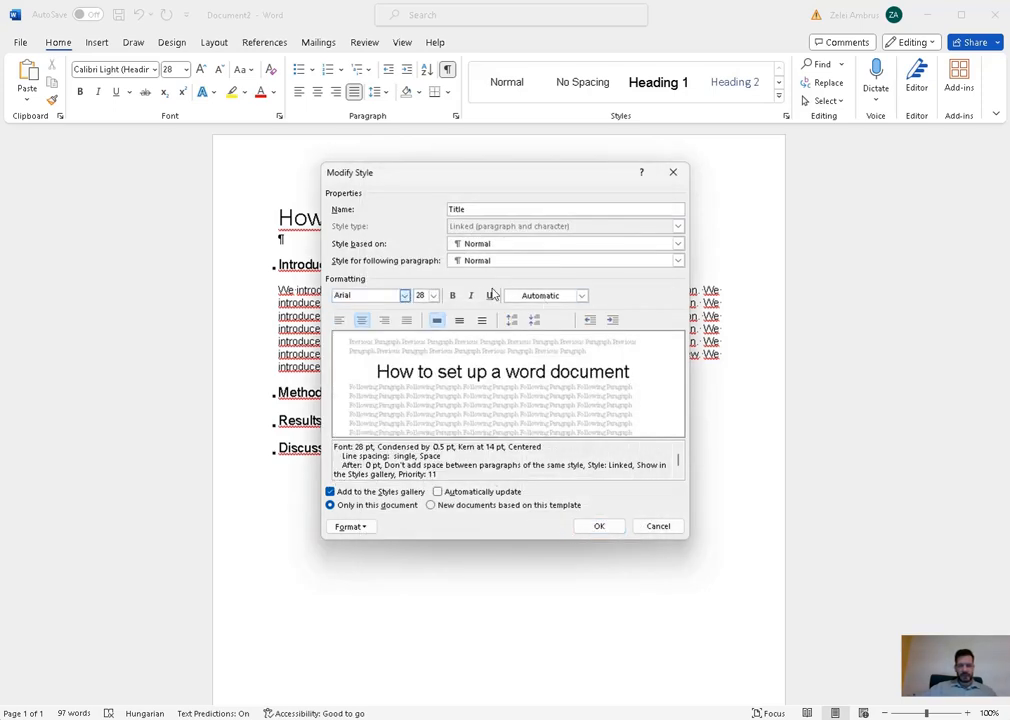
pyautogui.click(453, 296)
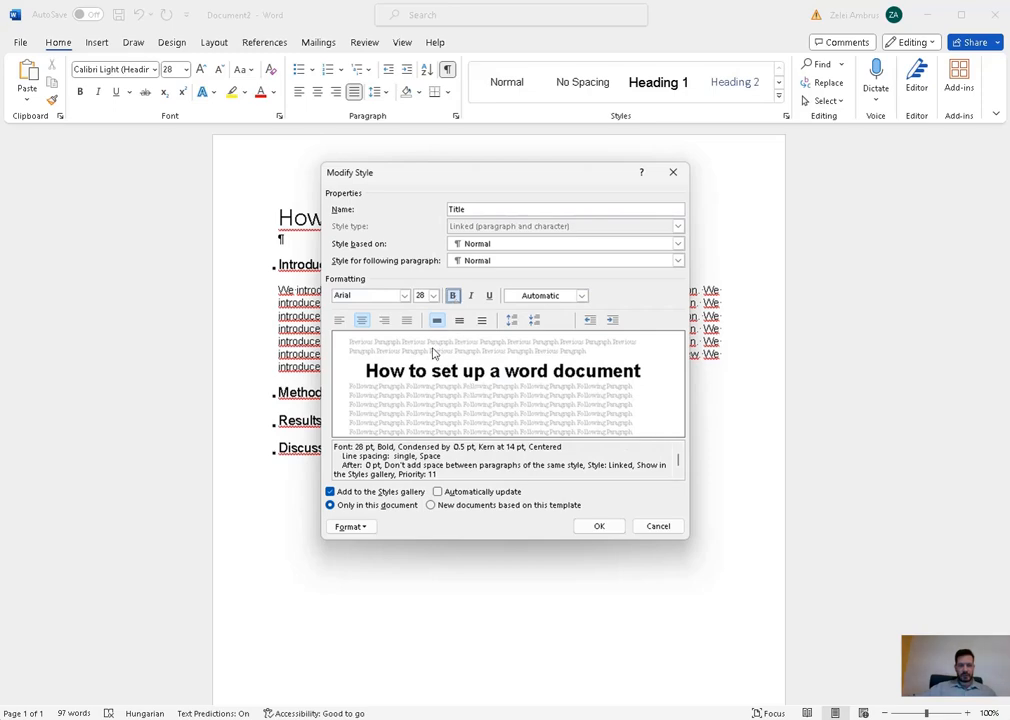
pyautogui.click(433, 296)
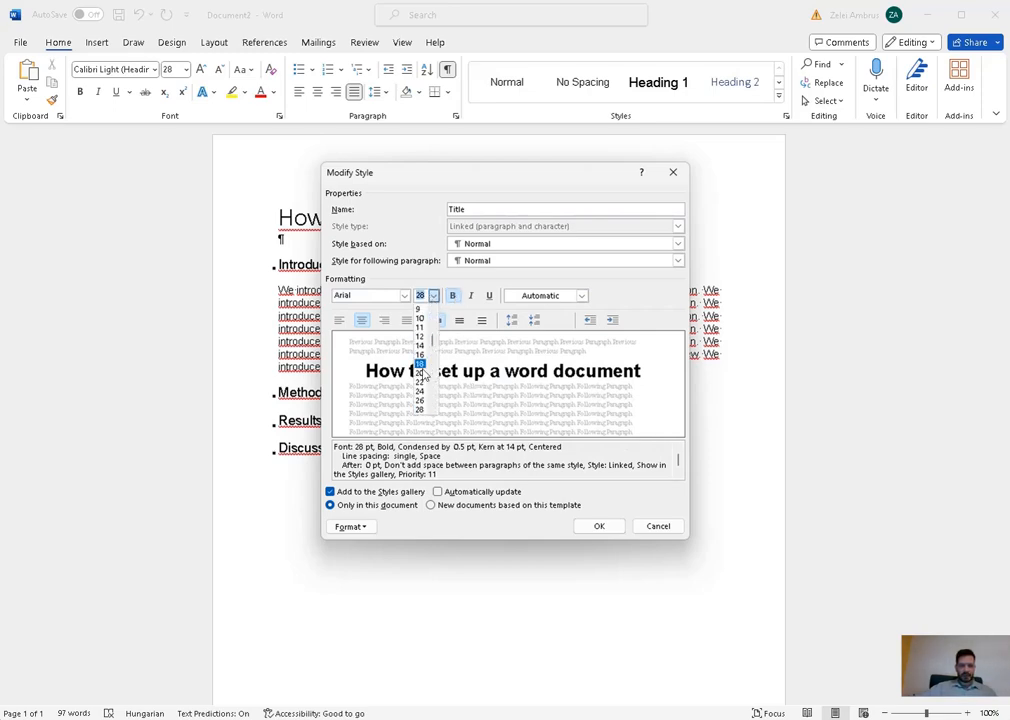
pyautogui.click(421, 355)
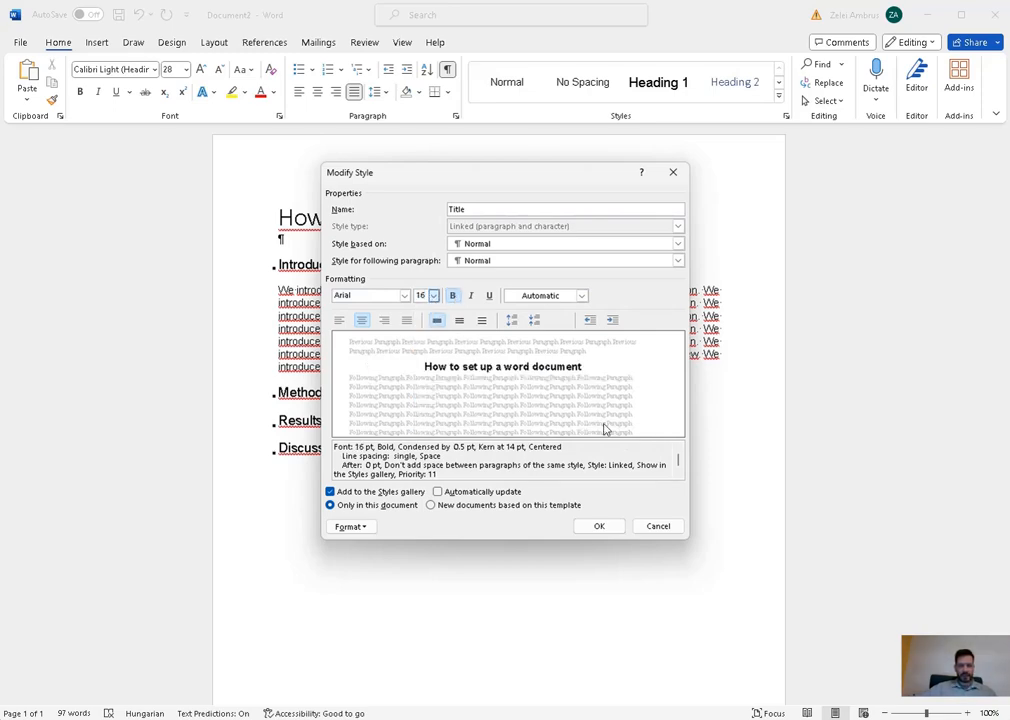
pyautogui.click(598, 527)
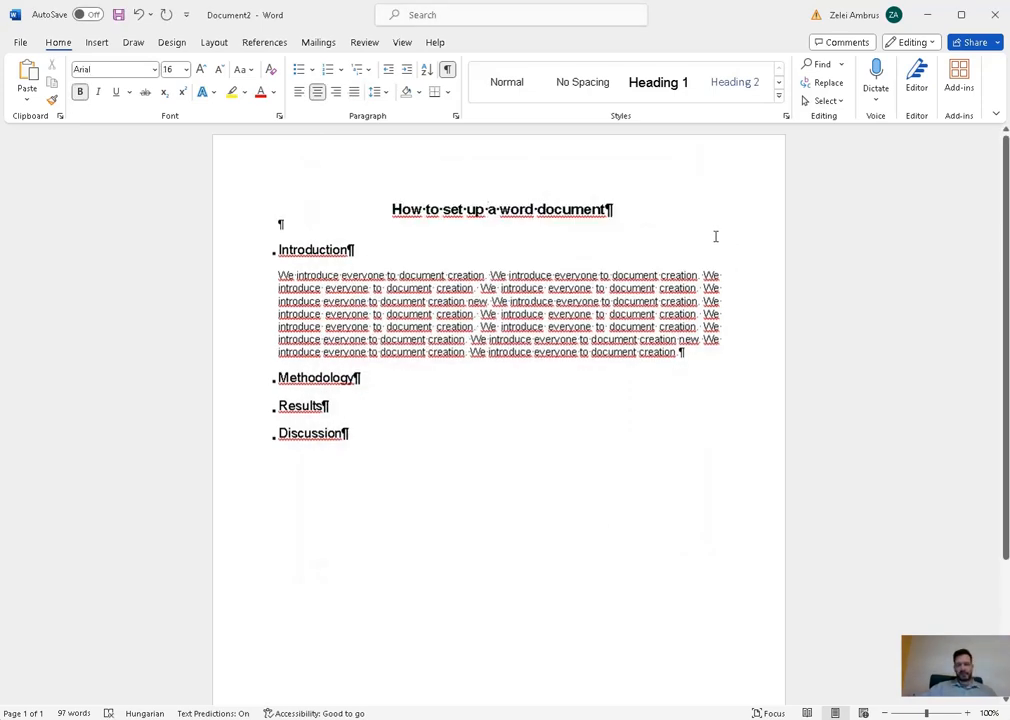
# - Select the entire document and switch its proofing language from Hungarian to English (United States)
pyautogui.click(654, 208)
pyautogui.click(559, 226)
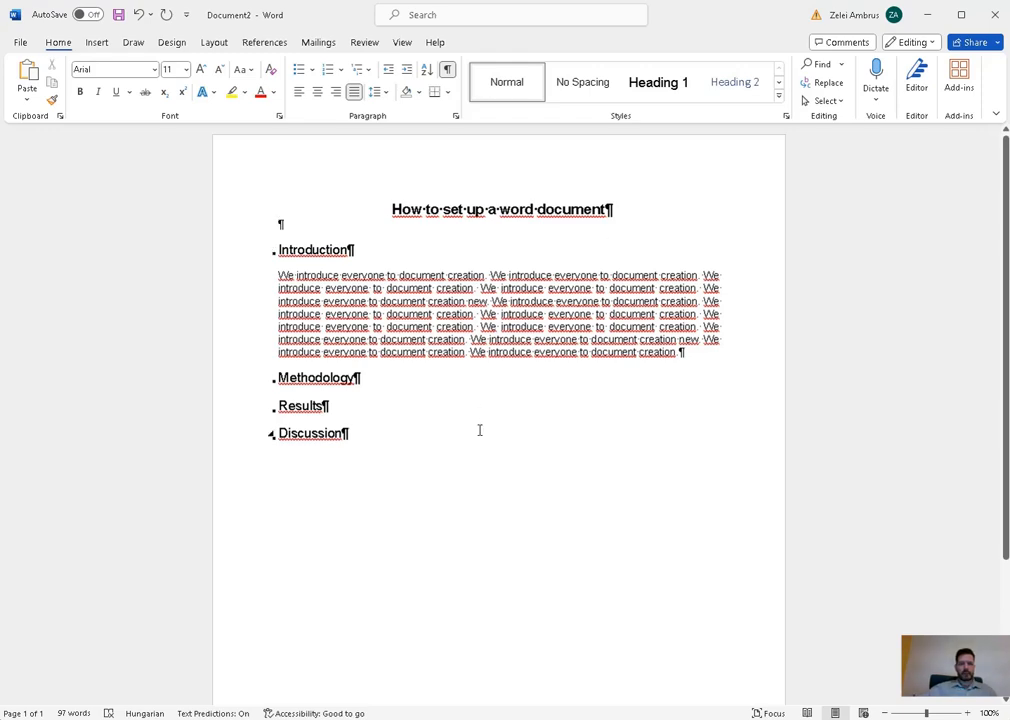
pyautogui.hotkey('ctrl', 'a')
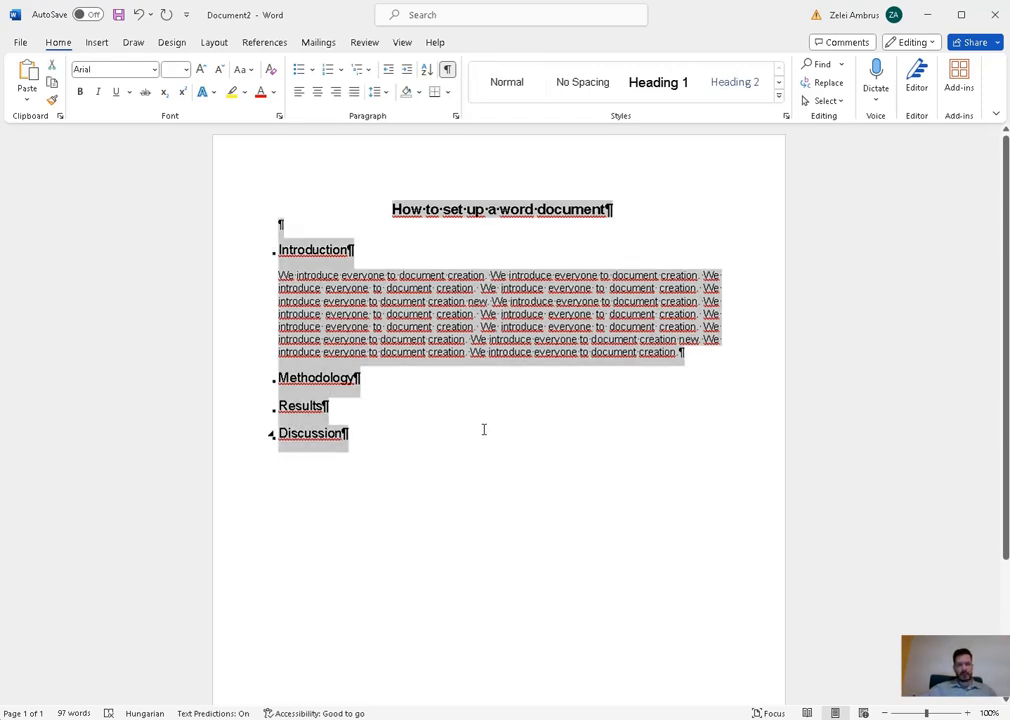
pyautogui.click(168, 713)
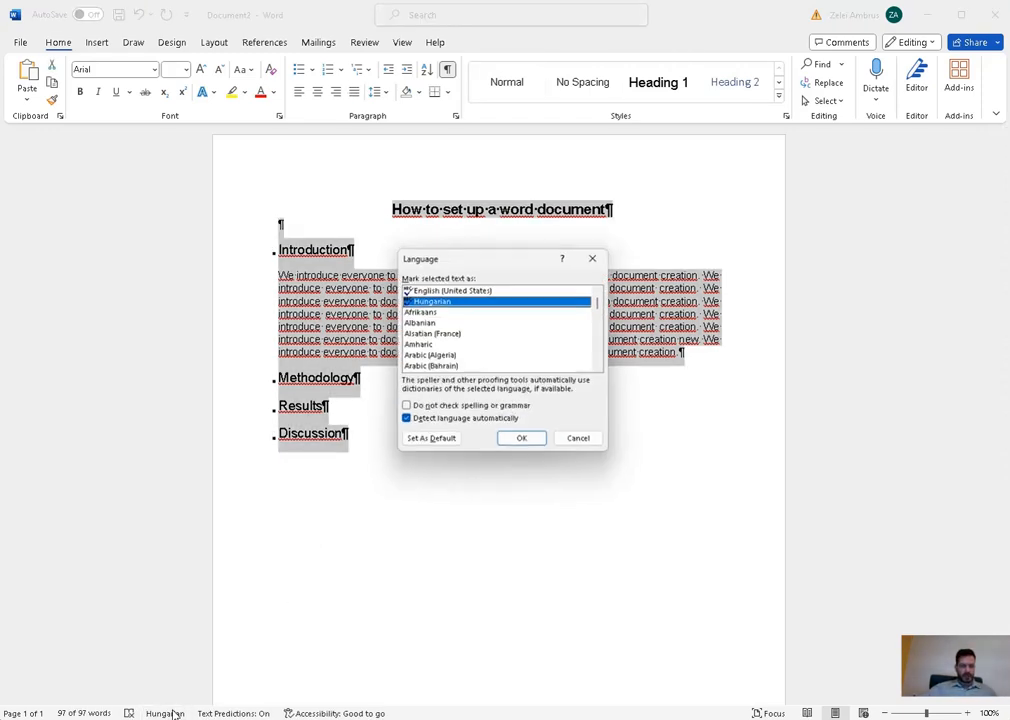
pyautogui.click(453, 289)
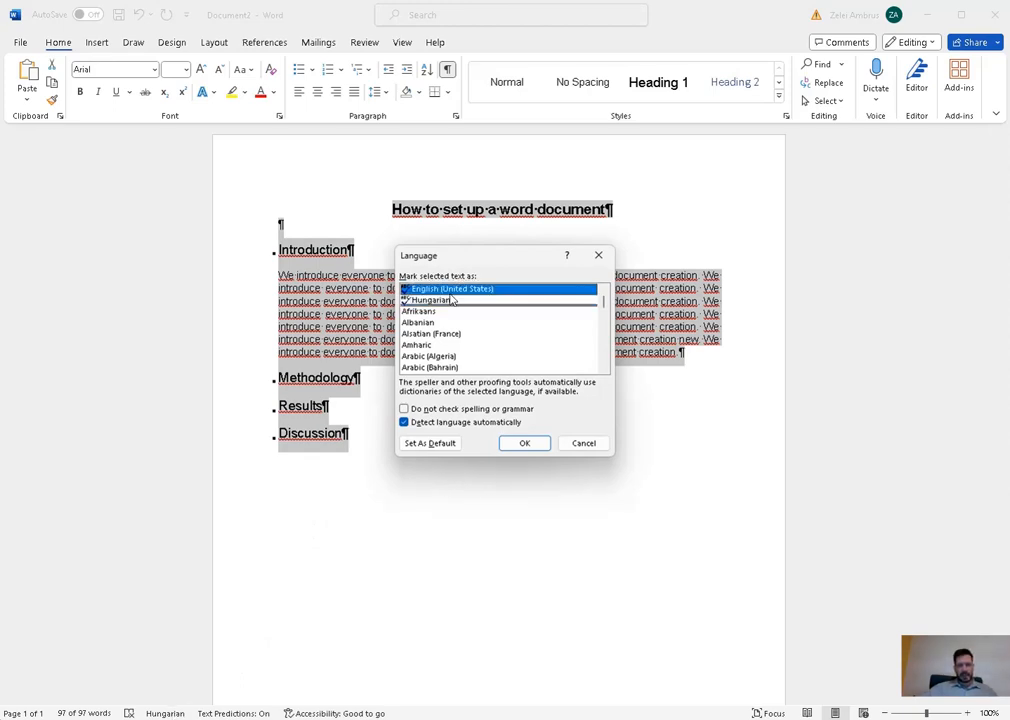
pyautogui.click(538, 447)
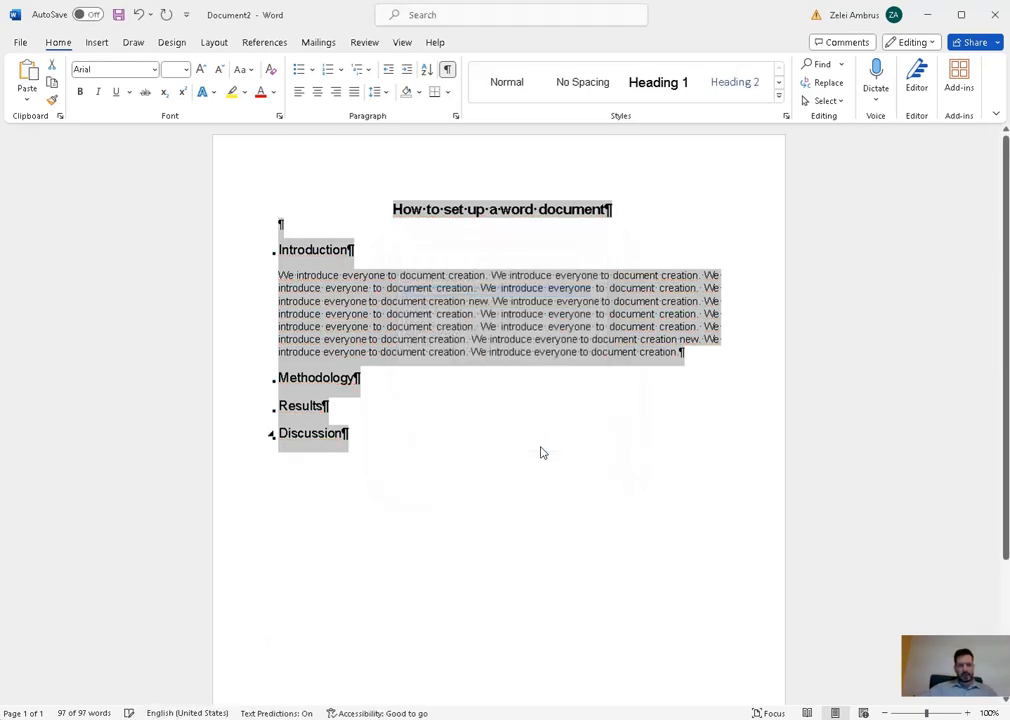
pyautogui.click(494, 474)
pyautogui.click(323, 225)
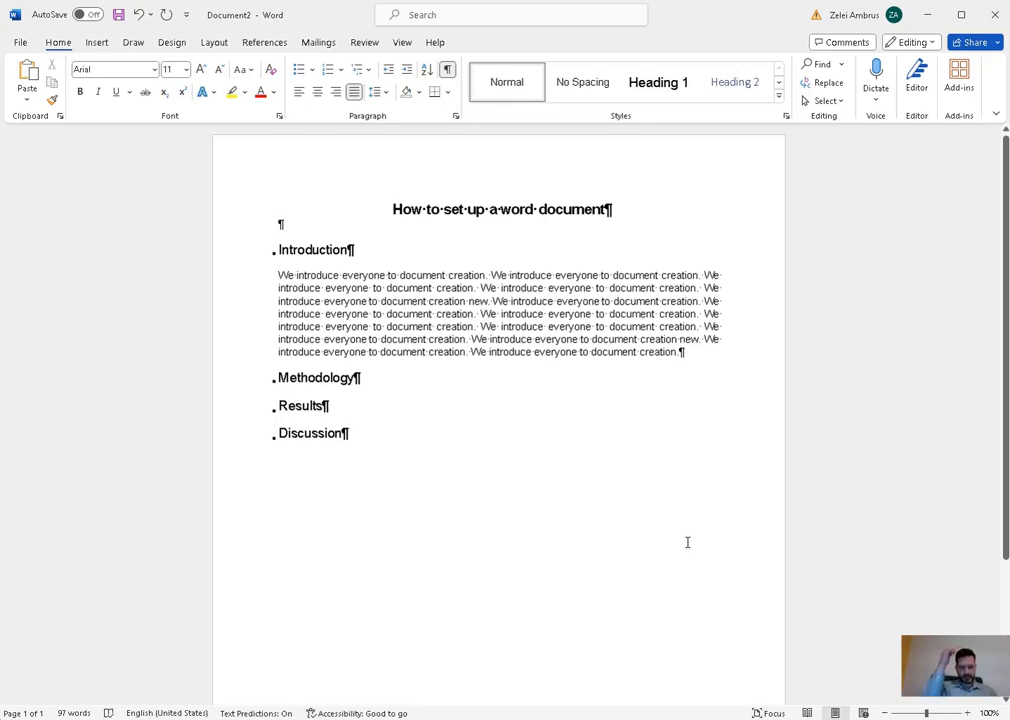
# - Type the author names, 'University of Eternal Knowledge', 'Hungary' and the first author's e-mail on separate lines
pyautogui.write('Da')
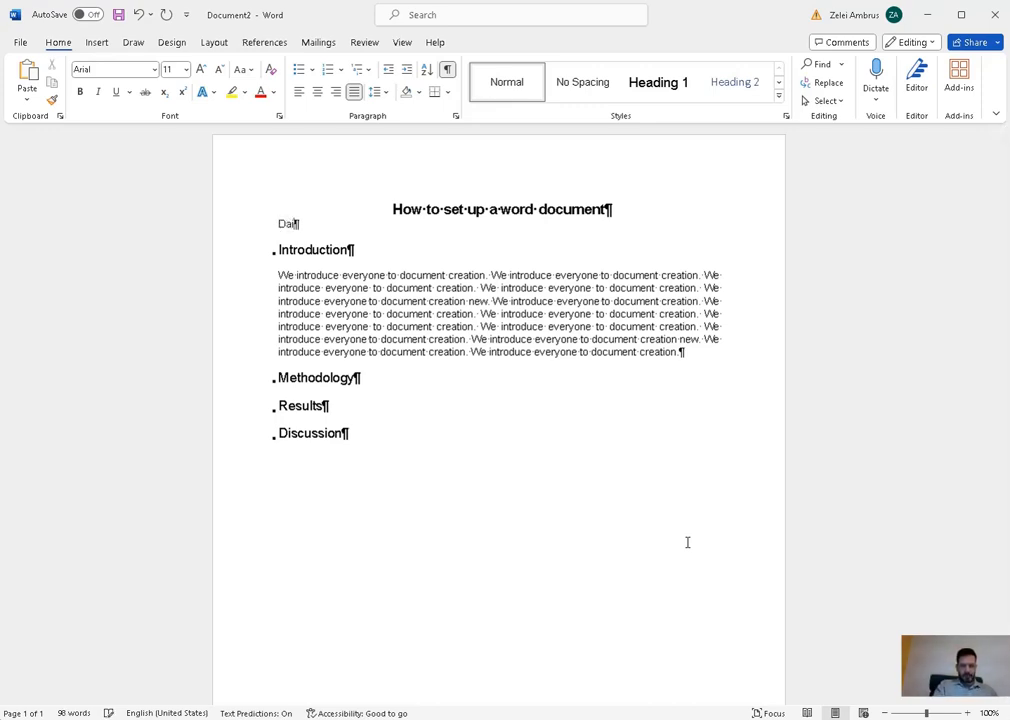
pyautogui.write('isy Diligent and Clark')
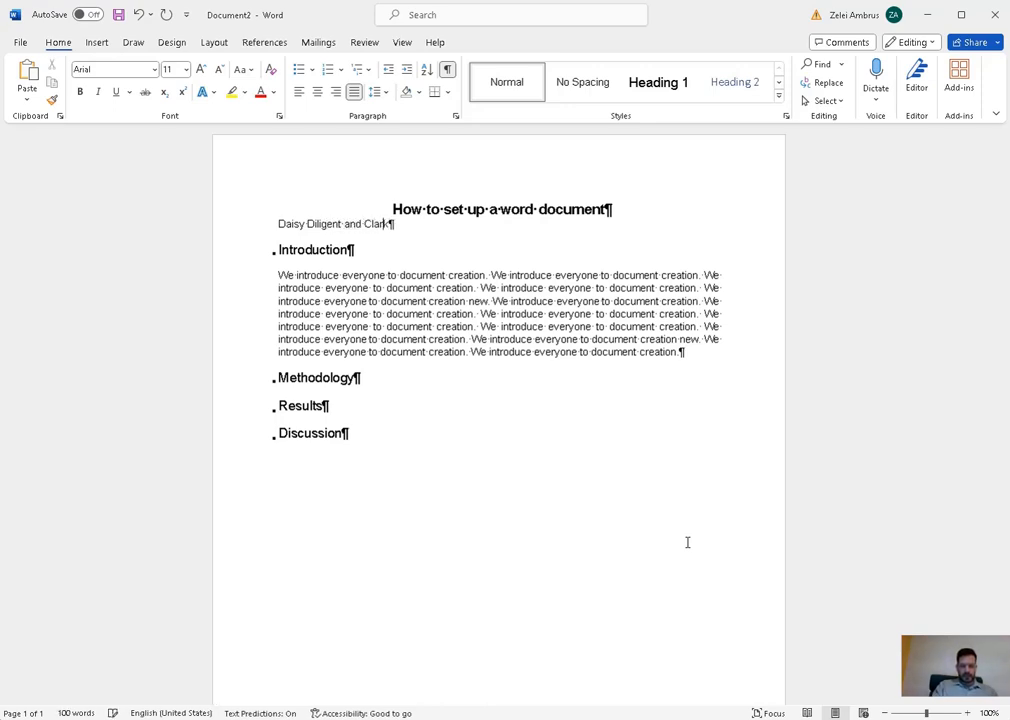
pyautogui.write(' Clever')
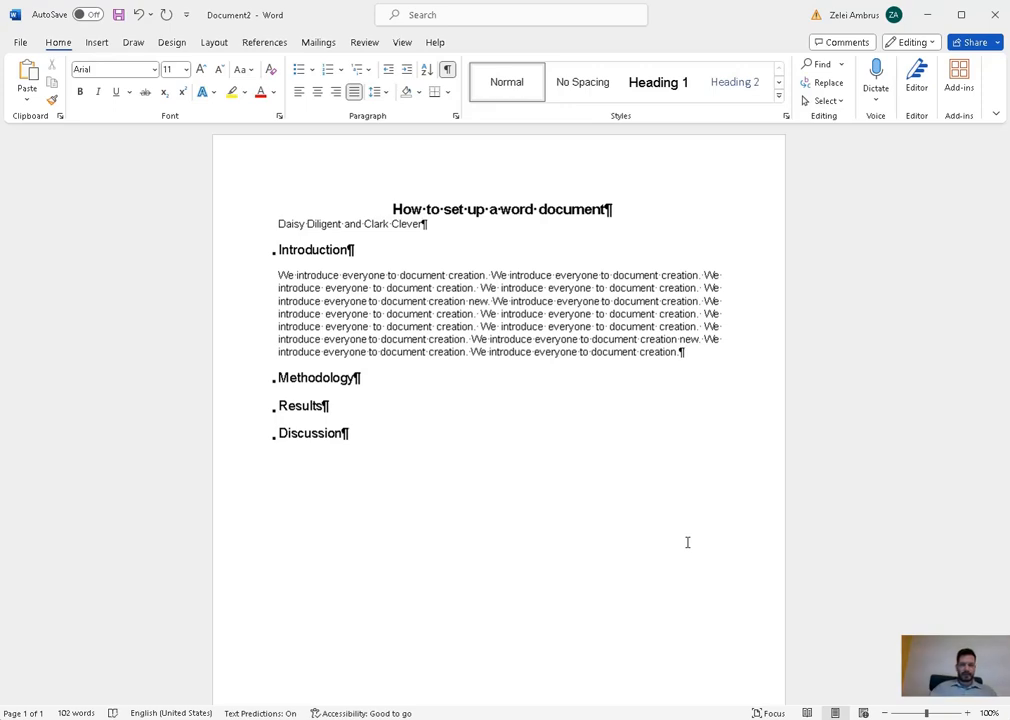
pyautogui.press('Return')
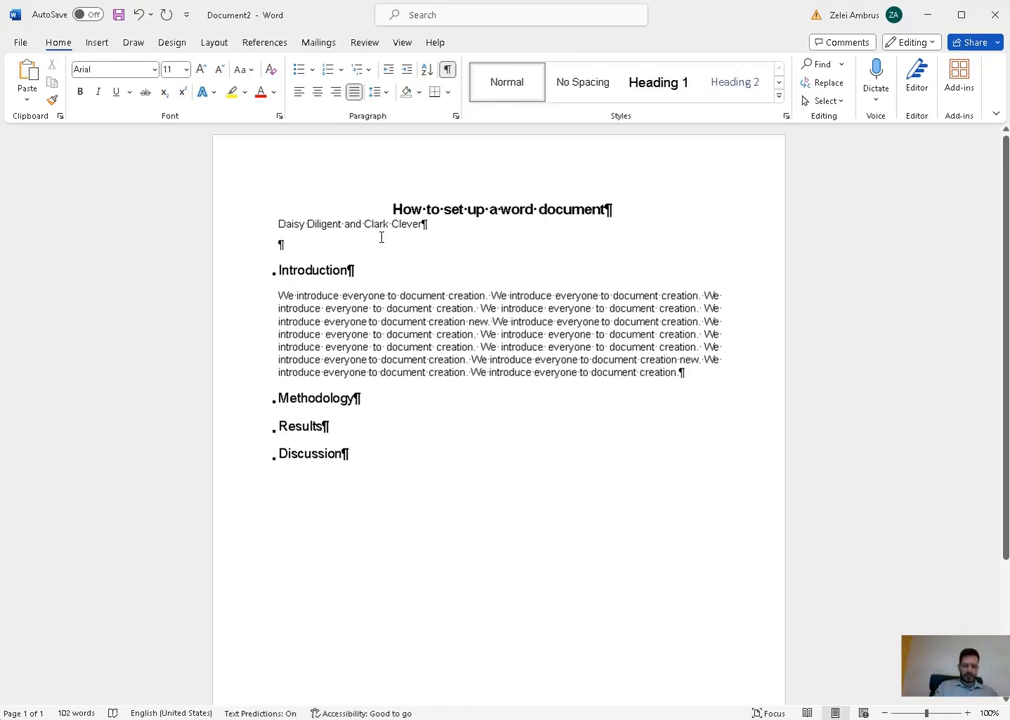
pyautogui.write('Universi')
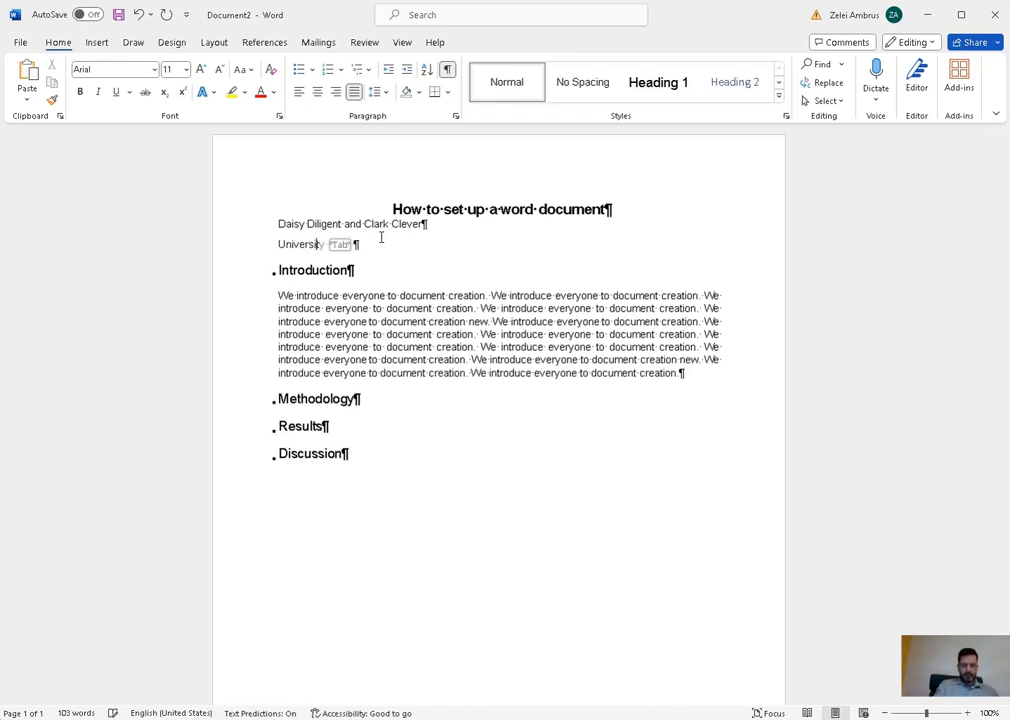
pyautogui.write('ty of E')
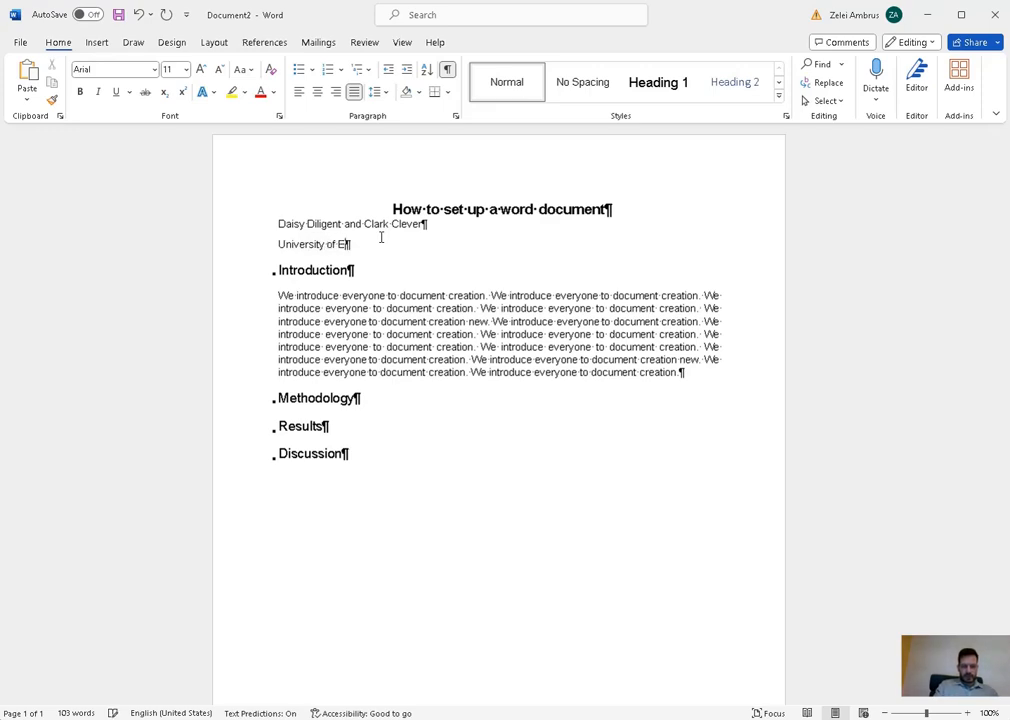
pyautogui.write('ternal Knowledge')
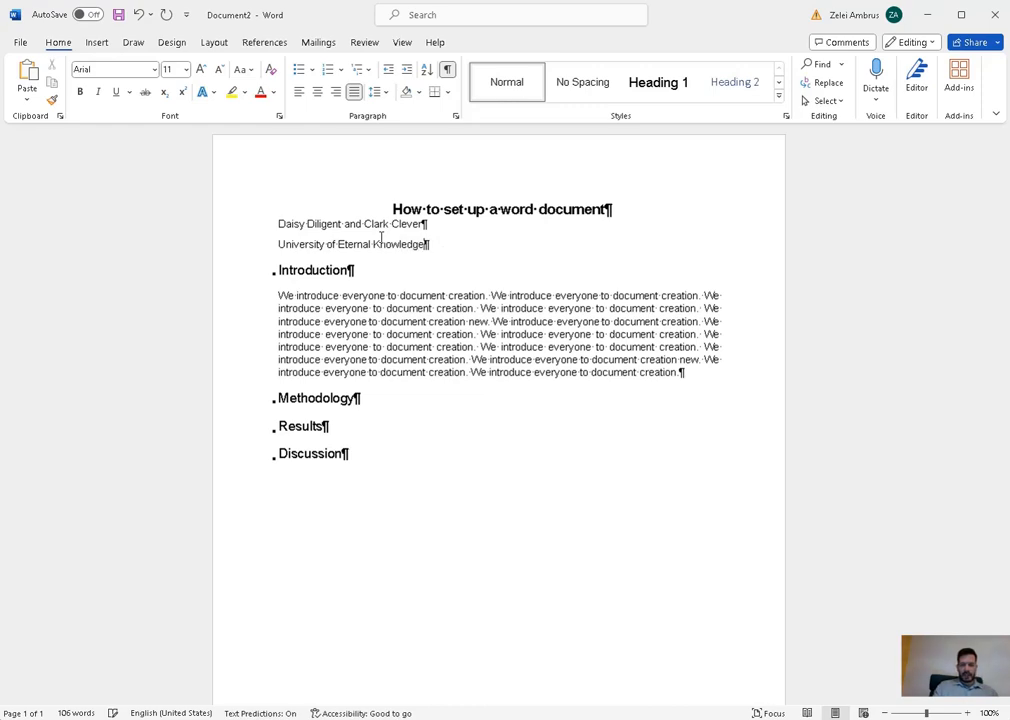
pyautogui.press('Return')
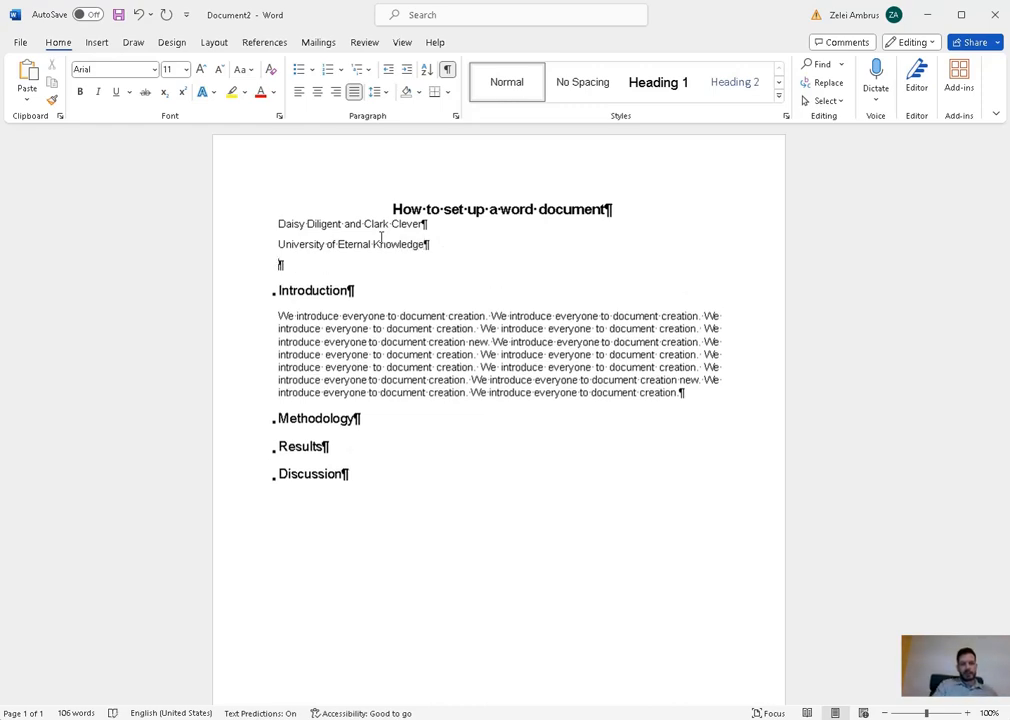
pyautogui.write('Hun')
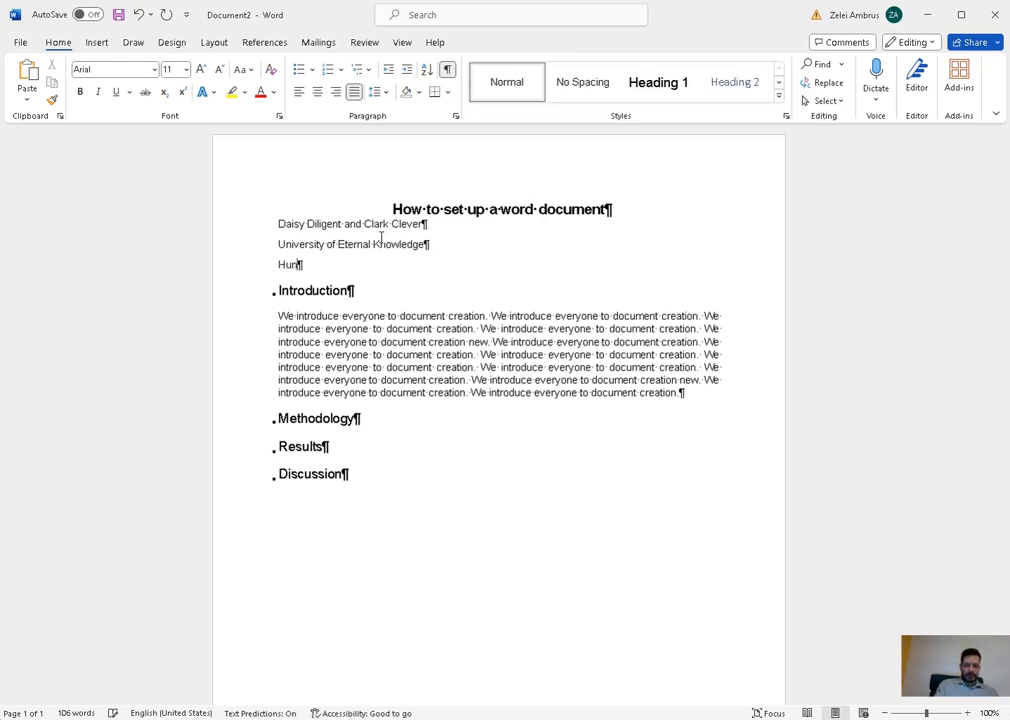
pyautogui.write('gary')
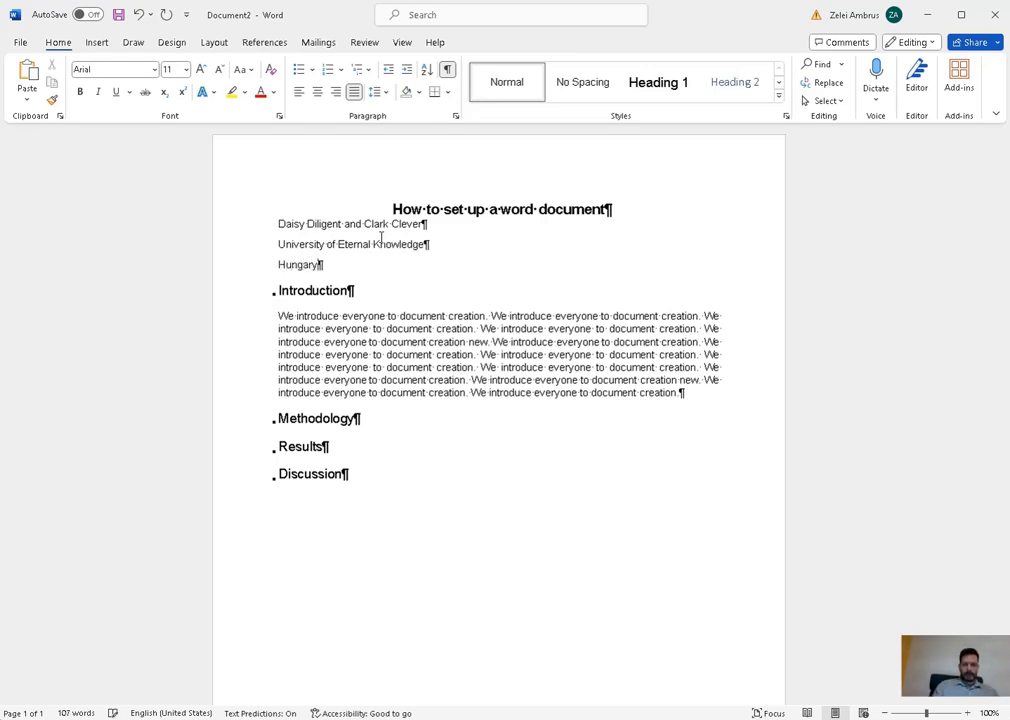
pyautogui.press('Return')
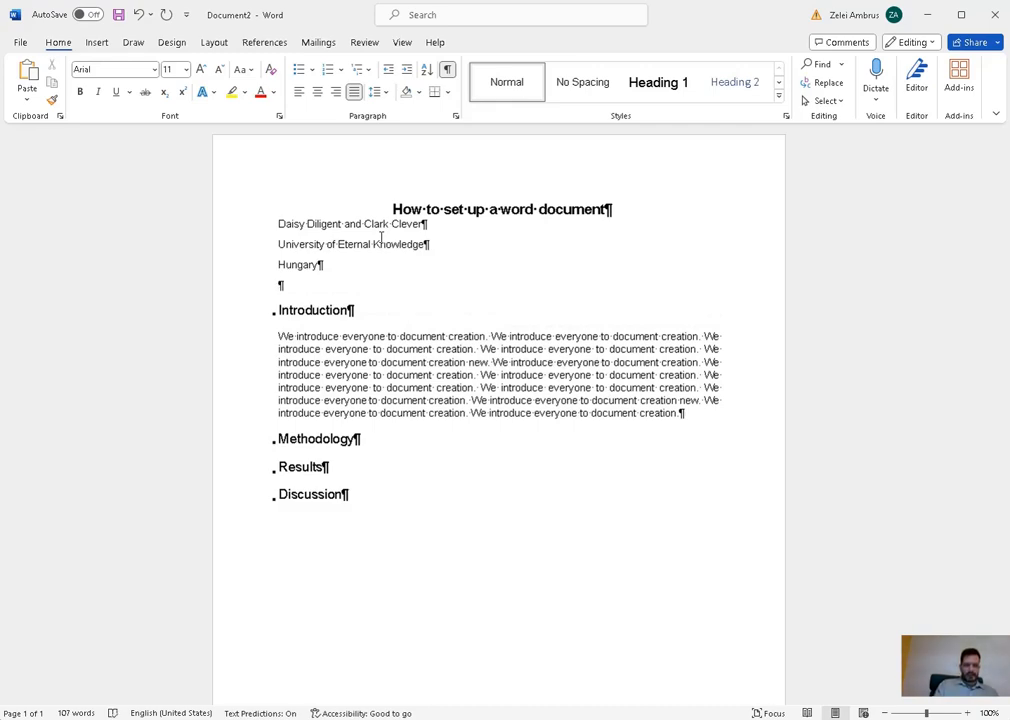
pyautogui.write('D')
pyautogui.press('BackSpace')
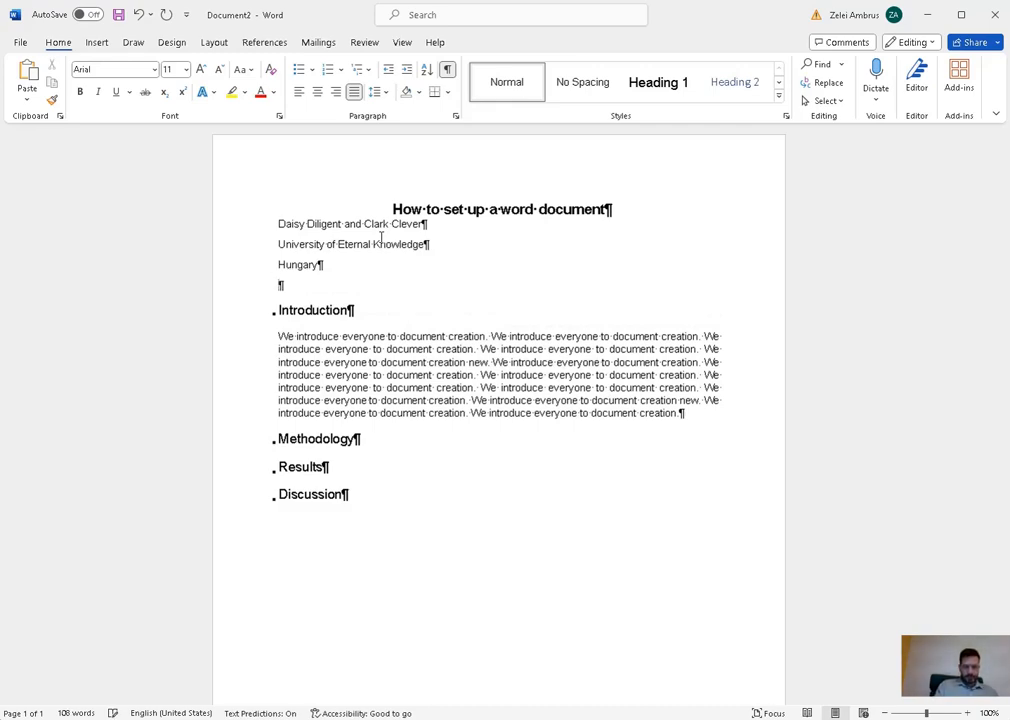
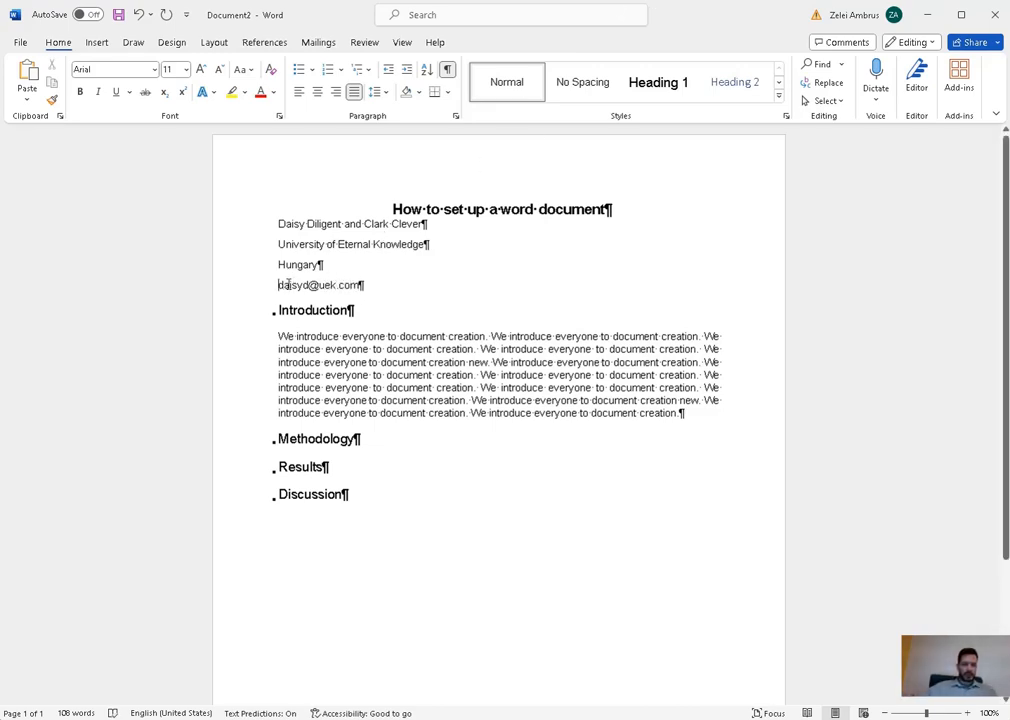
# - Add a comma and the second author's e-mail address after the first one
pyautogui.moveTo(288, 285); pyautogui.dragTo(351, 283)
pyautogui.hotkey('ctrl', 'c')
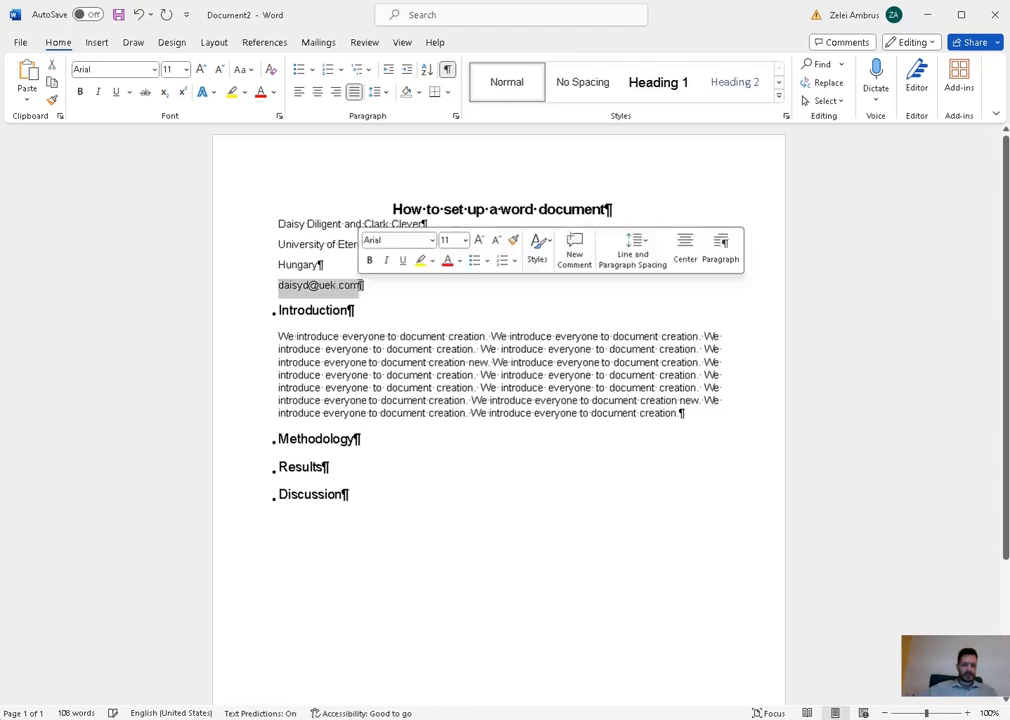
pyautogui.click(390, 283)
pyautogui.write(',')
pyautogui.hotkey('ctrl', 'v')
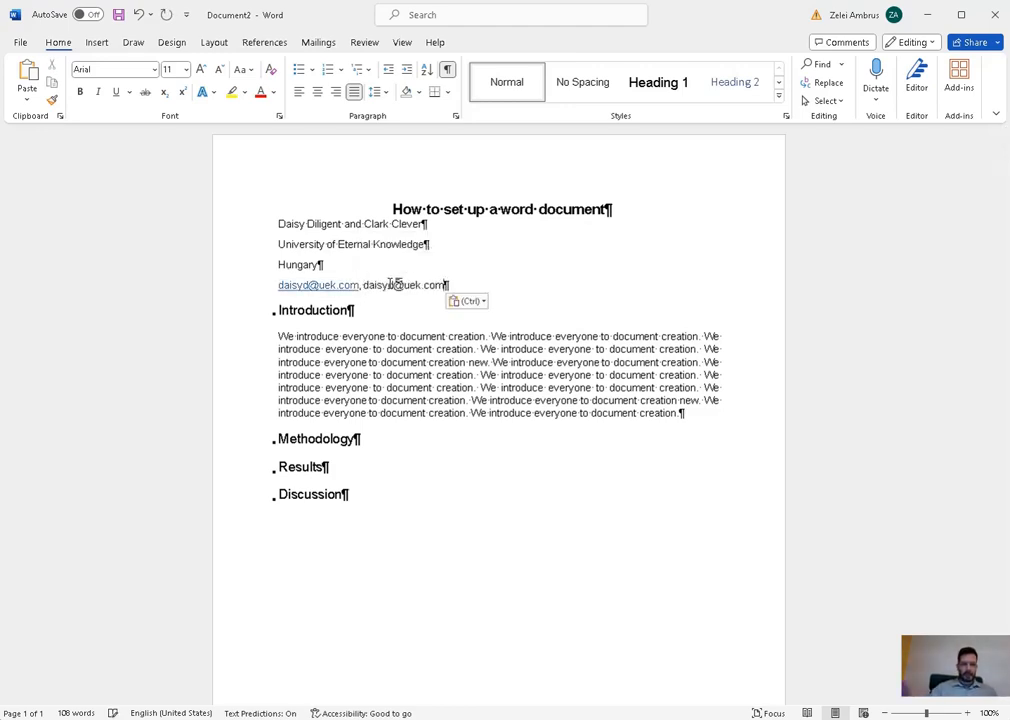
pyautogui.hotkey('ctrl', 'z')
pyautogui.hotkey('ctrl', 'z')
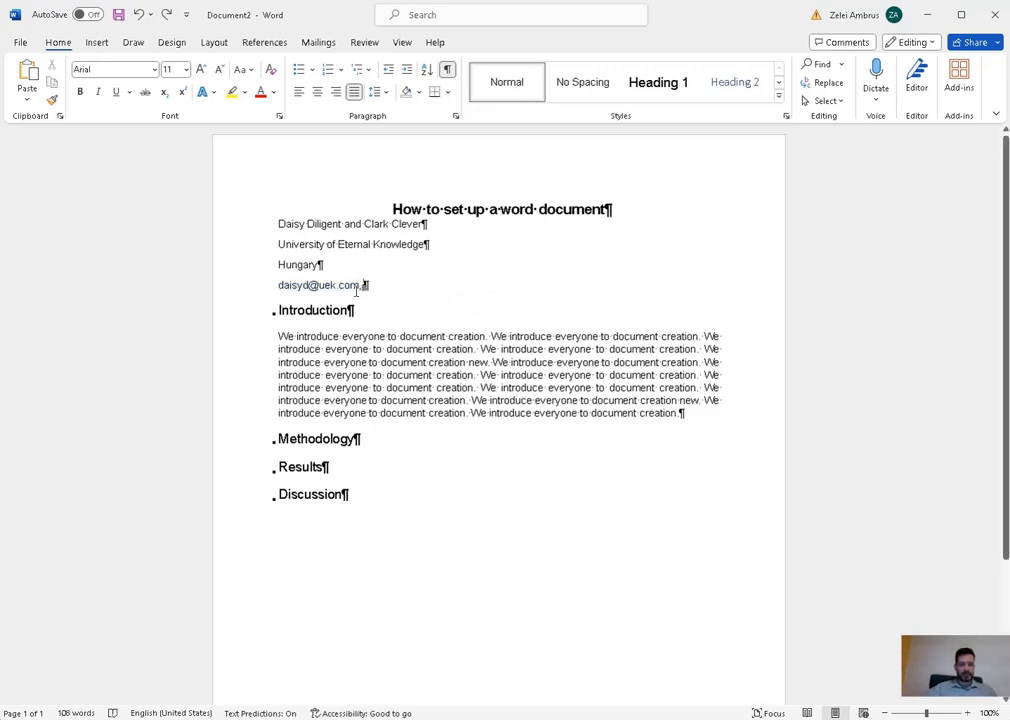
pyautogui.hotkey('ctrl', 'v')
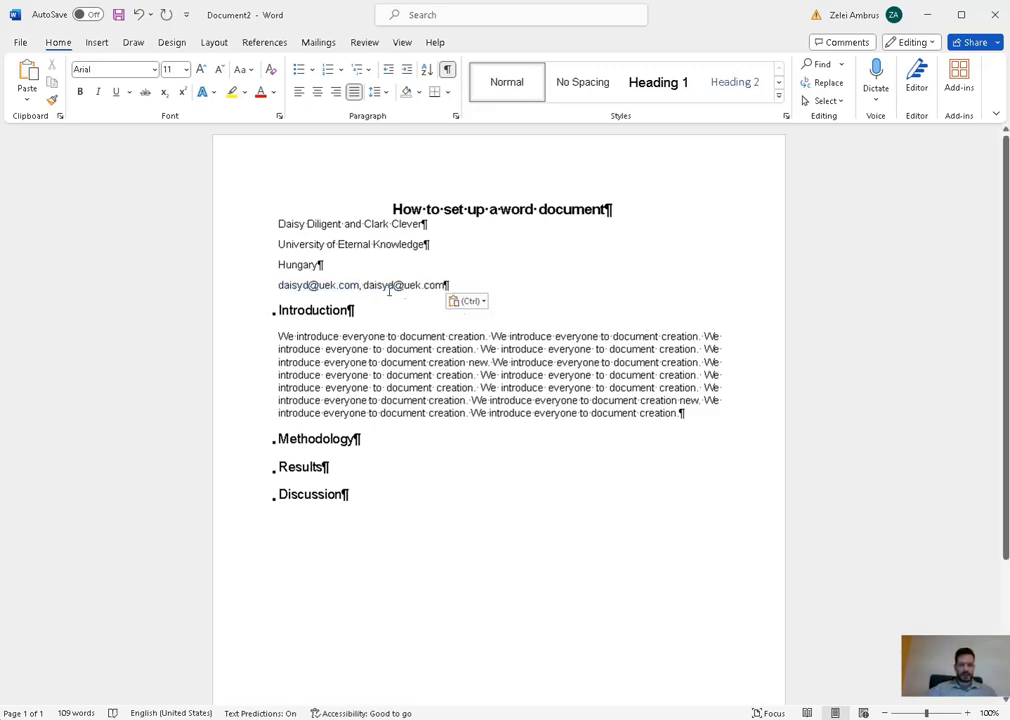
pyautogui.doubleClick(391, 286)
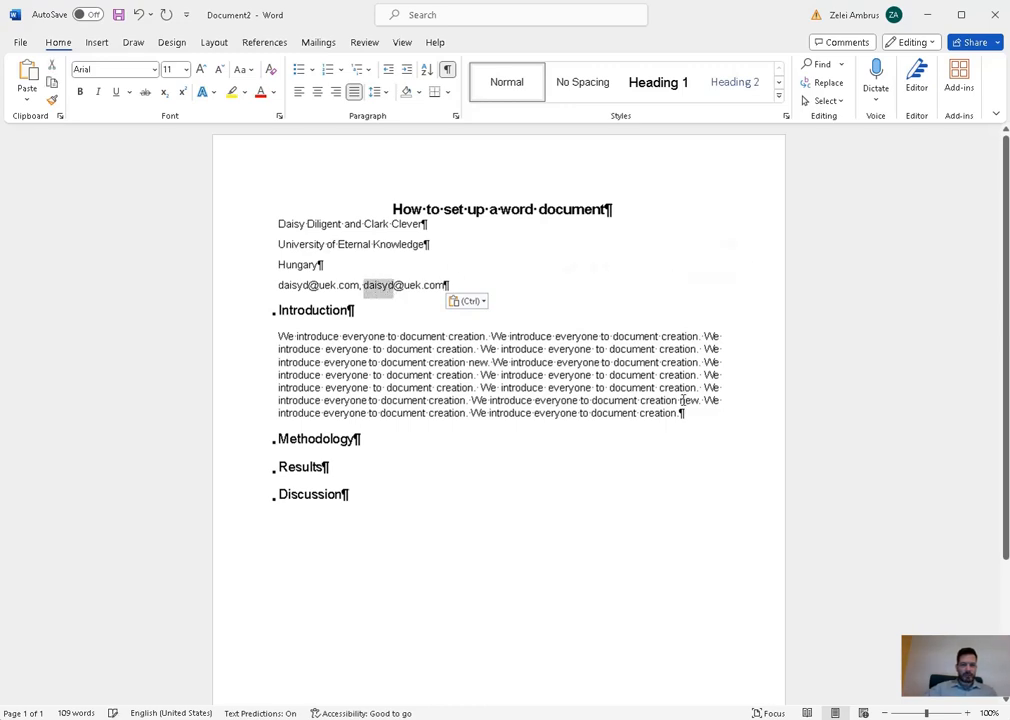
pyautogui.write('c')
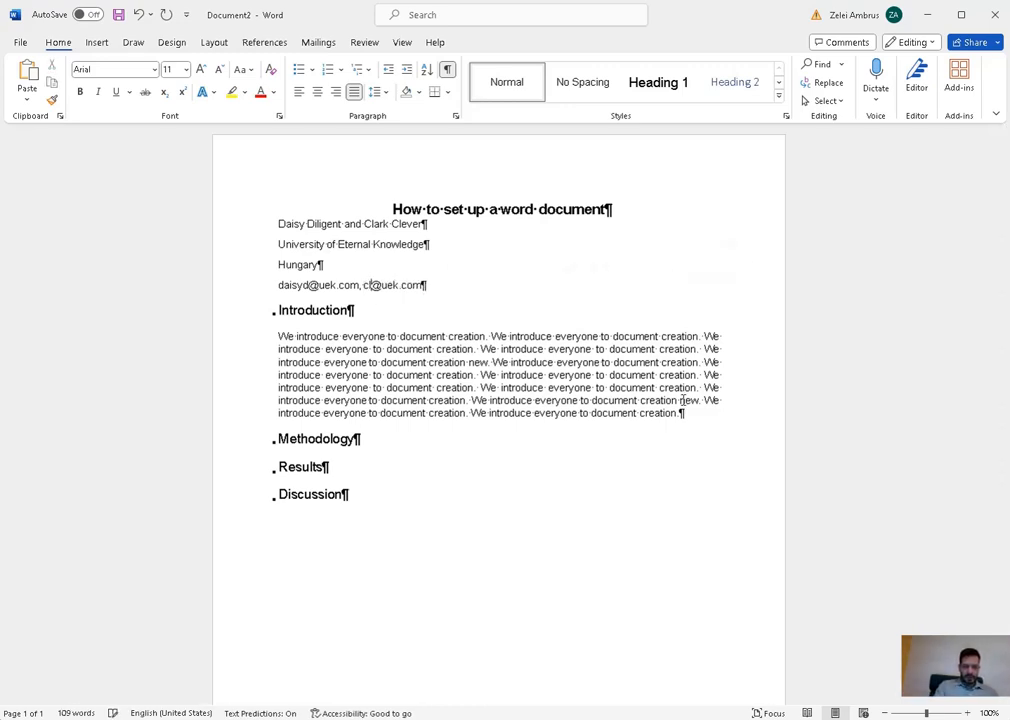
pyautogui.write('larkc')
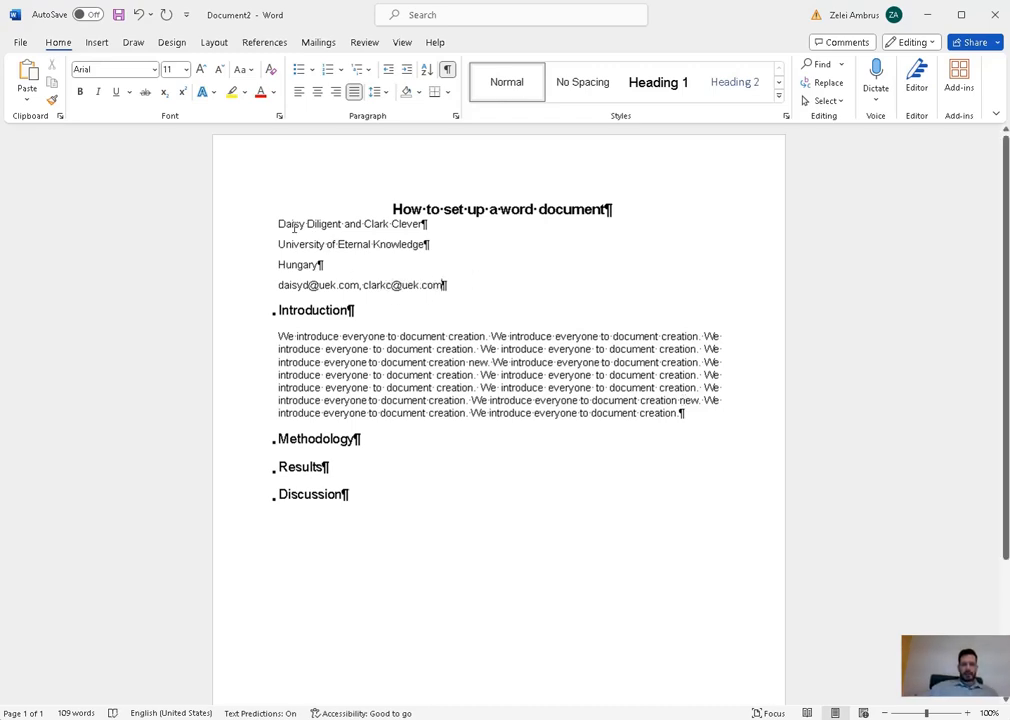
# - Create a new paragraph style named Authors from the four selected author lines
pyautogui.moveTo(278, 224); pyautogui.dragTo(448, 286)
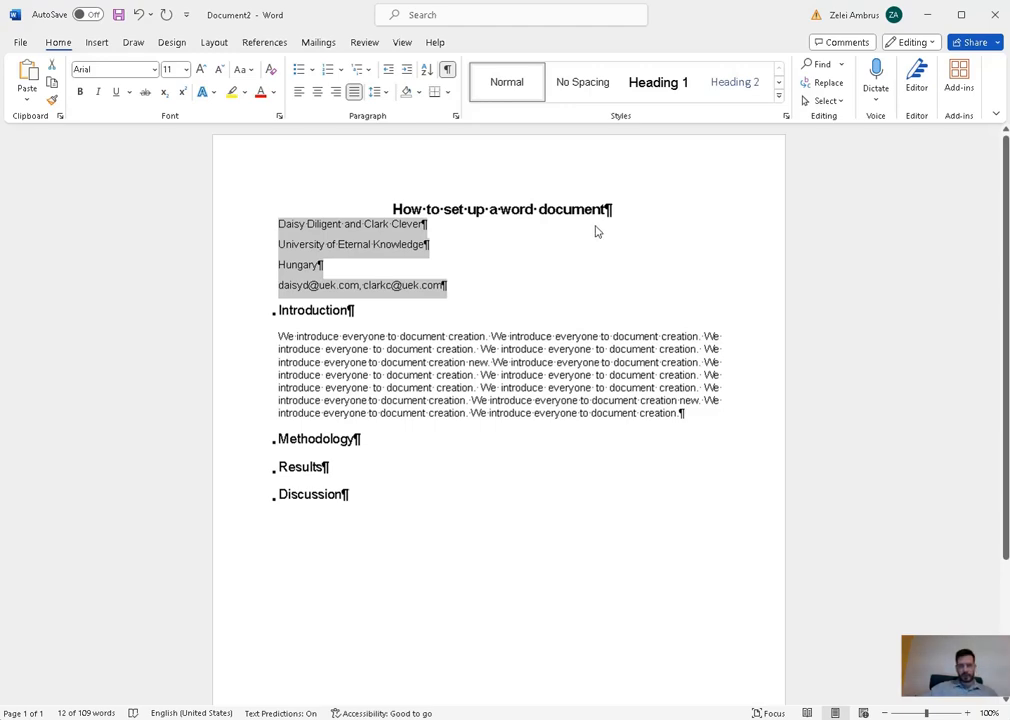
pyautogui.rightClick(525, 91)
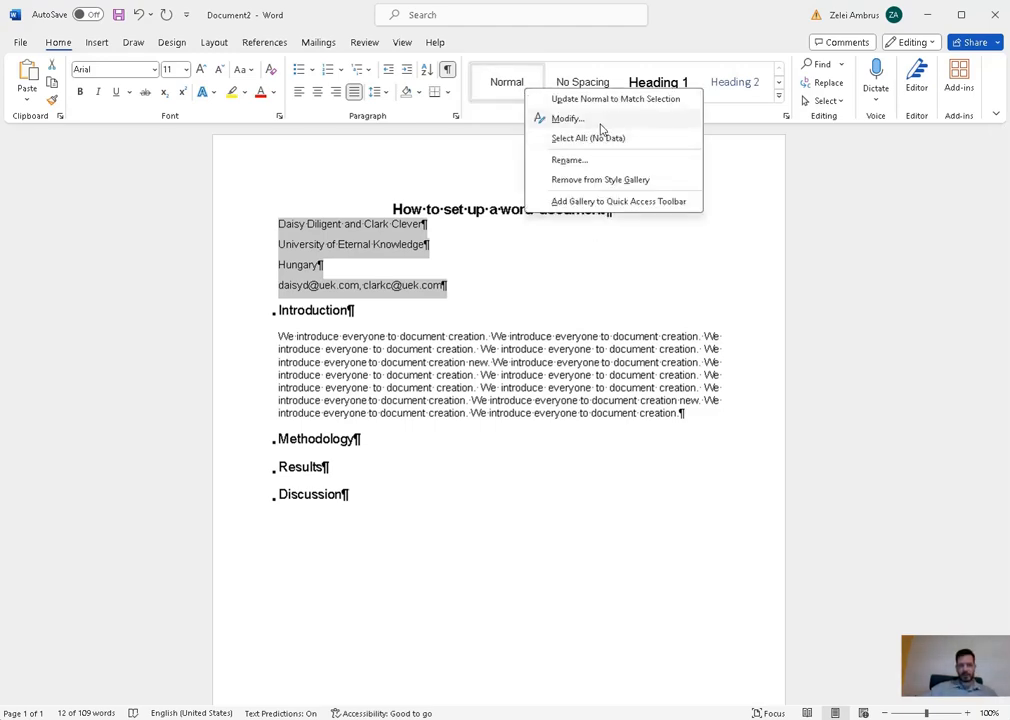
pyautogui.click(779, 96)
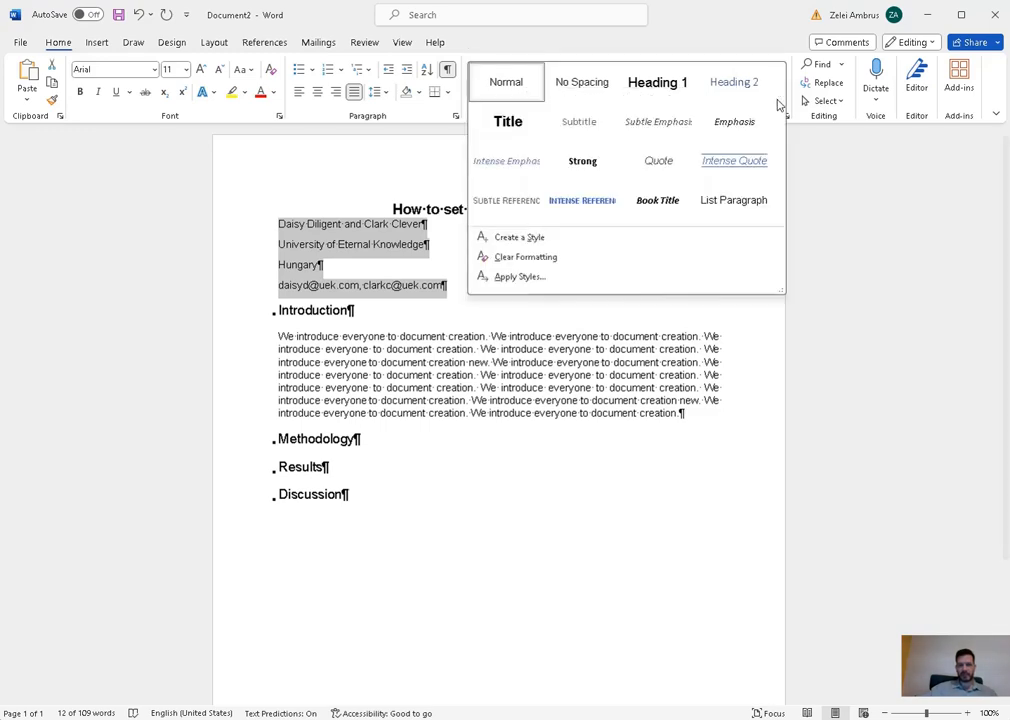
pyautogui.click(593, 238)
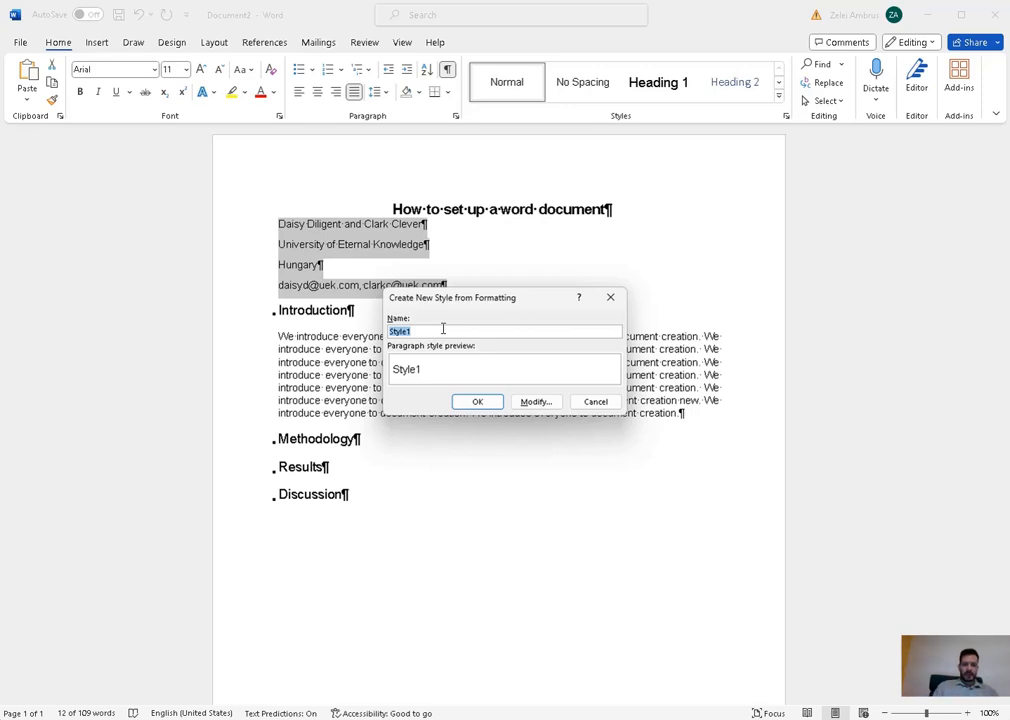
pyautogui.write('Authors')
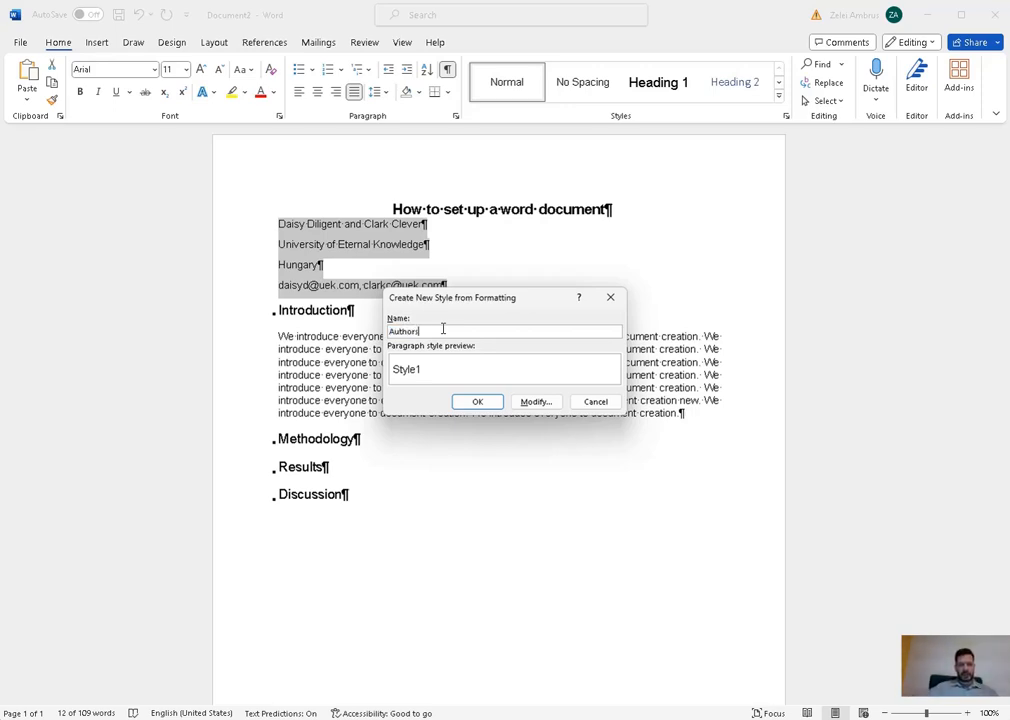
pyautogui.click(477, 401)
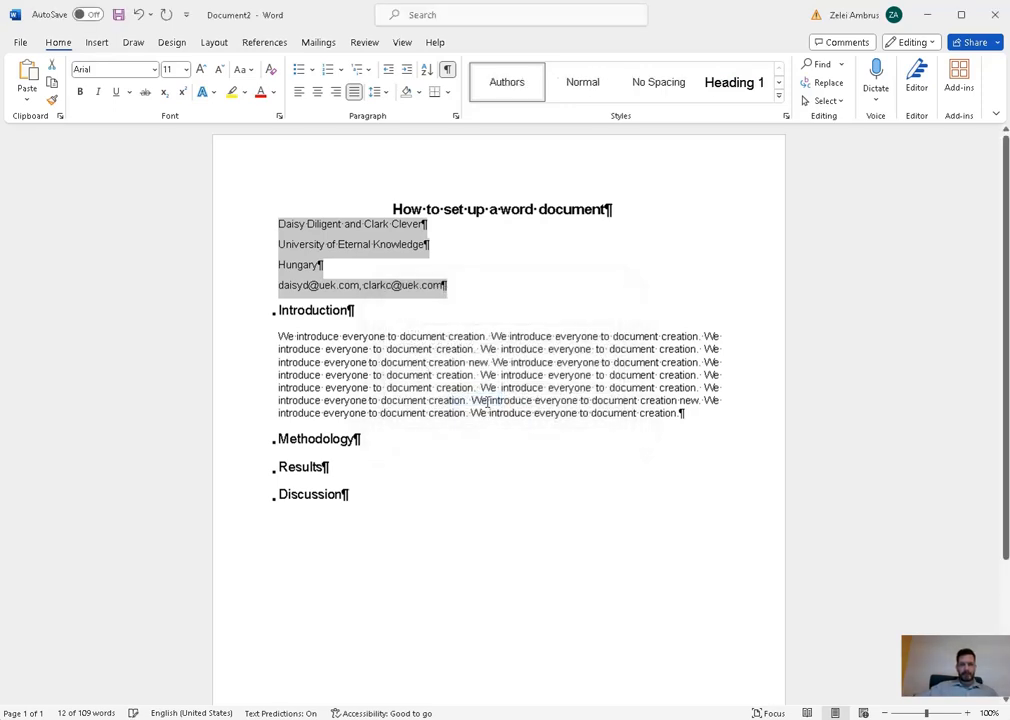
# - Make the Authors style centred, keeping the Introduction paragraph in Normal style
pyautogui.rightClick(511, 93)
pyautogui.click(556, 119)
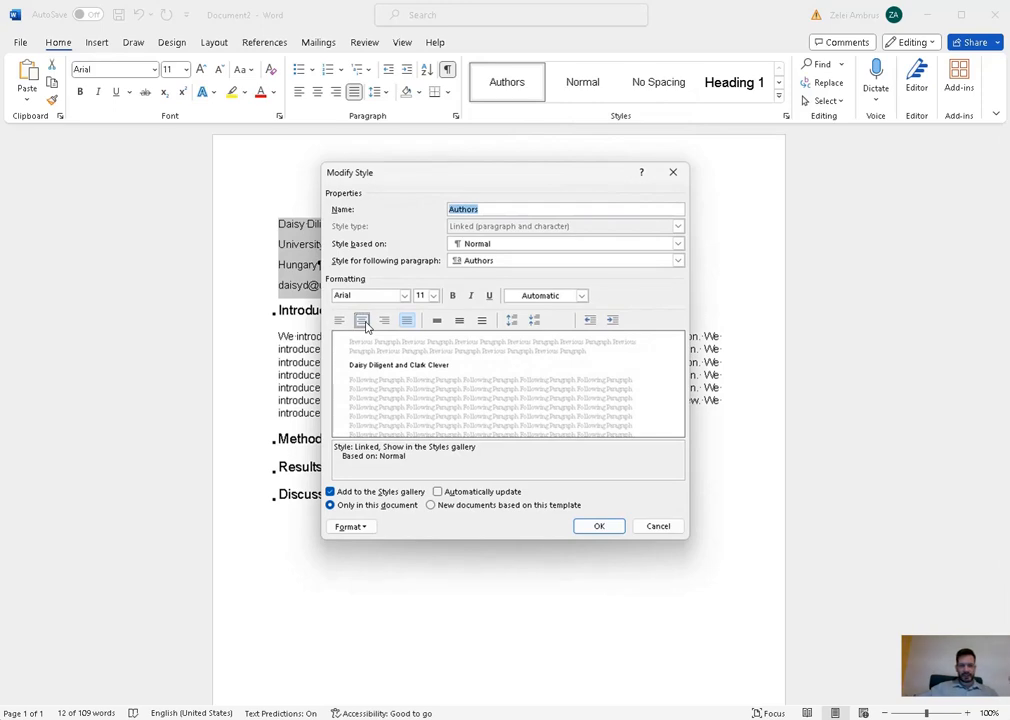
pyautogui.click(362, 321)
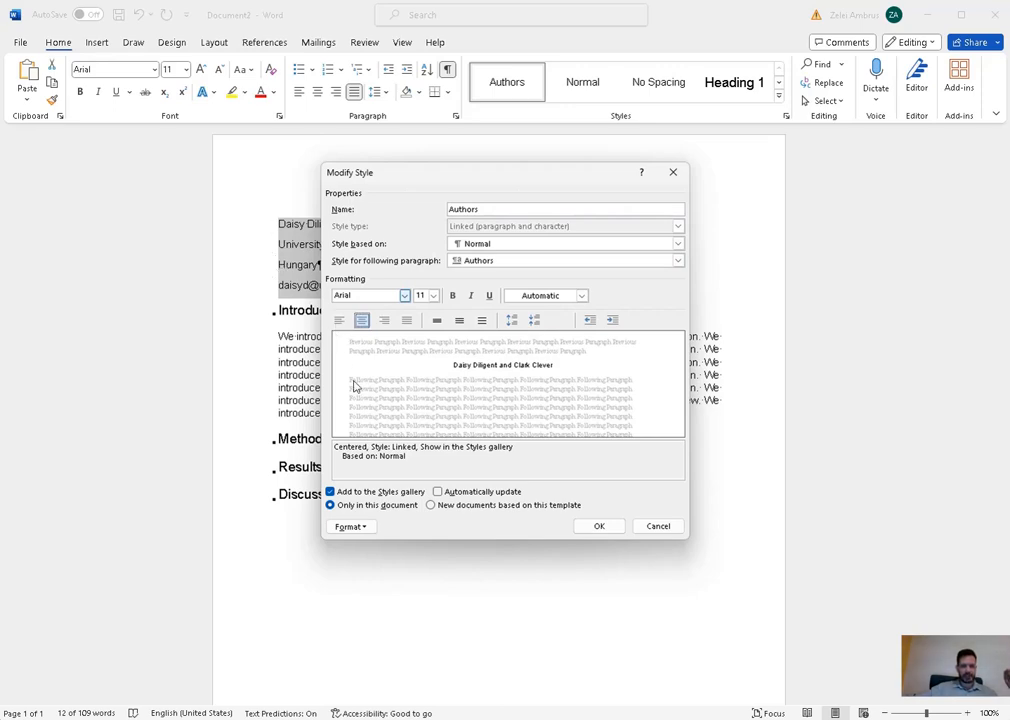
pyautogui.click(598, 525)
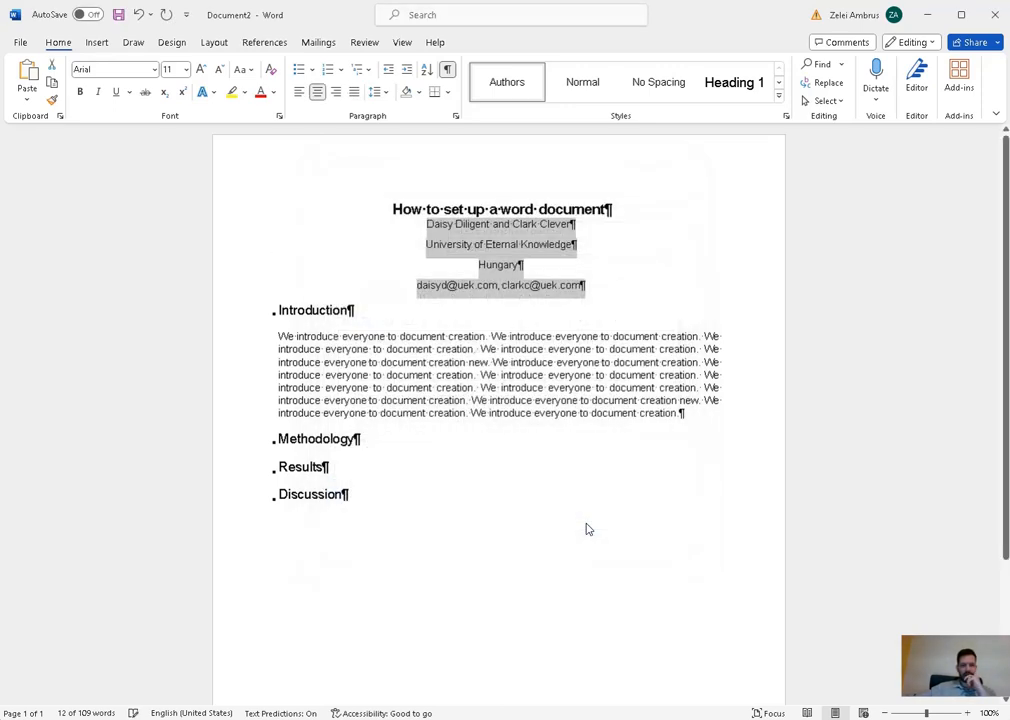
pyautogui.click(557, 263)
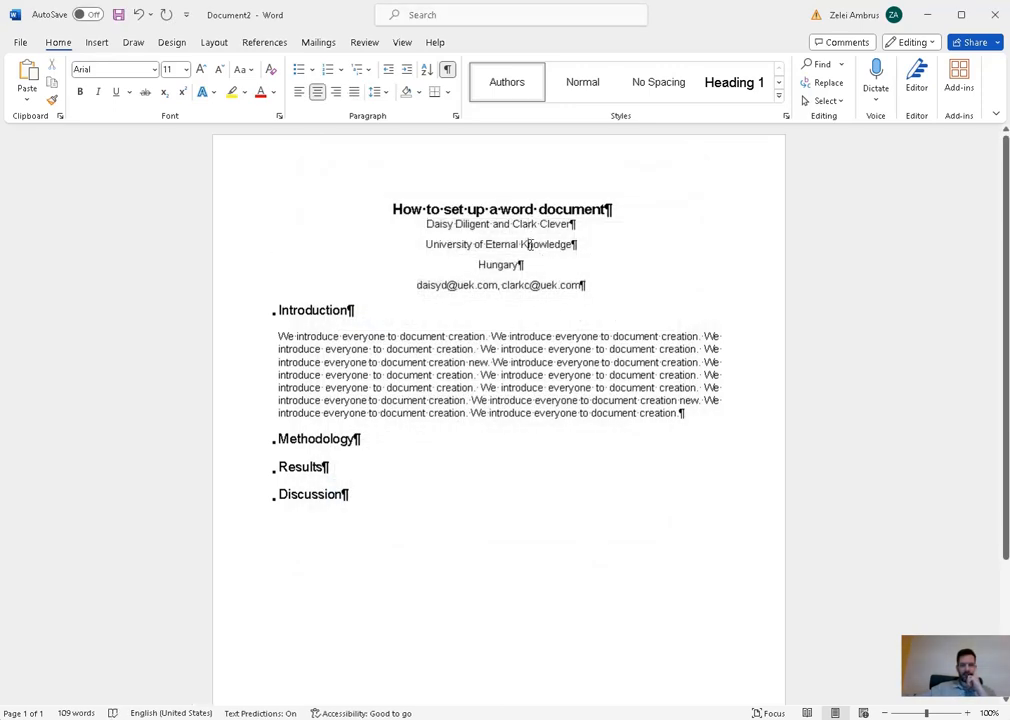
pyautogui.click(541, 362)
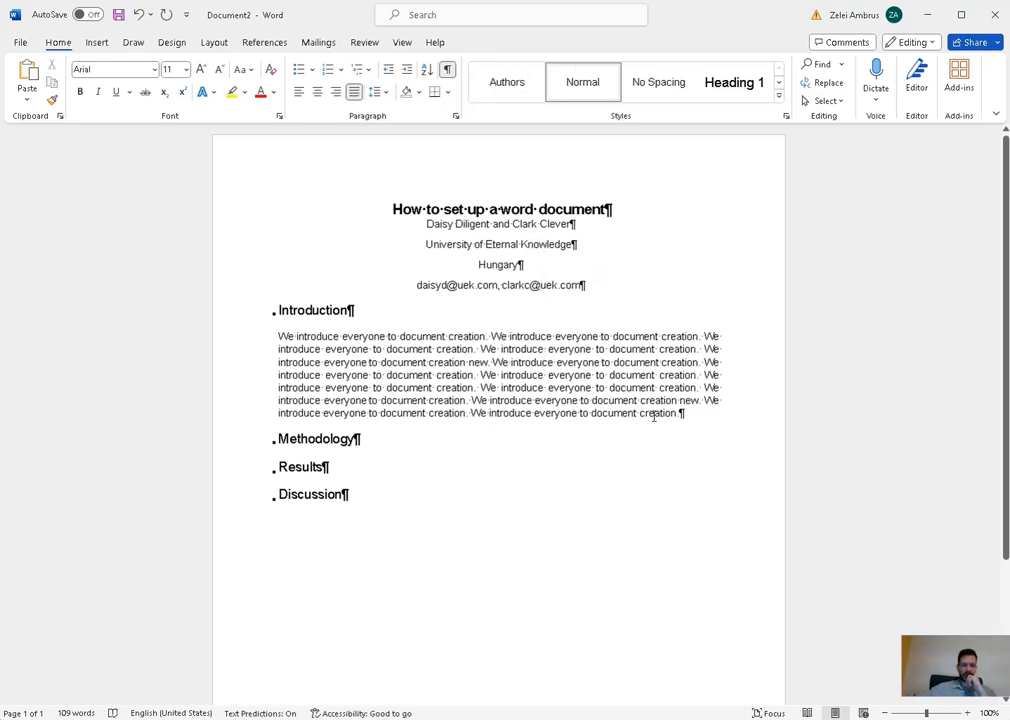
pyautogui.click(507, 90)
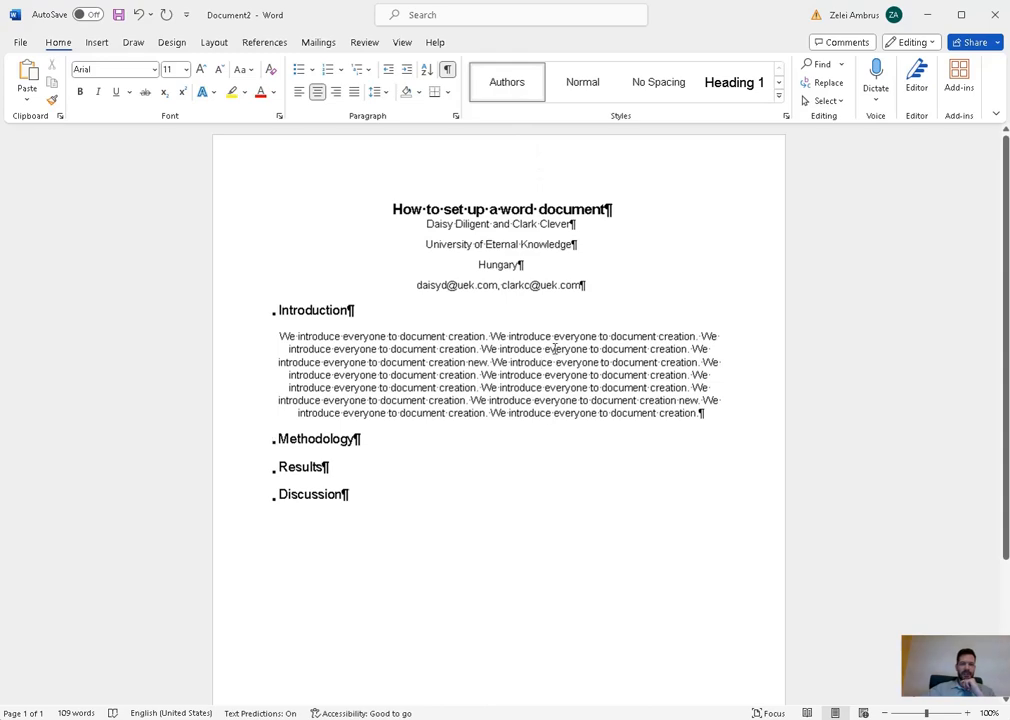
pyautogui.click(582, 88)
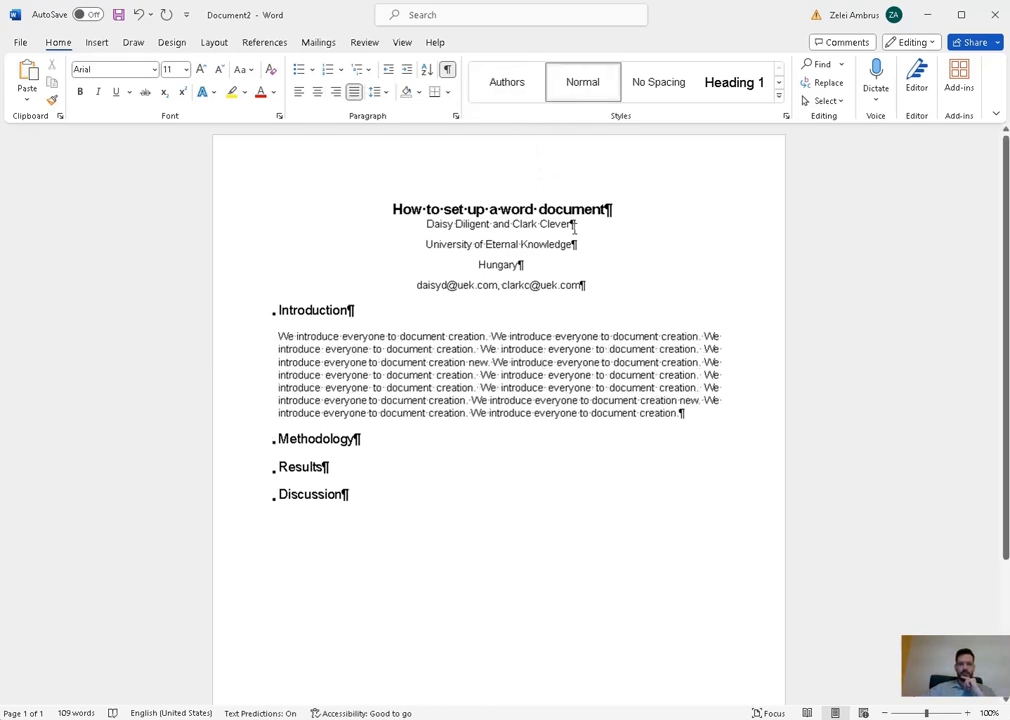
pyautogui.click(573, 226)
# - Set Spacing After to 12 pt in the Authors style's paragraph settings
pyautogui.rightClick(503, 92)
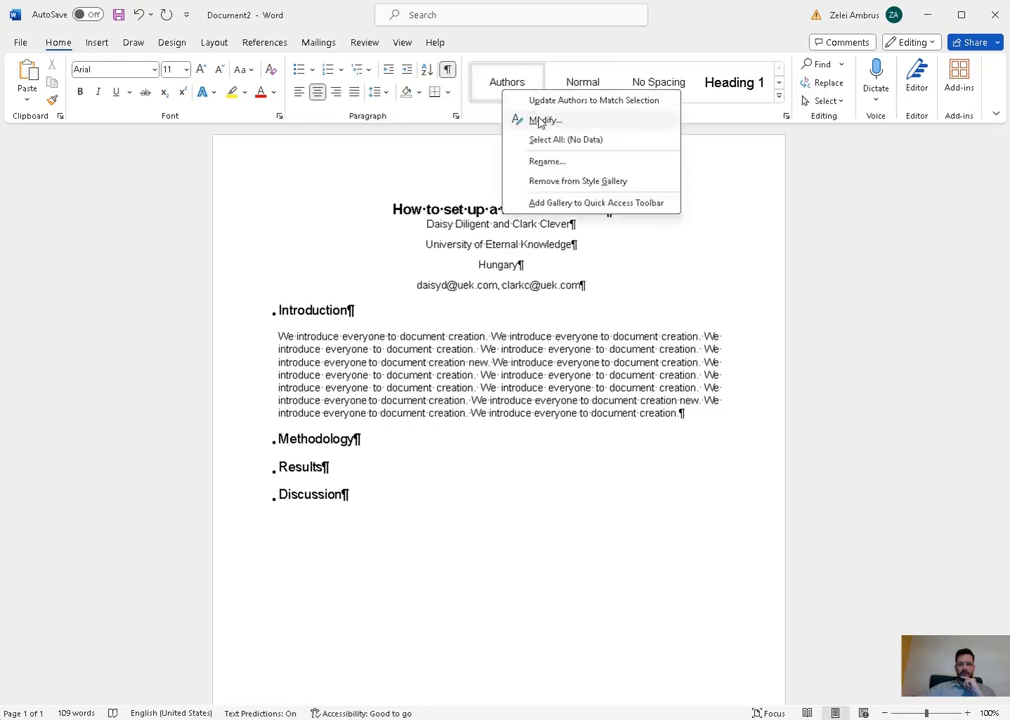
pyautogui.click(540, 121)
pyautogui.click(366, 526)
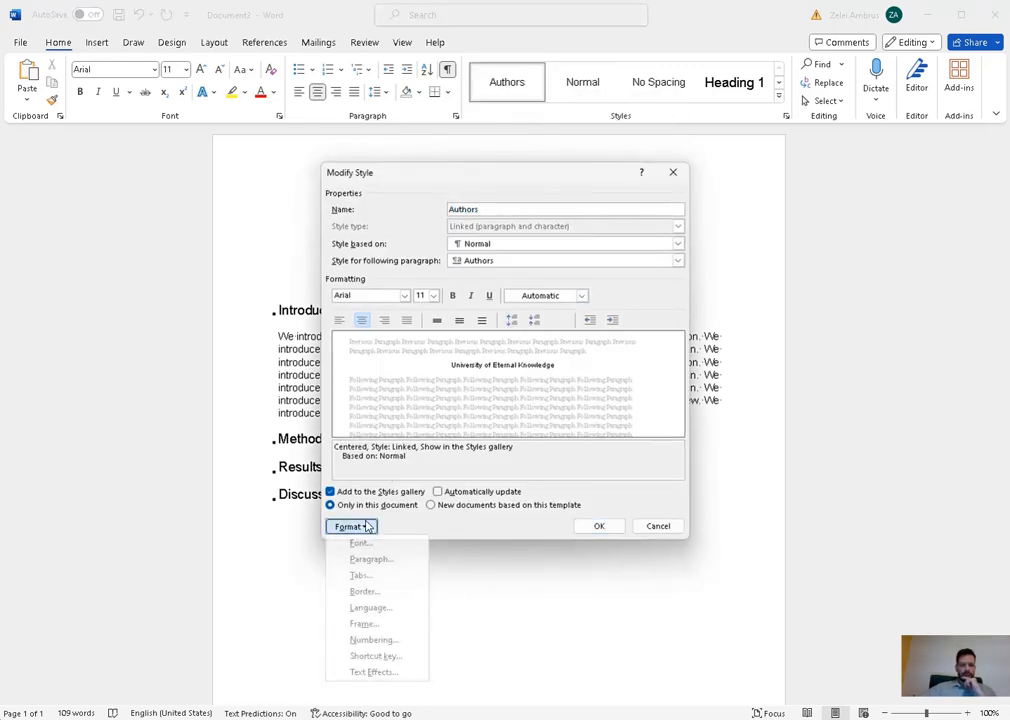
pyautogui.click(406, 561)
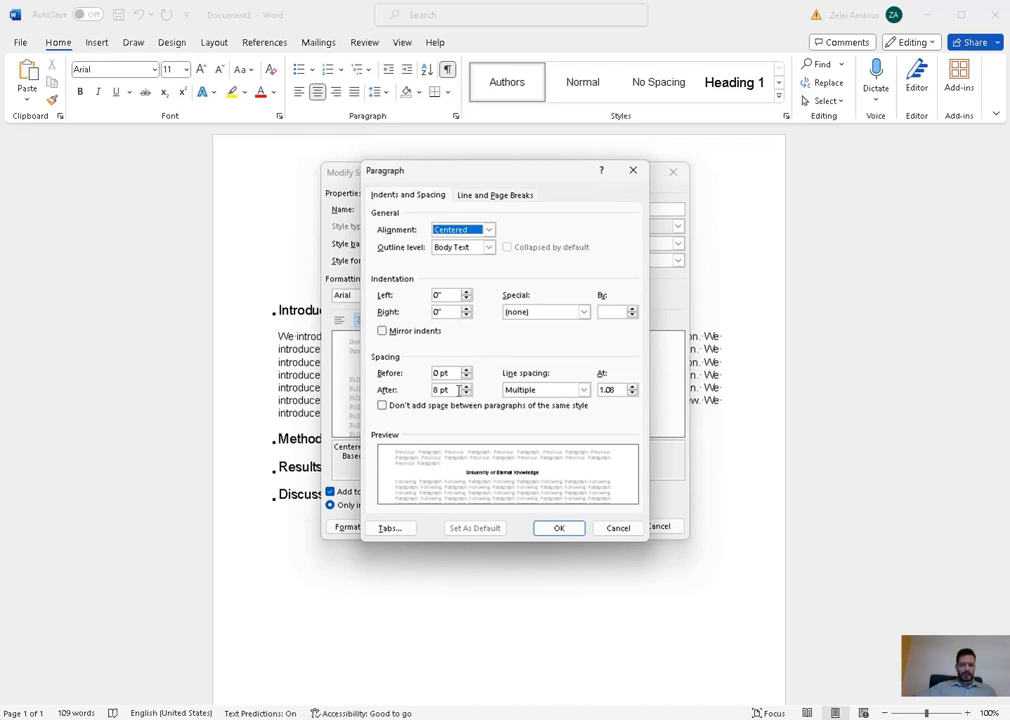
pyautogui.moveTo(459, 392); pyautogui.dragTo(430, 391)
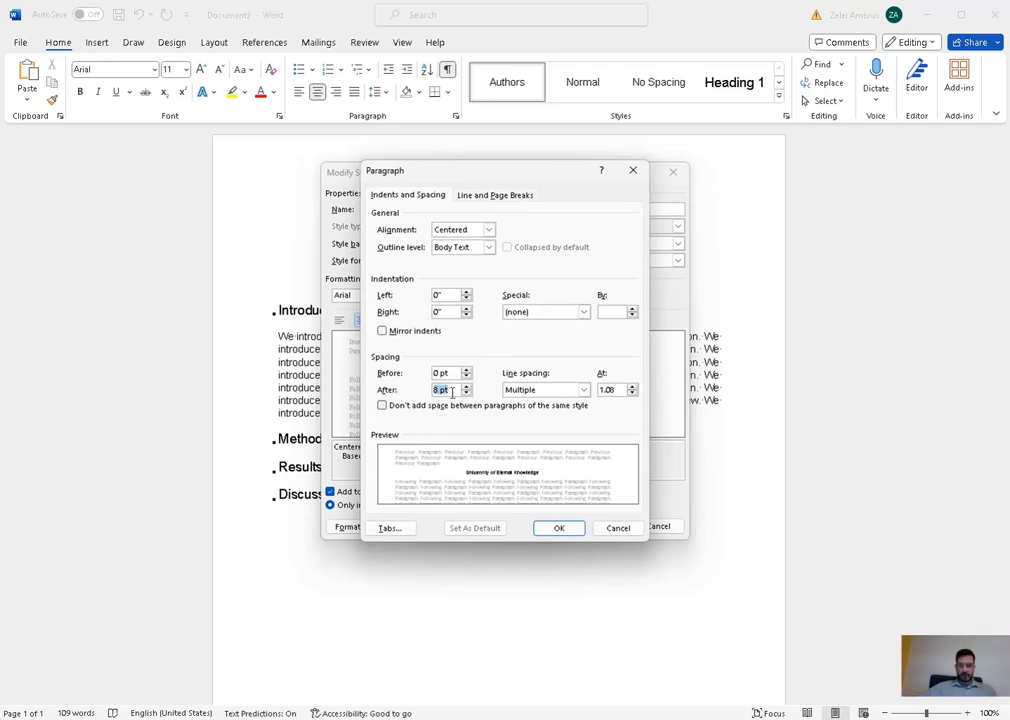
pyautogui.write('12')
pyautogui.click(555, 527)
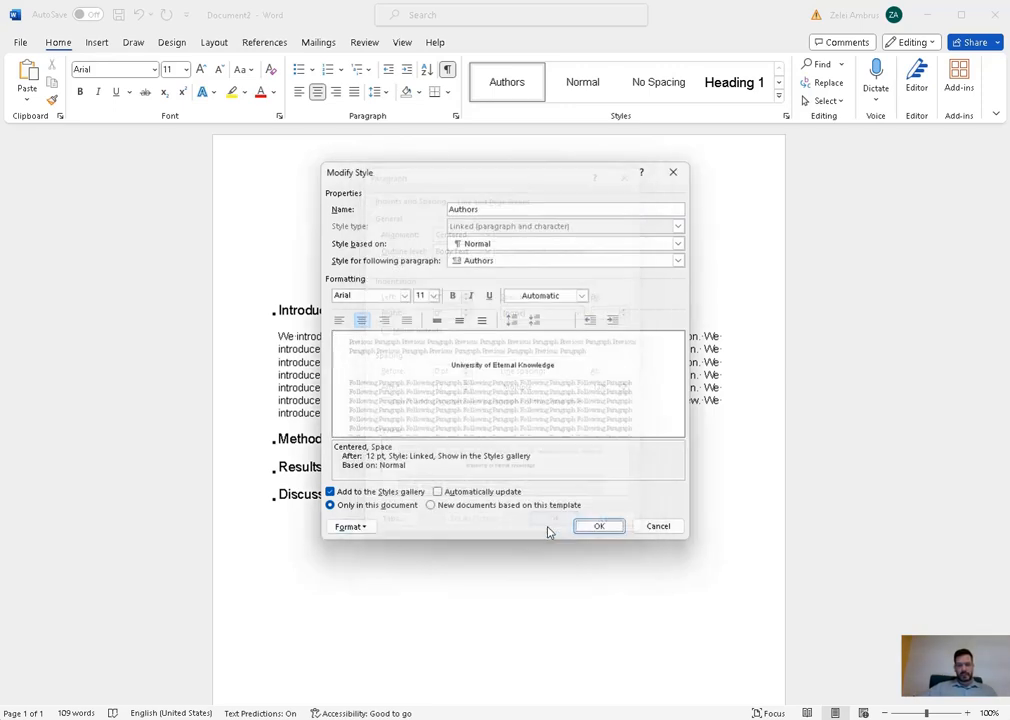
pyautogui.click(597, 527)
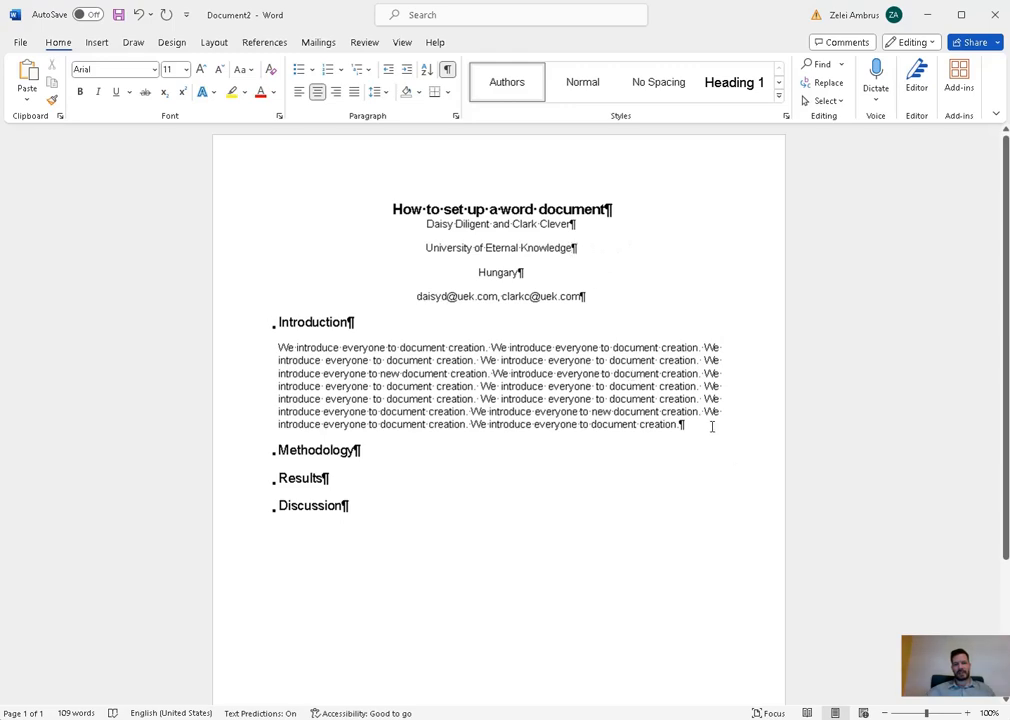
# - Paste a copy of the Introduction body paragraph as a second paragraph directly below it
pyautogui.moveTo(681, 424); pyautogui.dragTo(275, 347)
pyautogui.hotkey('ctrl', 'c')
pyautogui.click(707, 427)
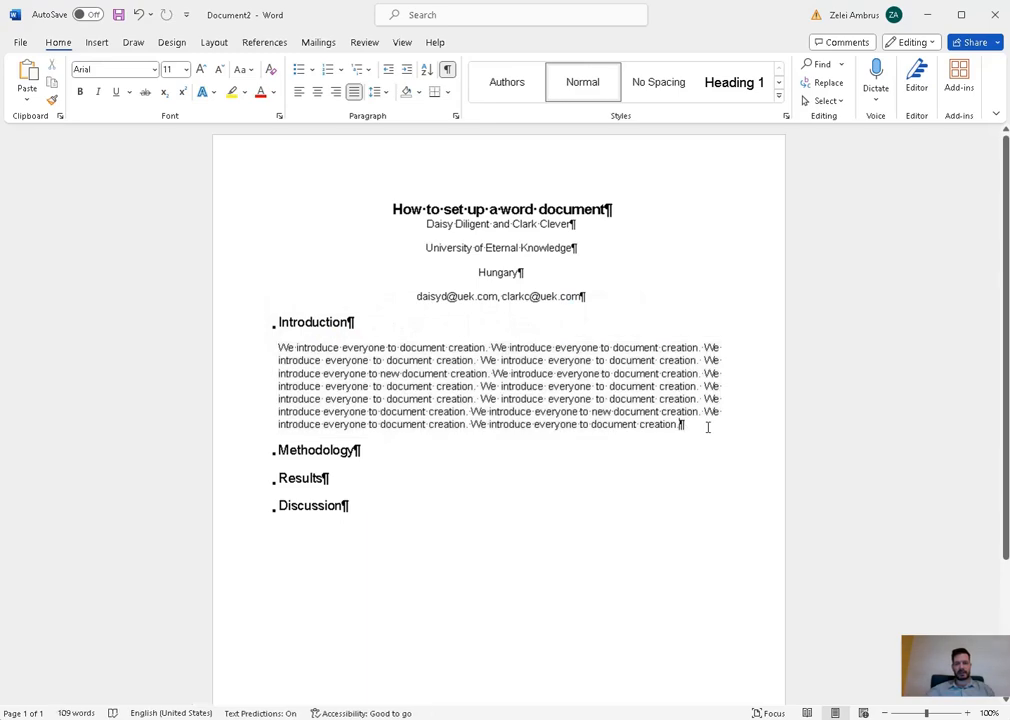
pyautogui.press('Return')
pyautogui.hotkey('ctrl', 'v')
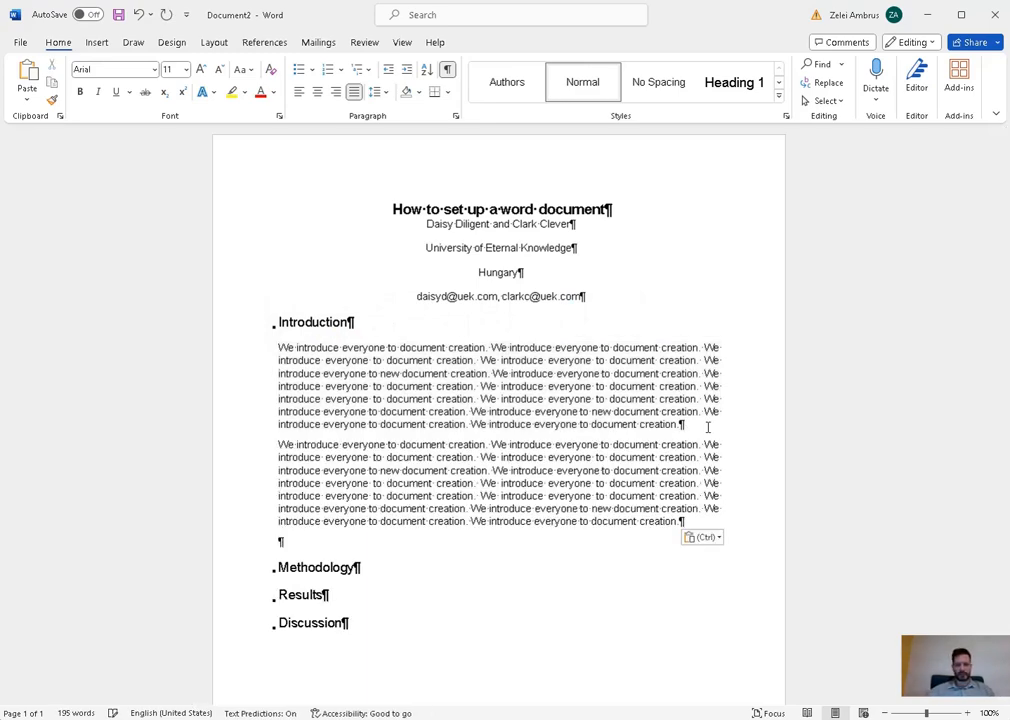
pyautogui.press('BackSpace')
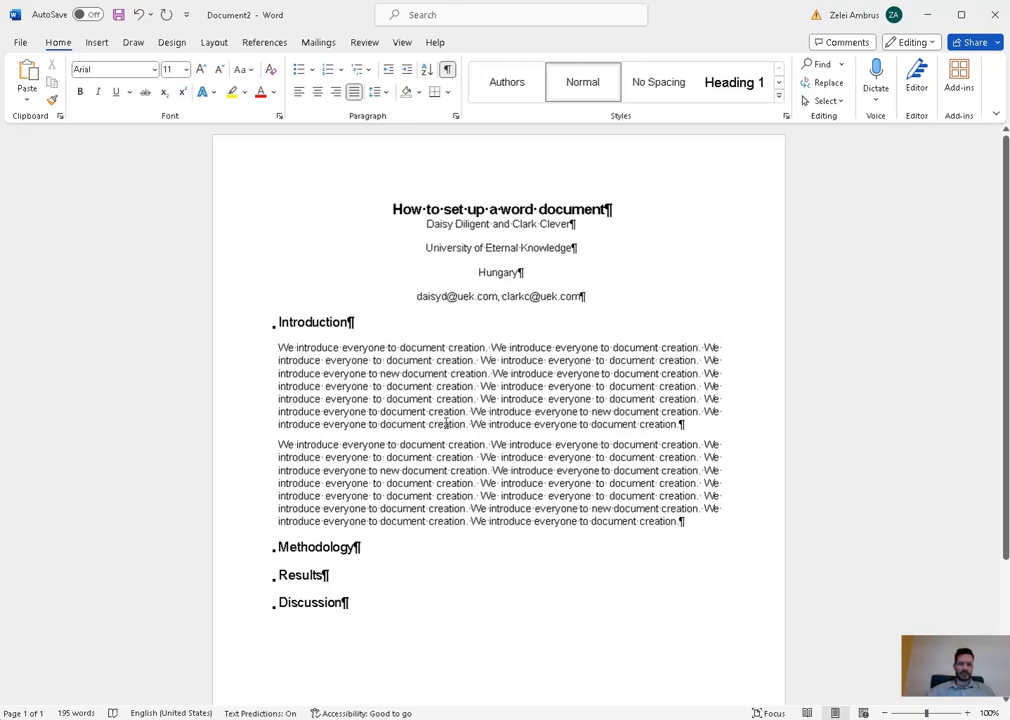
pyautogui.moveTo(432, 425); pyautogui.dragTo(439, 411)
pyautogui.click(747, 435)
pyautogui.moveTo(416, 354); pyautogui.dragTo(579, 424)
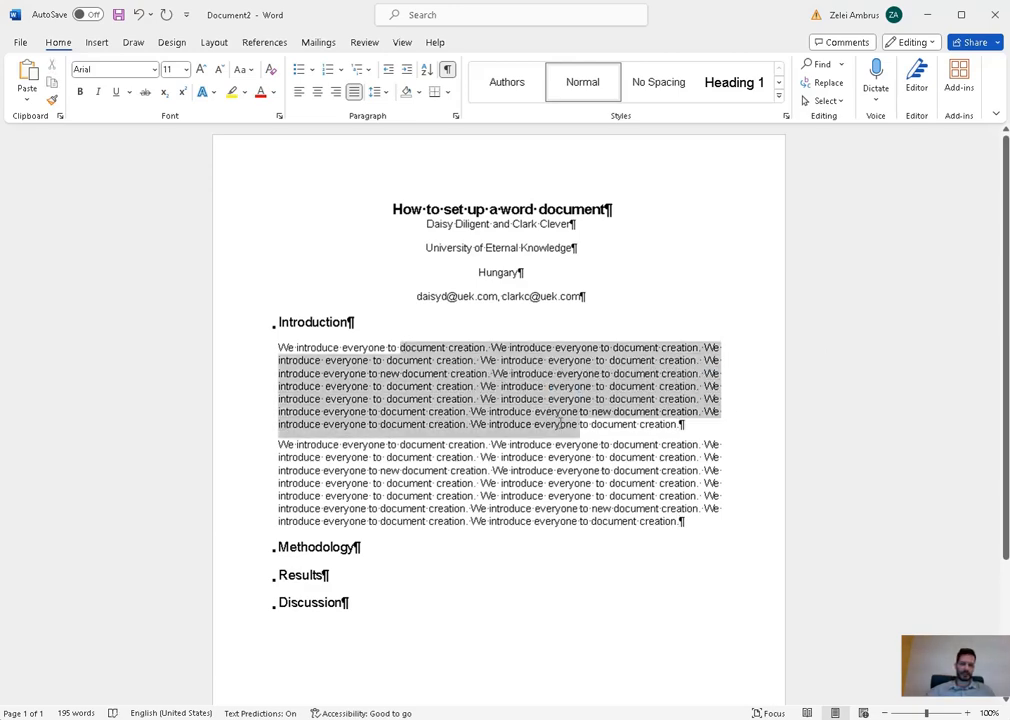
pyautogui.click(632, 512)
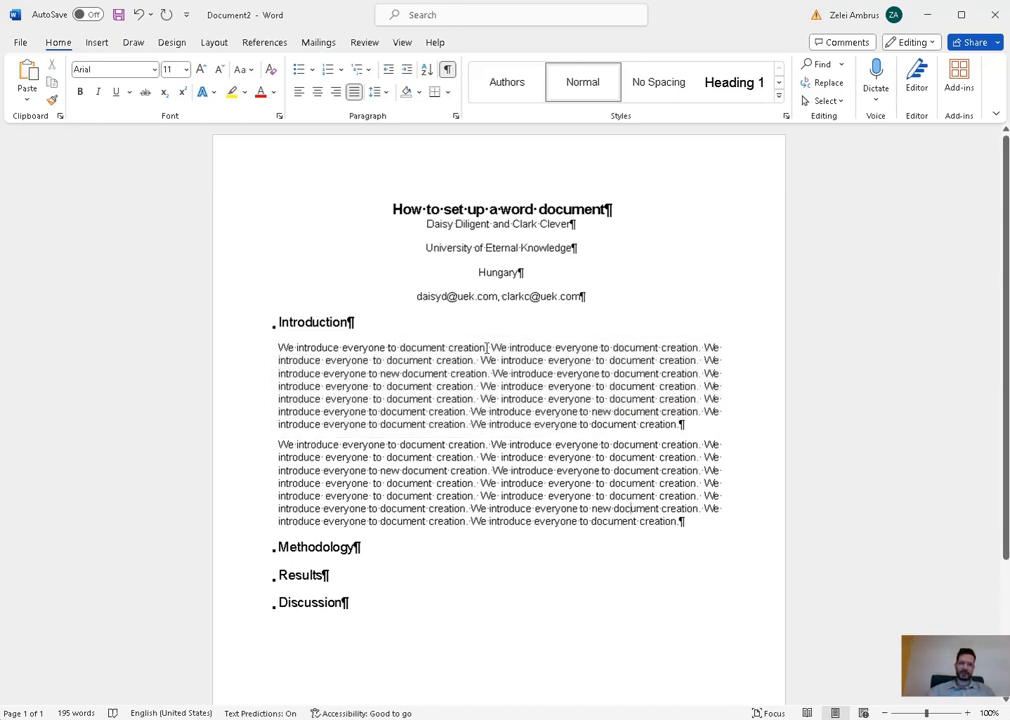
# - Set the Normal style's Spacing After to 12 pt
pyautogui.rightClick(586, 86)
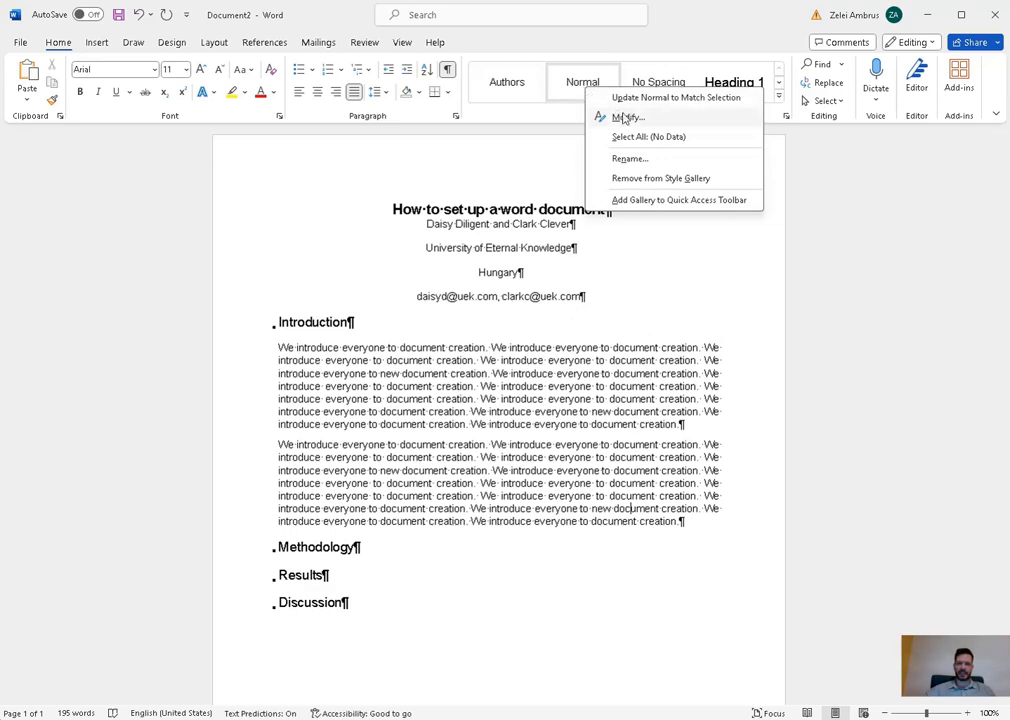
pyautogui.click(593, 115)
pyautogui.click(352, 526)
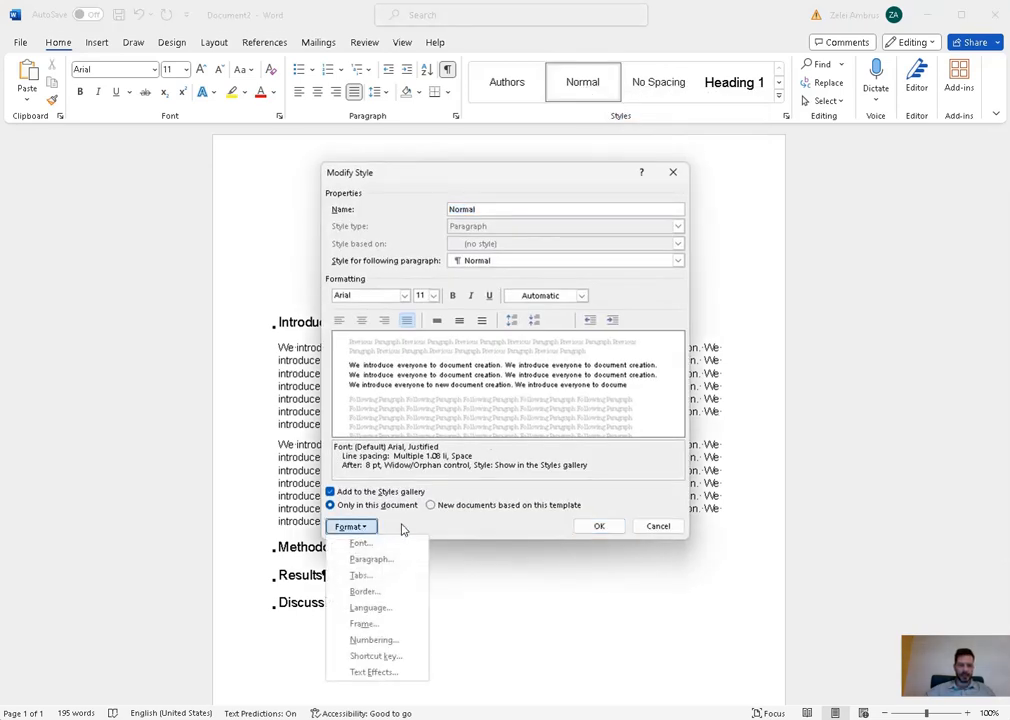
pyautogui.click(405, 560)
pyautogui.moveTo(451, 391); pyautogui.dragTo(431, 391)
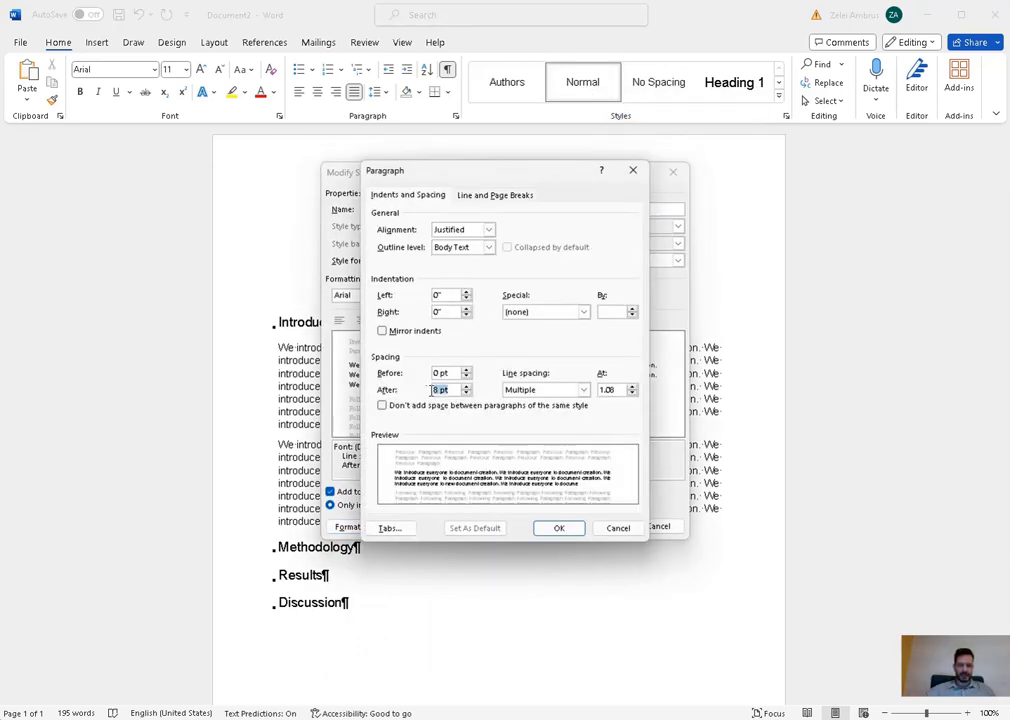
pyautogui.write('12')
pyautogui.click(559, 528)
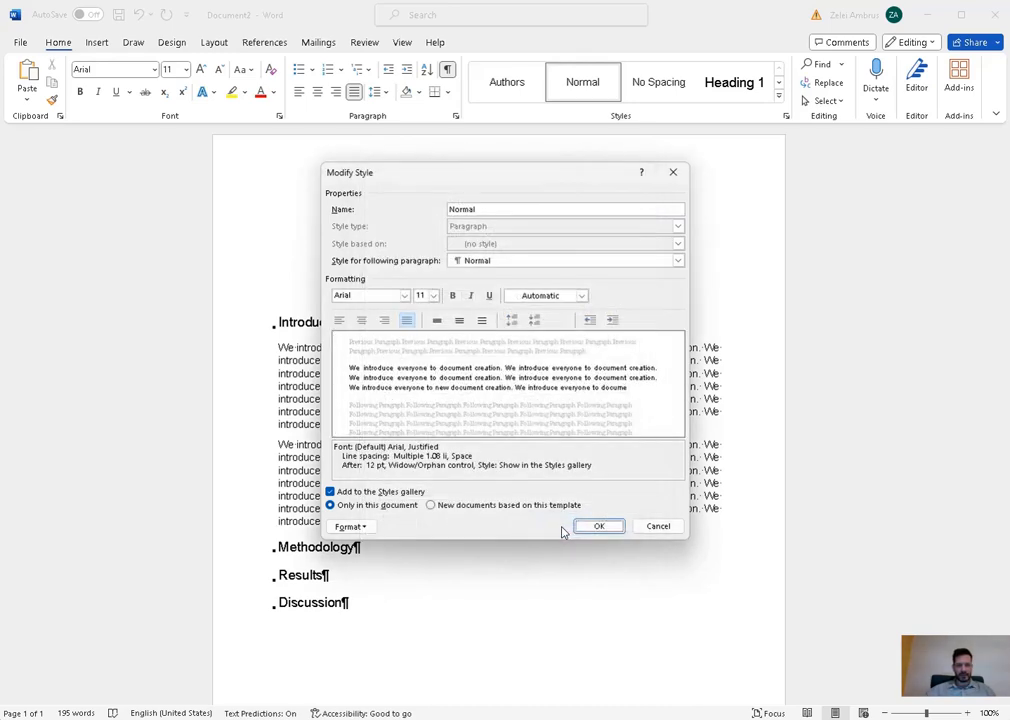
pyautogui.click(590, 530)
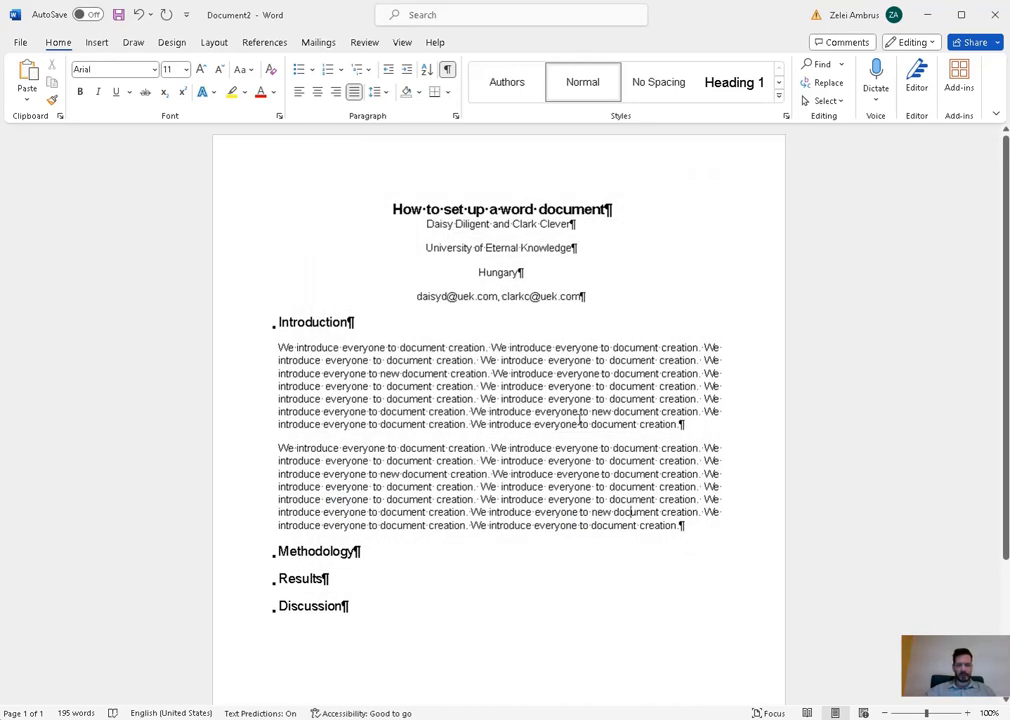
# - Change the Normal style's line spacing to Multiple at 1.0 (single)
pyautogui.rightClick(591, 97)
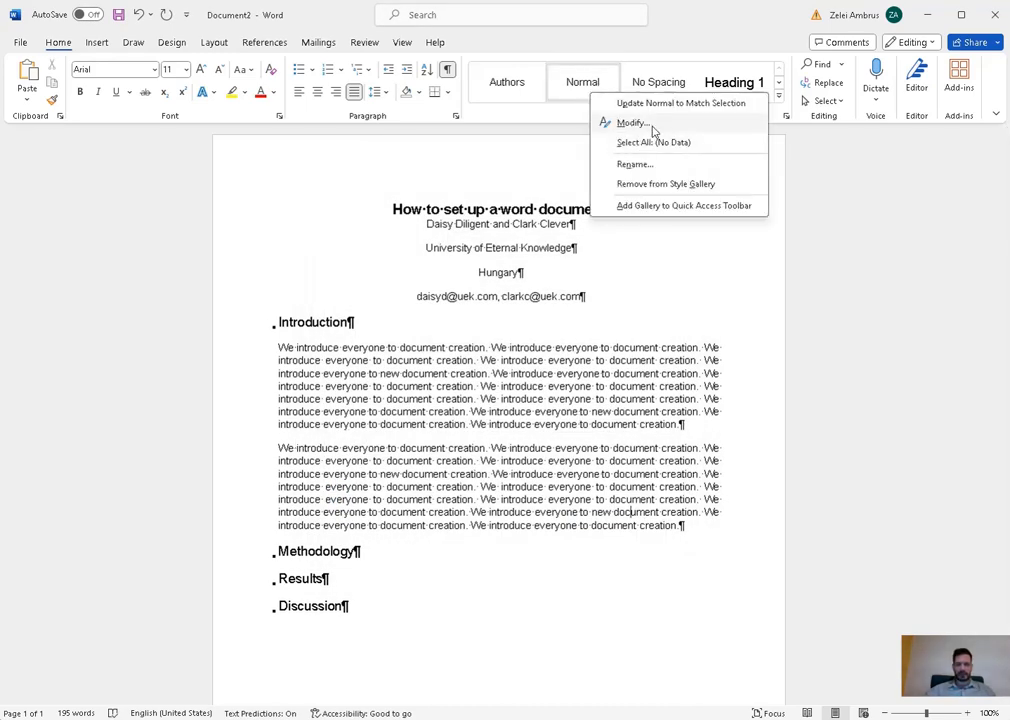
pyautogui.click(600, 121)
pyautogui.click(360, 526)
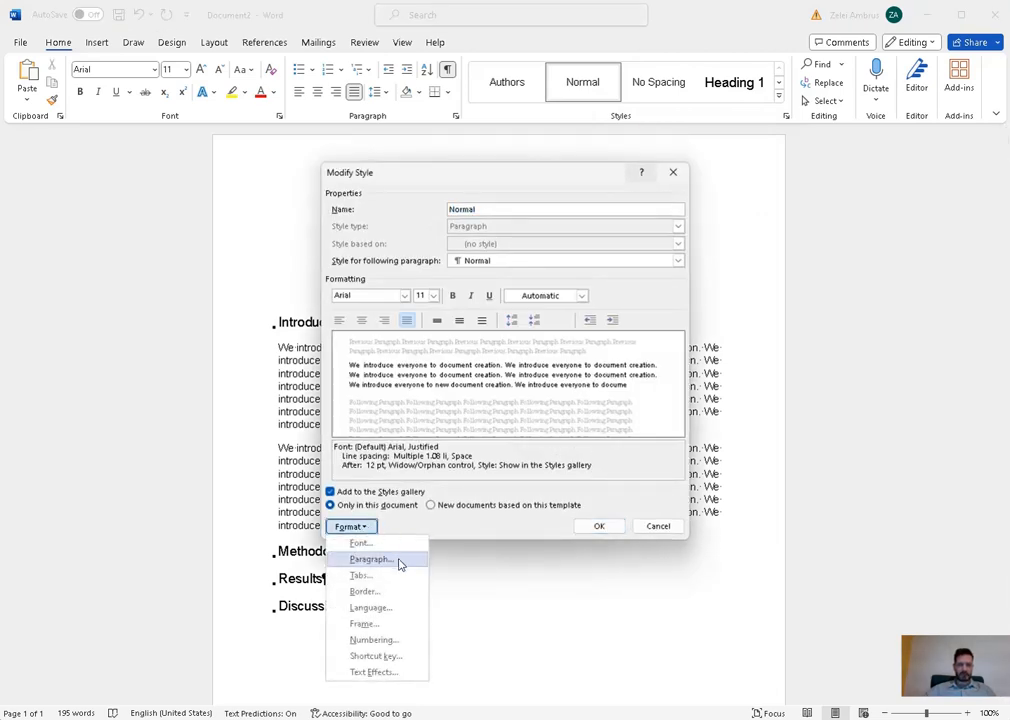
pyautogui.click(399, 561)
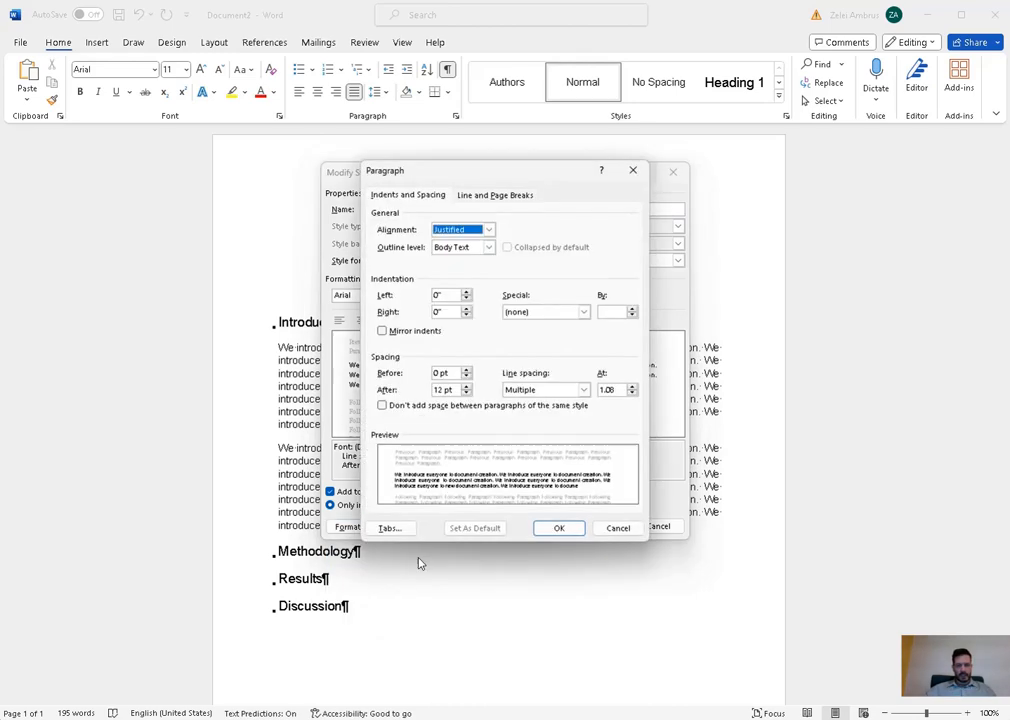
pyautogui.click(586, 392)
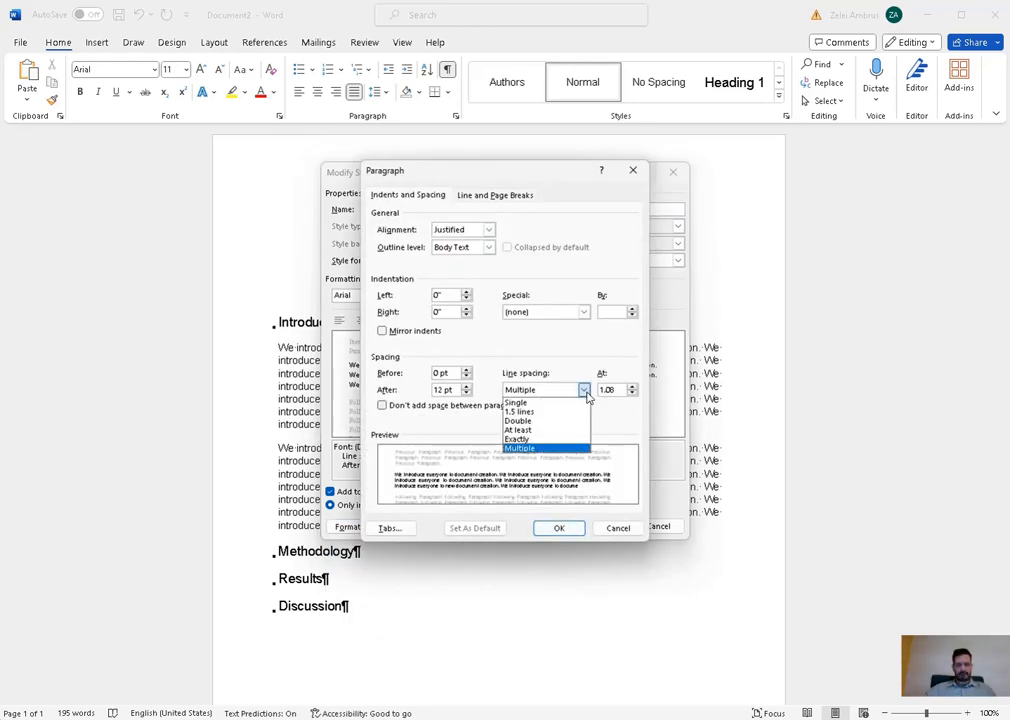
pyautogui.click(586, 393)
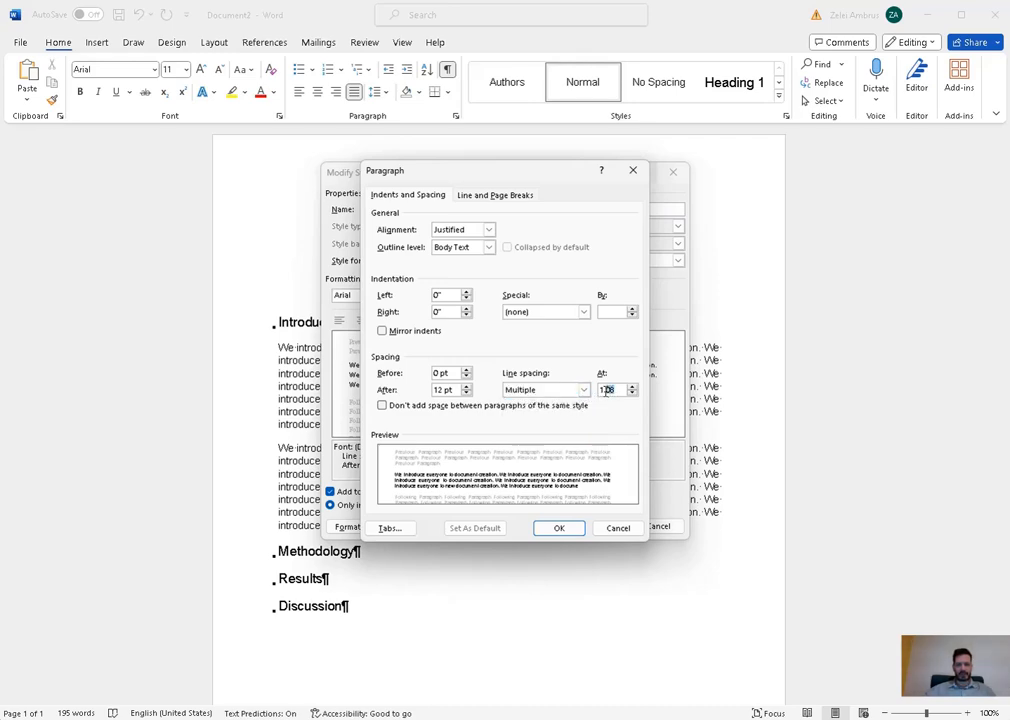
pyautogui.write('0')
pyautogui.click(559, 528)
pyautogui.click(594, 526)
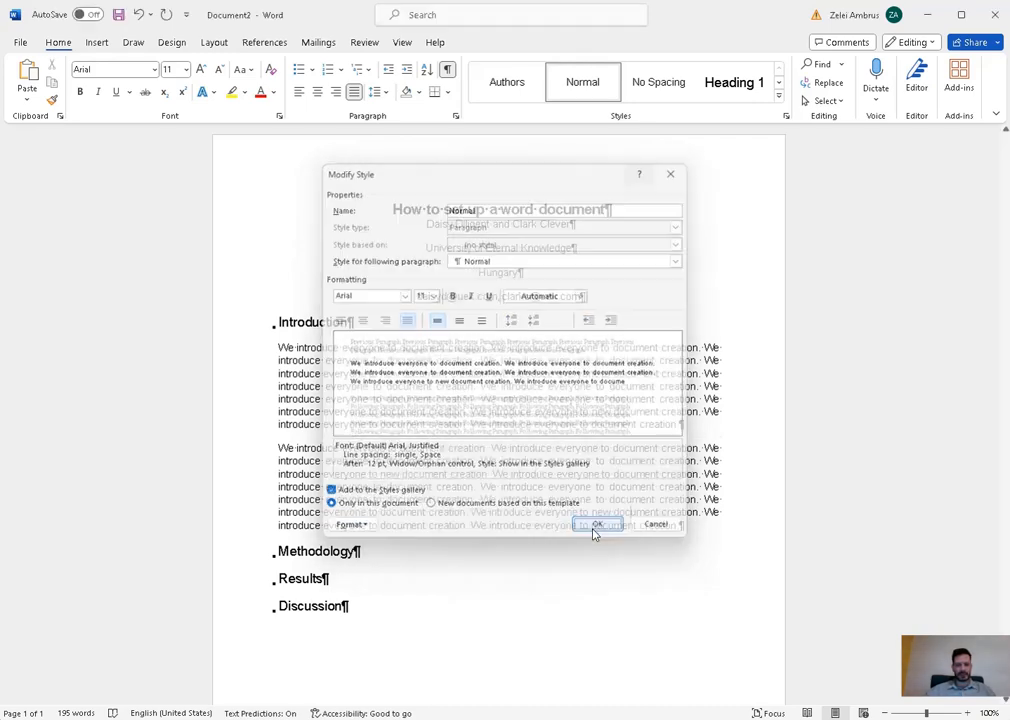
pyautogui.moveTo(279, 343); pyautogui.dragTo(346, 417)
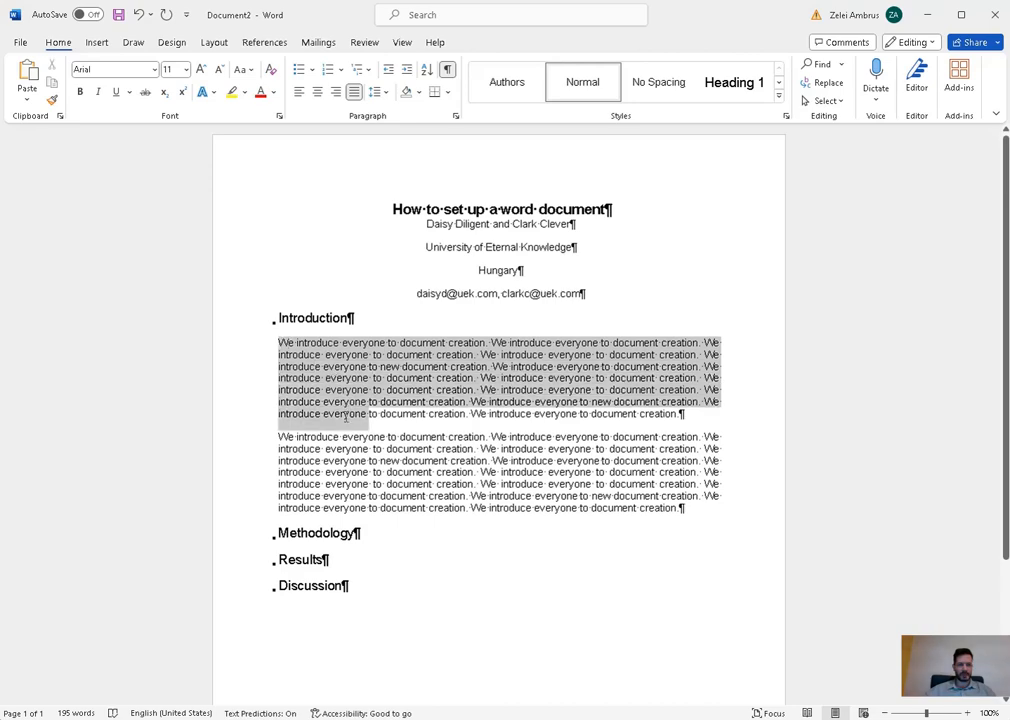
pyautogui.click(355, 342)
# - Change the Normal style's line spacing to Multiple at 1.2 lines
pyautogui.rightClick(580, 93)
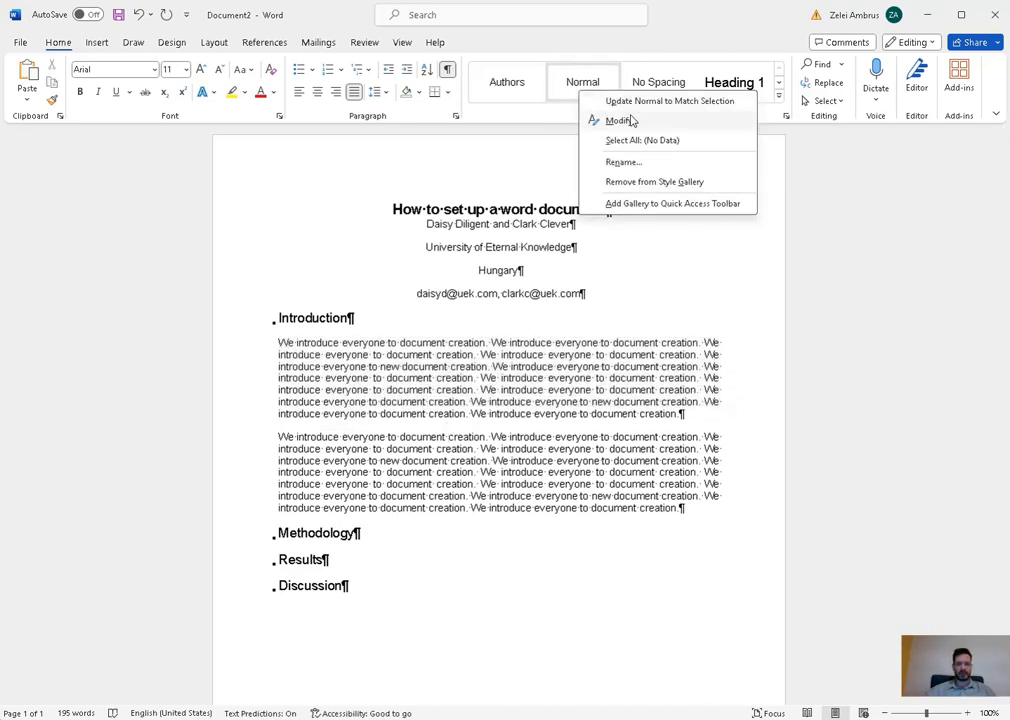
pyautogui.click(620, 120)
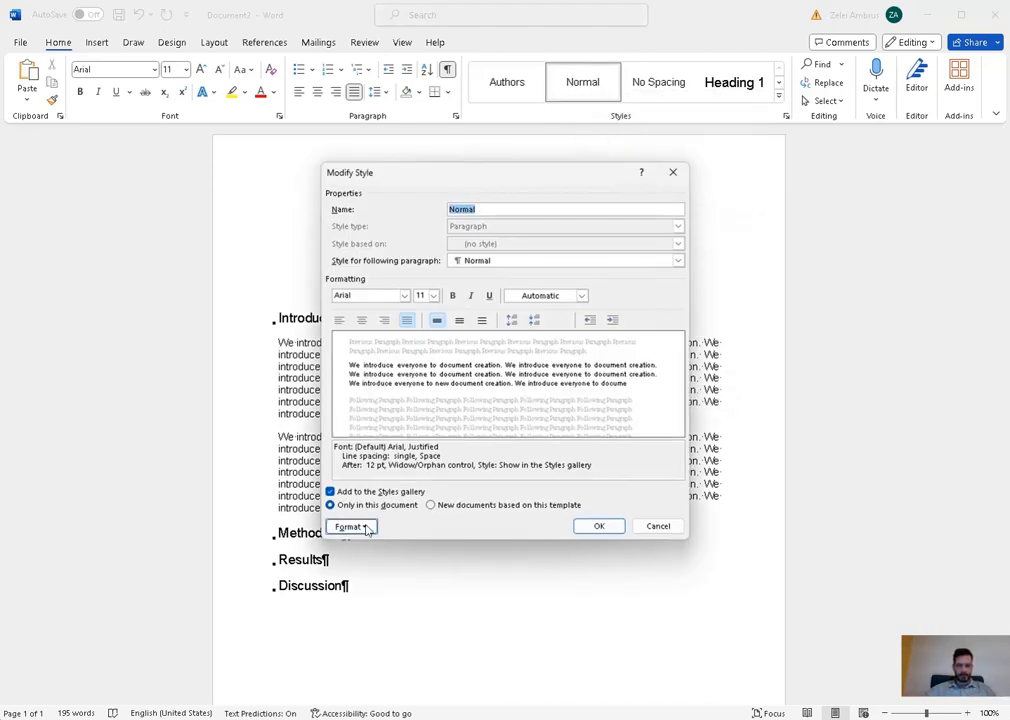
pyautogui.click(367, 529)
pyautogui.click(403, 557)
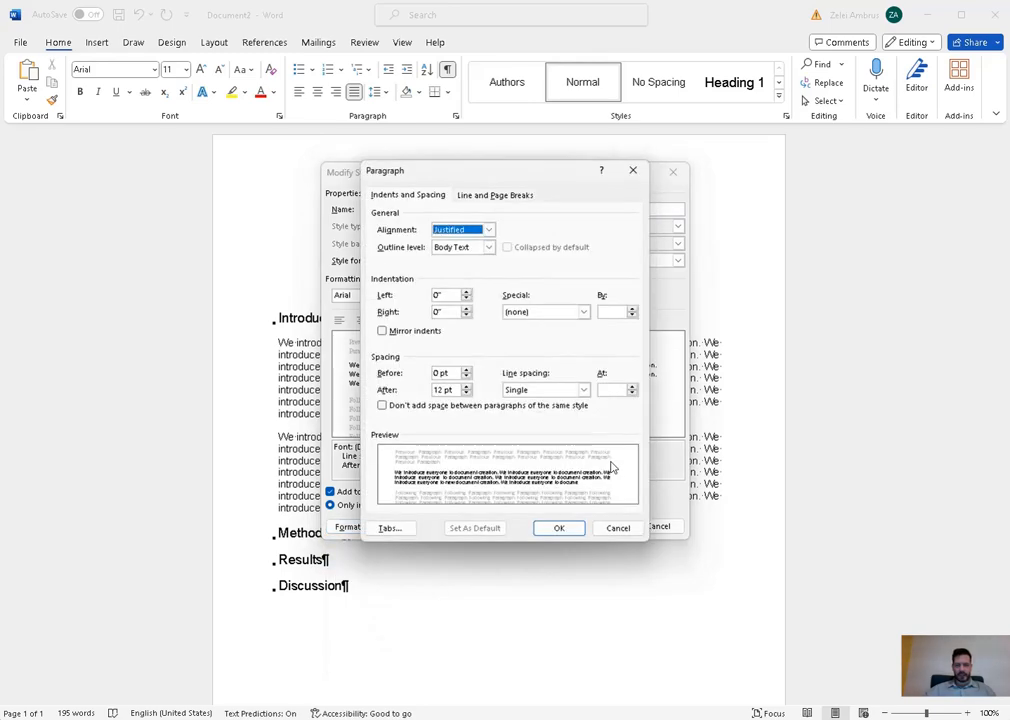
pyautogui.click(583, 389)
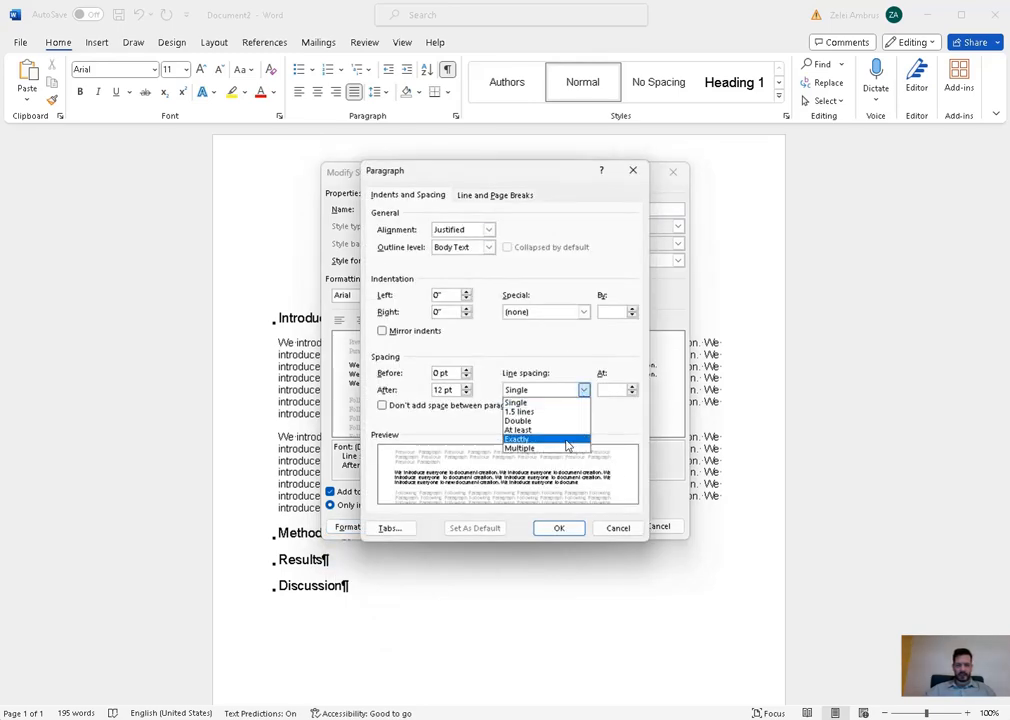
pyautogui.click(567, 447)
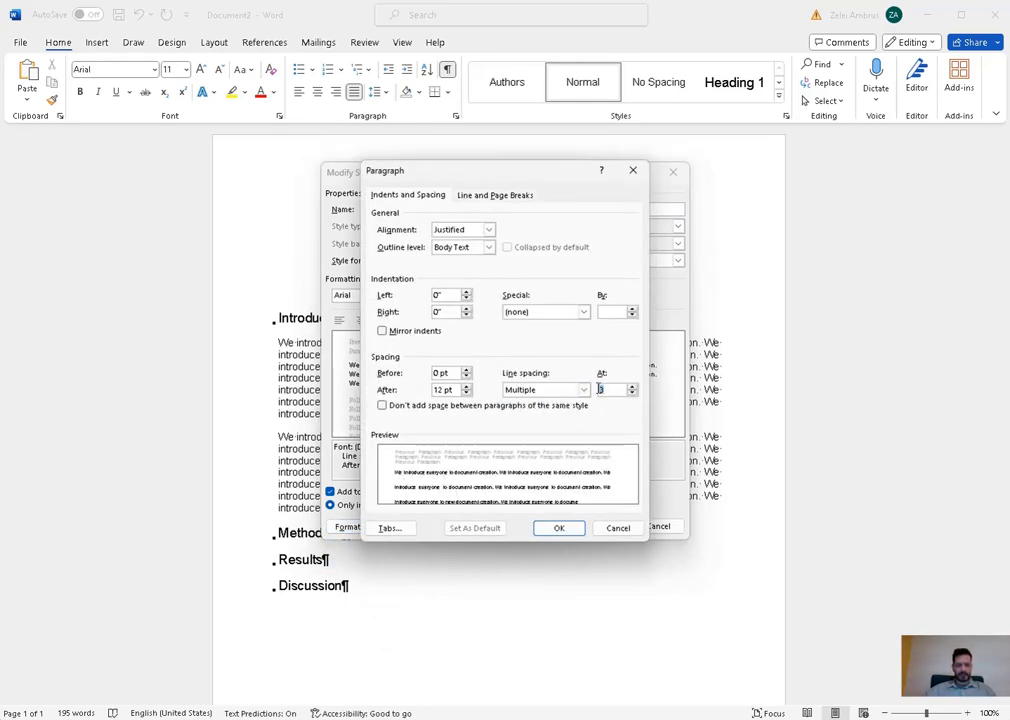
pyautogui.write('1.2')
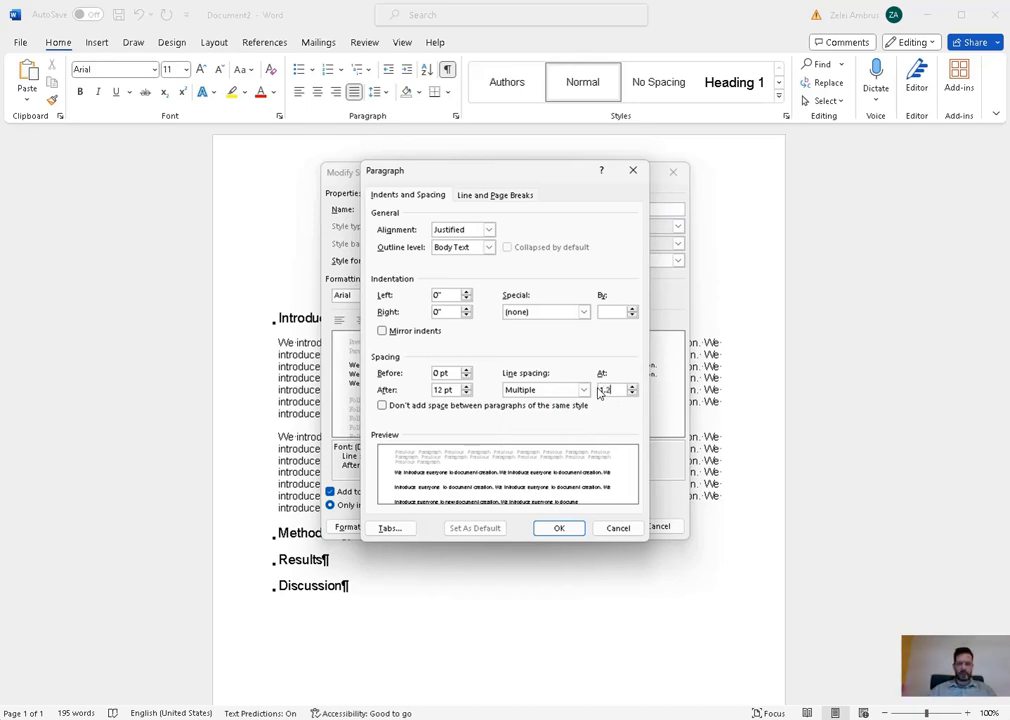
pyautogui.click(553, 531)
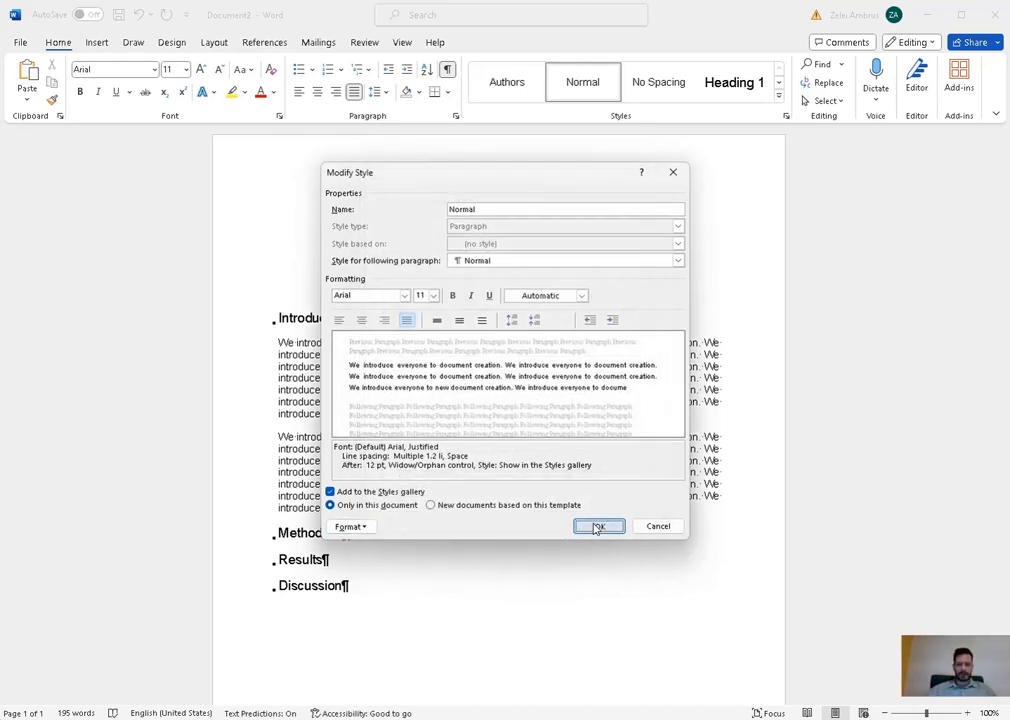
pyautogui.click(599, 526)
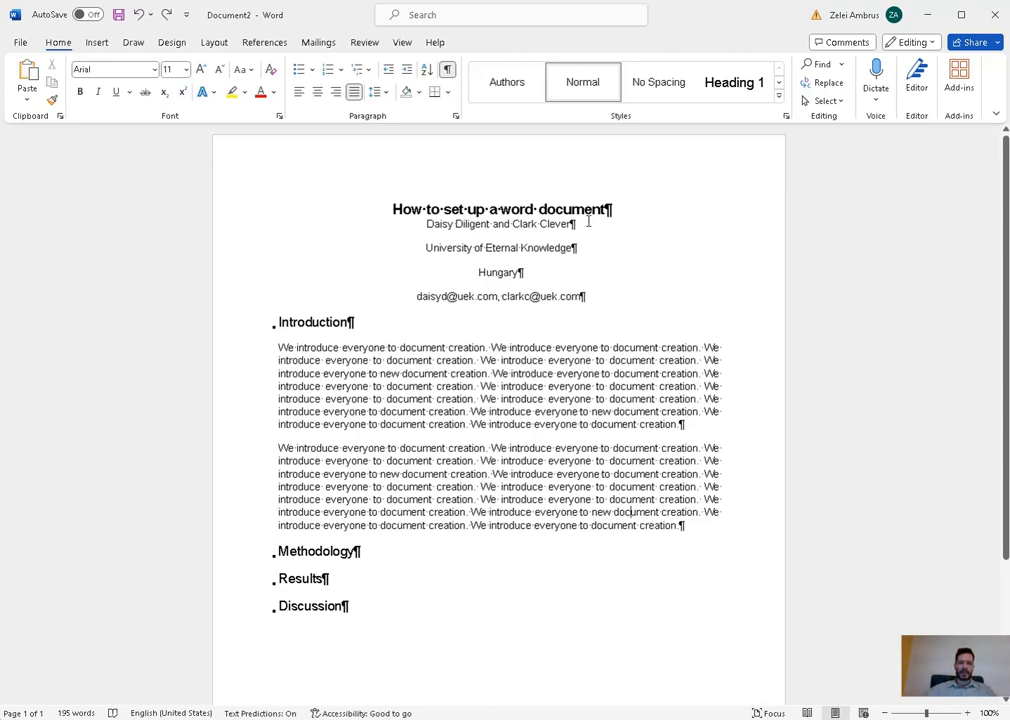
# - Replace the paragraph marks after the university and Hungary lines with manual line breaks
pyautogui.click(586, 224)
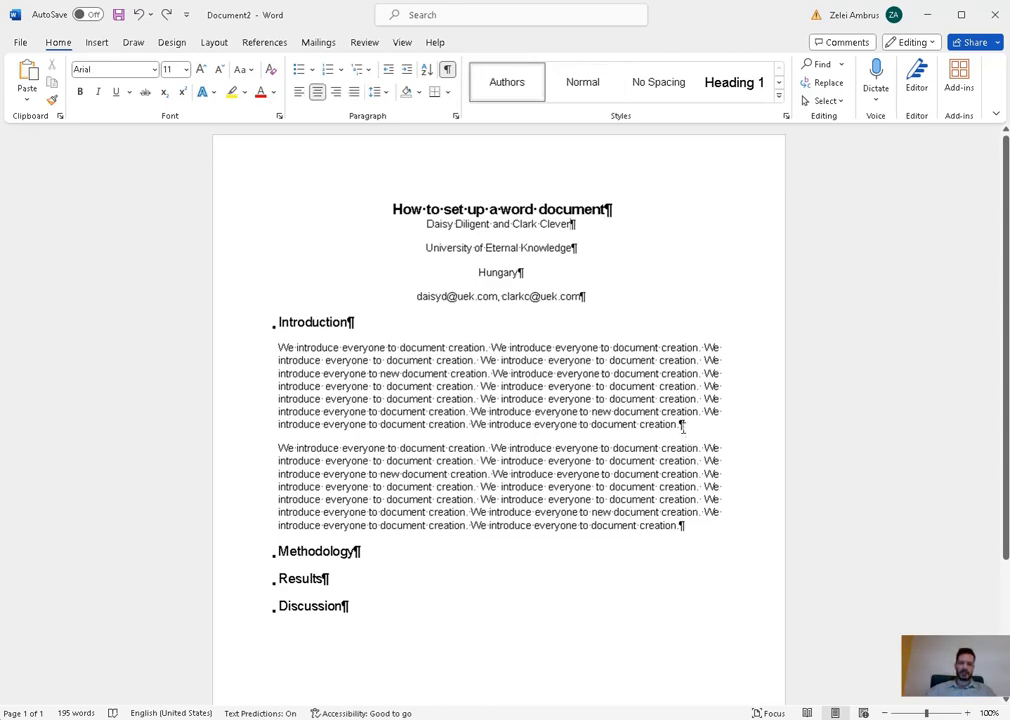
pyautogui.click(597, 253)
pyautogui.press('Delete')
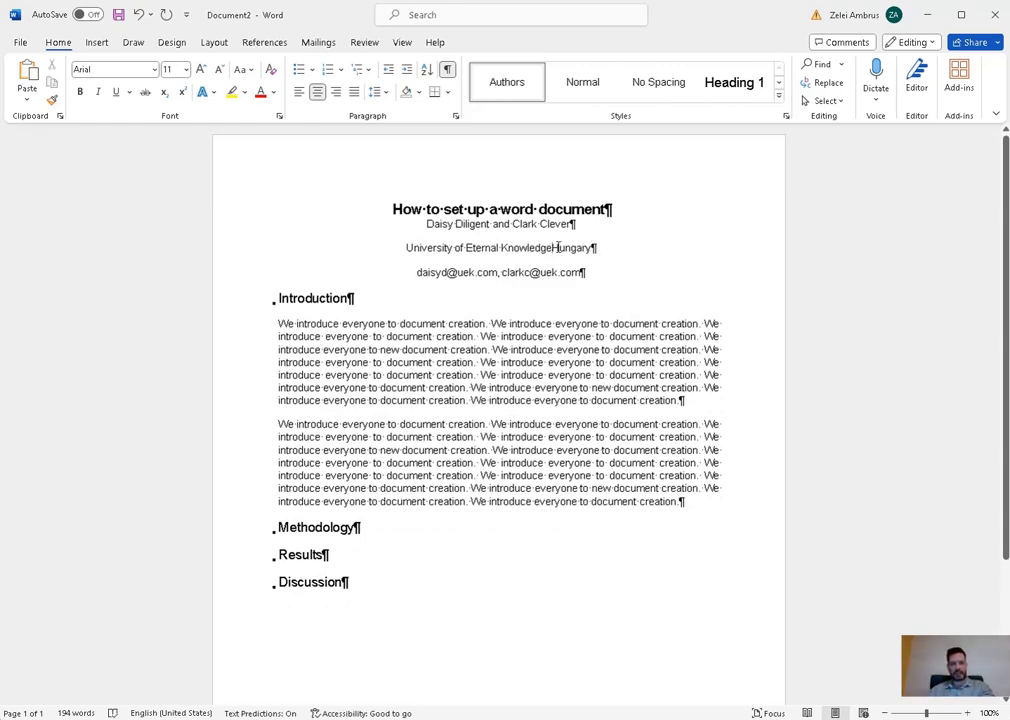
pyautogui.hotkey('shift', 'Return')
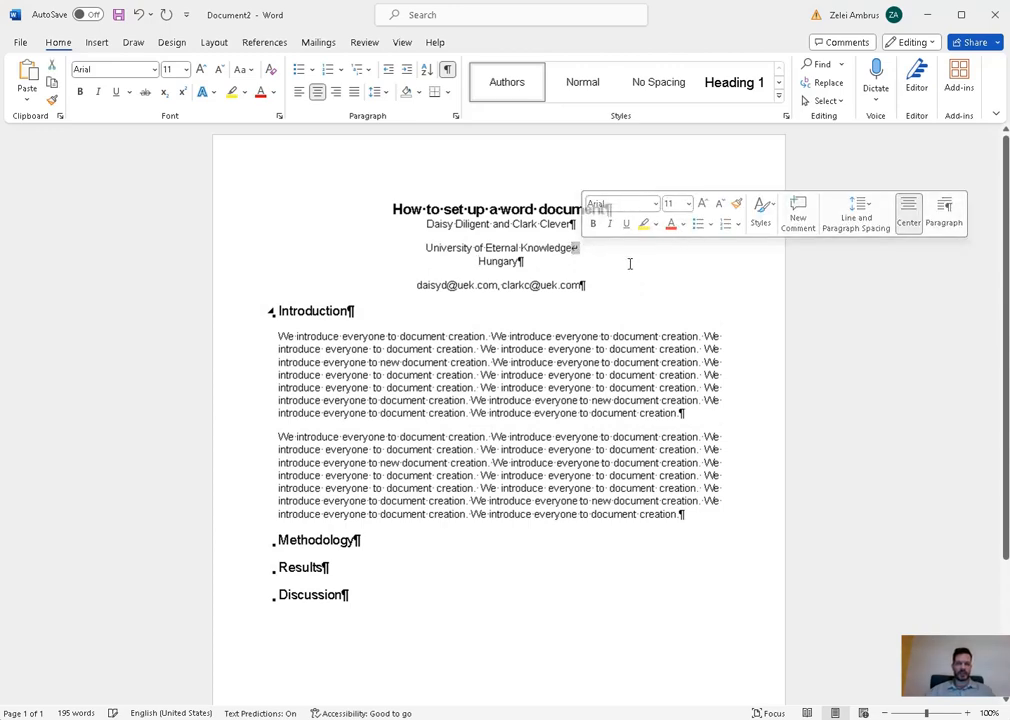
pyautogui.click(546, 259)
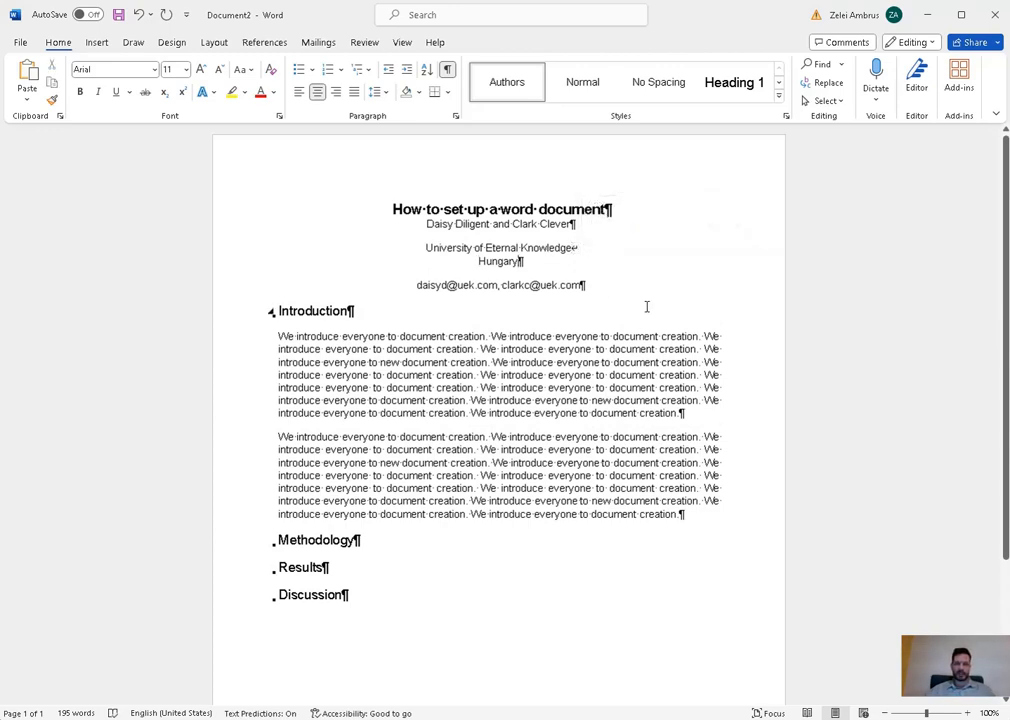
pyautogui.press('Delete')
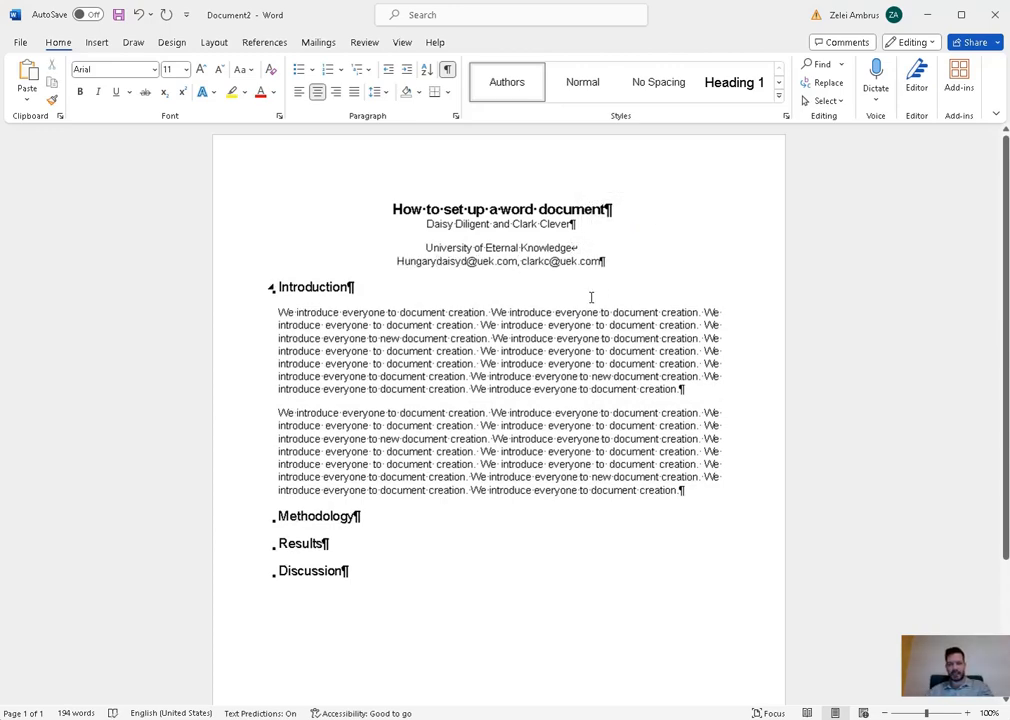
pyautogui.hotkey('shift', 'Return')
# - Select the author-name line and the affiliation block to check they are separate paragraphs
pyautogui.moveTo(428, 247); pyautogui.dragTo(594, 271)
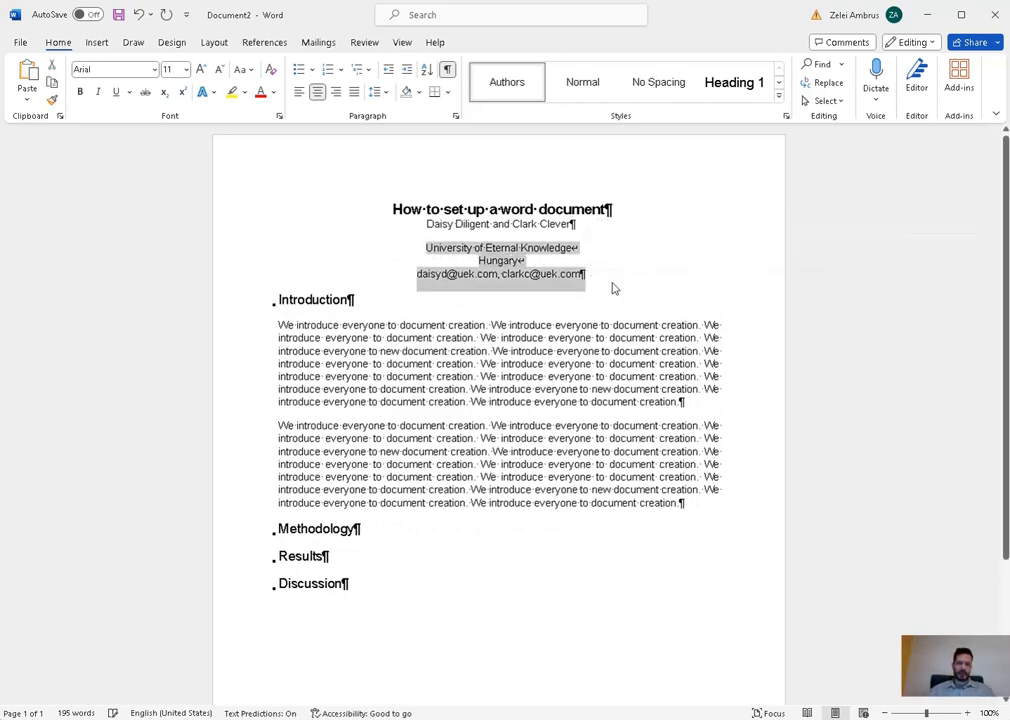
pyautogui.click(496, 265)
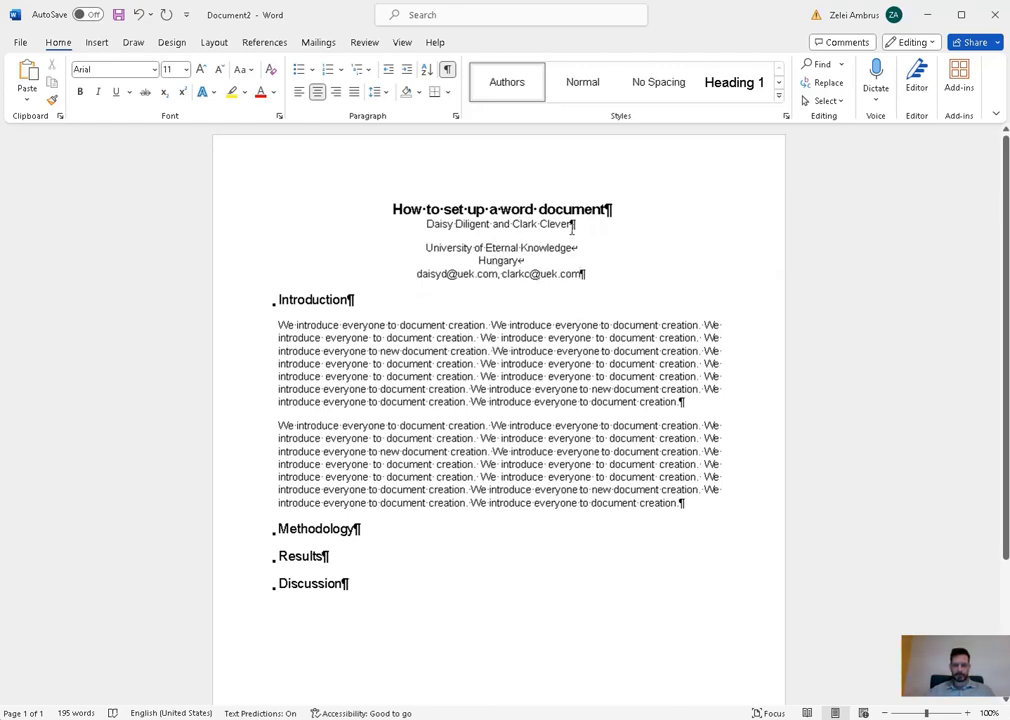
pyautogui.moveTo(583, 226); pyautogui.dragTo(425, 225)
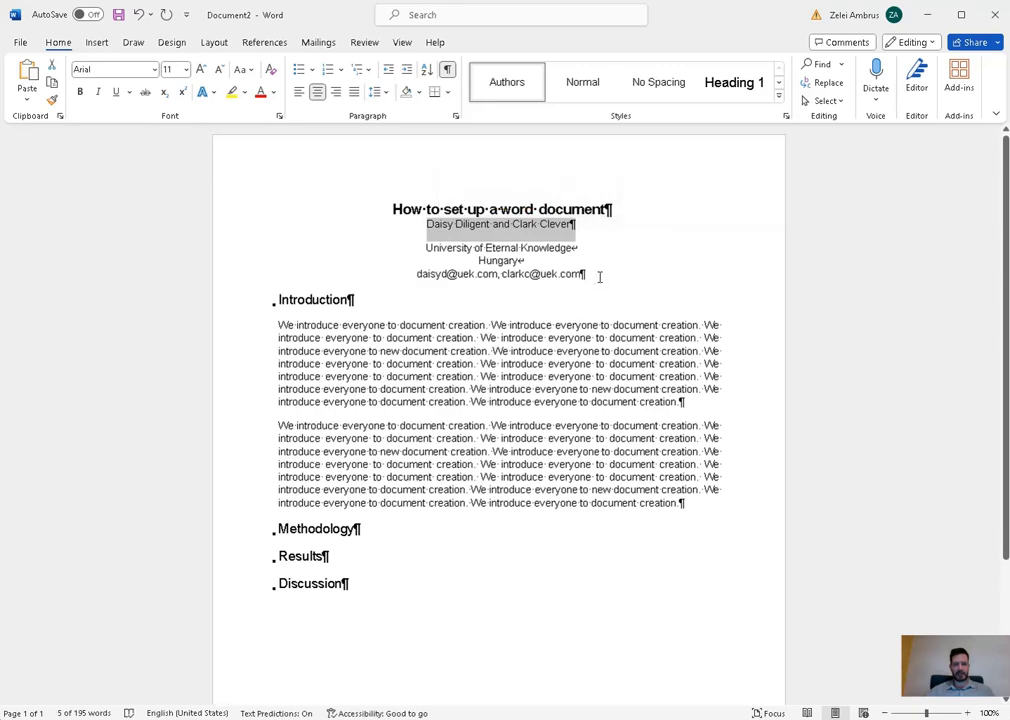
pyautogui.moveTo(600, 277); pyautogui.dragTo(415, 248)
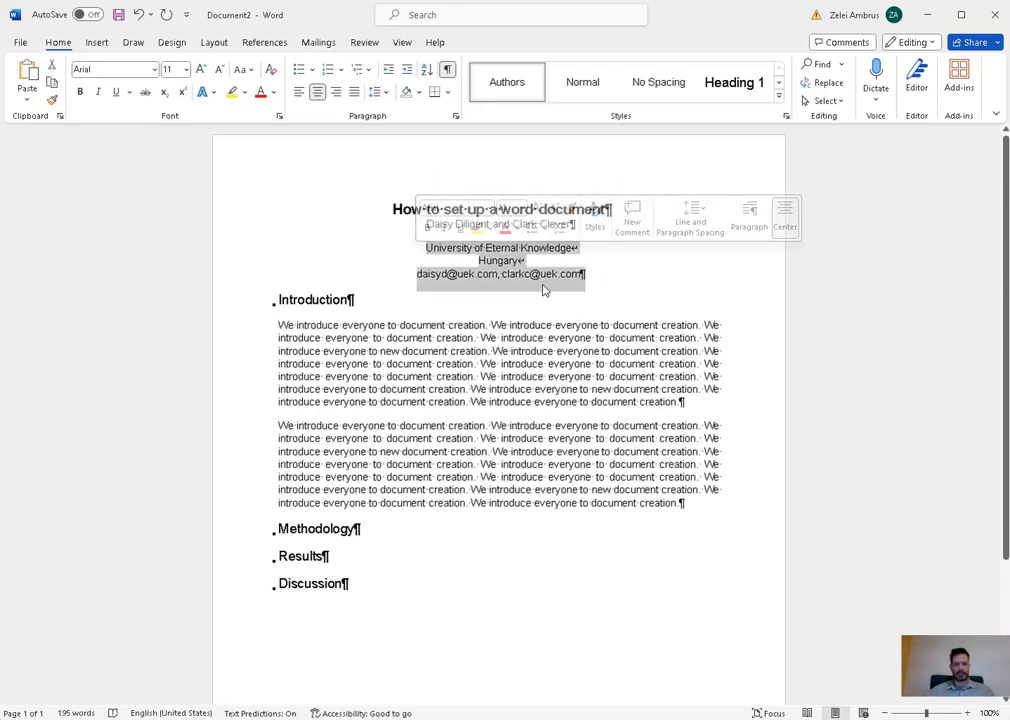
pyautogui.click(660, 289)
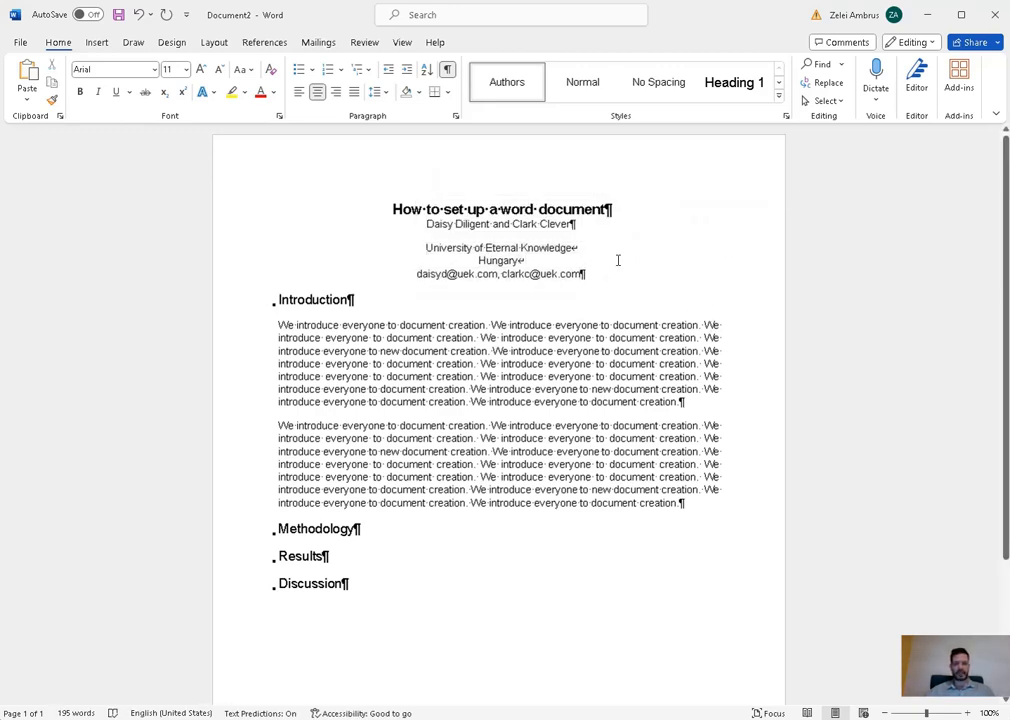
pyautogui.click(593, 209)
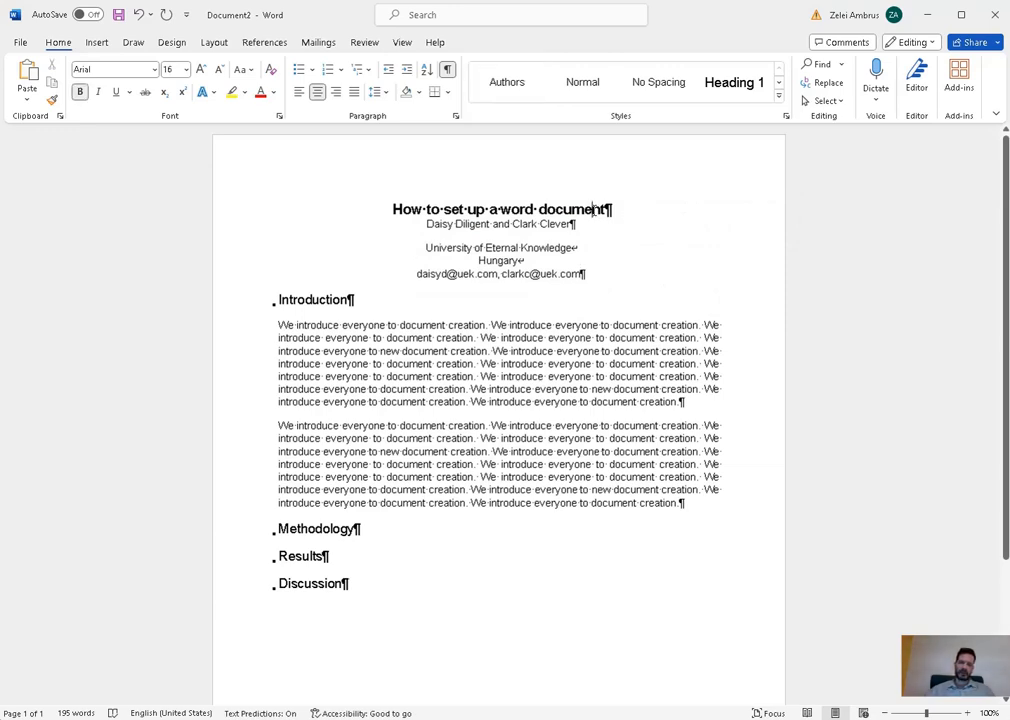
# - In the Title style's paragraph settings, set Spacing Before to 30 pt and After to 20 pt
pyautogui.click(778, 97)
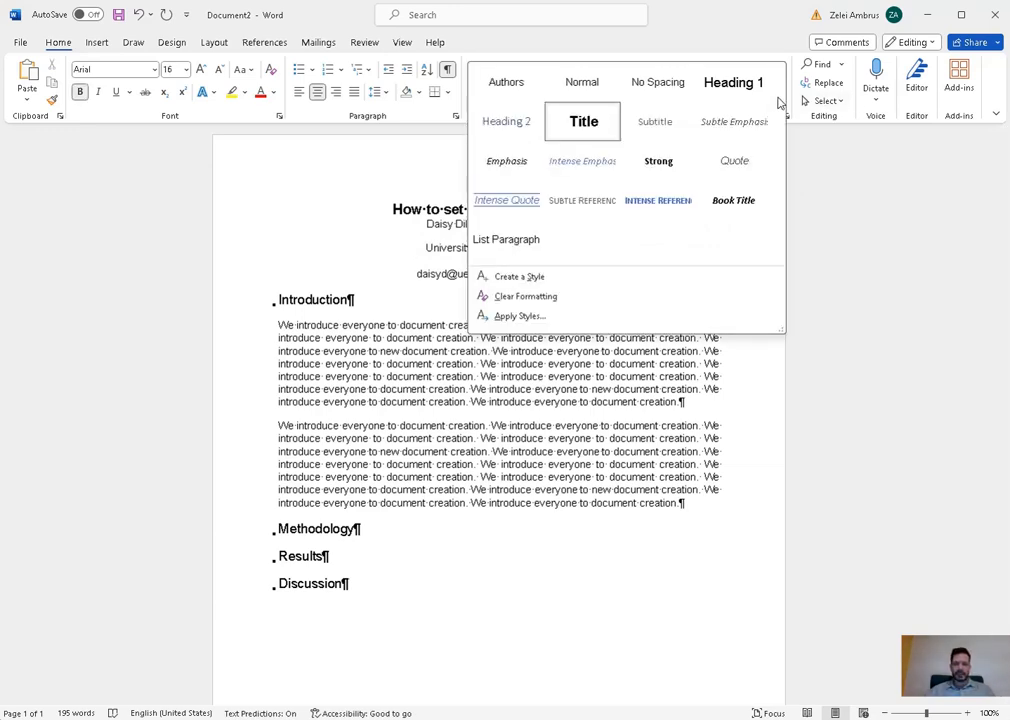
pyautogui.rightClick(592, 113)
pyautogui.click(615, 141)
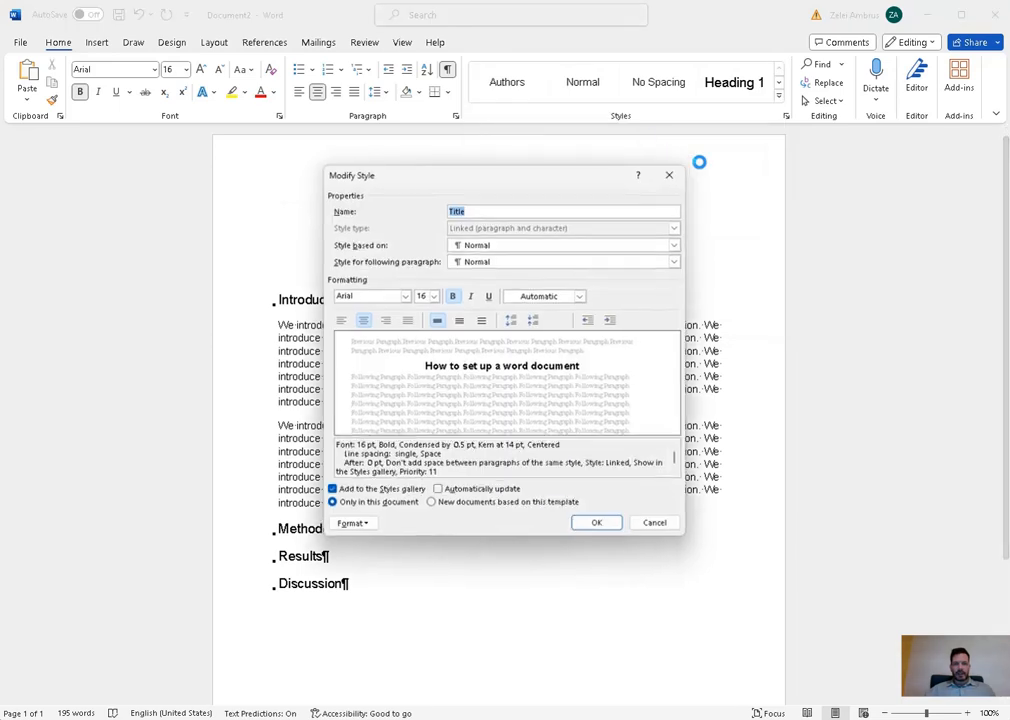
pyautogui.click(358, 524)
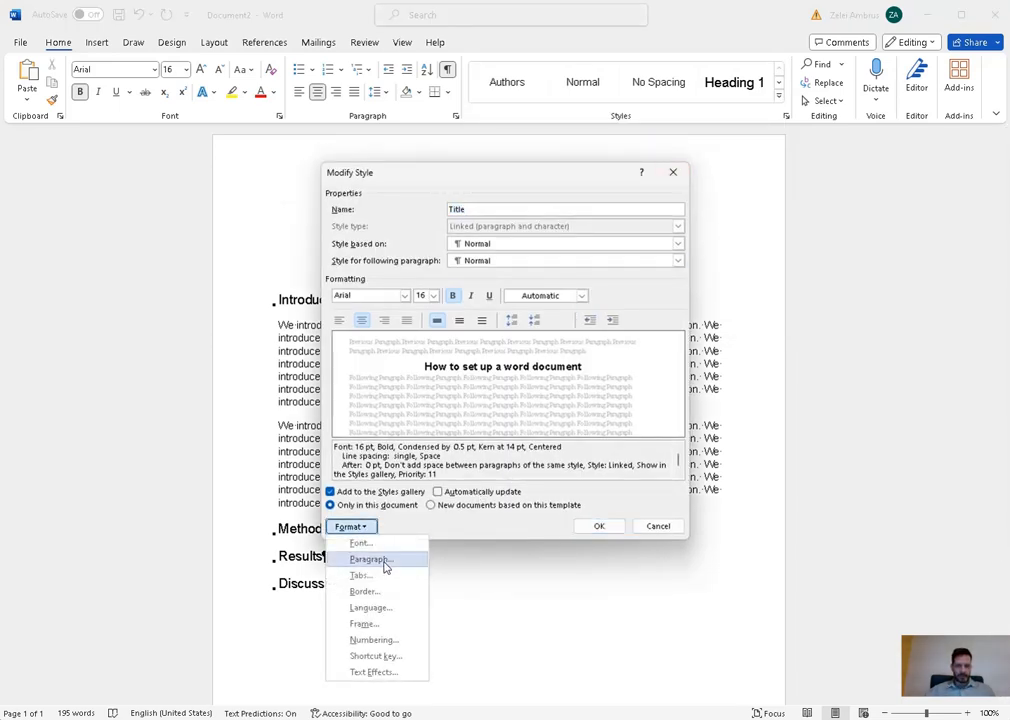
pyautogui.click(380, 560)
pyautogui.doubleClick(433, 390)
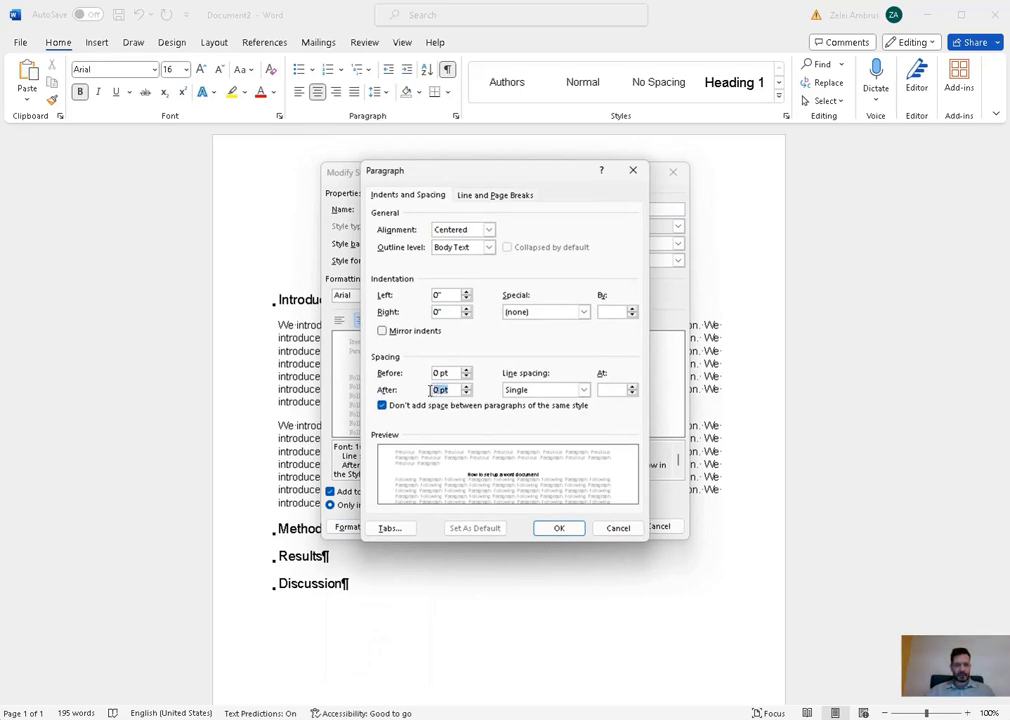
pyautogui.write('30')
pyautogui.press('BackSpace')
pyautogui.press('BackSpace')
pyautogui.write('20')
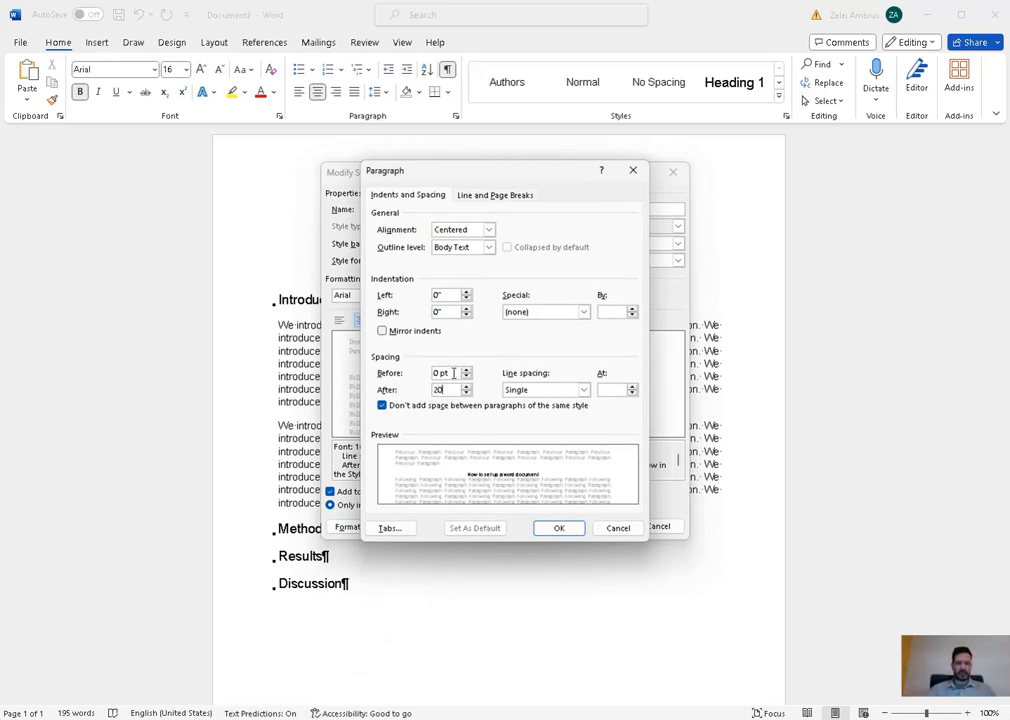
pyautogui.doubleClick(440, 373)
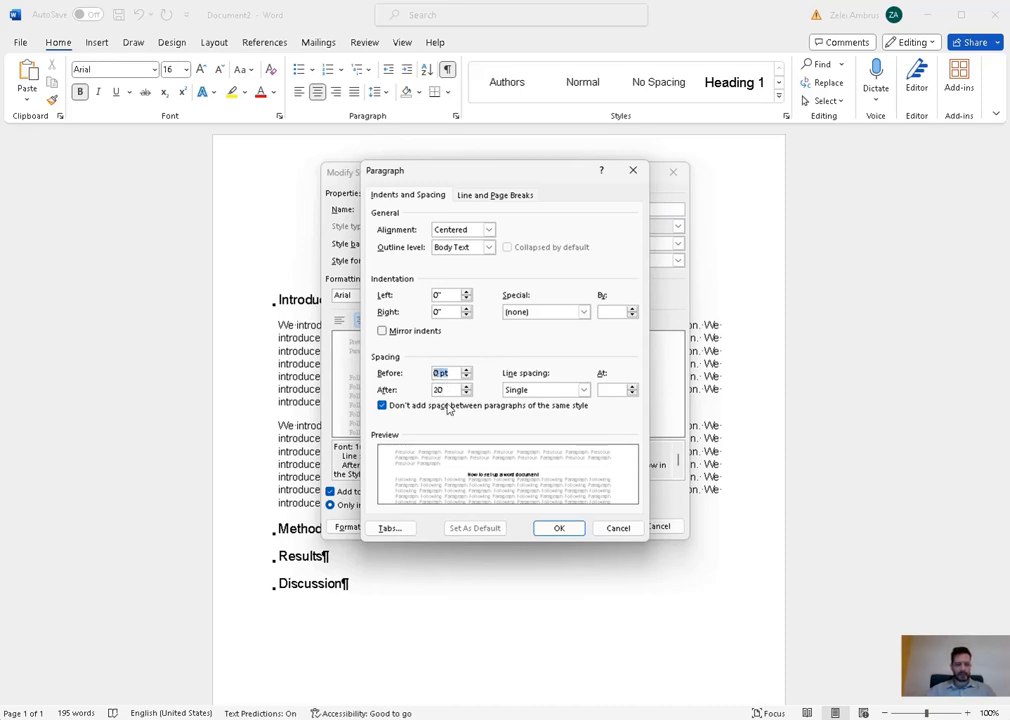
pyautogui.write('30')
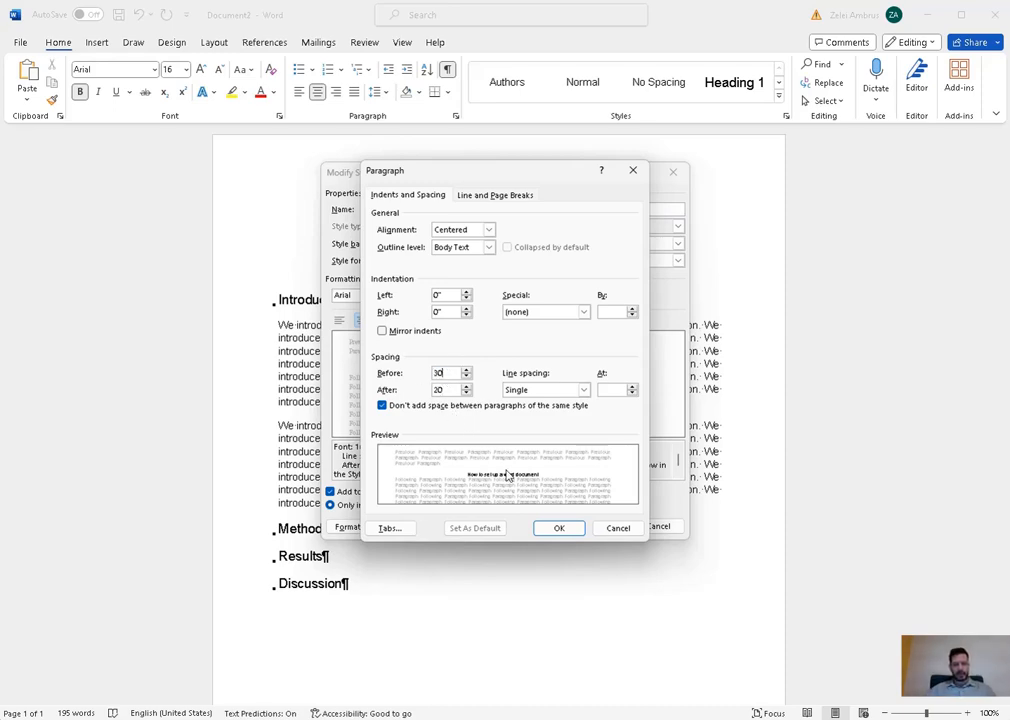
pyautogui.click(559, 527)
pyautogui.click(592, 531)
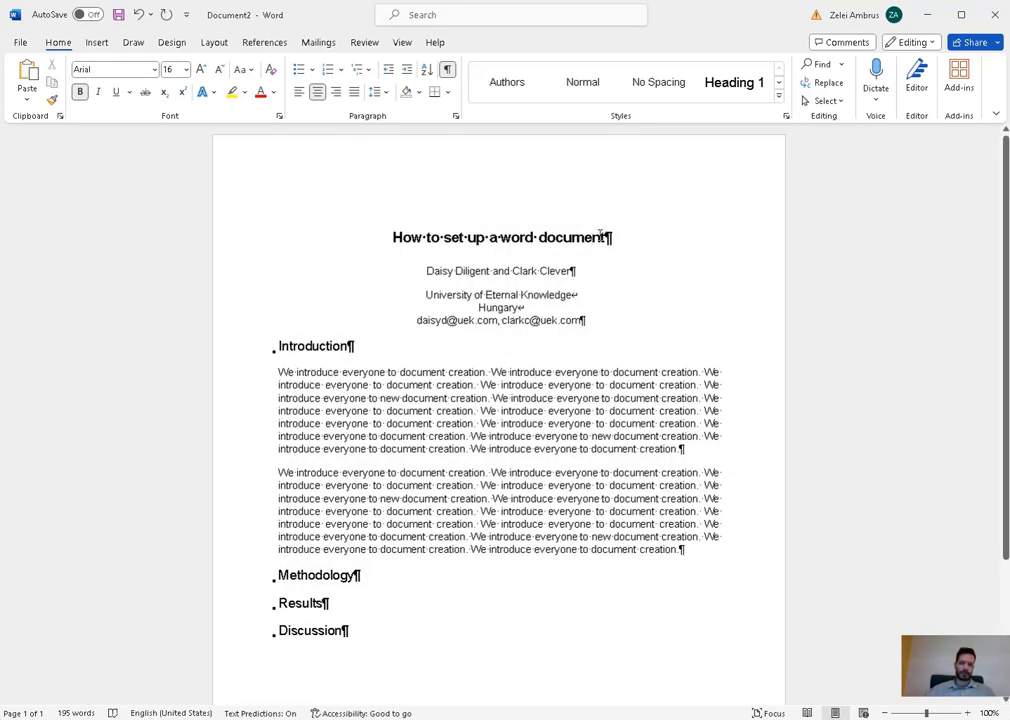
pyautogui.scroll(-2, 446, 586)
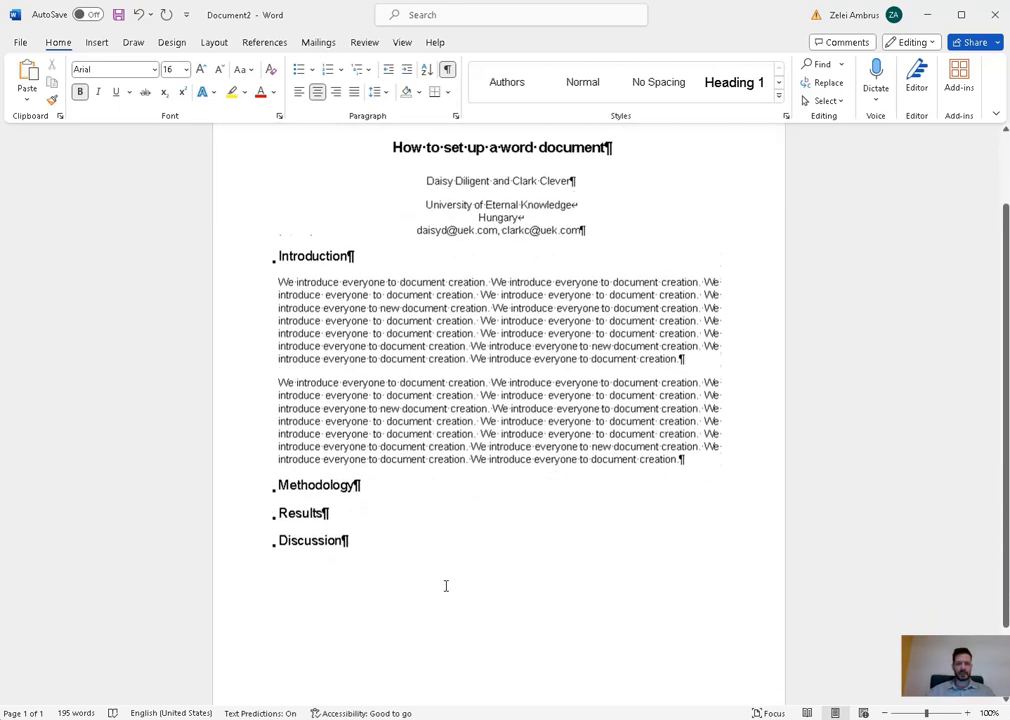
pyautogui.scroll(-1, 446, 586)
pyautogui.scroll(1, 457, 440)
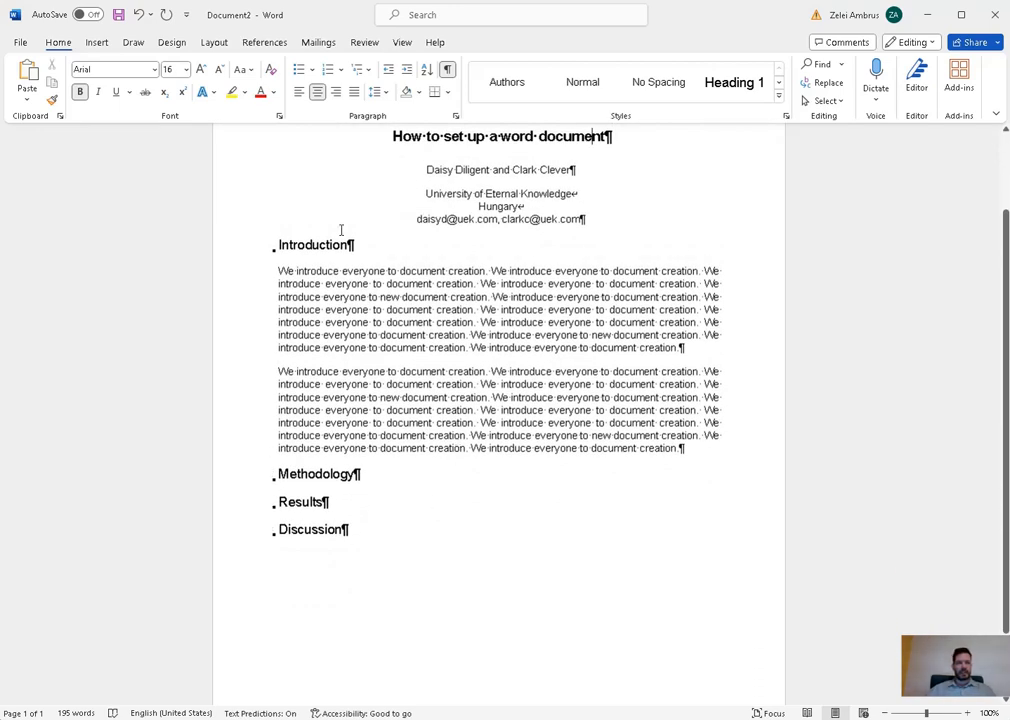
# - Apply the '1 Heading 1 / 1.1 Heading 2' multilevel list, then add an empty line under Methodology
pyautogui.click(366, 247)
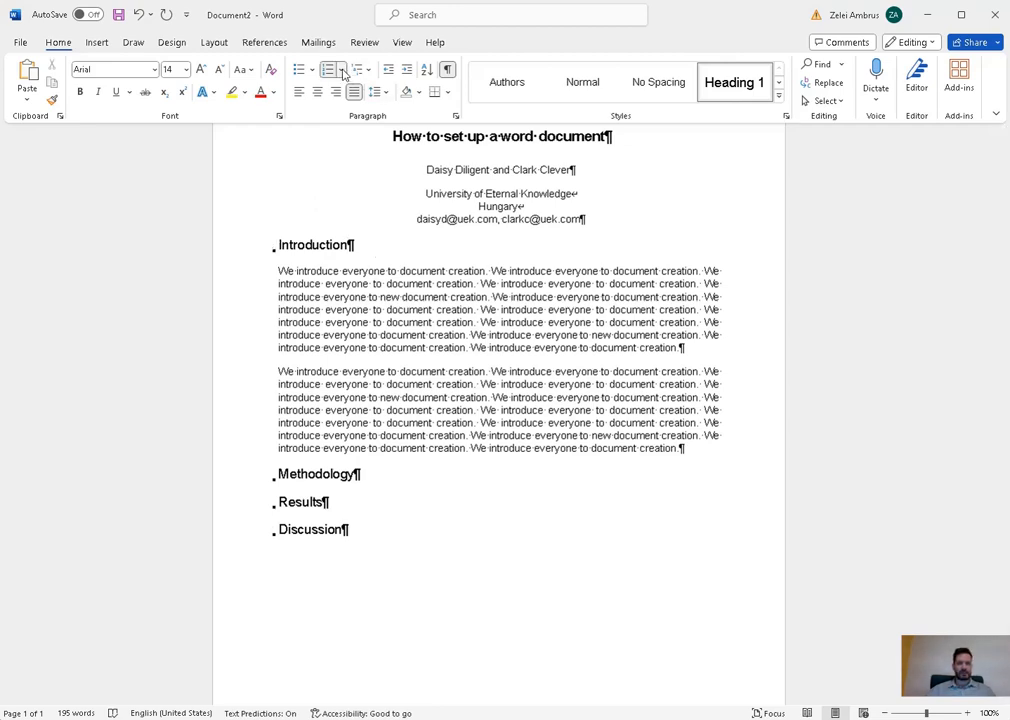
pyautogui.click(341, 69)
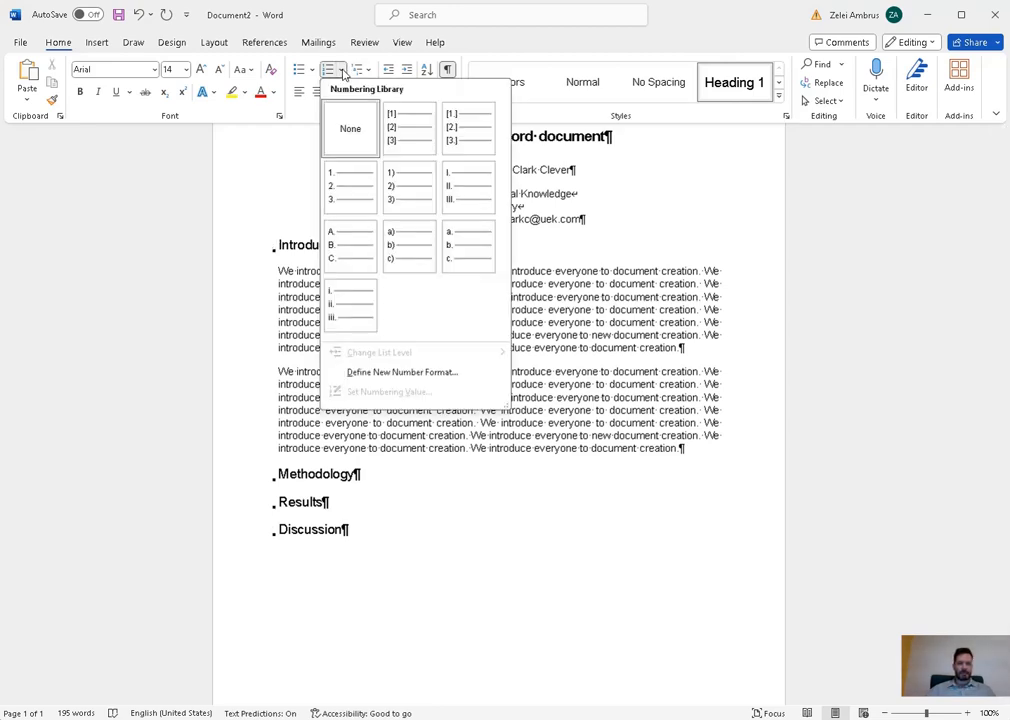
pyautogui.click(343, 73)
pyautogui.click(366, 70)
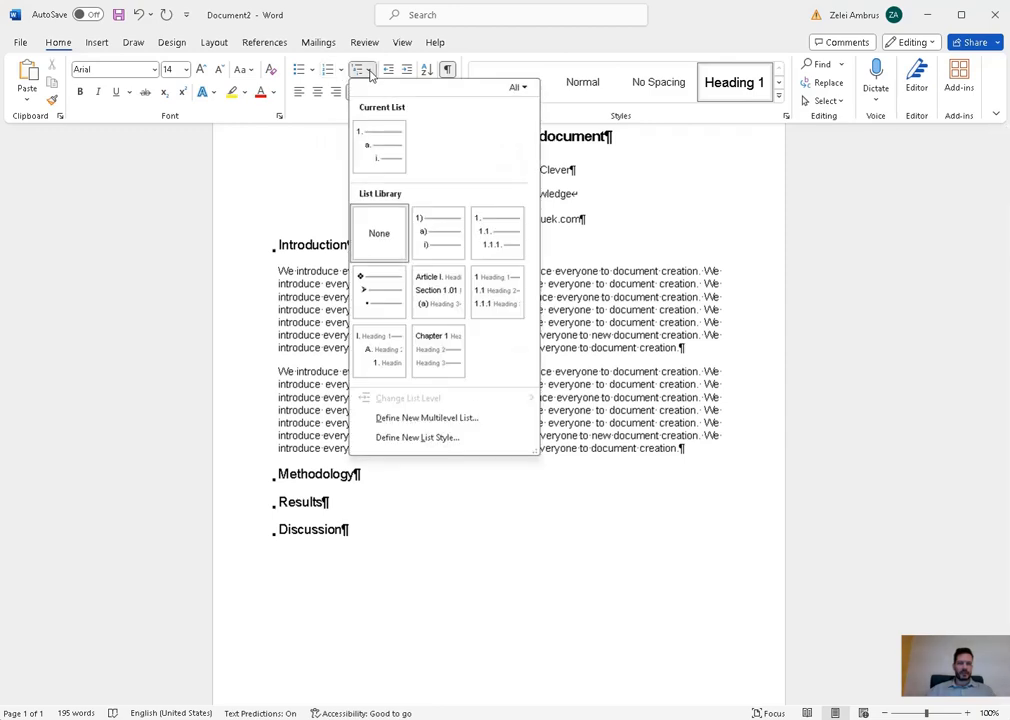
pyautogui.moveTo(501, 313)
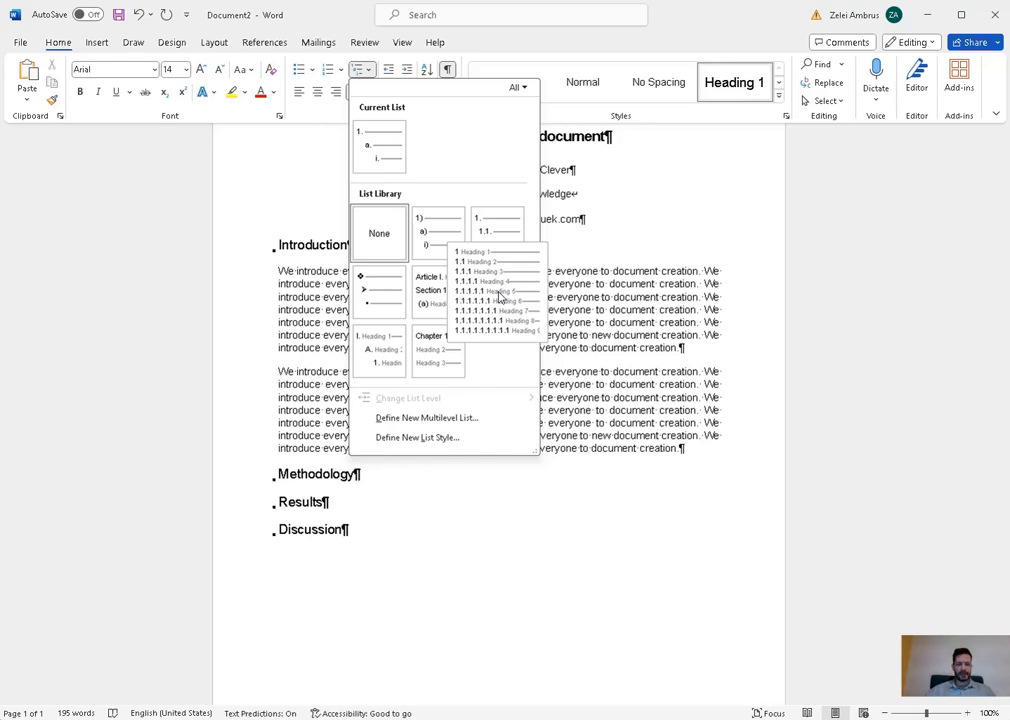
pyautogui.click(501, 297)
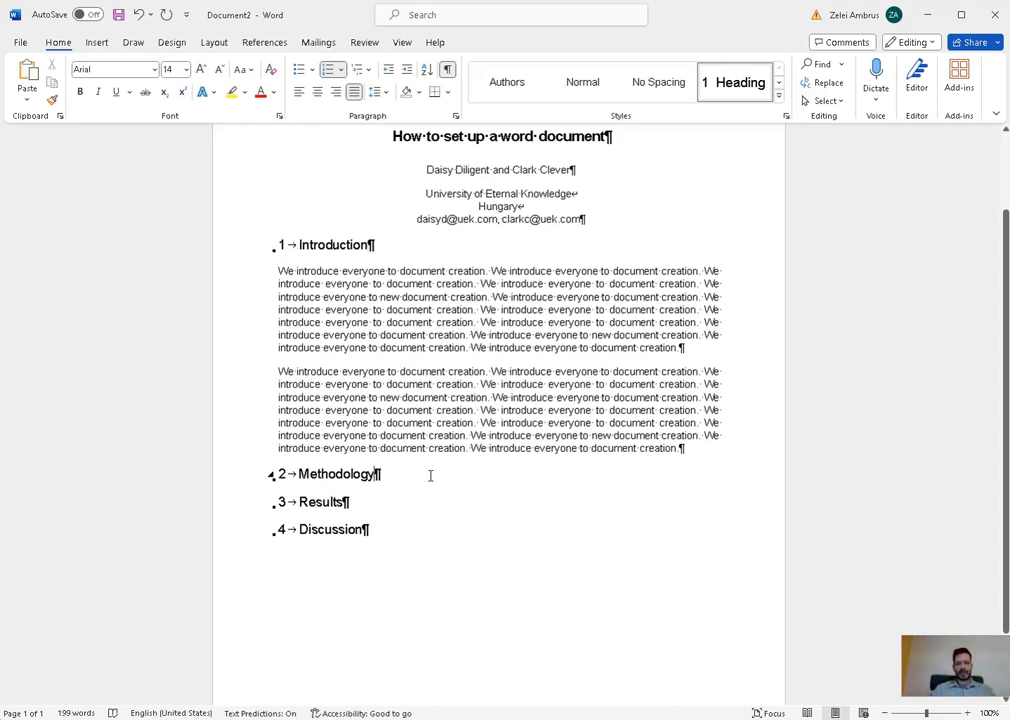
pyautogui.press('Return')
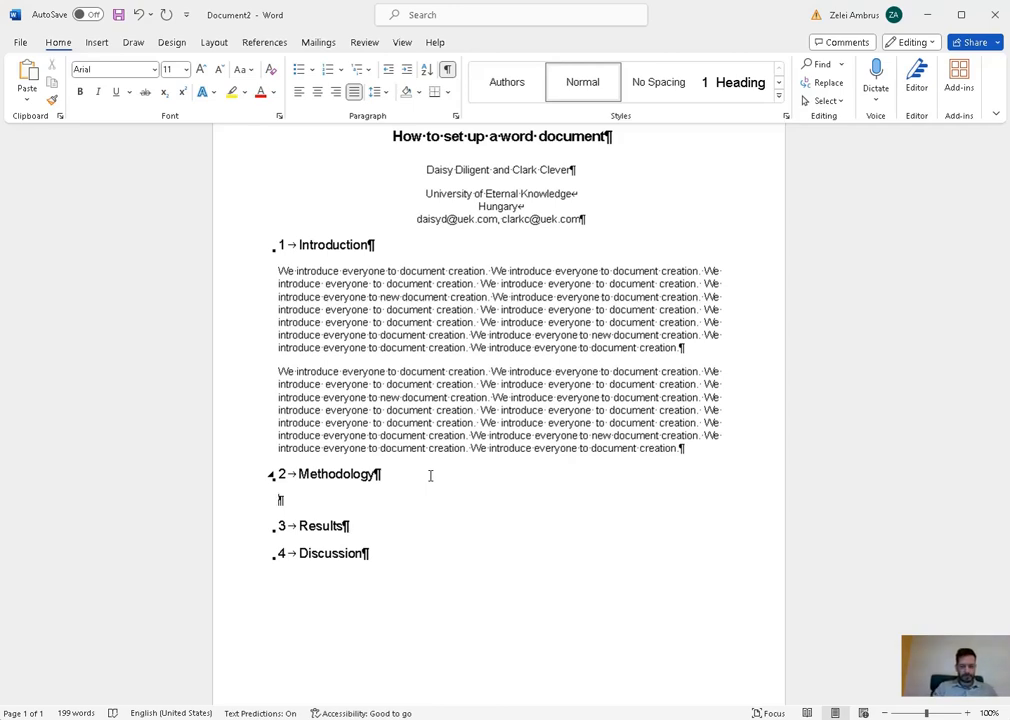
# - Under 2 Methodology, type and select 'These are simple things, but we can create something great with'
pyautogui.write('We a')
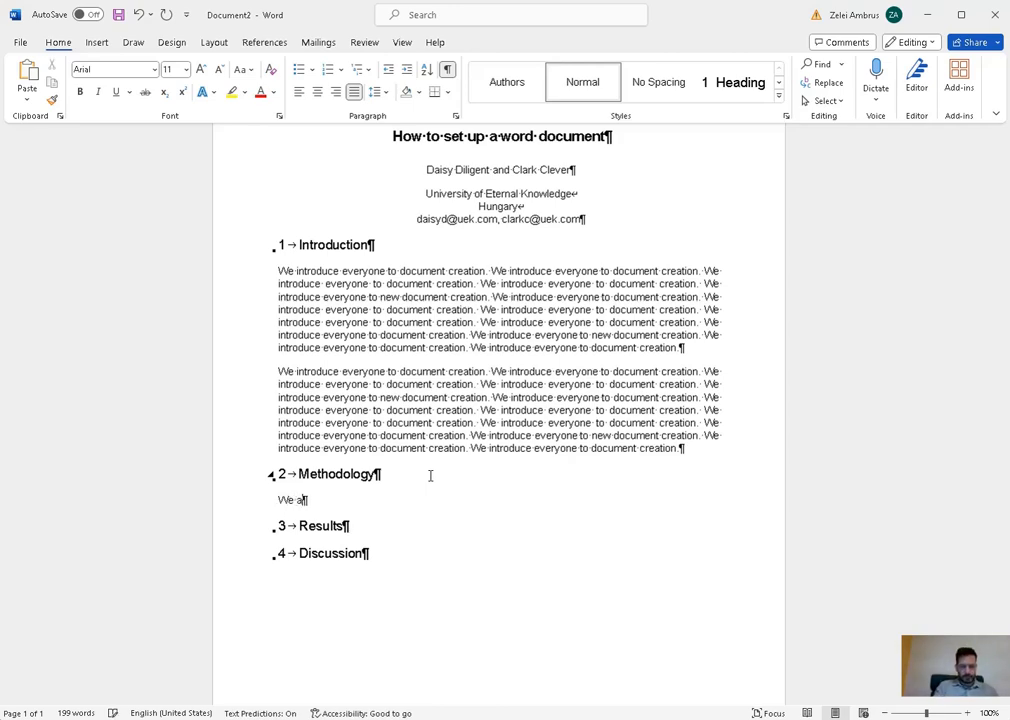
pyautogui.press('BackSpace')
pyautogui.press('BackSpace')
pyautogui.press('BackSpace')
pyautogui.press('BackSpace')
pyautogui.press('BackSpace')
pyautogui.write('These are simple th')
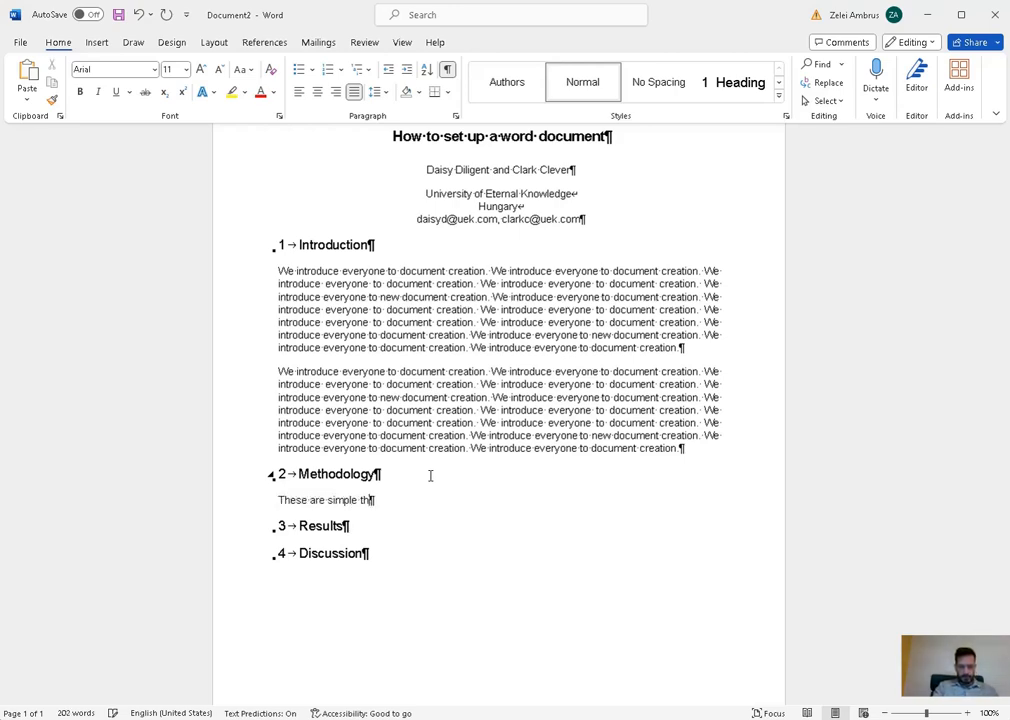
pyautogui.write('ings')
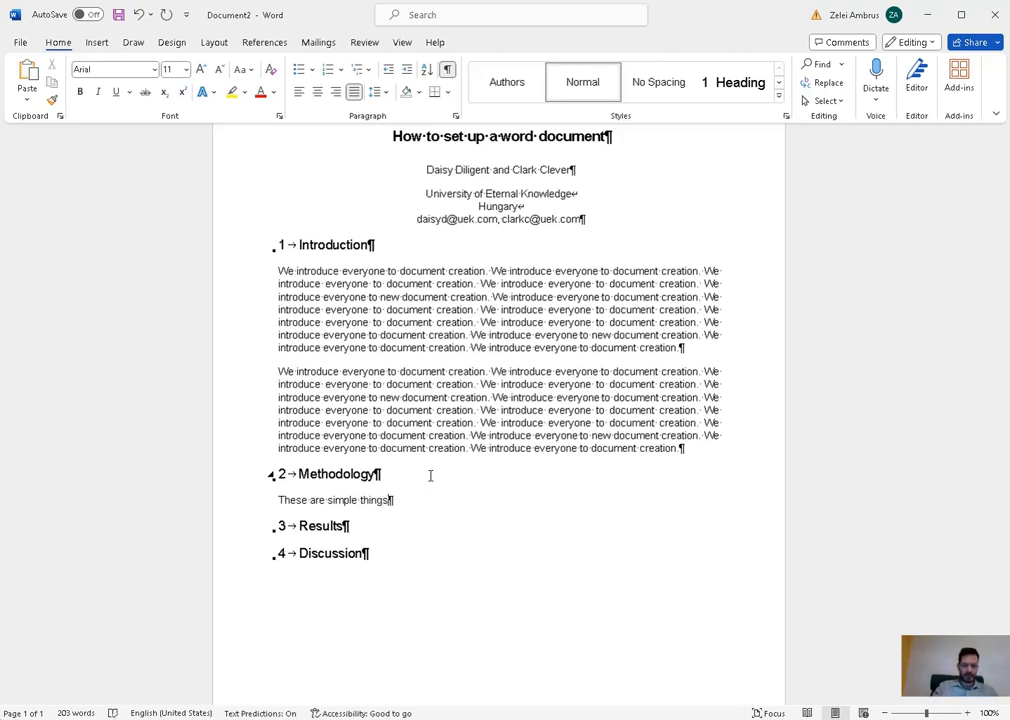
pyautogui.write(', but we ')
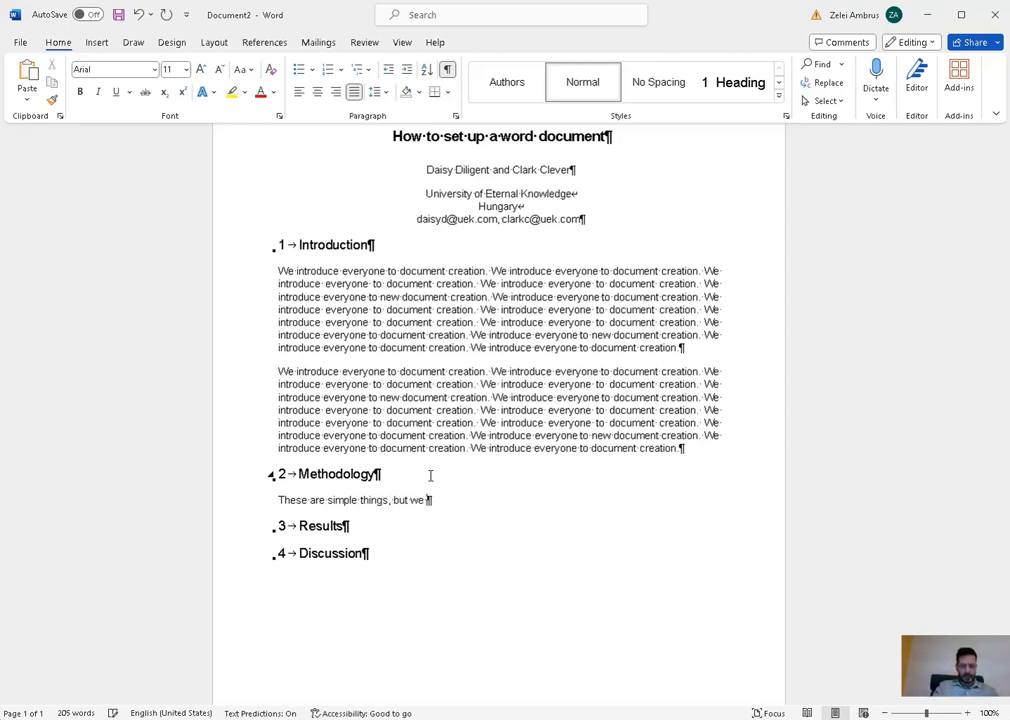
pyautogui.write('can create somethin')
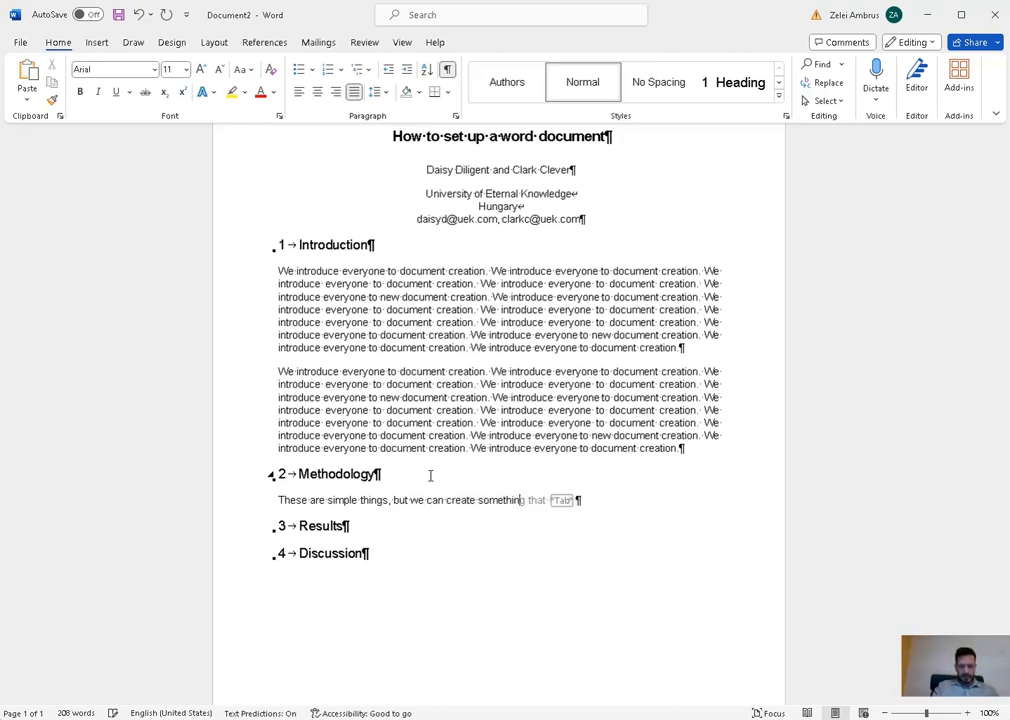
pyautogui.write('g great with')
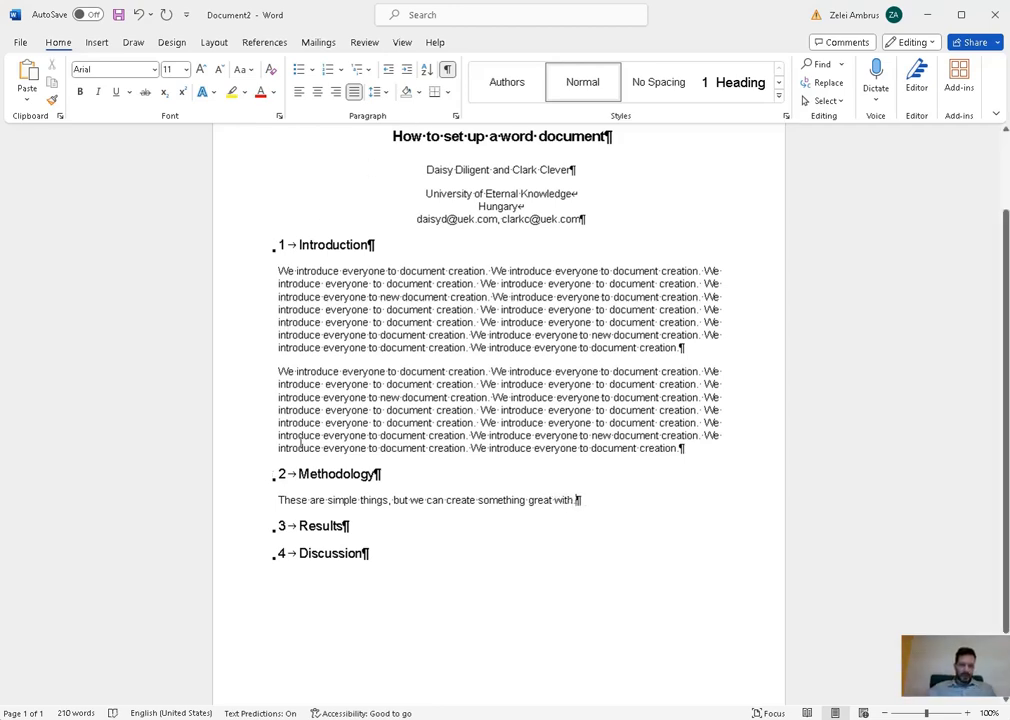
pyautogui.moveTo(277, 500); pyautogui.dragTo(582, 499)
# - Copy the Methodology sentence and paste a second copy right after it
pyautogui.write('We introduce everyone to document creation. We introduce everyone to document creation. We introduce everyone to document creation. We introduce everyone to document creation. We introduce everyone to new document creation. We introduce everyone to document creation. We introduce everyone to document creation. We introduce everyone to document creation. We introduce everyone to document creation. We introduce everyone to document creation. We introduce everyone to document creation. We introduce everyone to new document creation. We introduce everyone to document creation. We introduce everyone to document creation.')
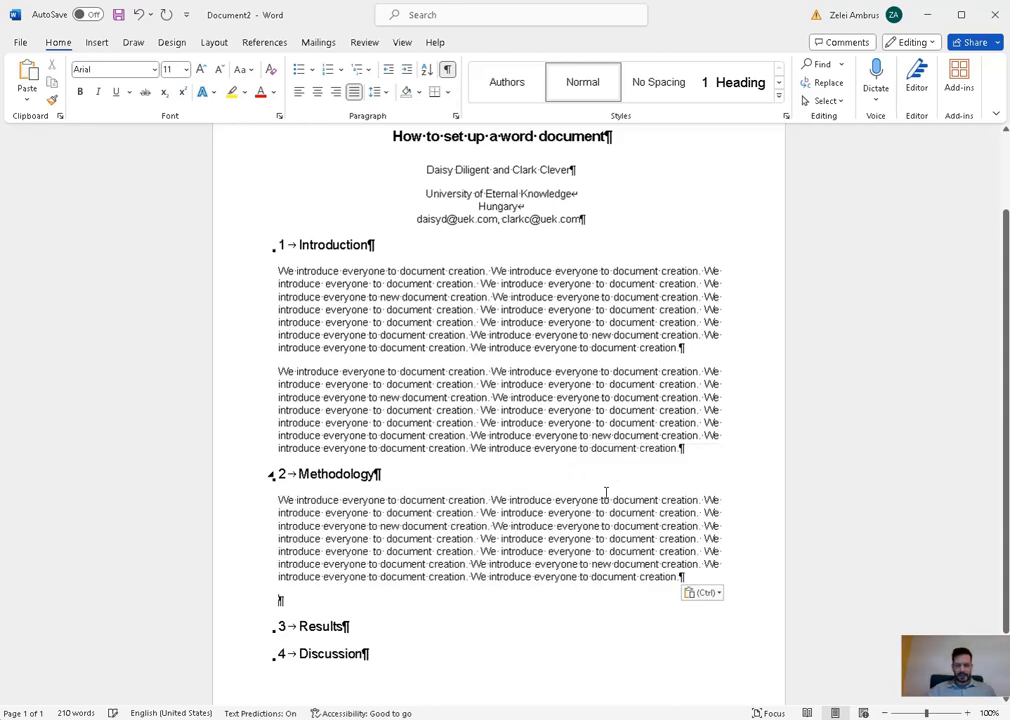
pyautogui.hotkey('ctrl', 'z')
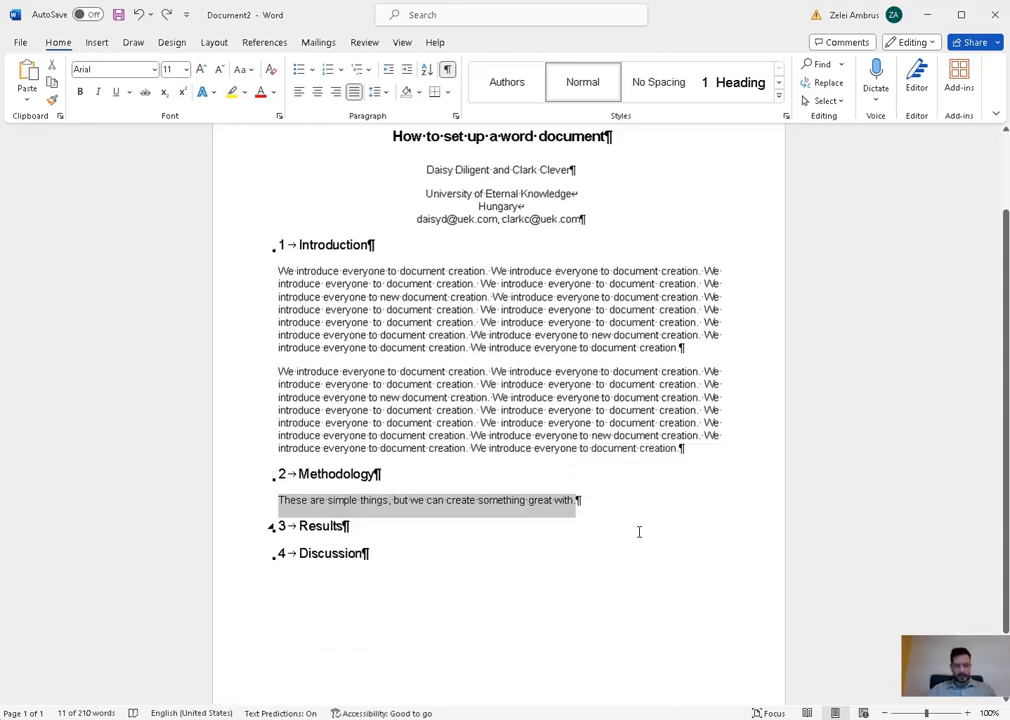
pyautogui.hotkey('ctrl', 'y')
pyautogui.hotkey('ctrl', 'z')
pyautogui.hotkey('ctrl', 'c')
pyautogui.click(602, 497)
pyautogui.hotkey('ctrl', 'v')
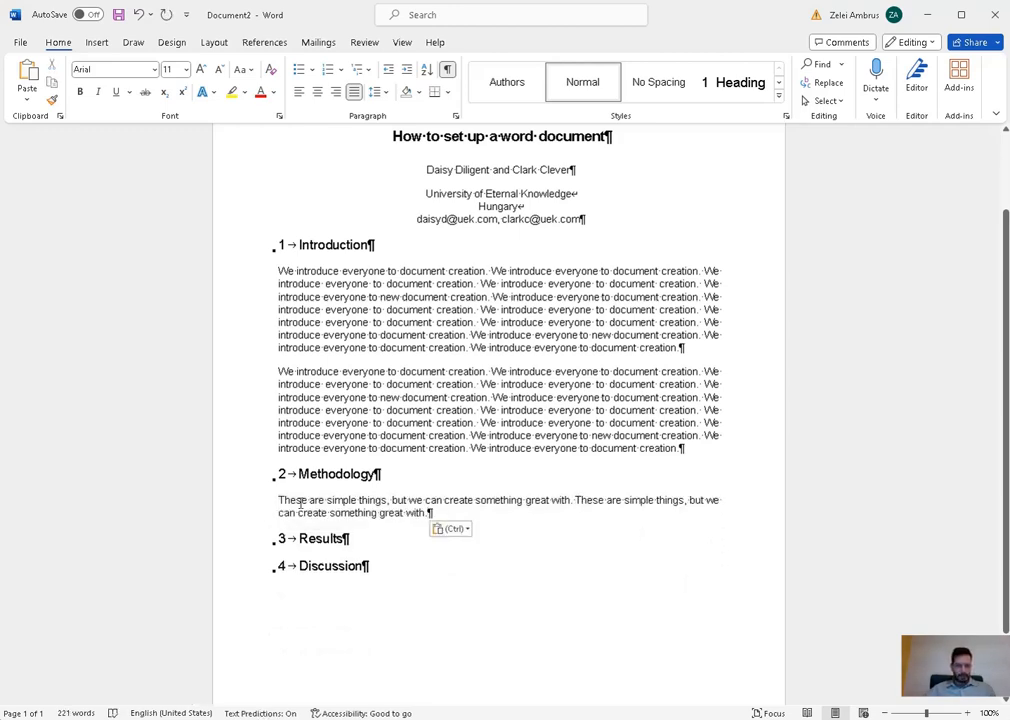
# - Copy the doubled sentences and paste them three more times at the paragraph's end
pyautogui.moveTo(300, 503); pyautogui.dragTo(433, 514)
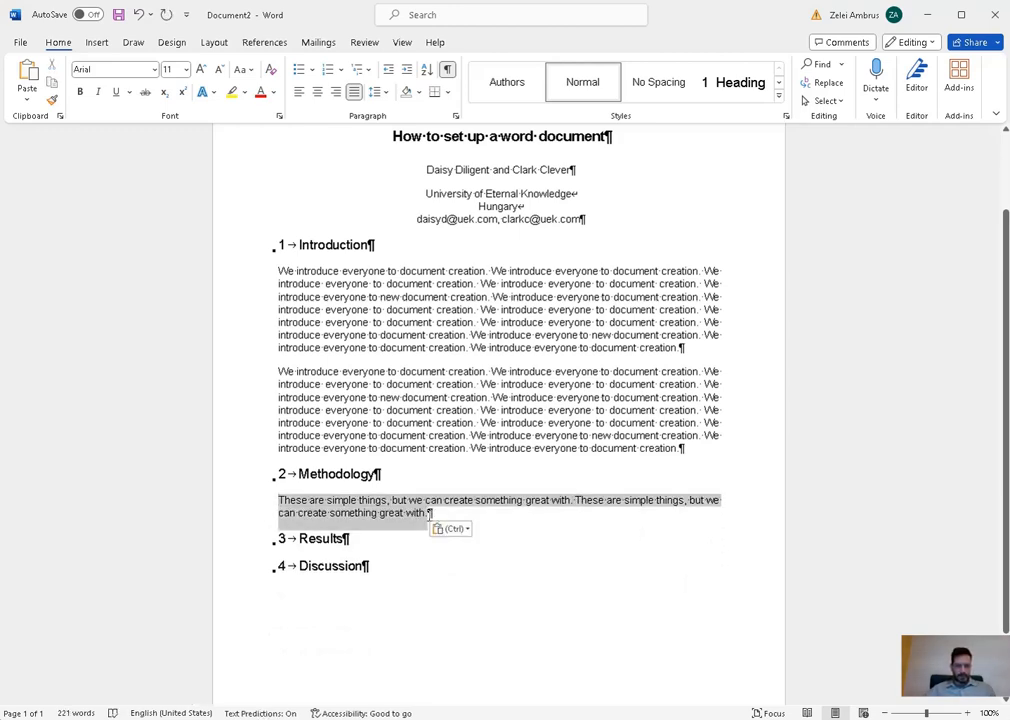
pyautogui.hotkey('ctrl', 'c')
pyautogui.click(482, 517)
pyautogui.hotkey('ctrl', 'v')
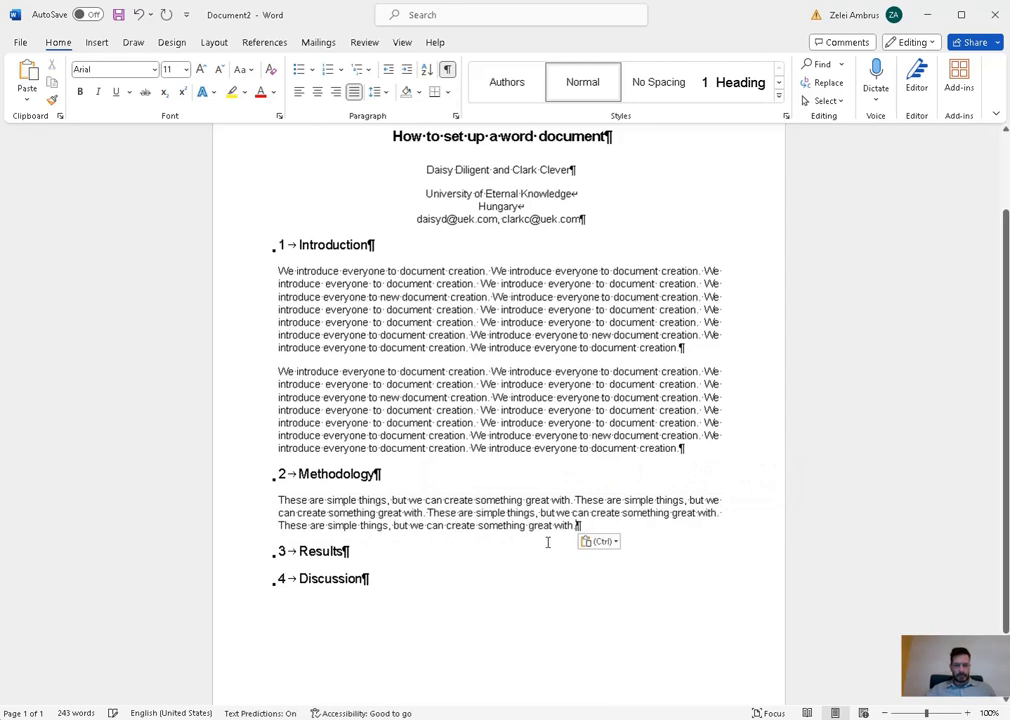
pyautogui.hotkey('ctrl', 'v')
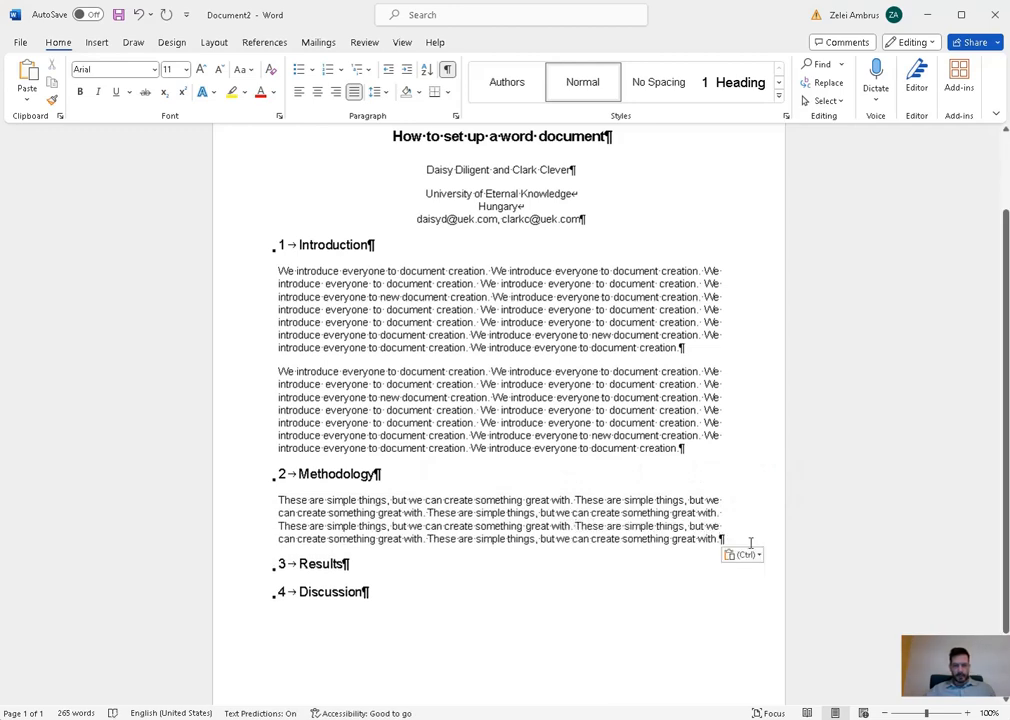
pyautogui.hotkey('ctrl', 'v')
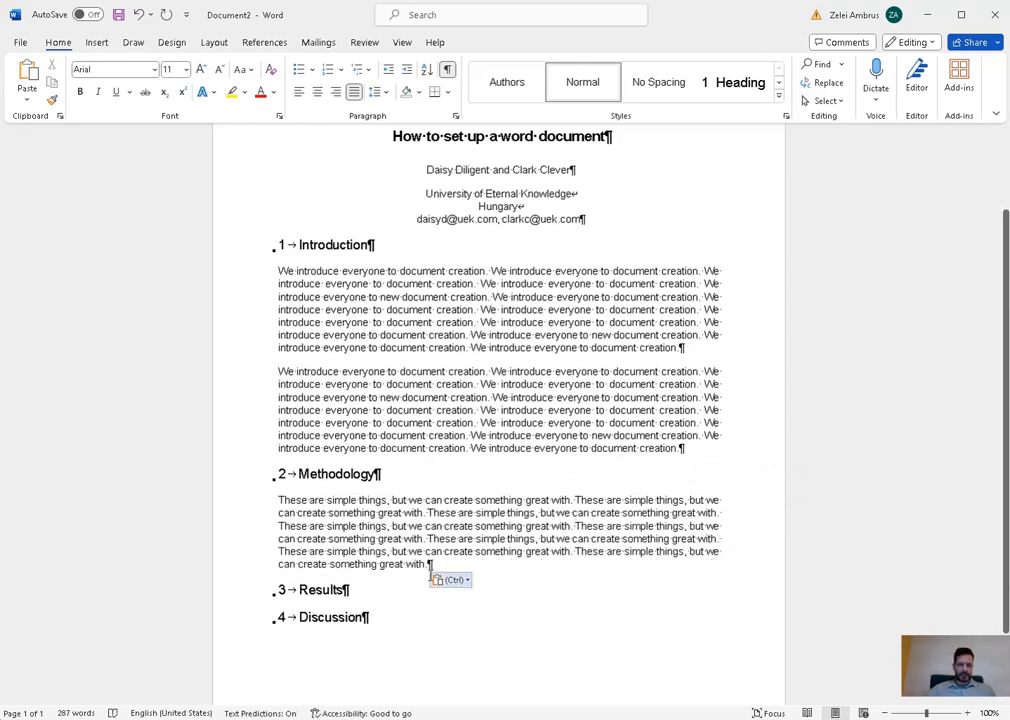
# - Paste two copies of the whole paragraph as new paragraphs, adding an empty line after the first
pyautogui.tripleClick(436, 566)
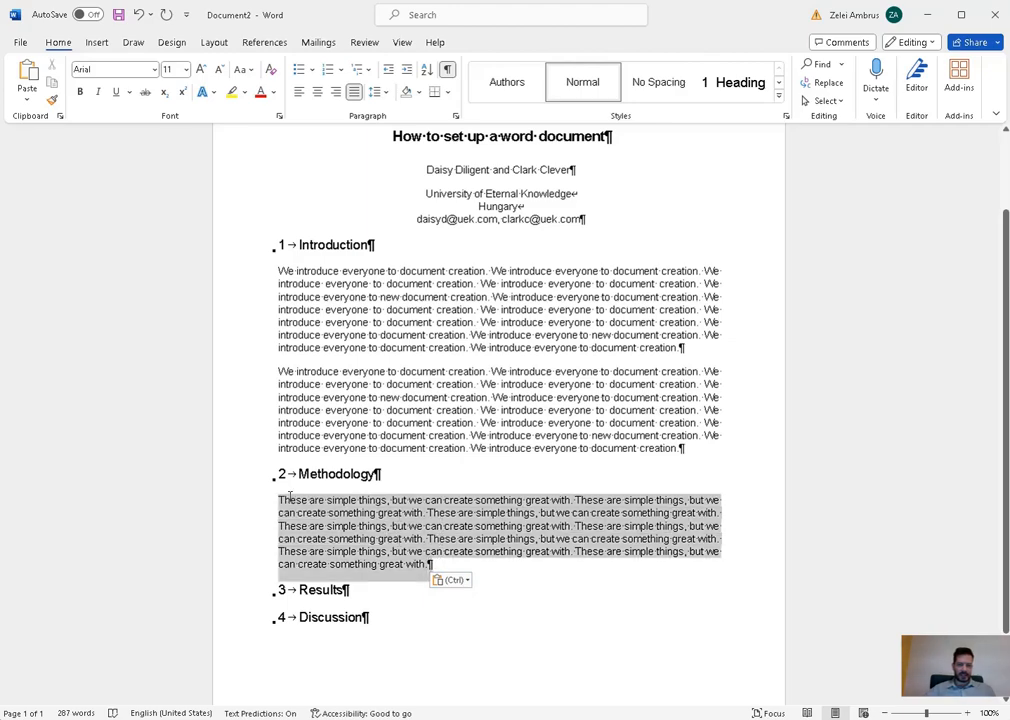
pyautogui.hotkey('ctrl', 'c')
pyautogui.click(485, 571)
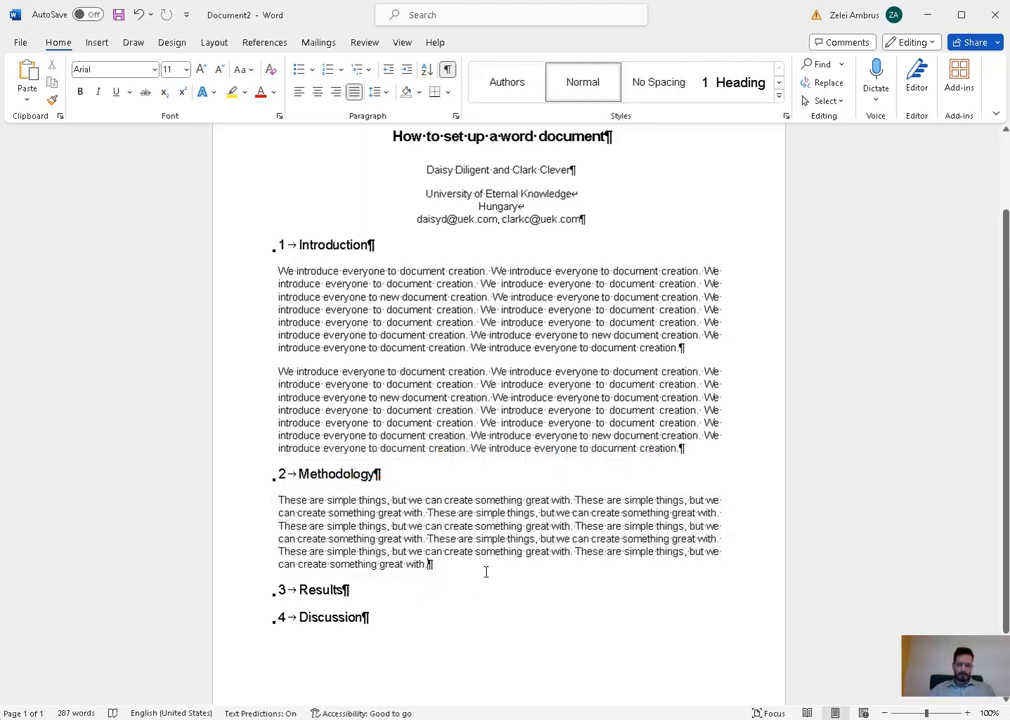
pyautogui.press('Return')
pyautogui.hotkey('ctrl', 'v')
pyautogui.hotkey('ctrl', 'v')
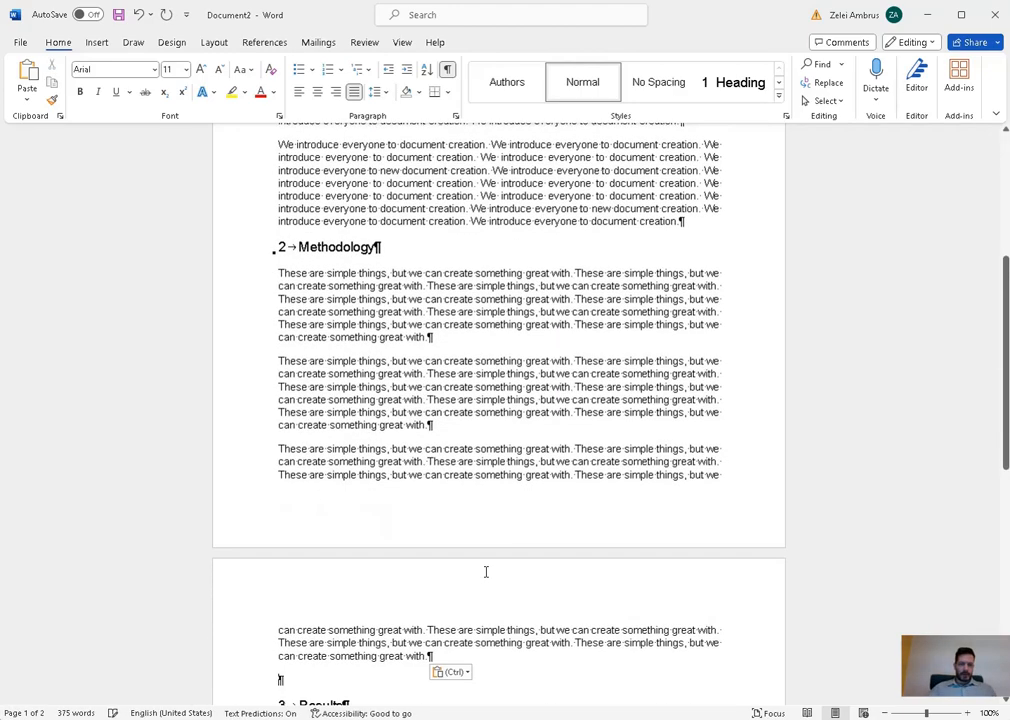
pyautogui.hotkey('ctrl', 'v')
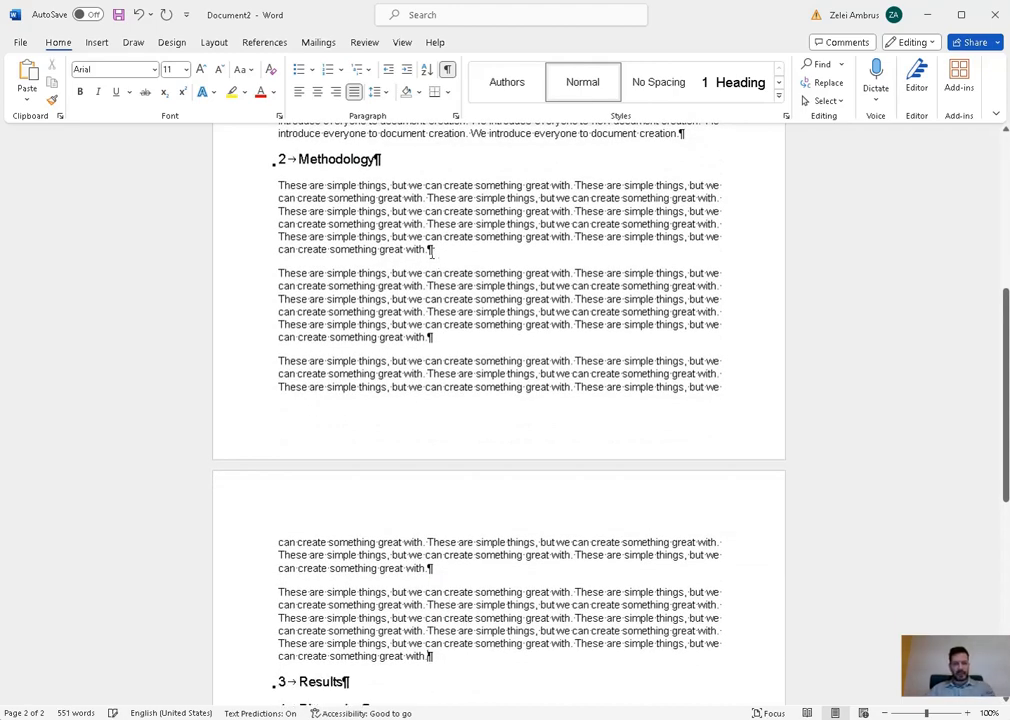
pyautogui.click(447, 253)
pyautogui.press('Return')
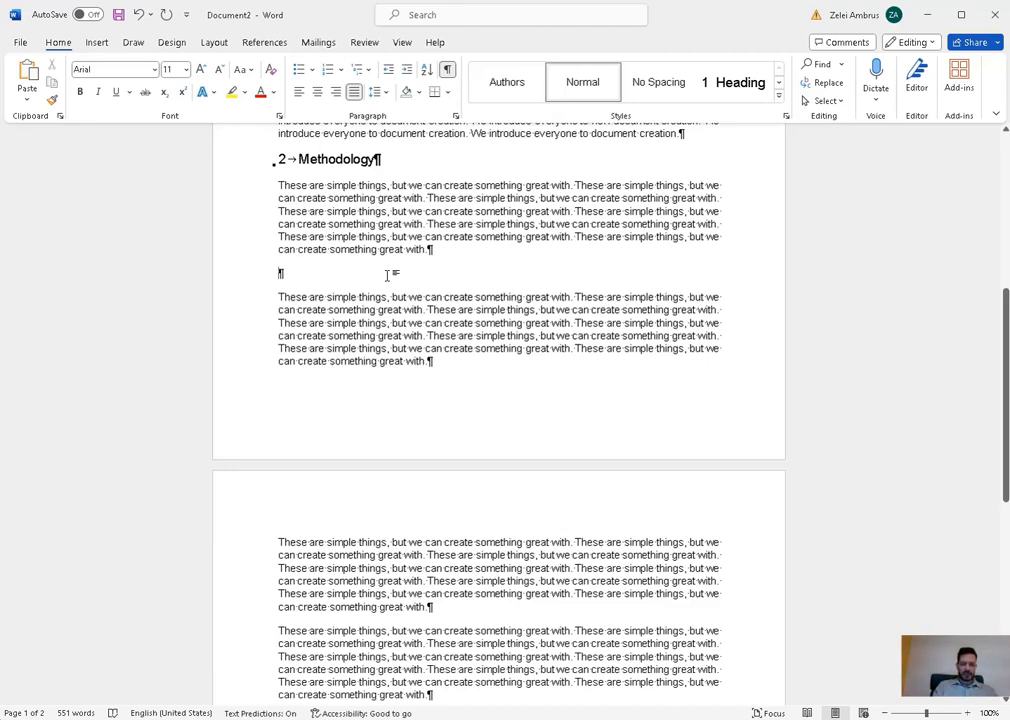
# - Type the subheading lines 'Method of text generation' and 'Analysis method' between the Methodology paragraphs
pyautogui.write('Me')
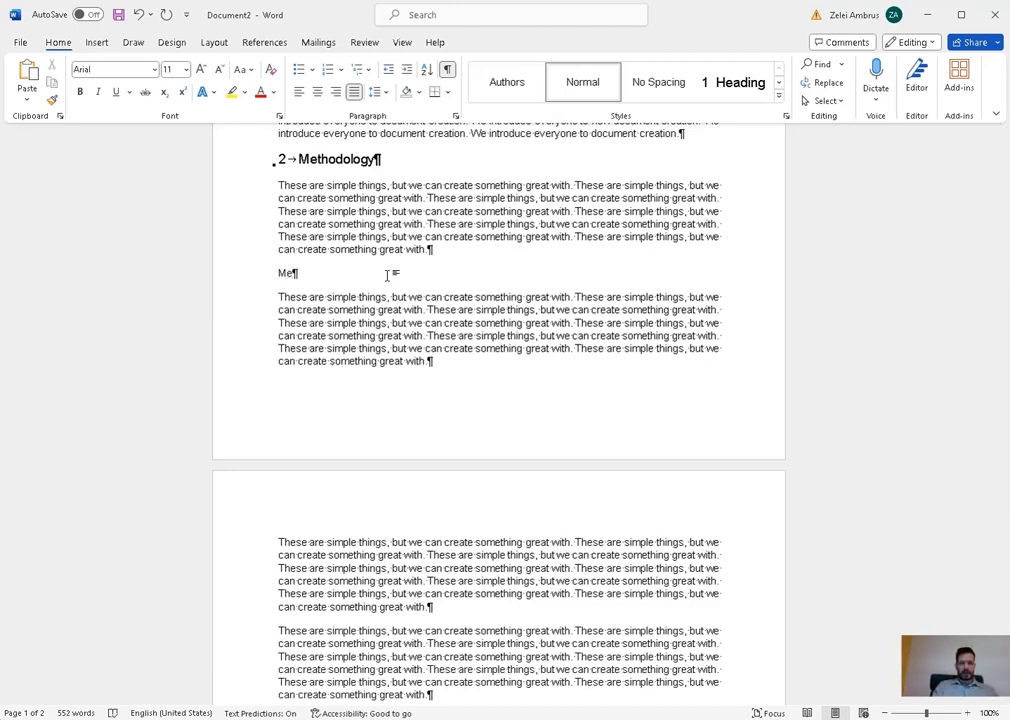
pyautogui.press('BackSpace')
pyautogui.write('ethod of text')
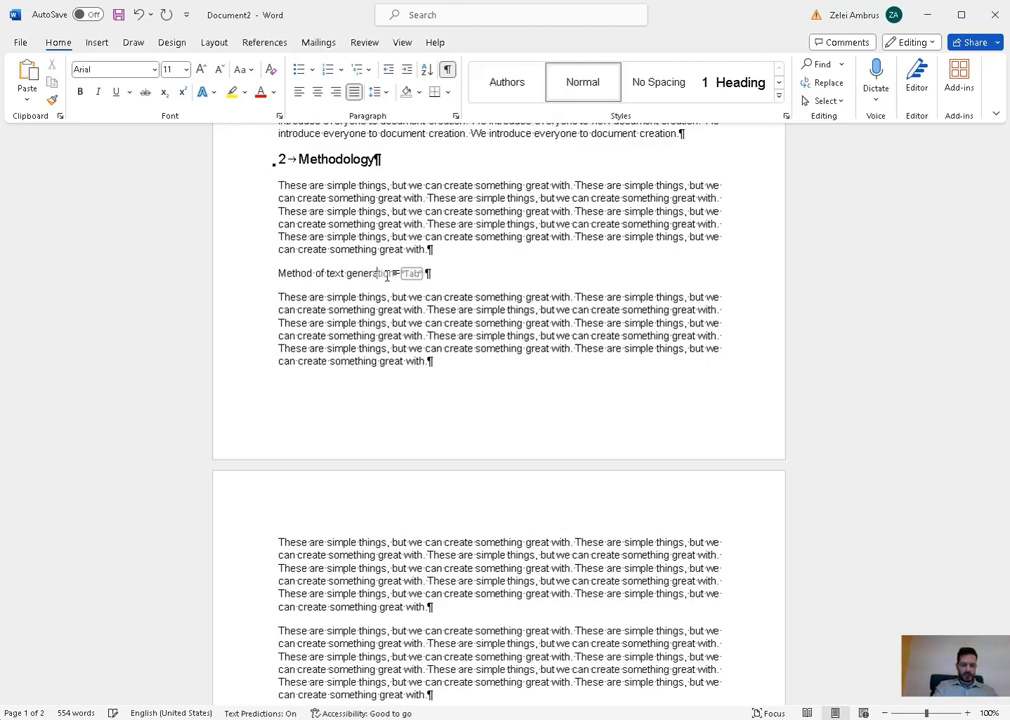
pyautogui.write('n')
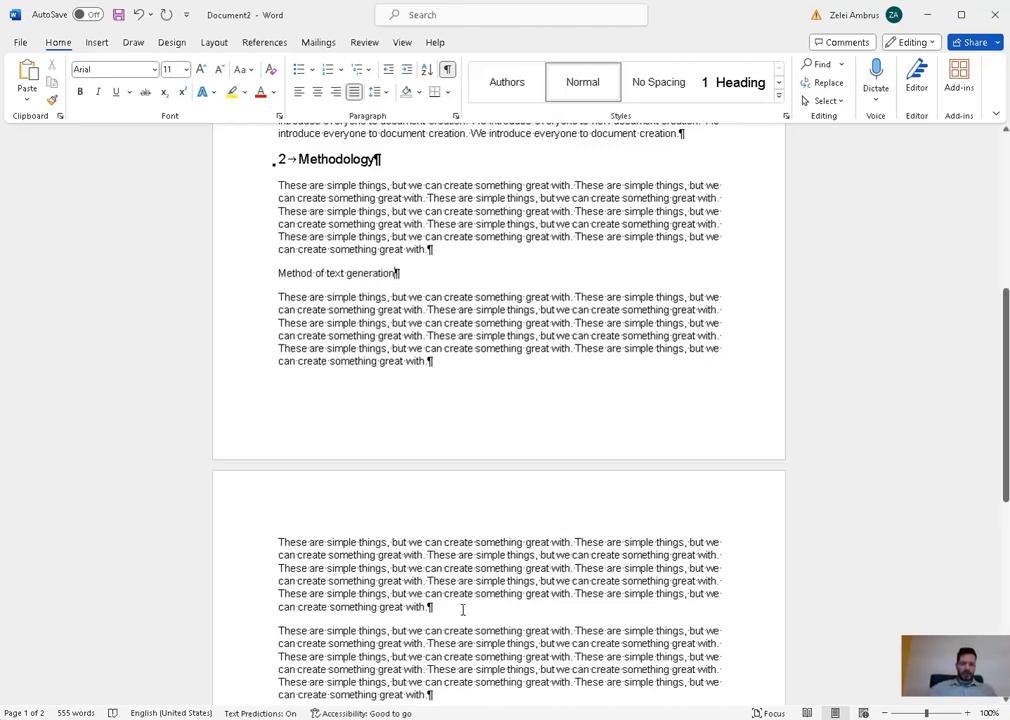
pyautogui.scroll(-1, 462, 608)
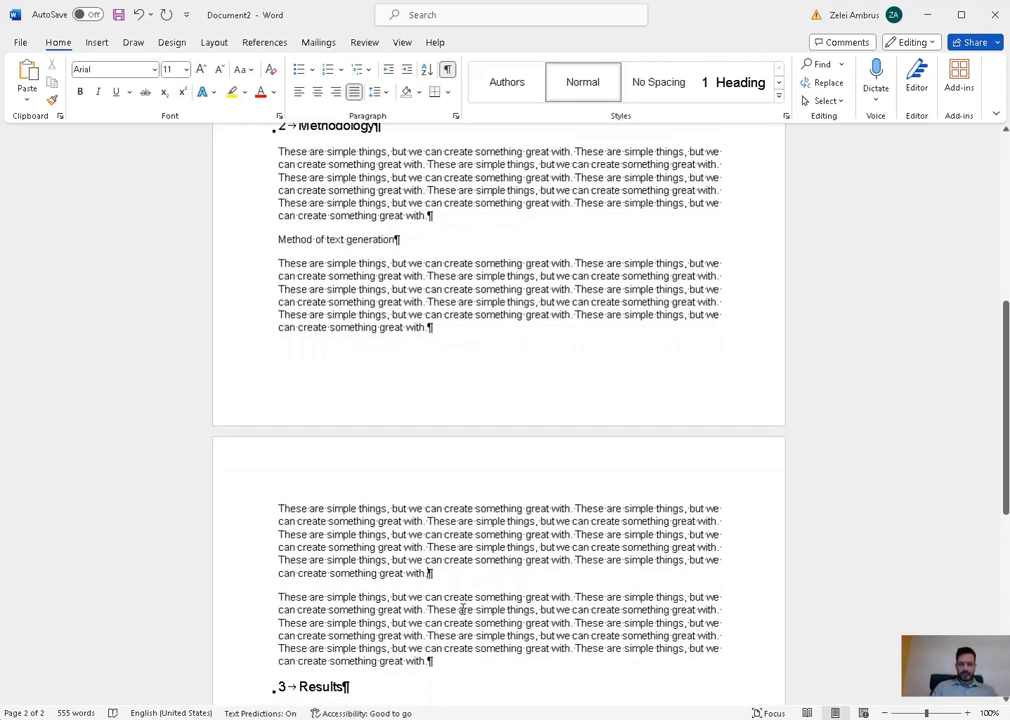
pyautogui.press('Return')
pyautogui.write('An')
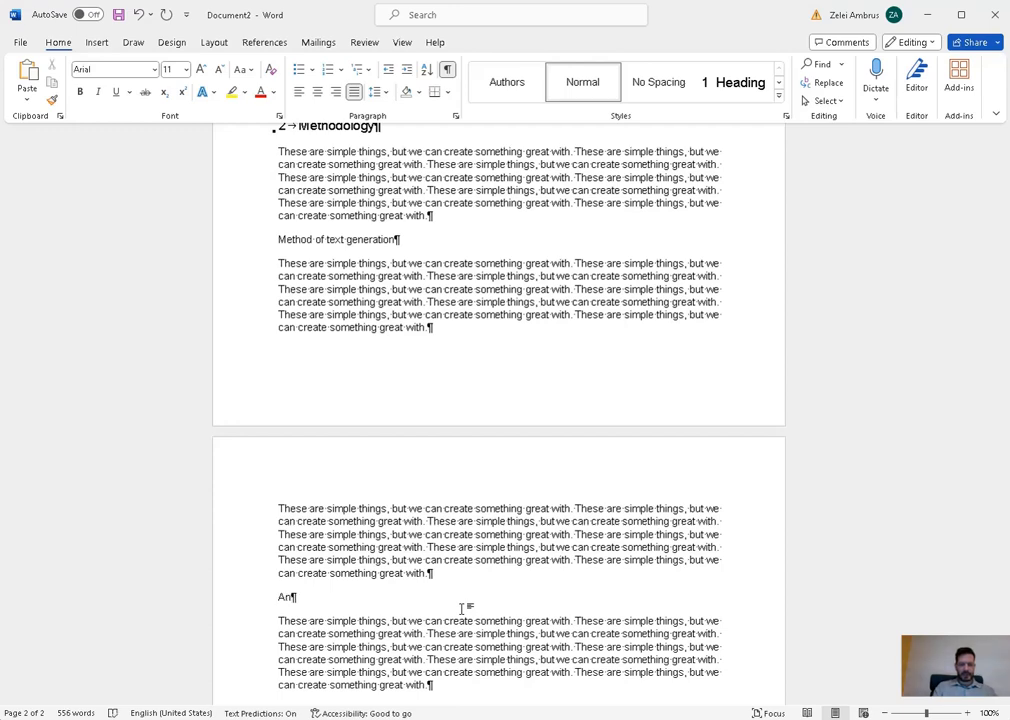
pyautogui.write('alysis ')
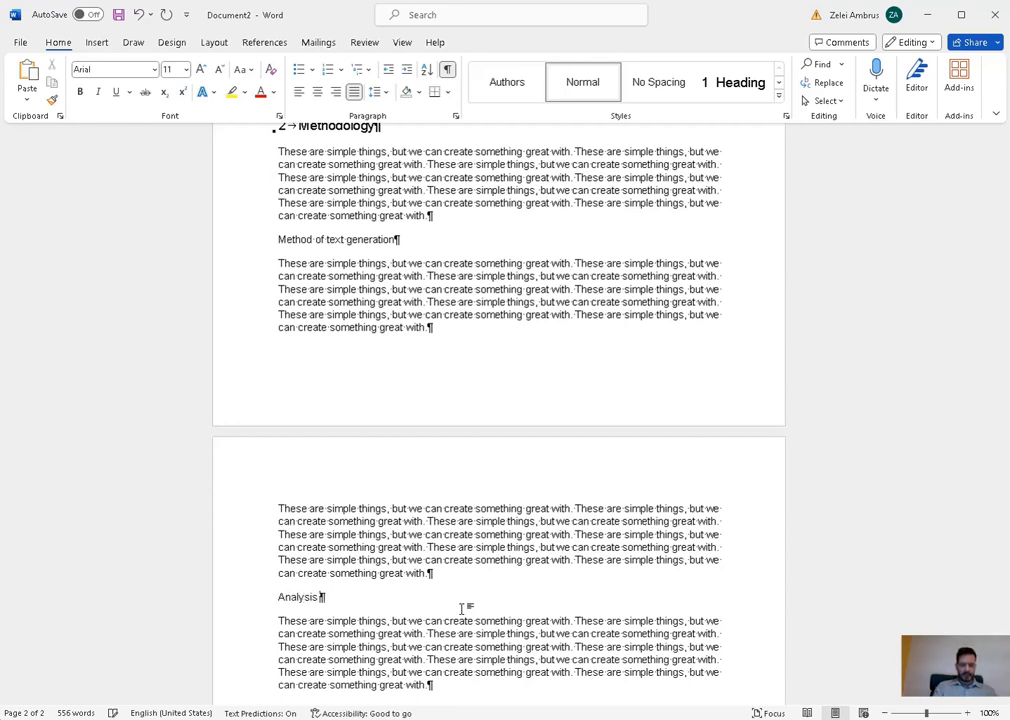
pyautogui.write('method')
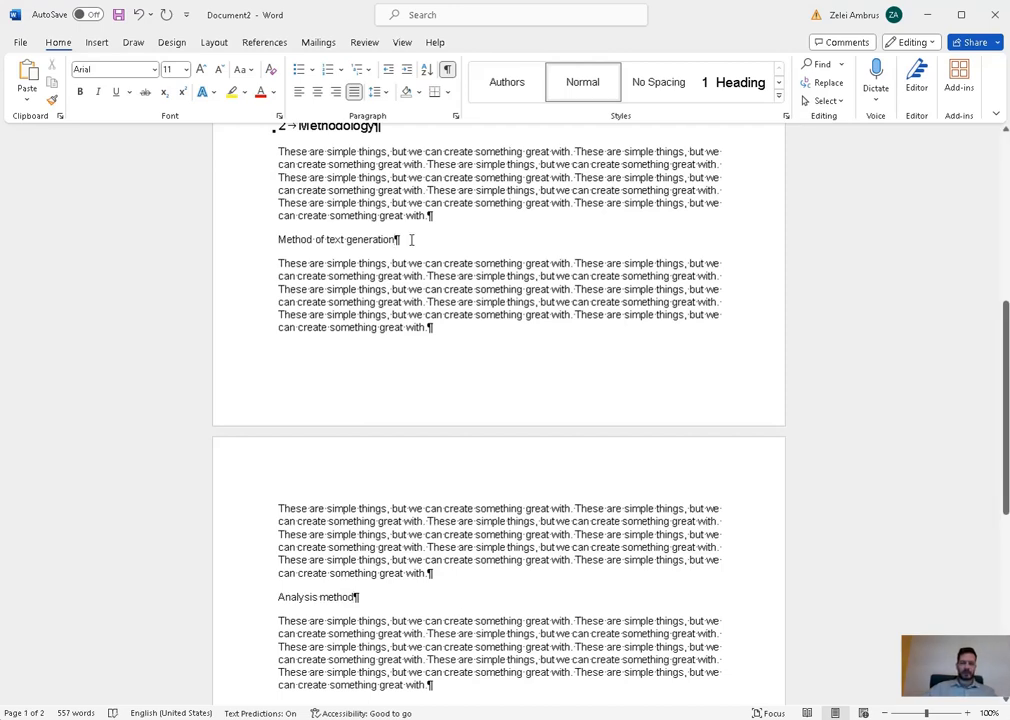
# - Apply Heading 2 to both lines so they become 2.1 and 2.2
pyautogui.click(779, 97)
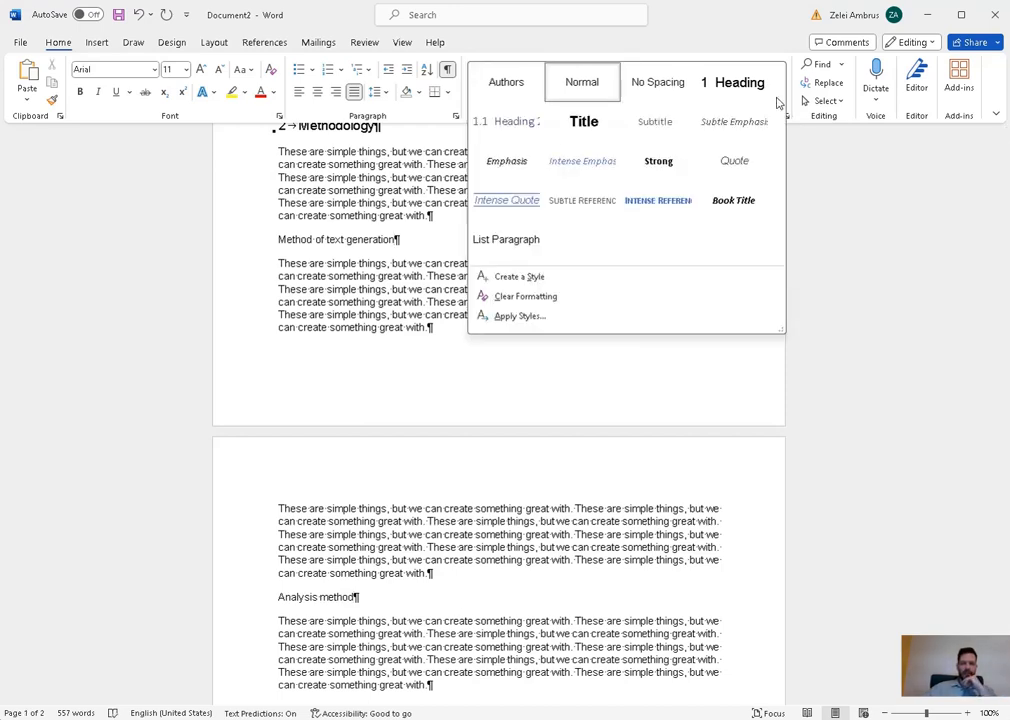
pyautogui.click(508, 122)
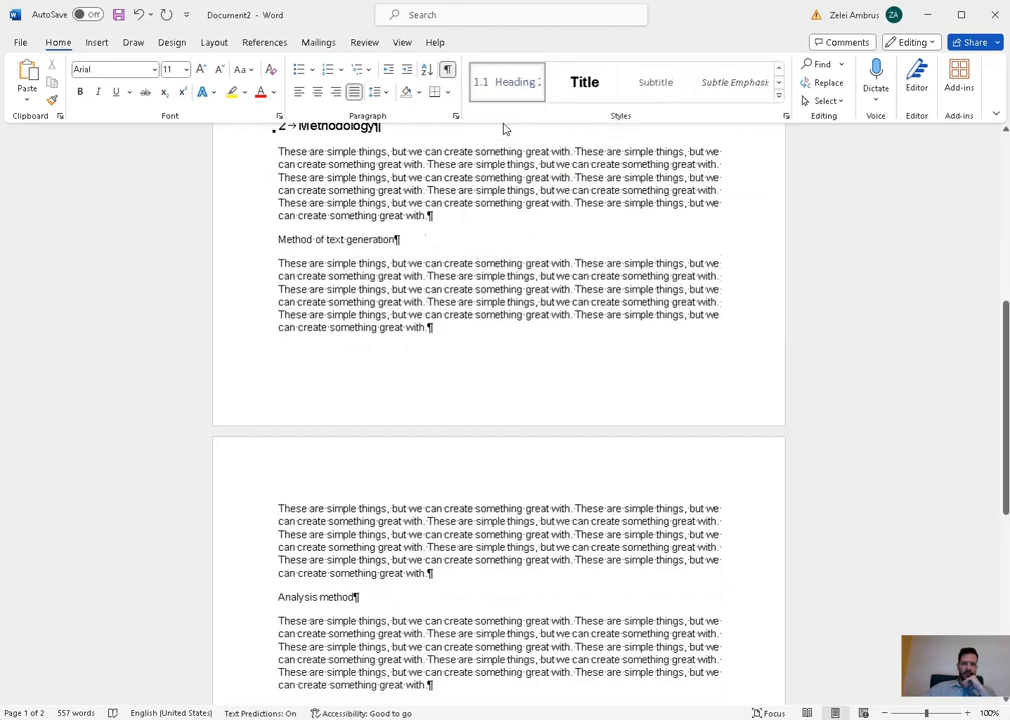
pyautogui.click(356, 597)
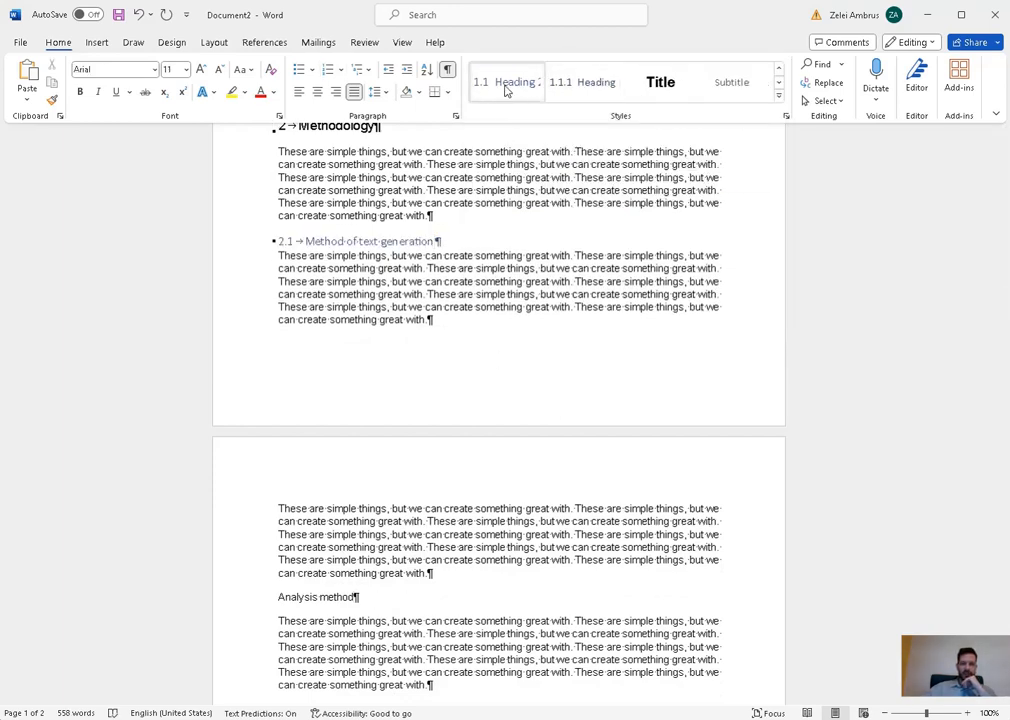
pyautogui.click(503, 90)
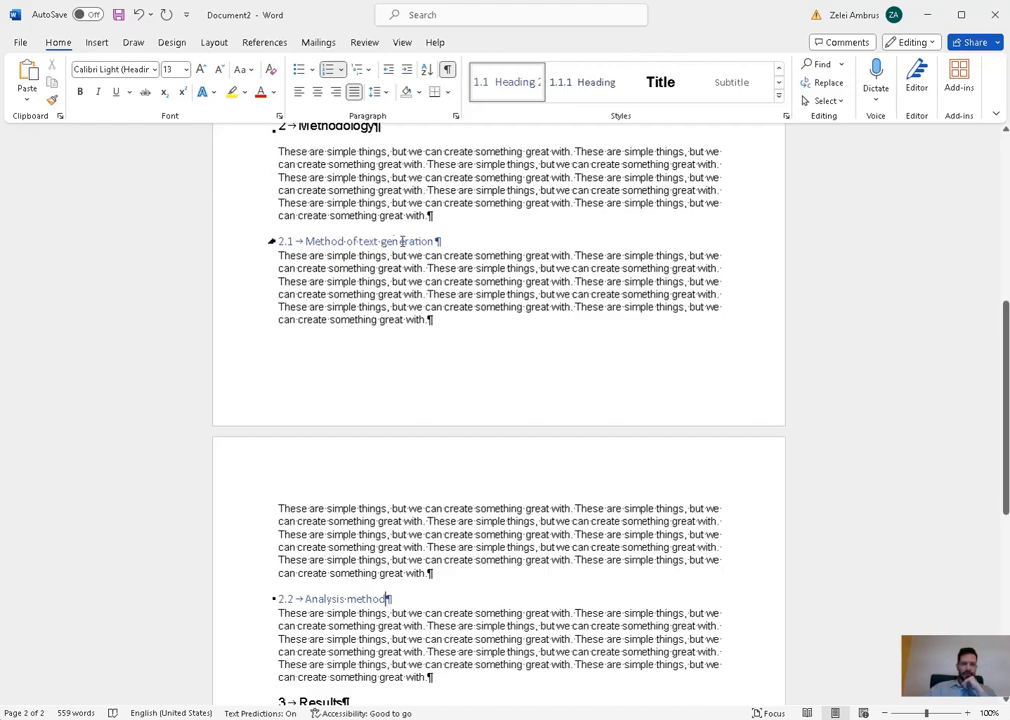
pyautogui.scroll(1, 400, 240)
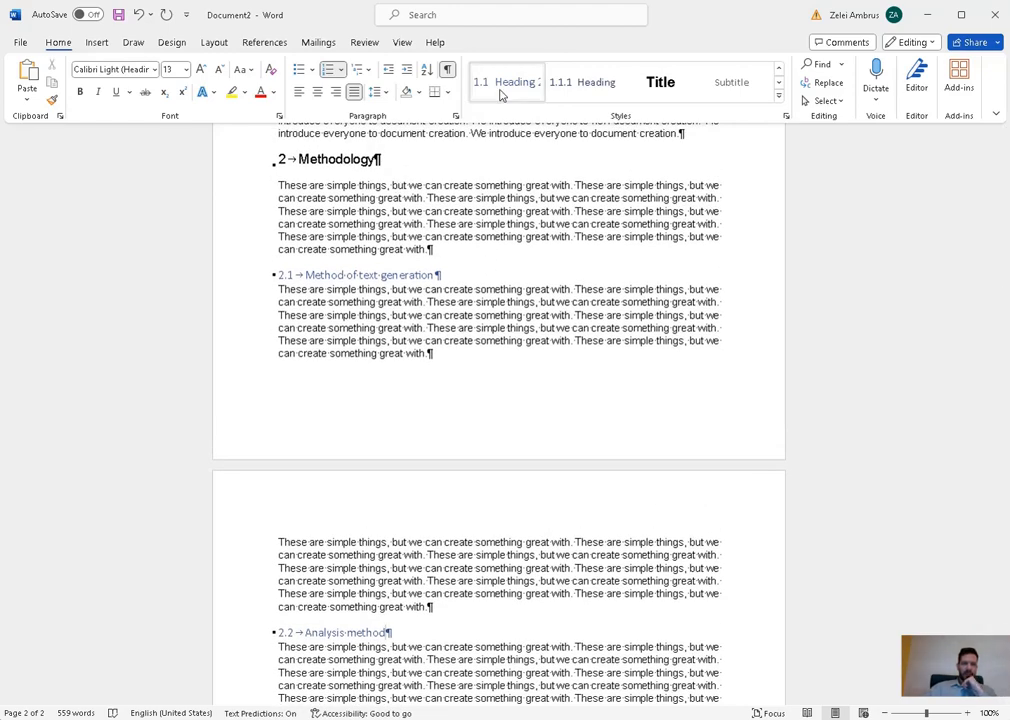
# - Modify Heading 2 to Automatic colour, bold, 11 pt Arial
pyautogui.rightClick(501, 88)
pyautogui.click(528, 118)
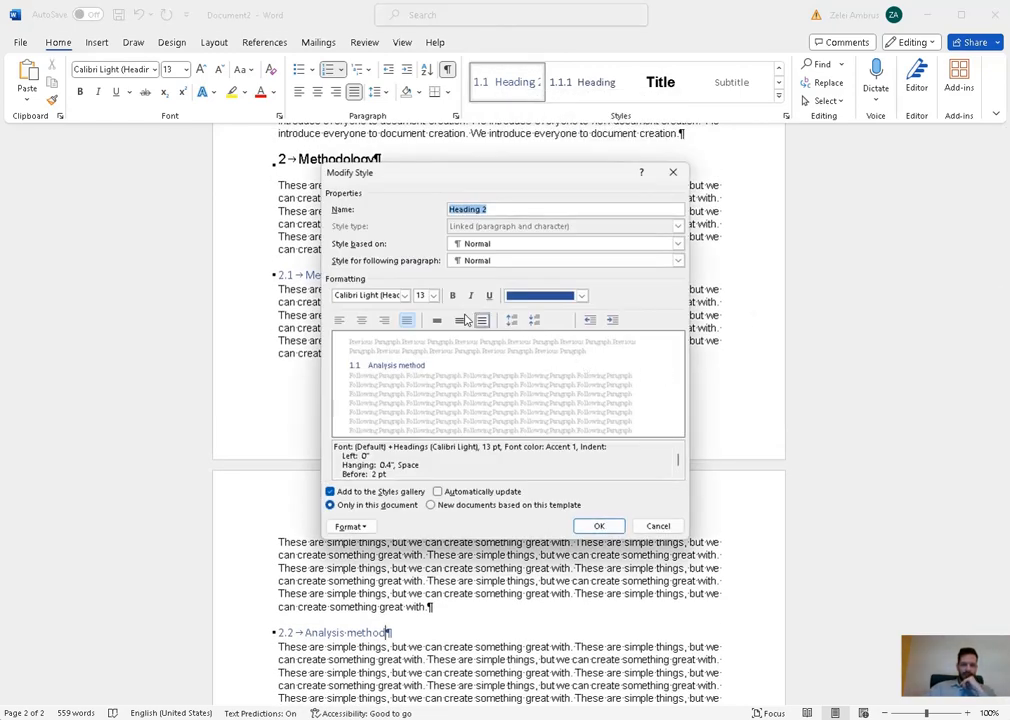
pyautogui.click(578, 295)
pyautogui.click(561, 316)
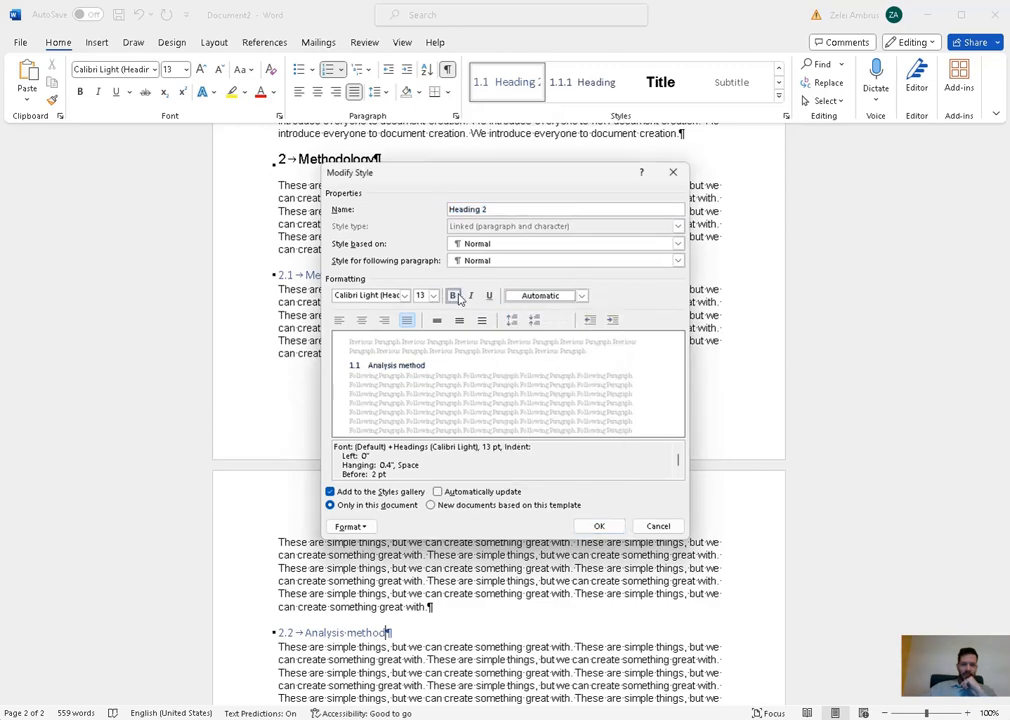
pyautogui.click(452, 295)
pyautogui.click(433, 296)
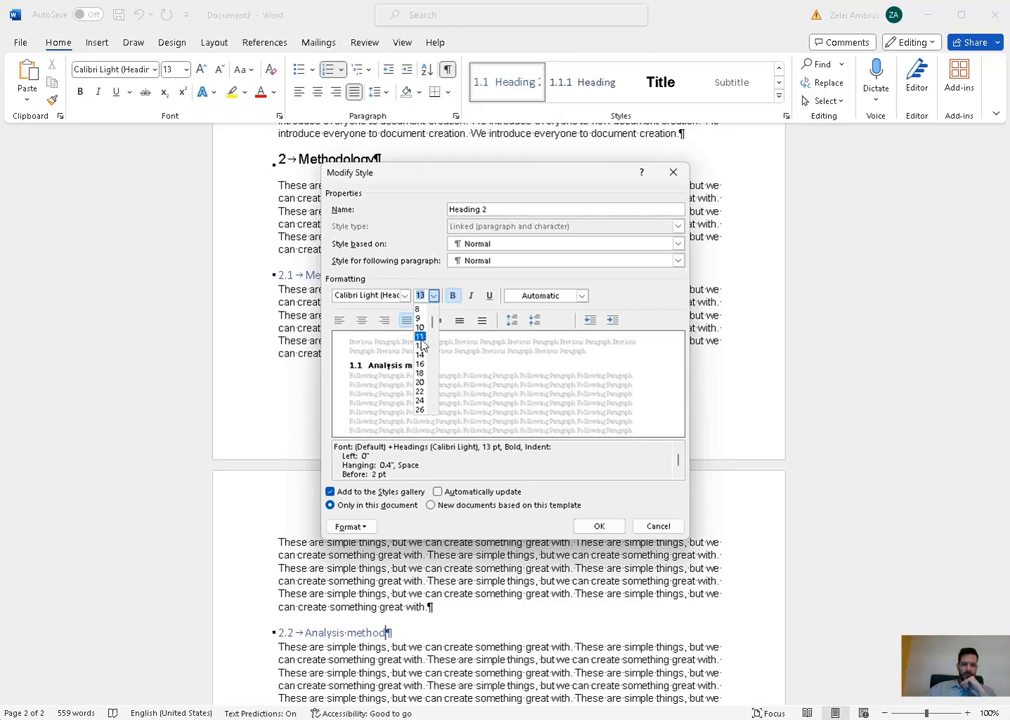
pyautogui.click(420, 337)
pyautogui.click(404, 296)
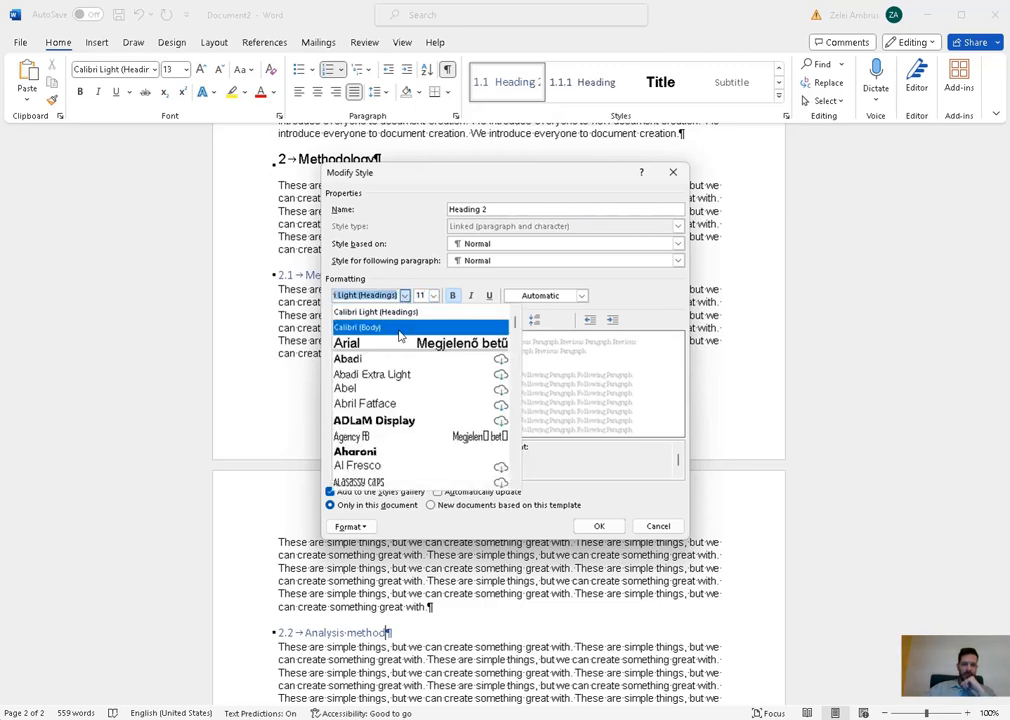
pyautogui.click(397, 343)
# - Set Heading 2 paragraph spacing to 0 pt before and 8 pt after, then confirm
pyautogui.click(356, 526)
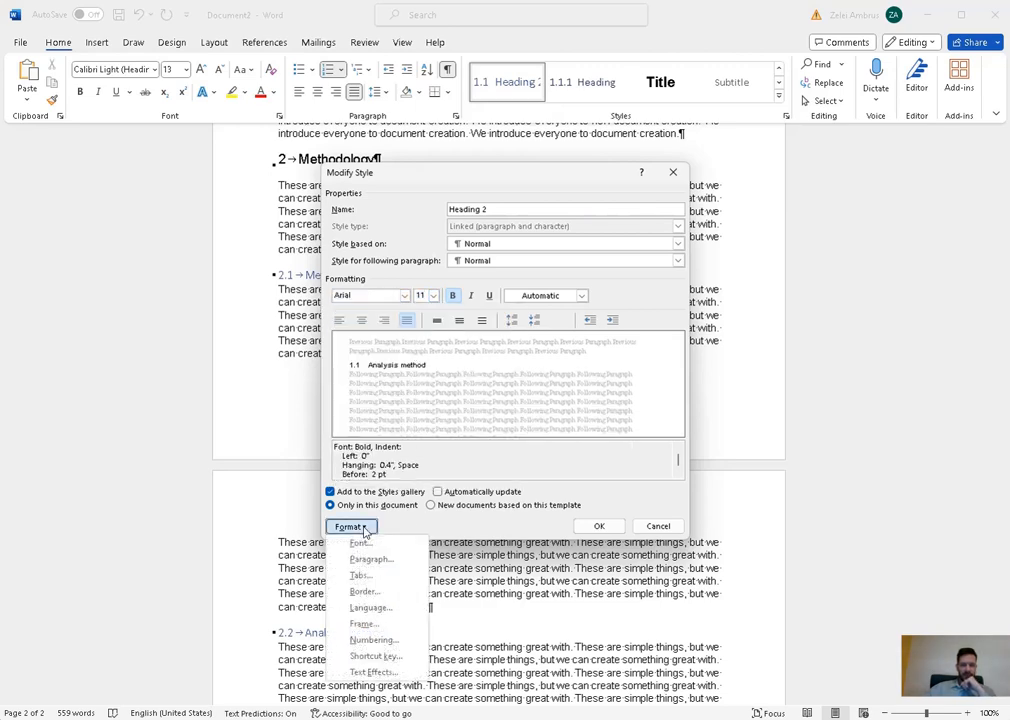
pyautogui.click(384, 556)
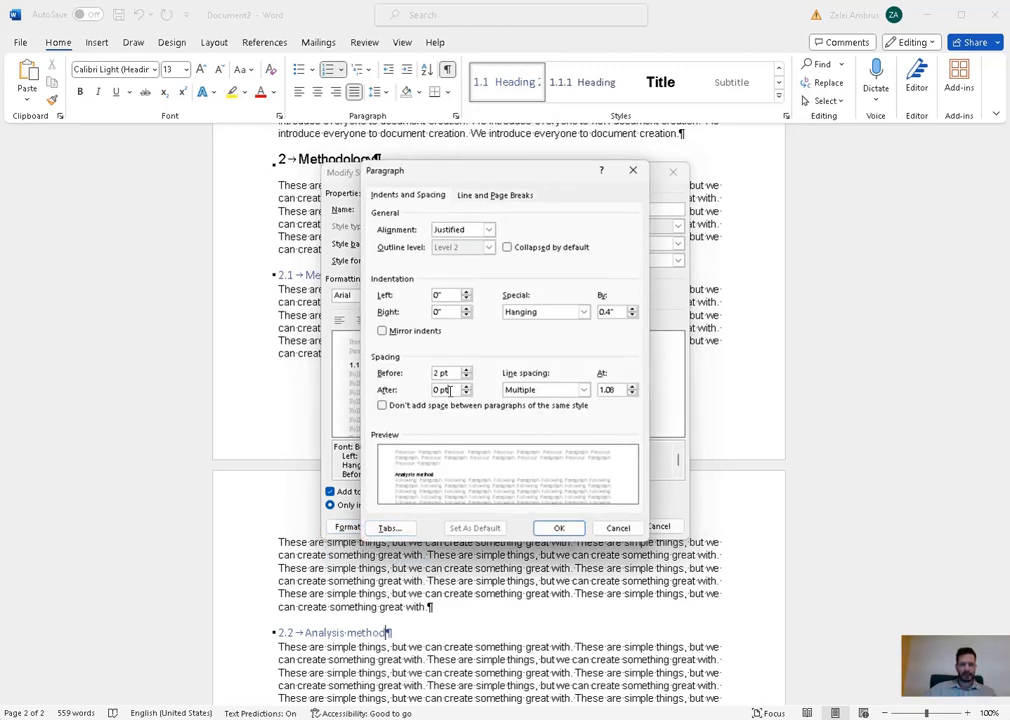
pyautogui.doubleClick(441, 389)
pyautogui.write('12')
pyautogui.doubleClick(445, 373)
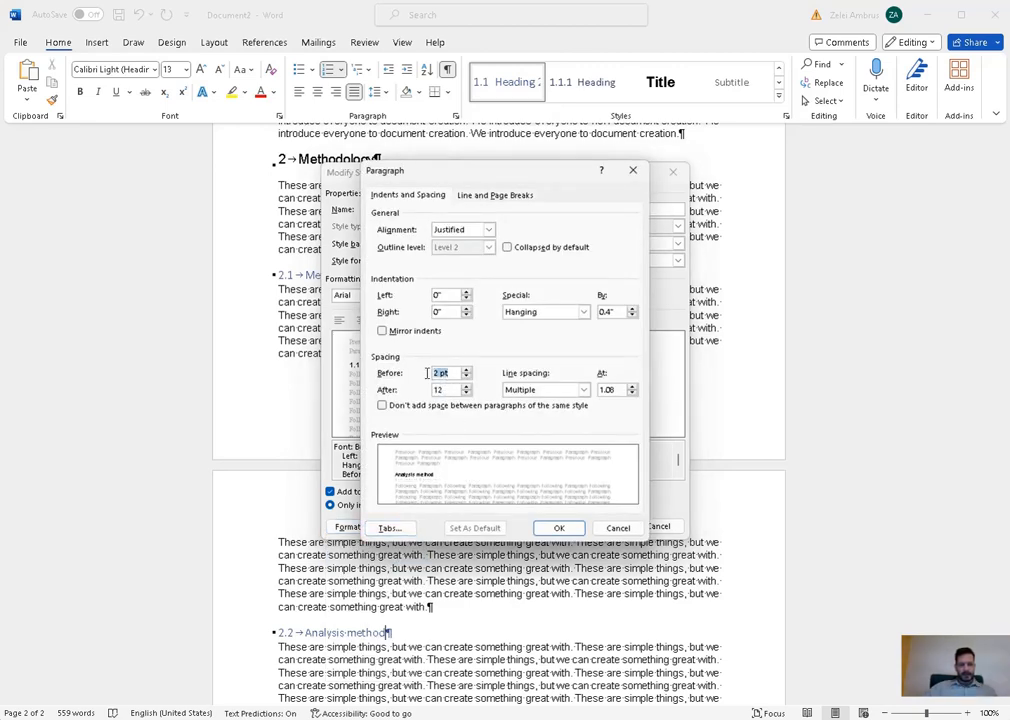
pyautogui.write('0')
pyautogui.press('Tab')
pyautogui.write('8')
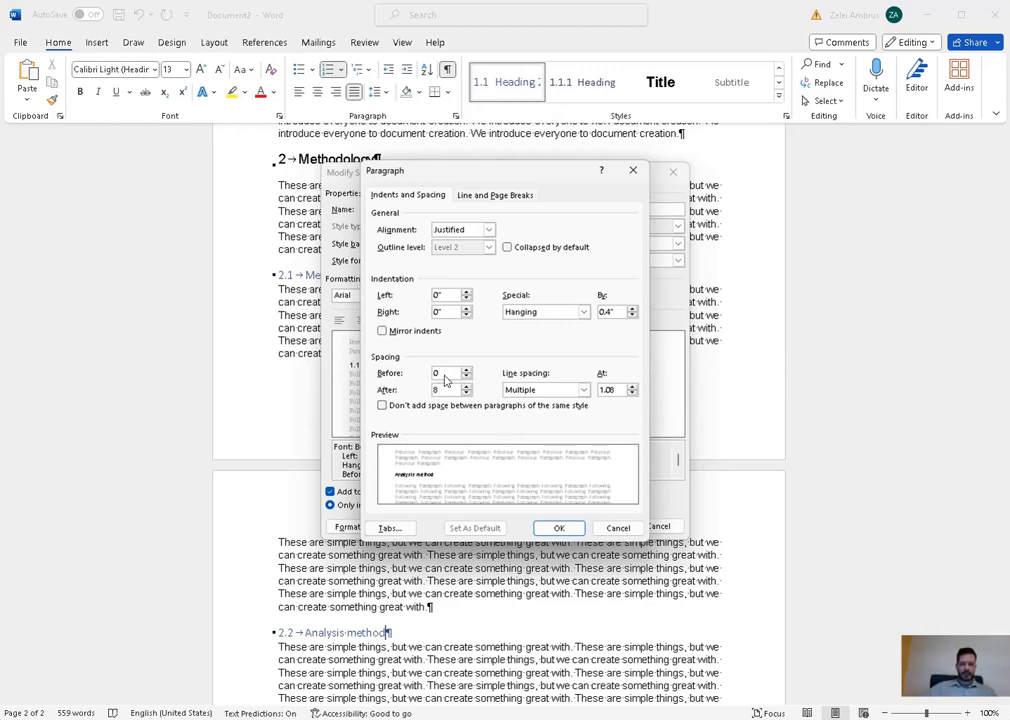
pyautogui.click(445, 373)
pyautogui.doubleClick(433, 390)
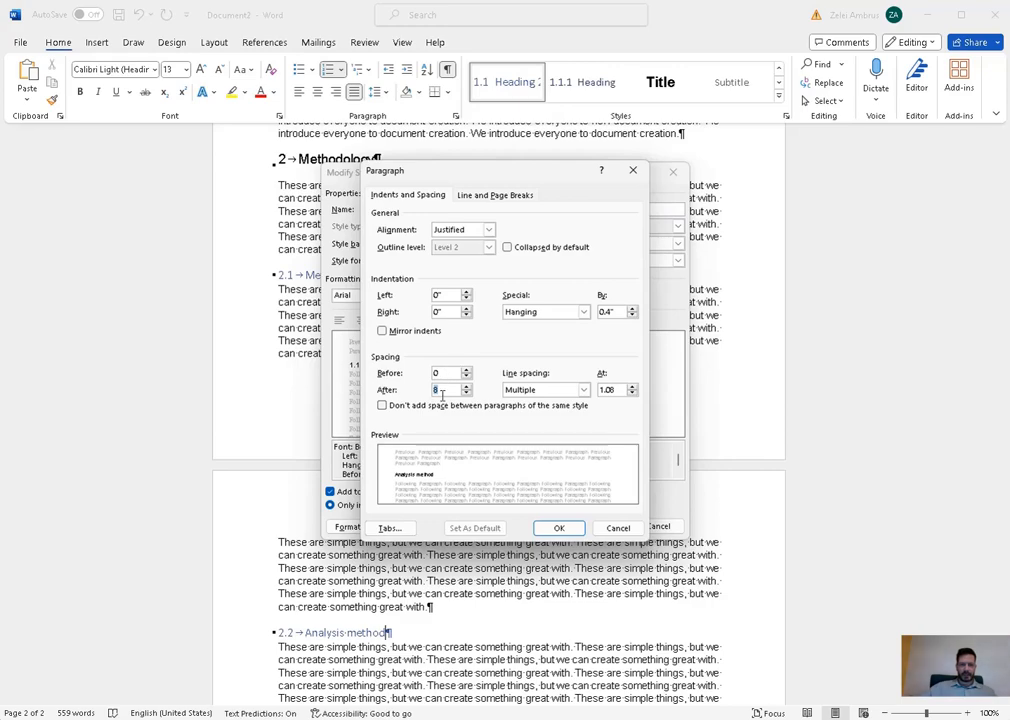
pyautogui.click(566, 530)
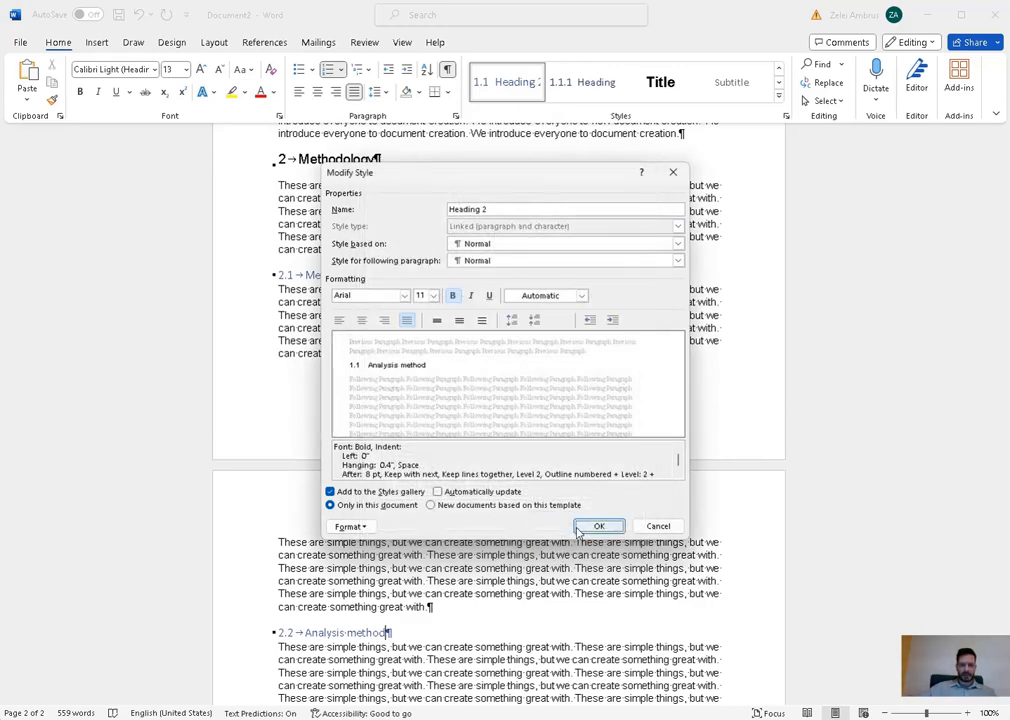
pyautogui.click(598, 526)
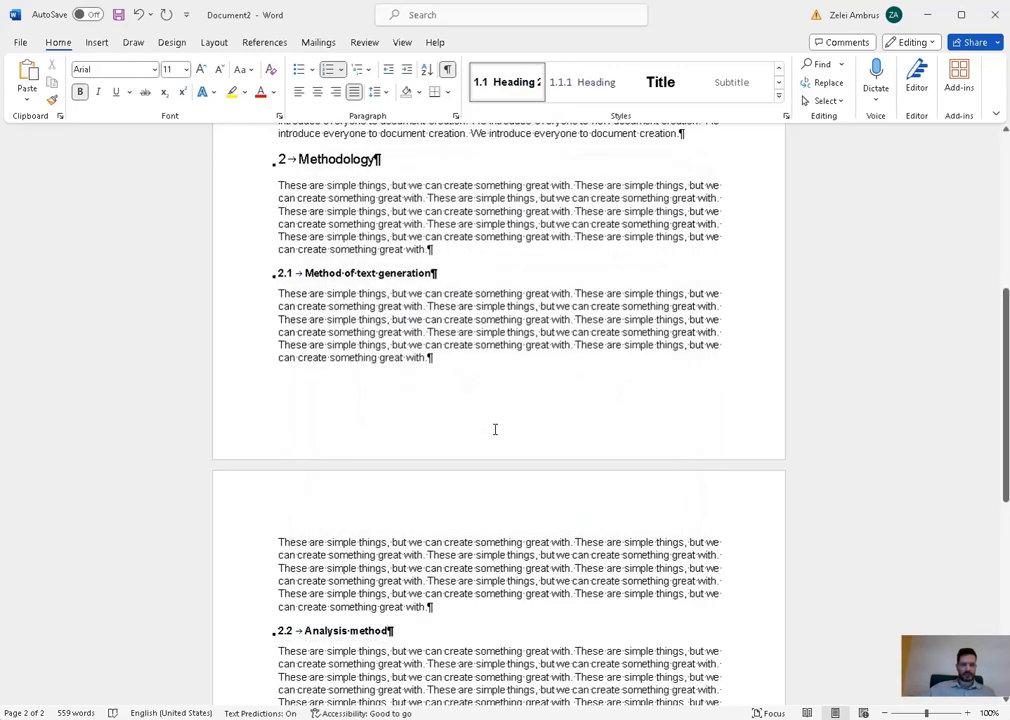
# - Modify Heading 1 to 26 pt green
pyautogui.scroll(-4, 494, 429)
pyautogui.scroll(8, 701, 477)
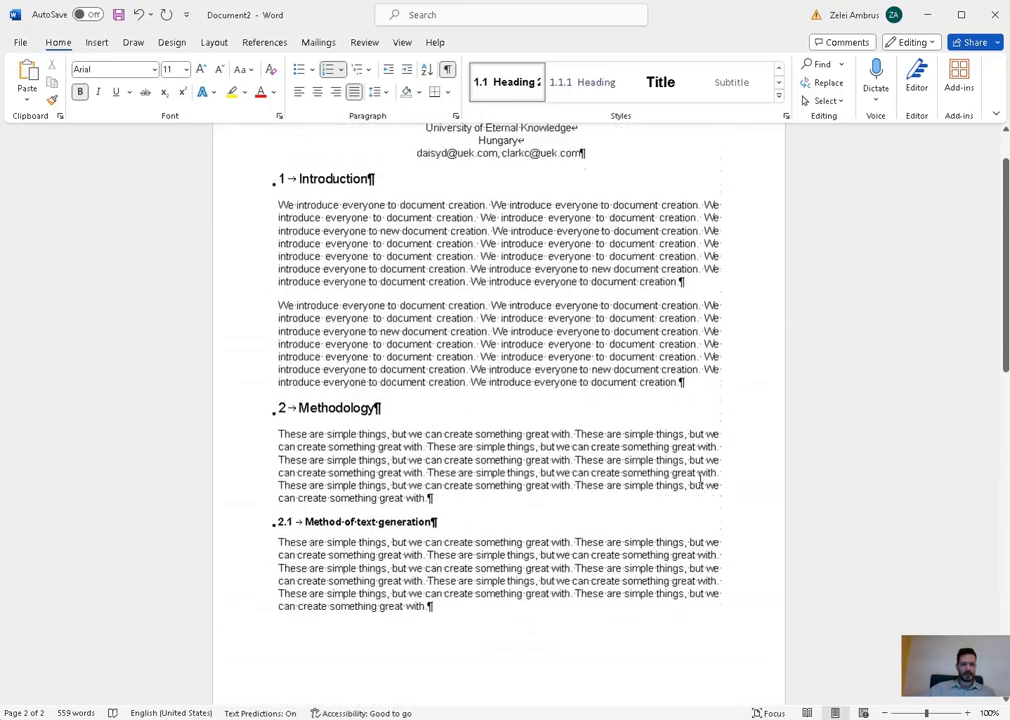
pyautogui.scroll(2, 701, 477)
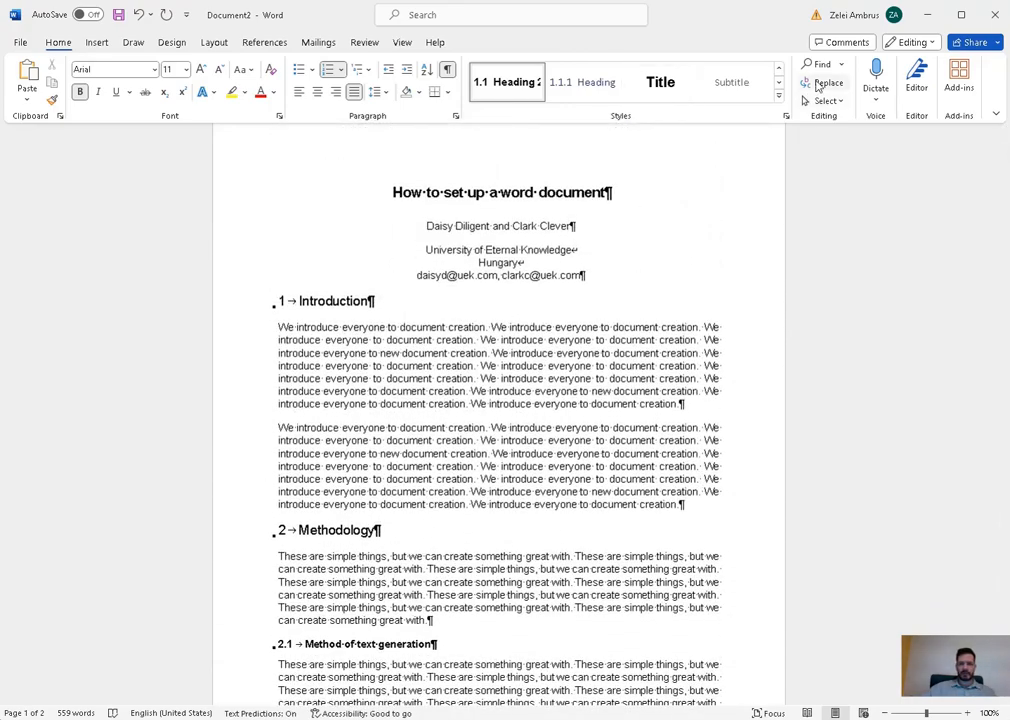
pyautogui.click(779, 69)
pyautogui.rightClick(729, 87)
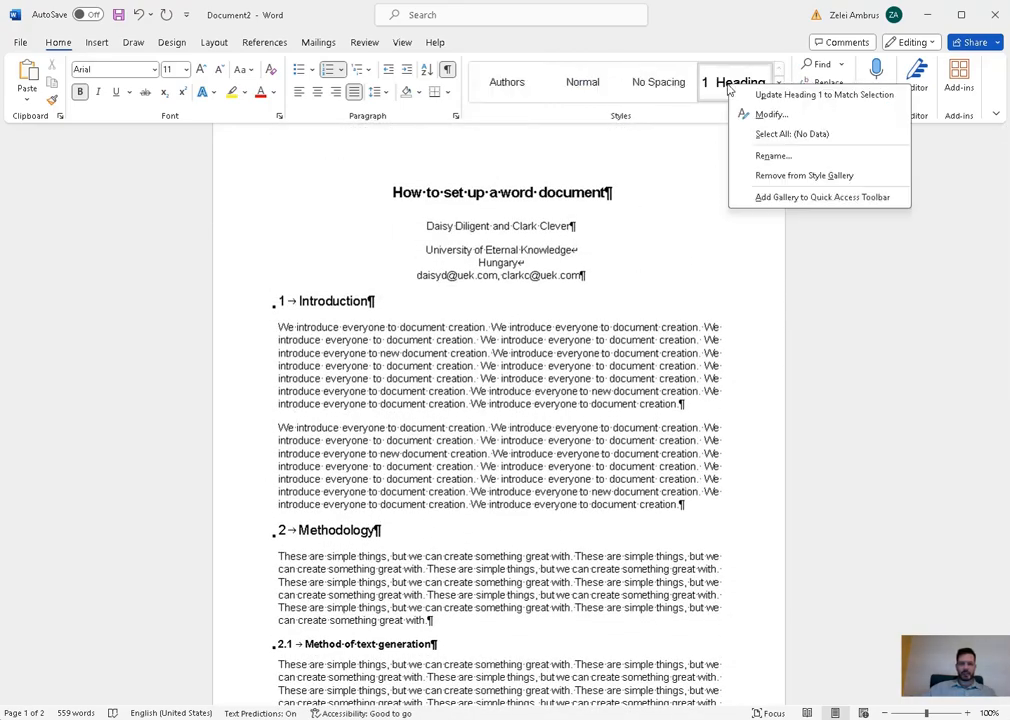
pyautogui.click(782, 116)
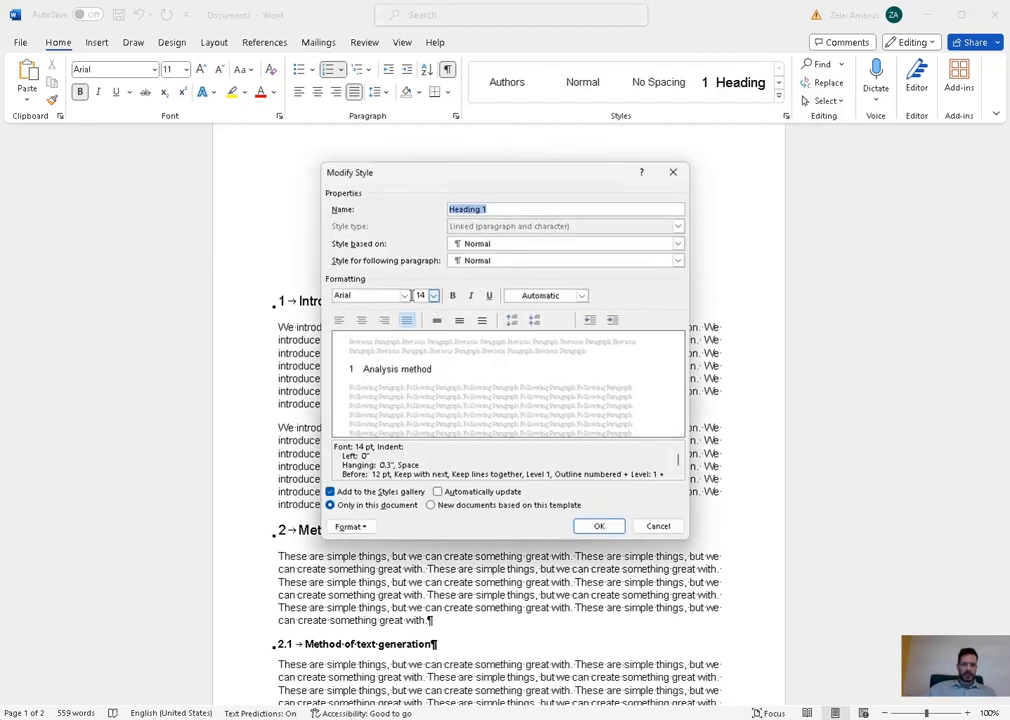
pyautogui.click(433, 295)
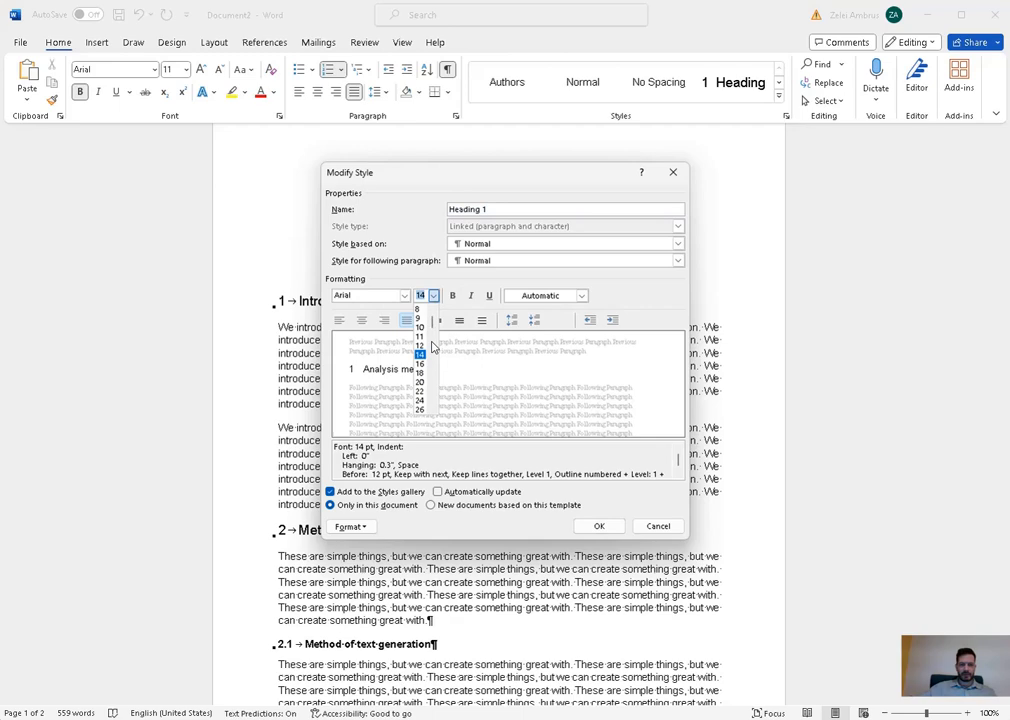
pyautogui.click(419, 409)
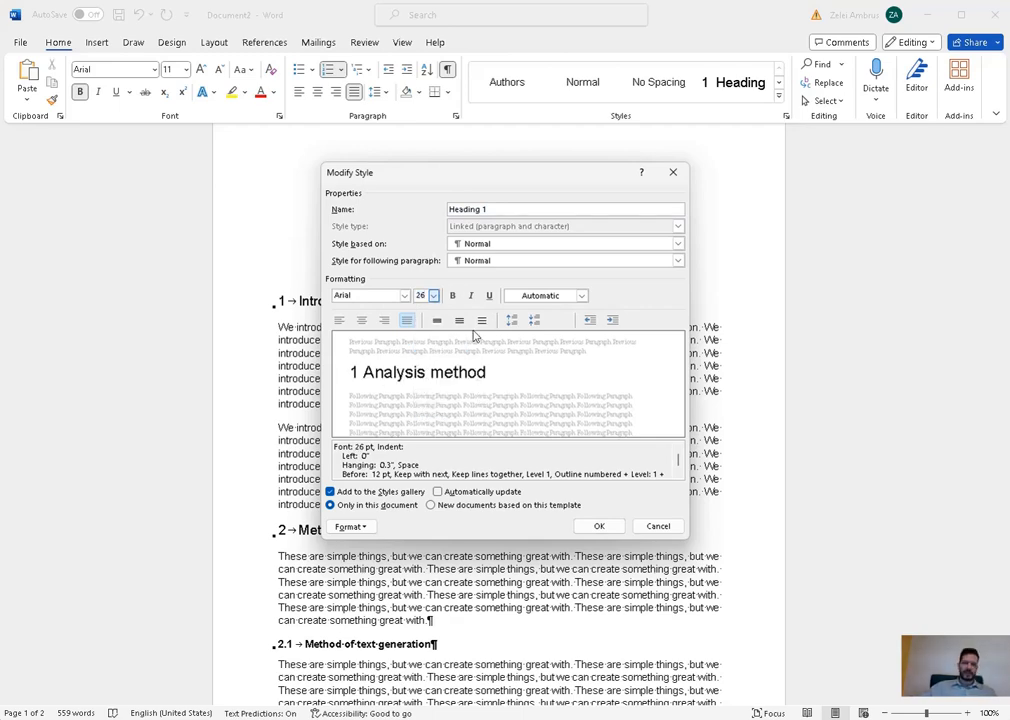
pyautogui.click(581, 295)
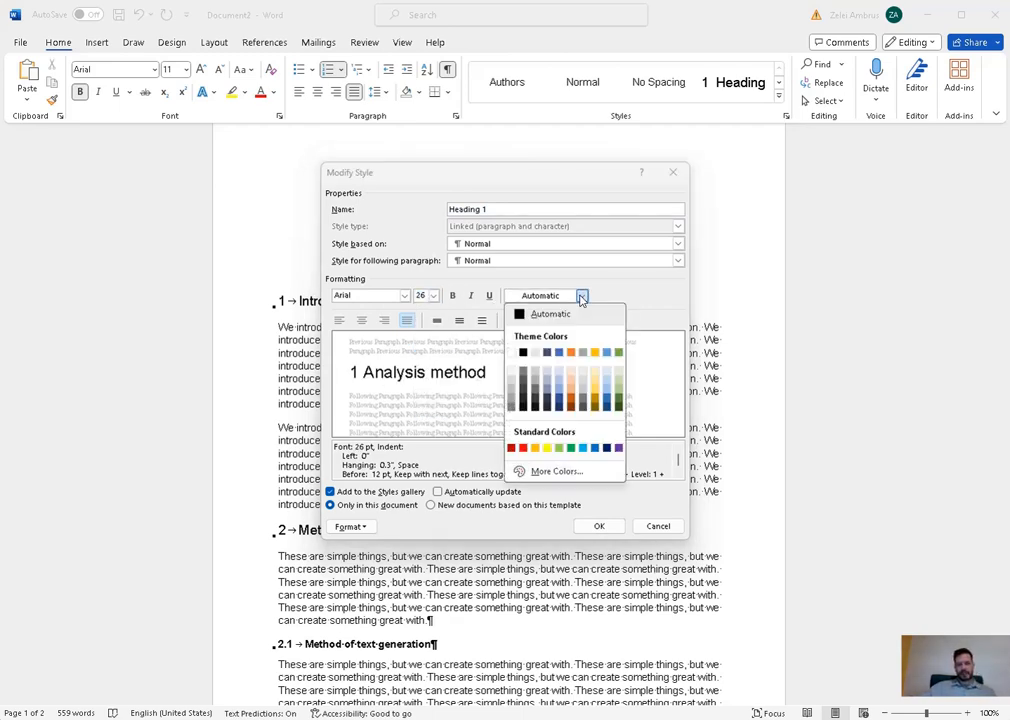
pyautogui.click(616, 351)
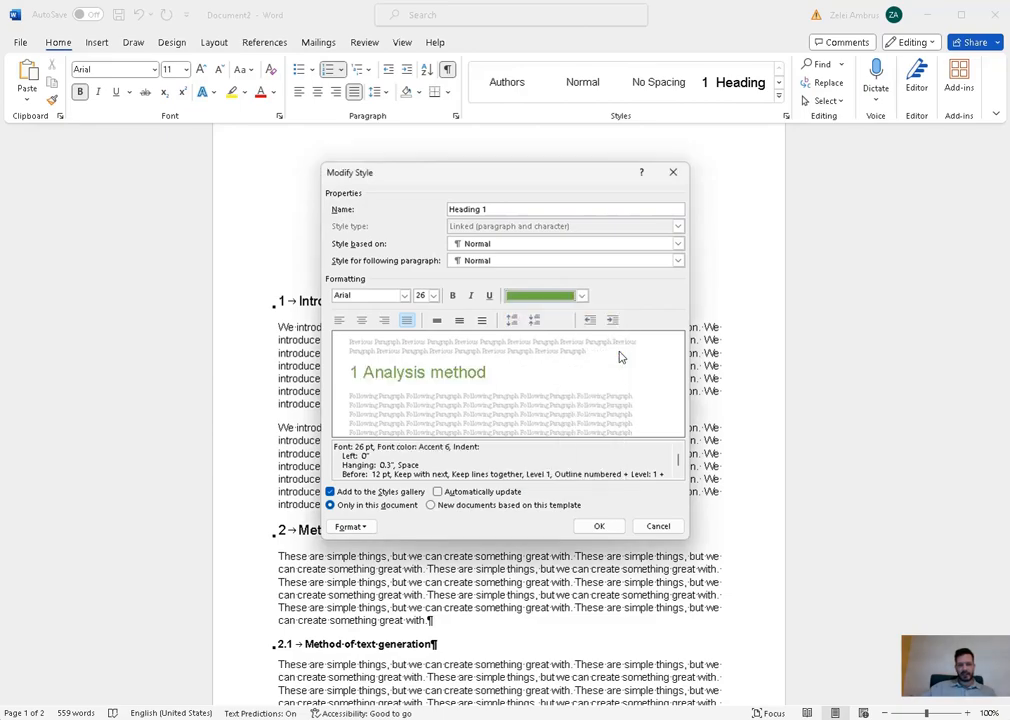
pyautogui.click(603, 527)
# - Undo the Heading 1 change so section headings stay black Arial 14 pt
pyautogui.scroll(-5, 610, 525)
pyautogui.scroll(-5, 619, 522)
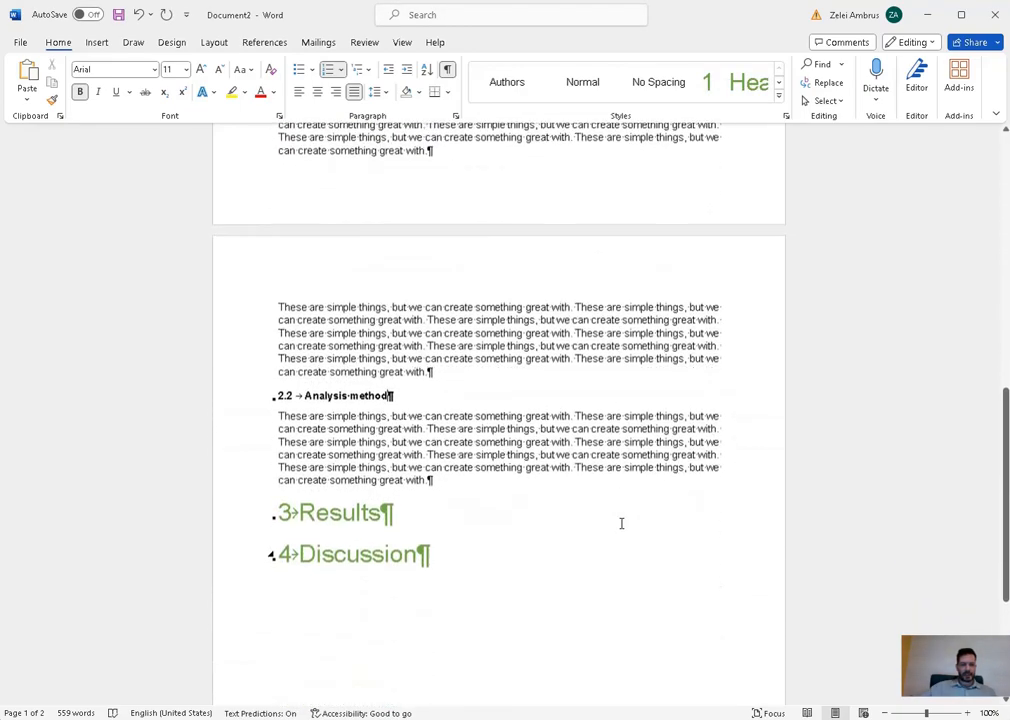
pyautogui.hotkey('ctrl', 'z')
pyautogui.scroll(5, 628, 518)
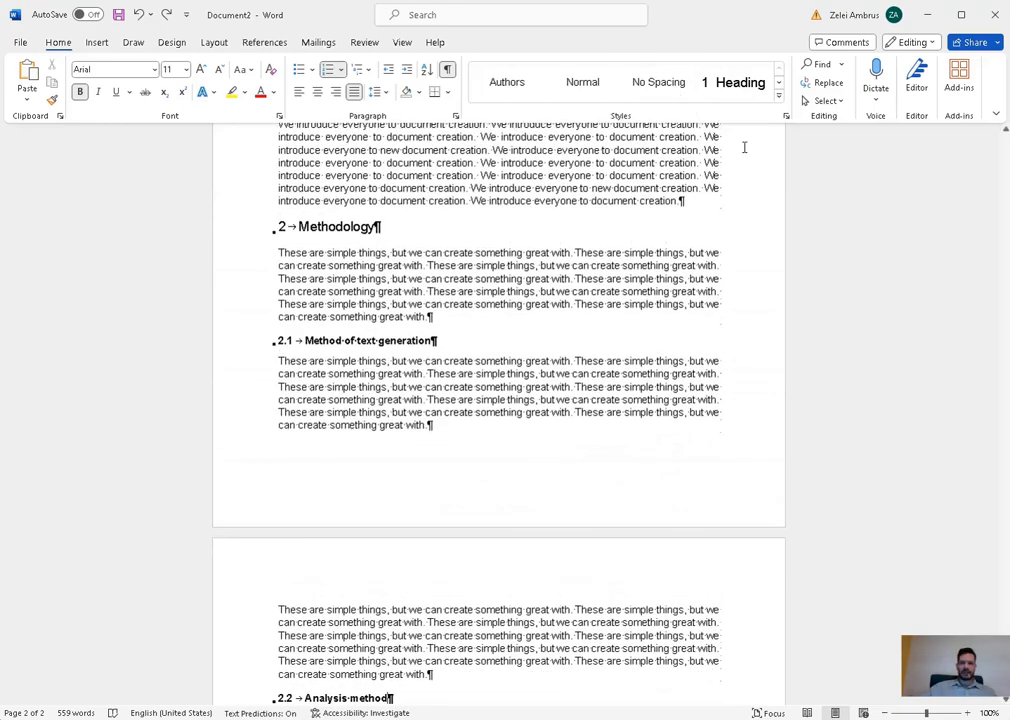
pyautogui.scroll(6, 740, 150)
pyautogui.rightClick(587, 92)
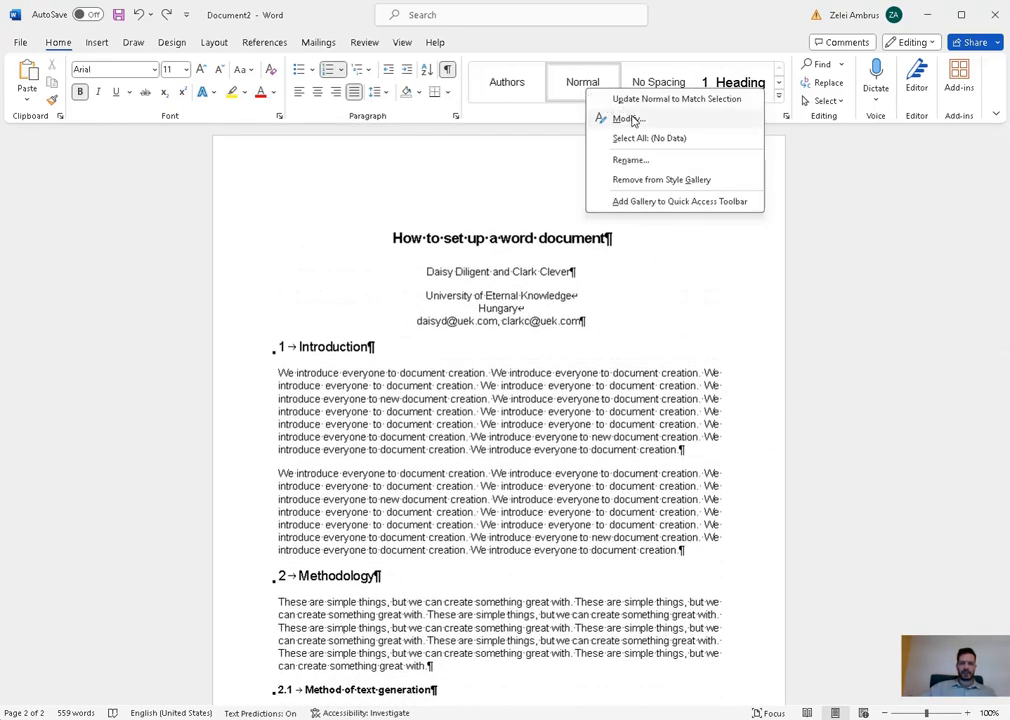
pyautogui.click(615, 117)
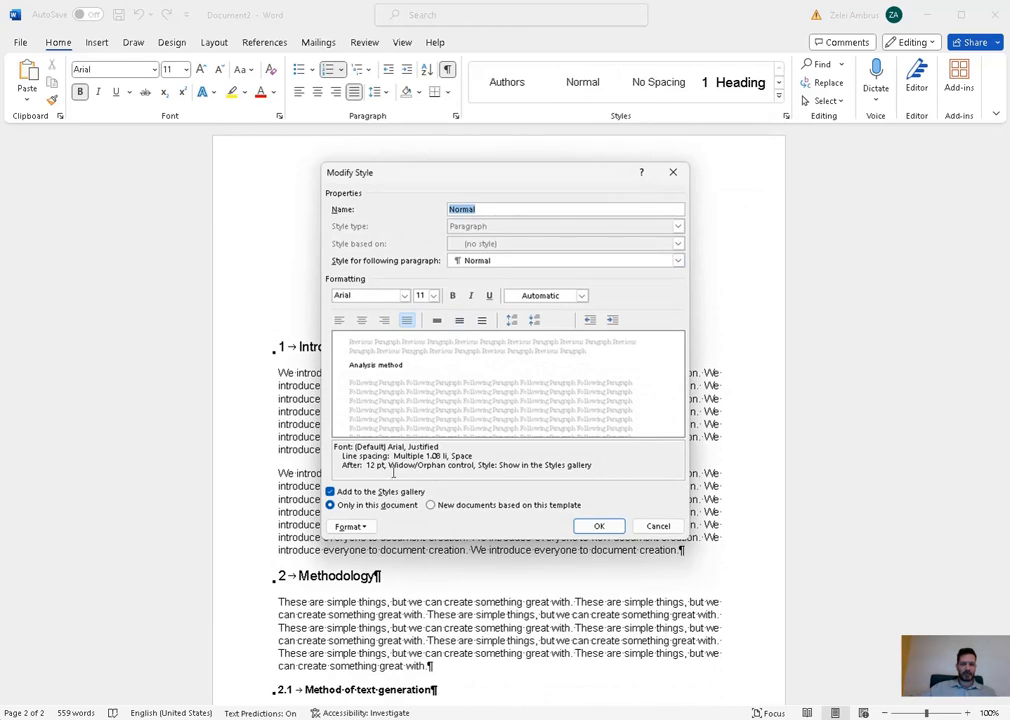
pyautogui.click(350, 526)
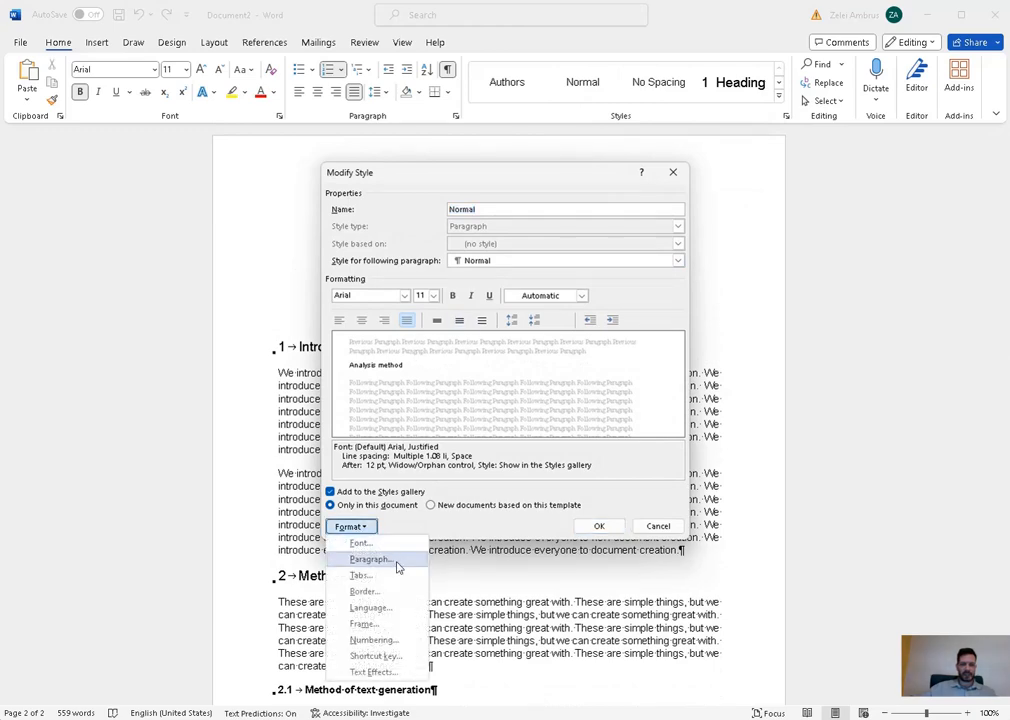
pyautogui.click(362, 543)
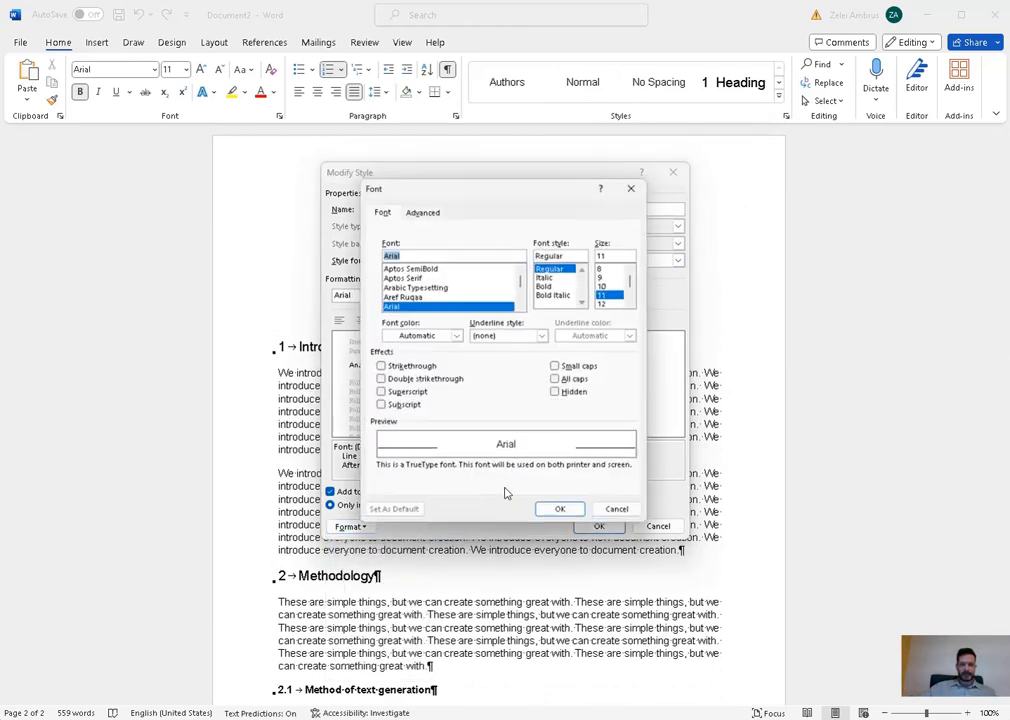
pyautogui.scroll(5, 444, 292)
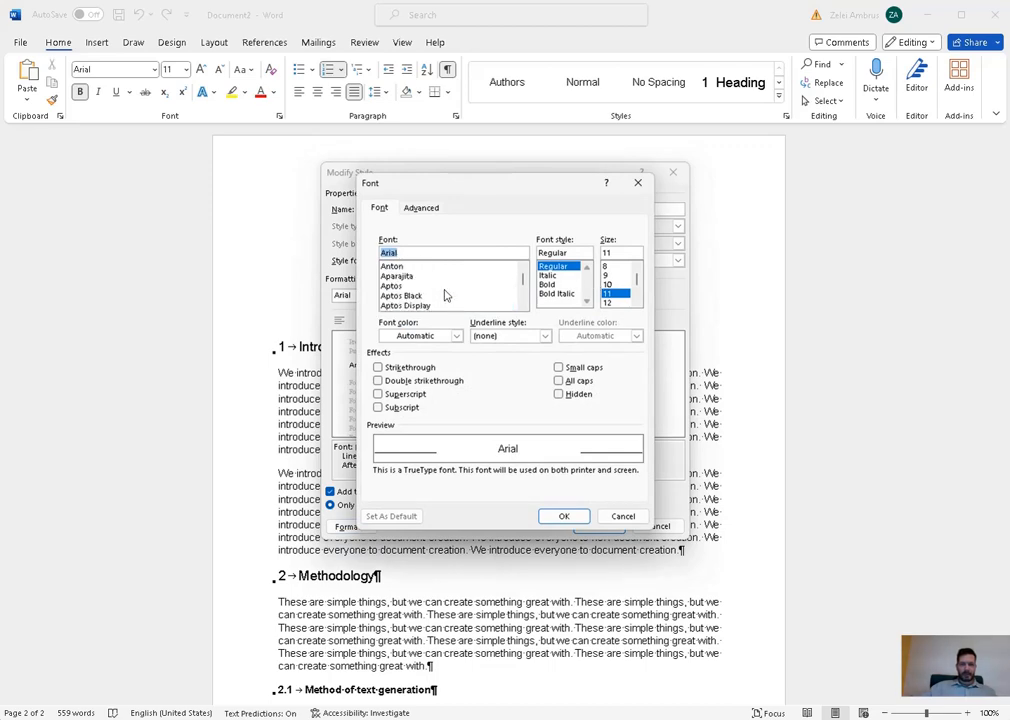
pyautogui.scroll(5, 436, 290)
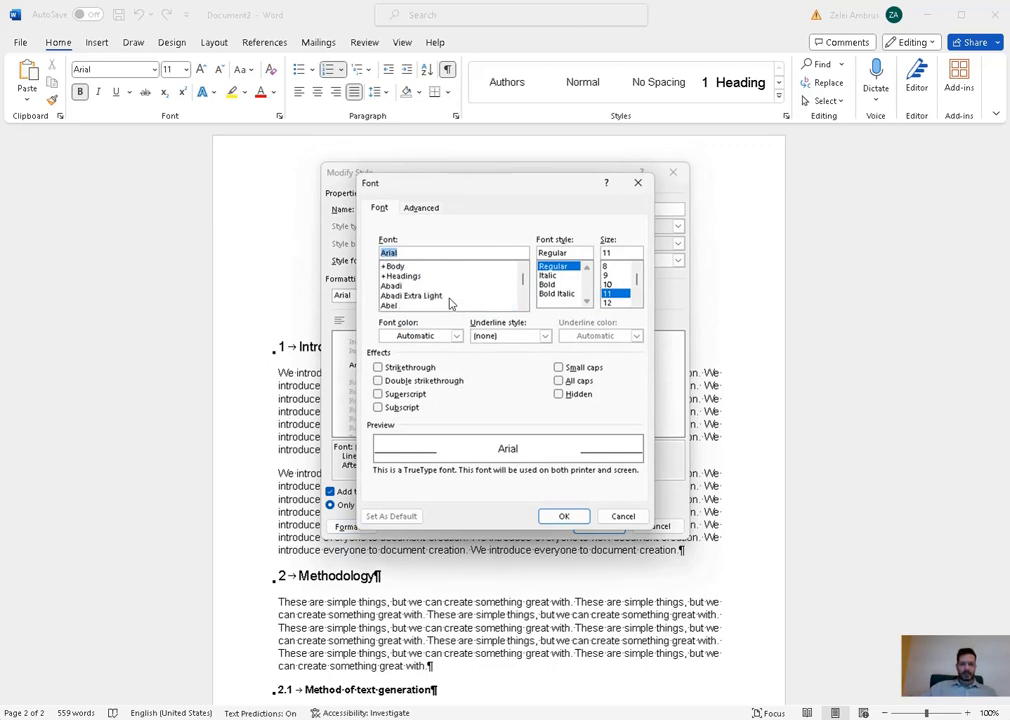
pyautogui.write('tim')
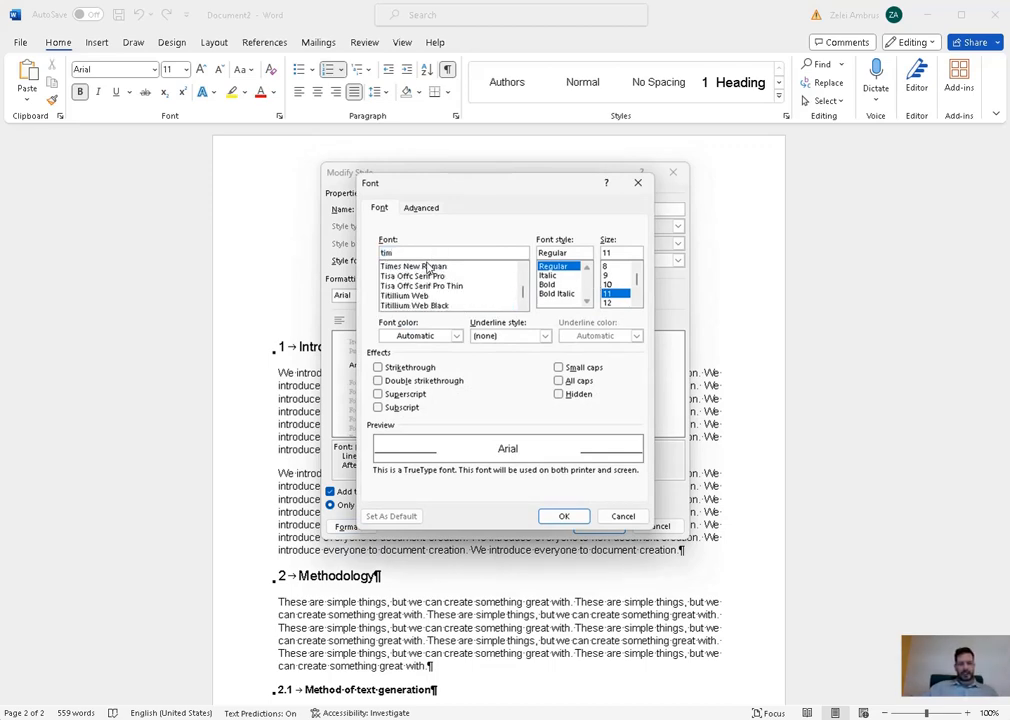
pyautogui.click(428, 267)
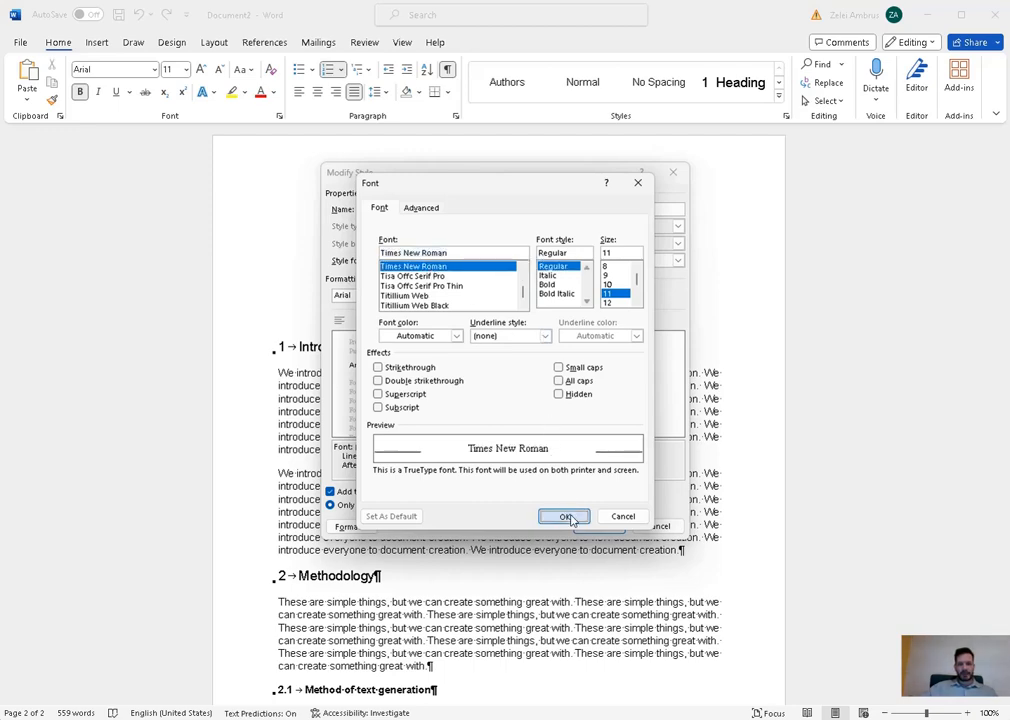
pyautogui.click(567, 517)
pyautogui.click(581, 295)
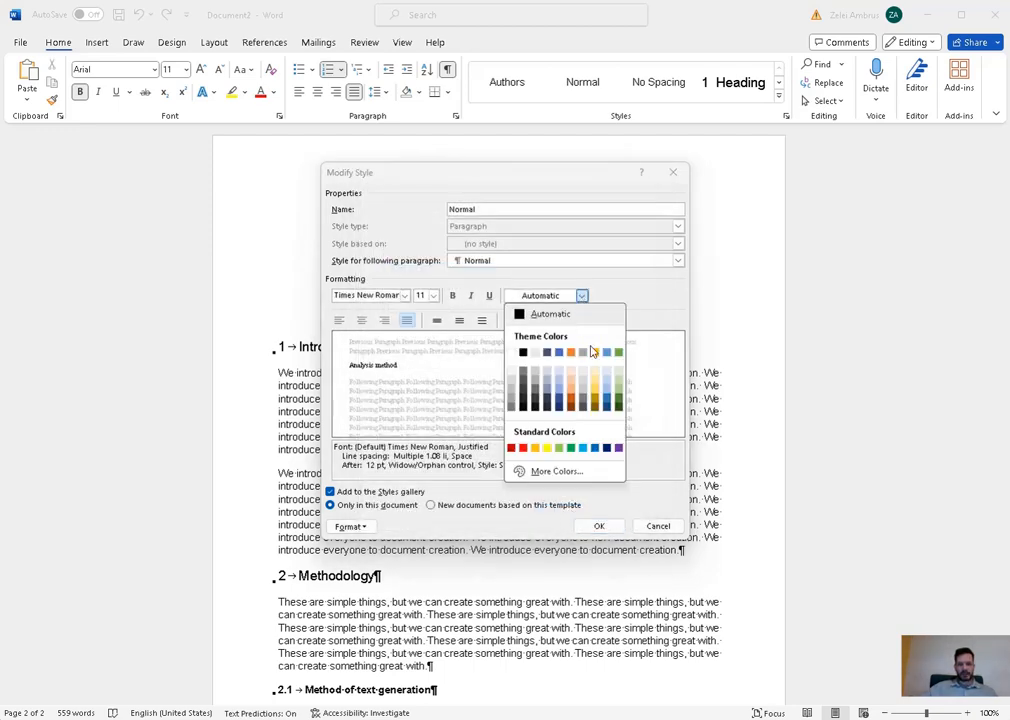
pyautogui.click(558, 352)
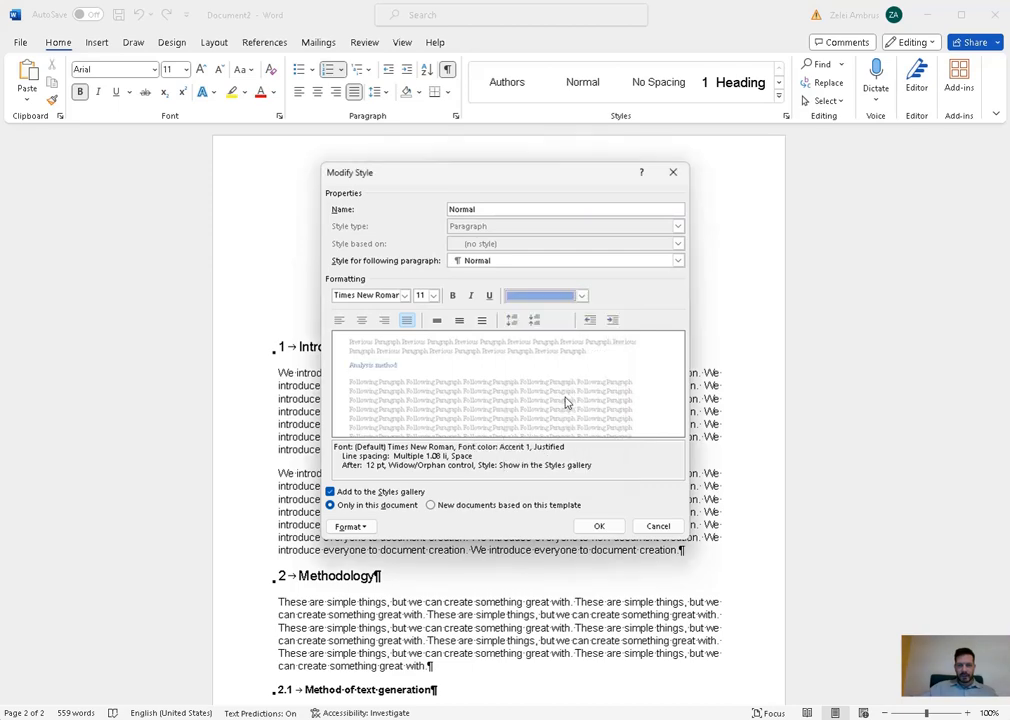
pyautogui.click(599, 526)
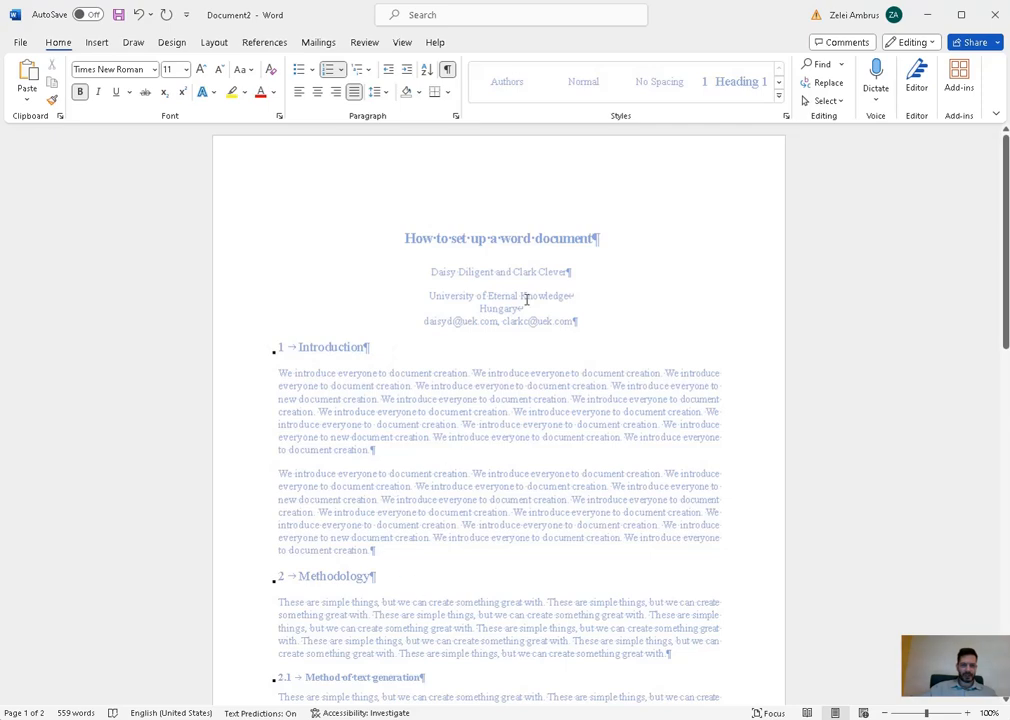
pyautogui.click(511, 239)
pyautogui.click(345, 348)
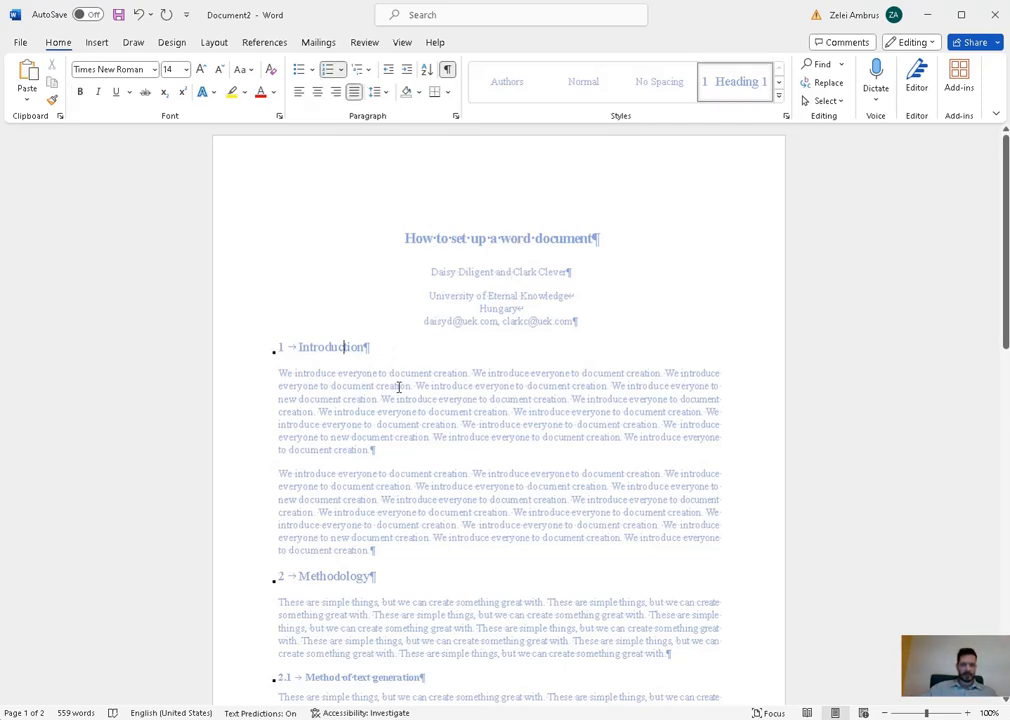
pyautogui.click(398, 386)
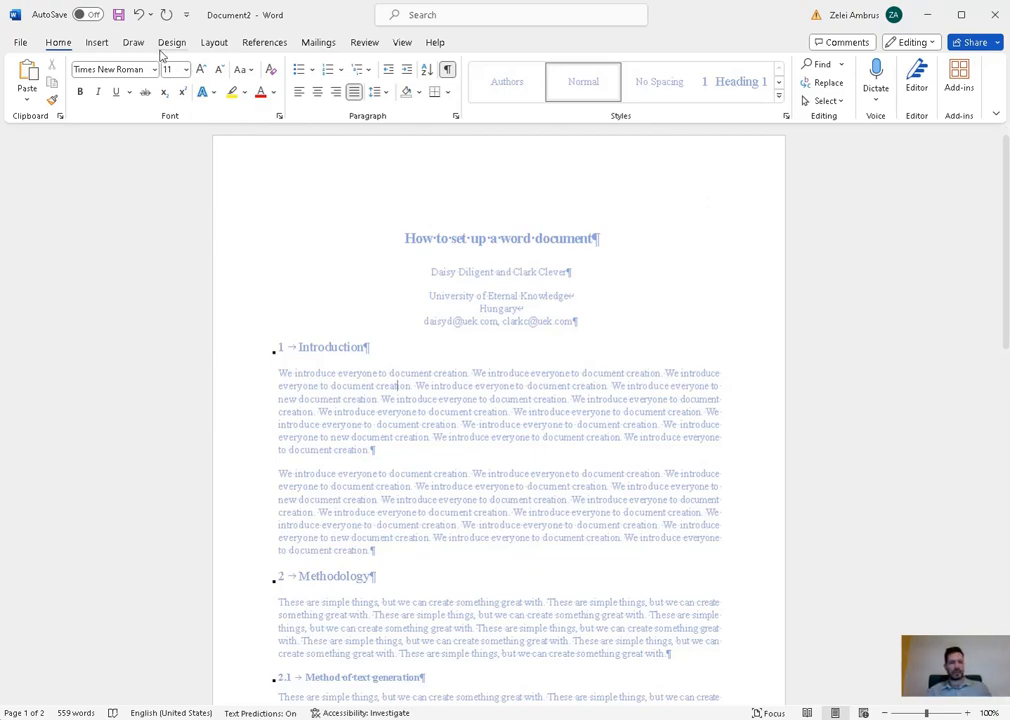
pyautogui.click(138, 18)
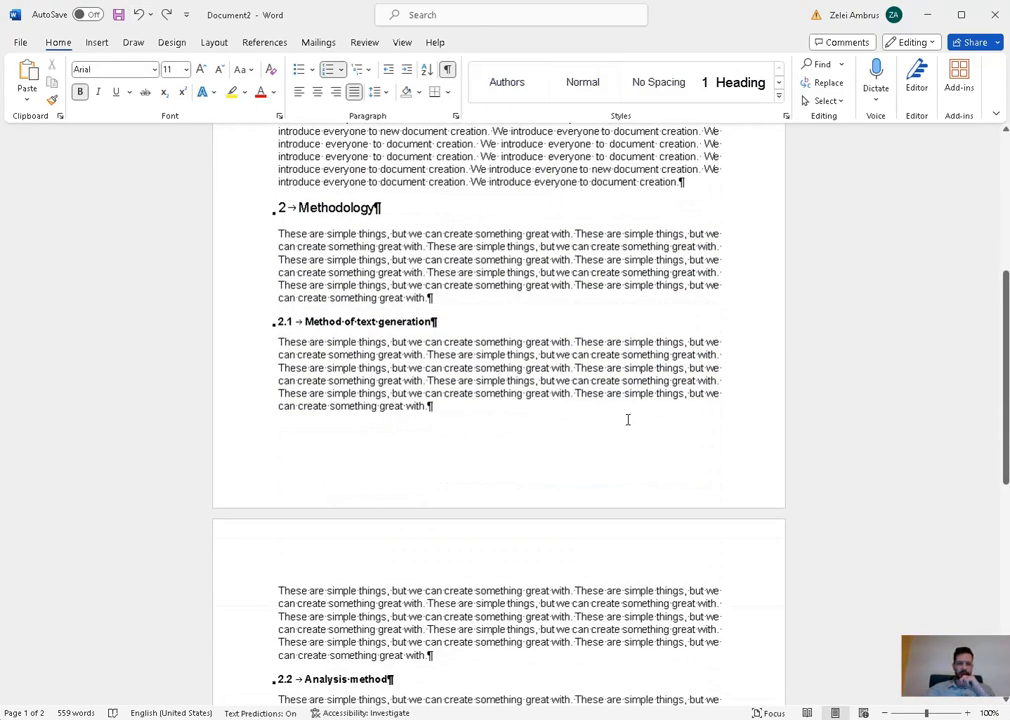
# - Add a new line reading 'References' below the 4 Discussion heading
pyautogui.scroll(6, 656, 470)
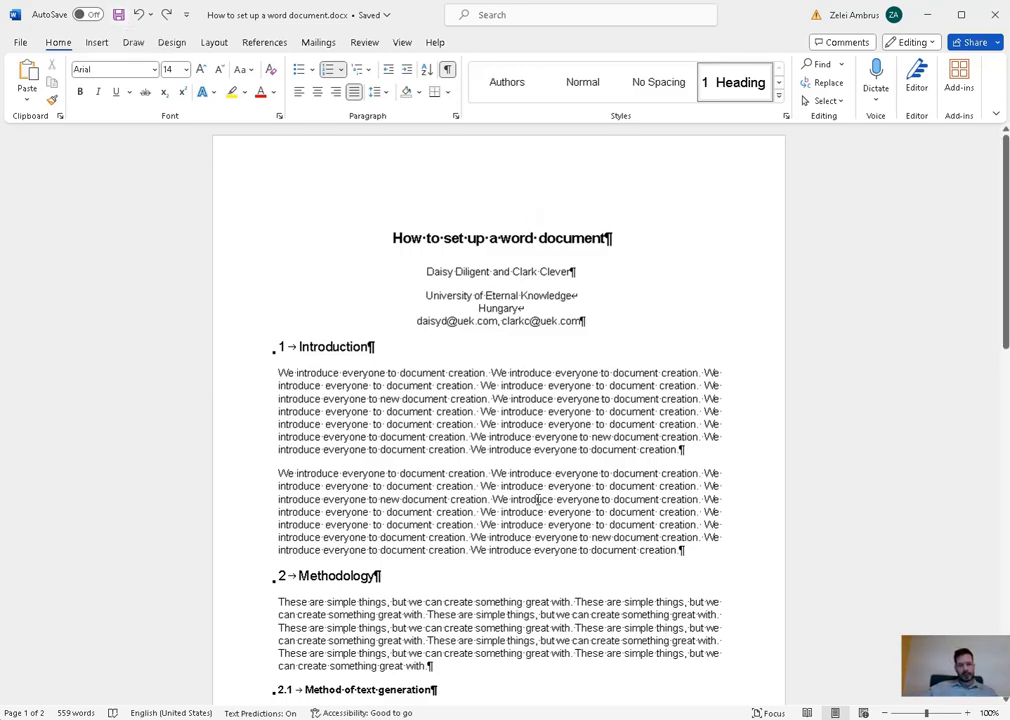
pyautogui.scroll(-4, 590, 463)
pyautogui.scroll(-10, 590, 463)
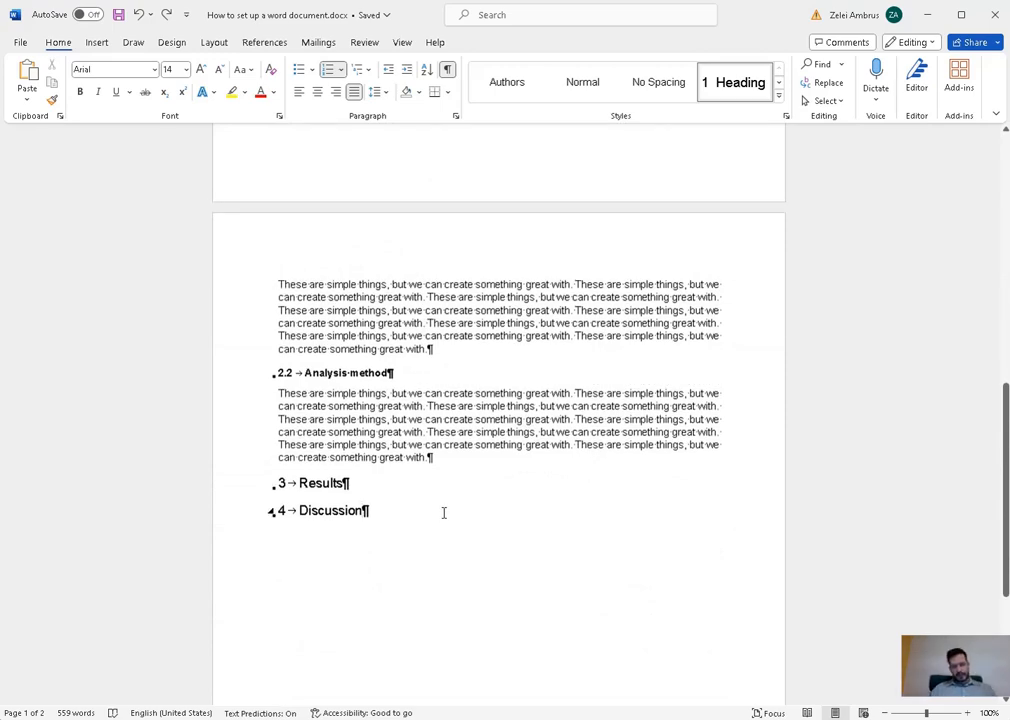
pyautogui.press('Return')
pyautogui.write('Re')
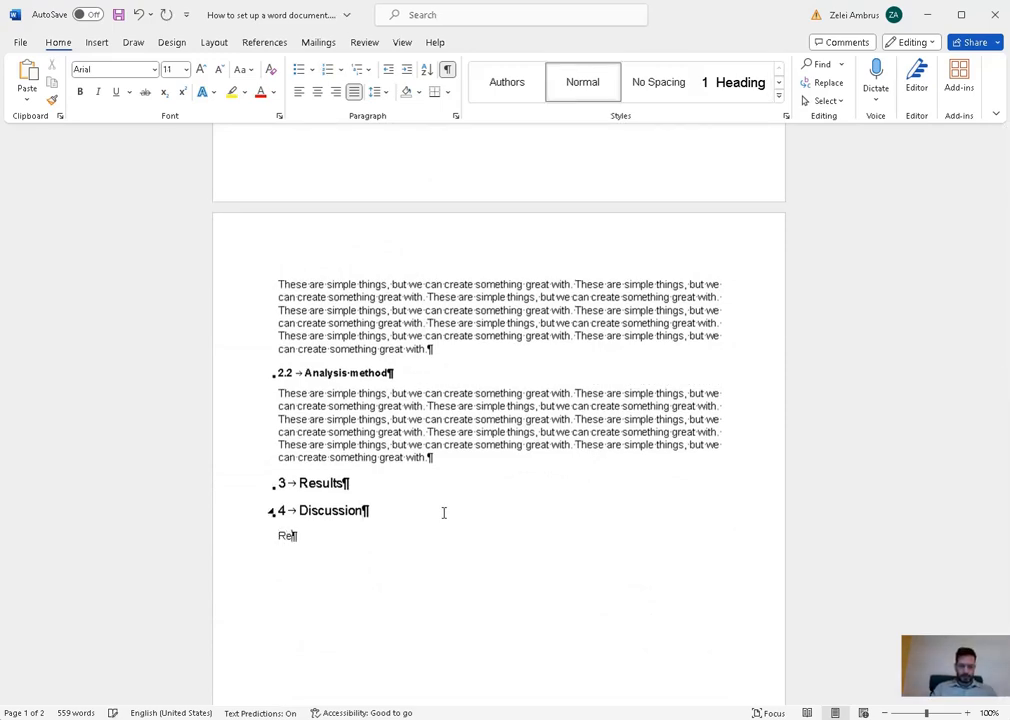
pyautogui.write('ferences')
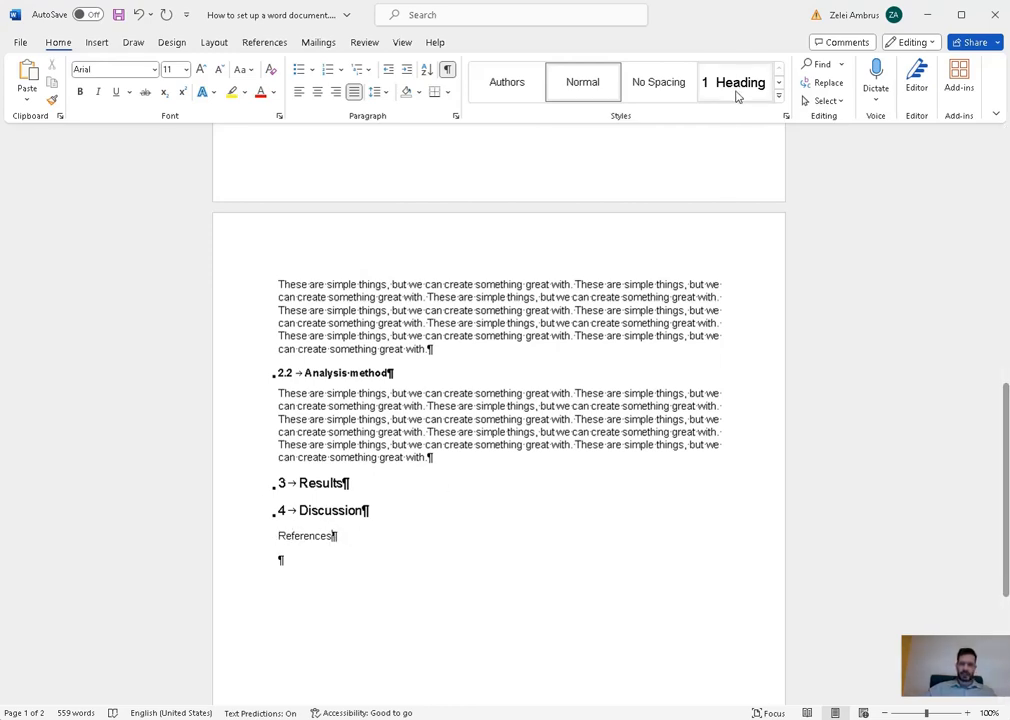
# - Make References an unnumbered Heading 1, undoing a trial resize of Heading 1 to 28 pt
pyautogui.click(737, 93)
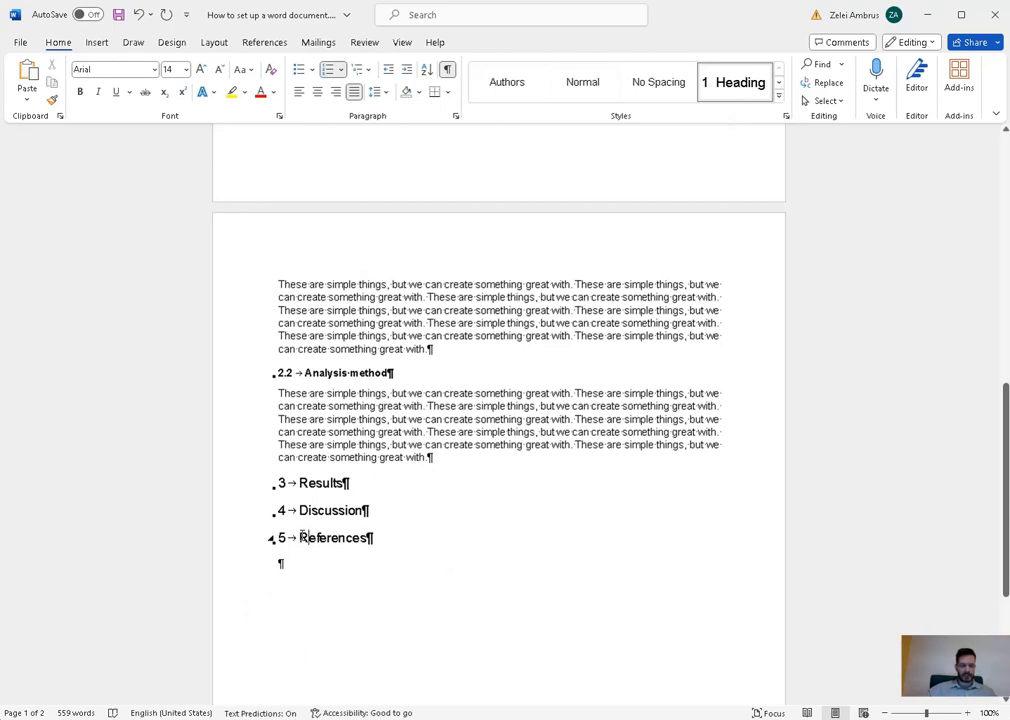
pyautogui.press('BackSpace')
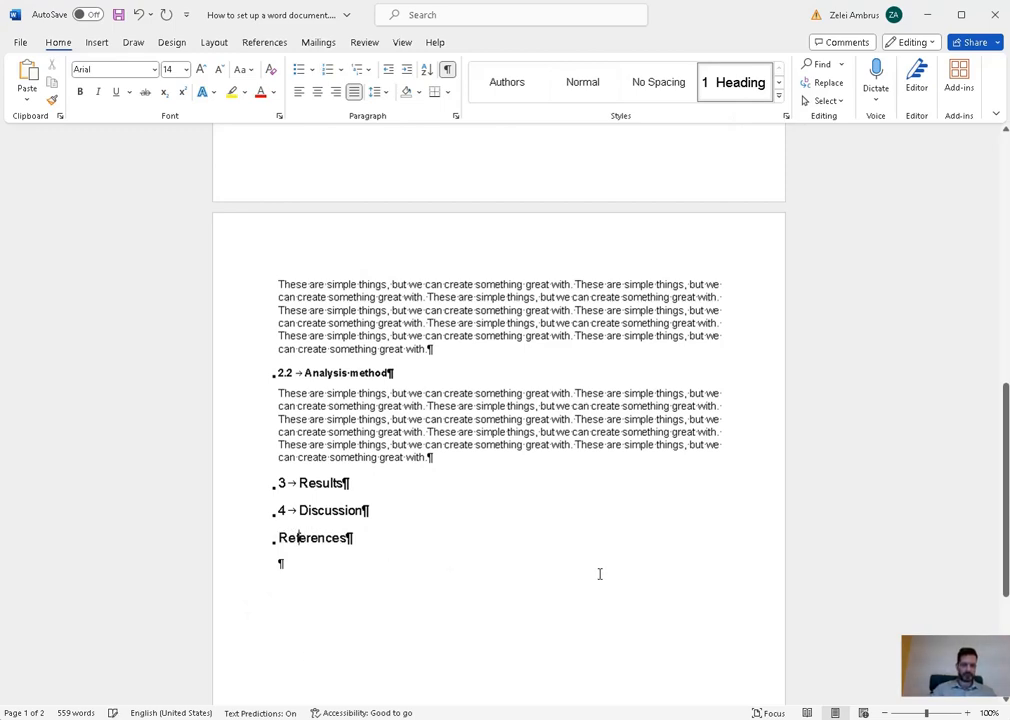
pyautogui.rightClick(745, 97)
pyautogui.click(766, 121)
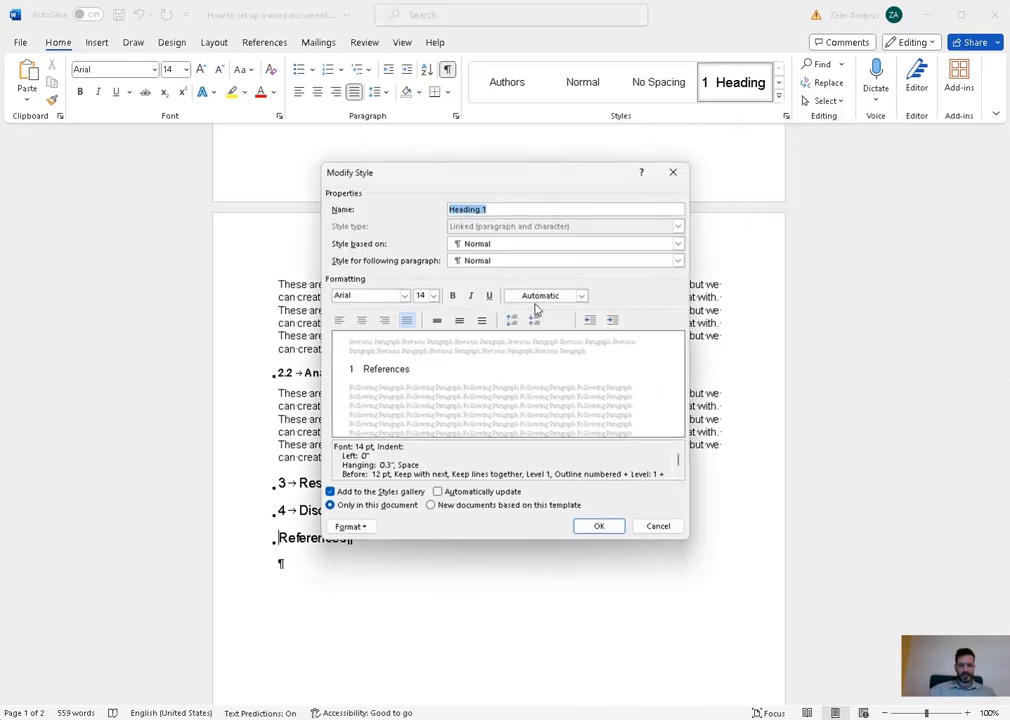
pyautogui.click(433, 296)
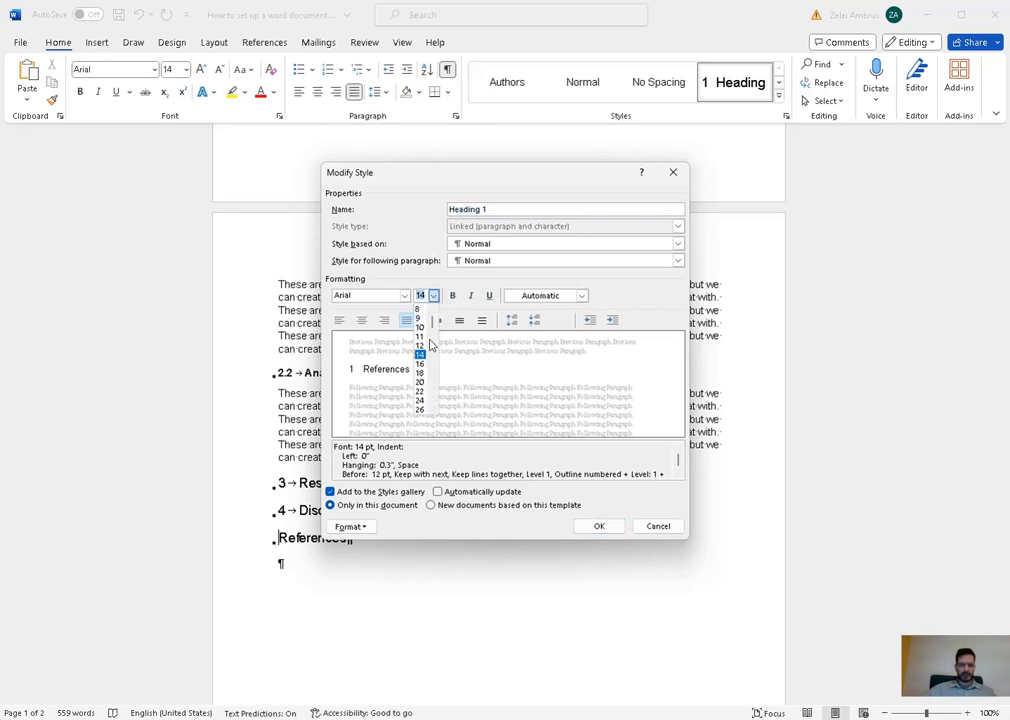
pyautogui.click(419, 400)
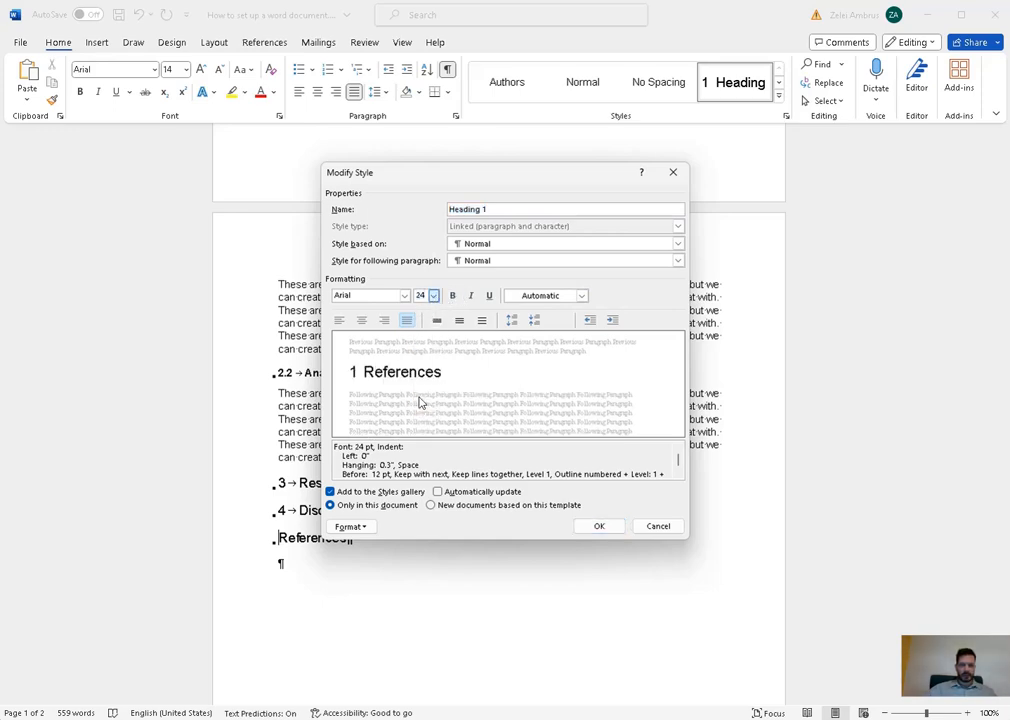
pyautogui.click(433, 296)
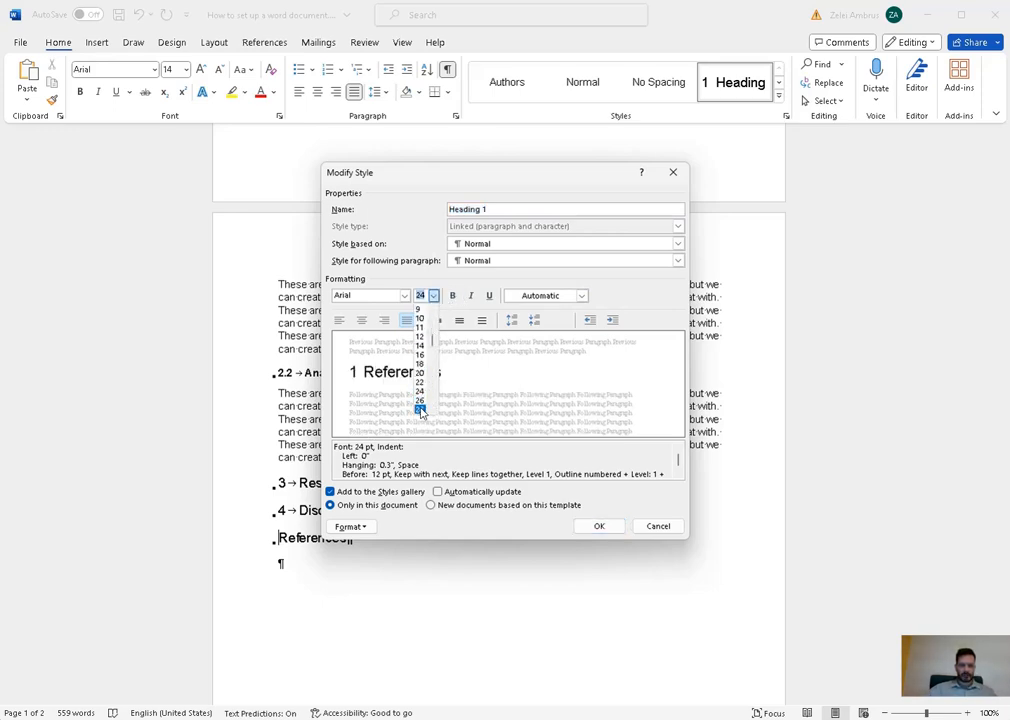
pyautogui.click(420, 409)
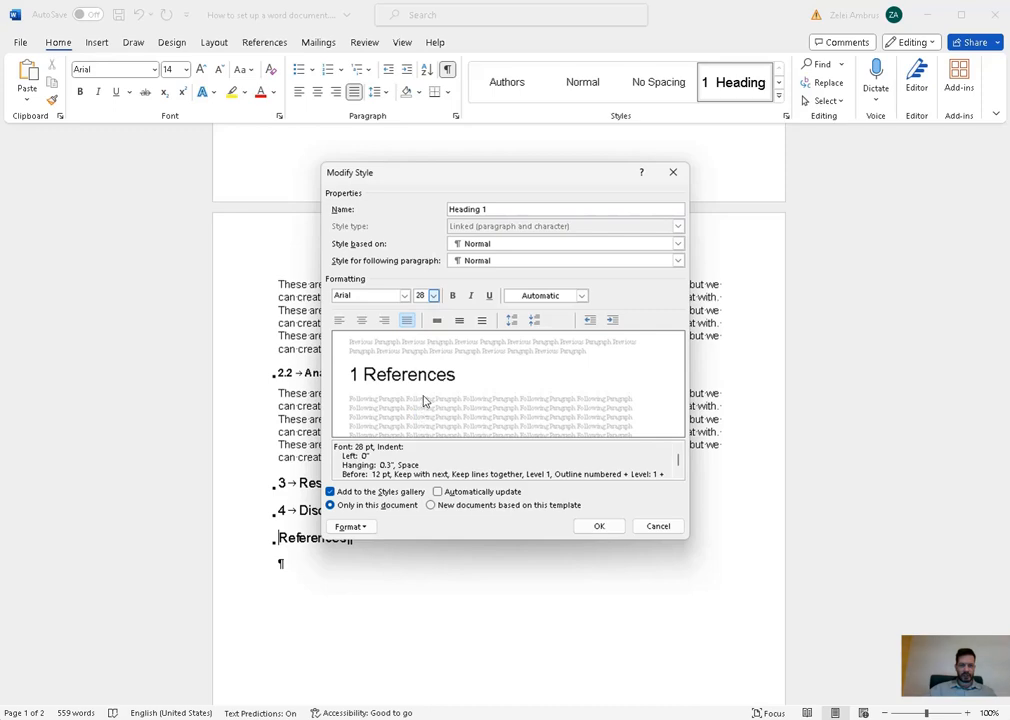
pyautogui.click(609, 526)
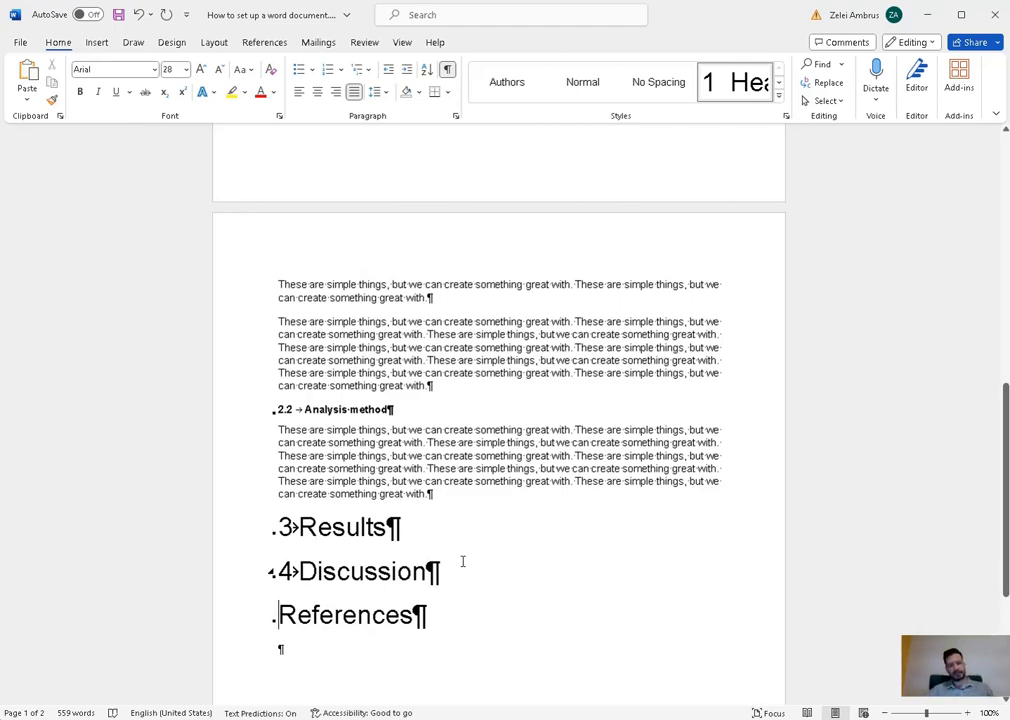
pyautogui.hotkey('ctrl', 'z')
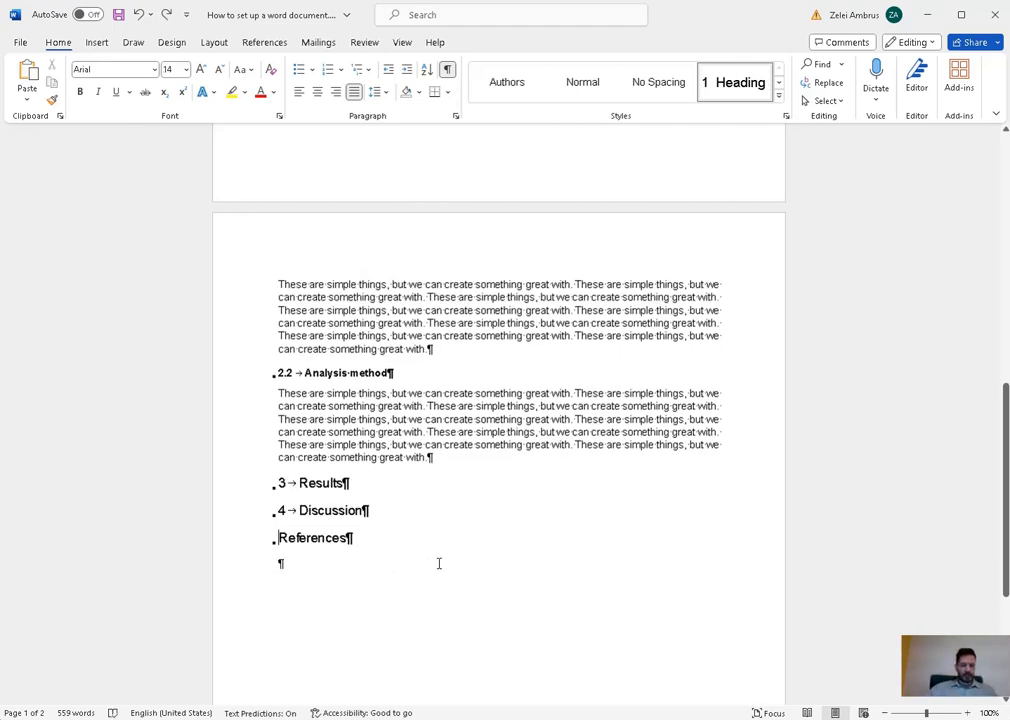
pyautogui.click(340, 563)
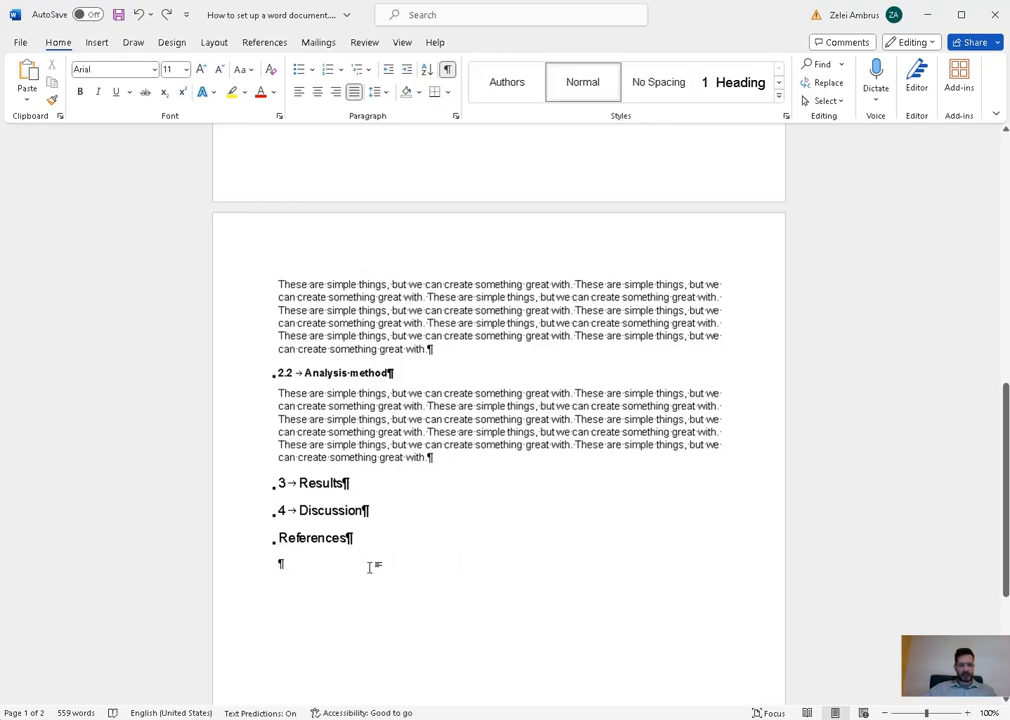
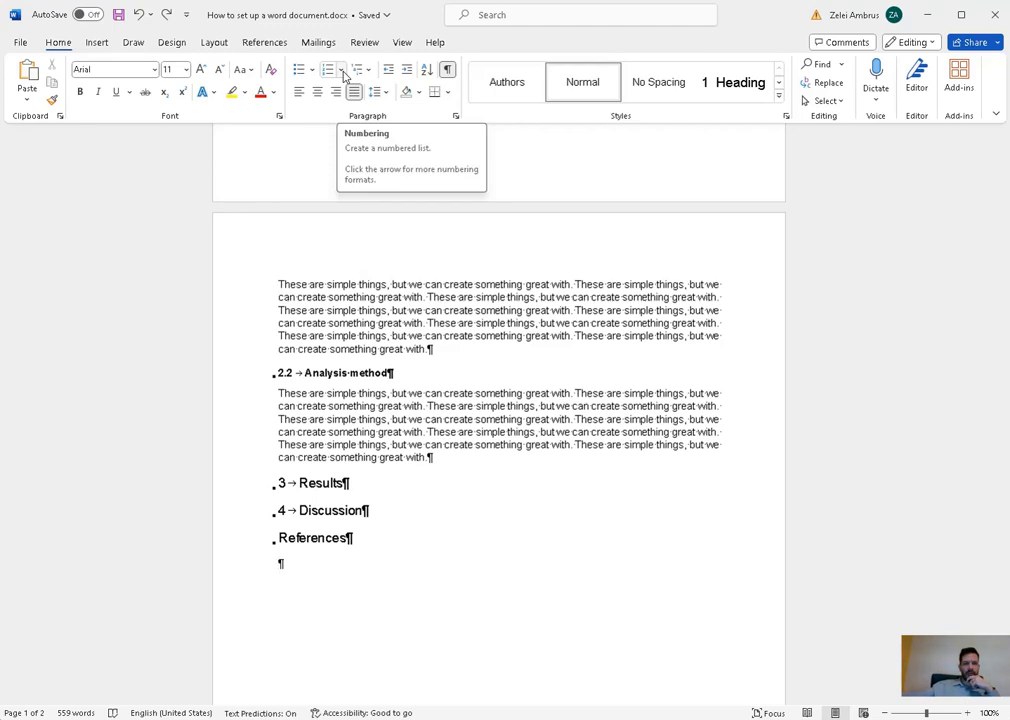
# - Try a custom [1] number format for the line under References, then cancel it
pyautogui.click(341, 70)
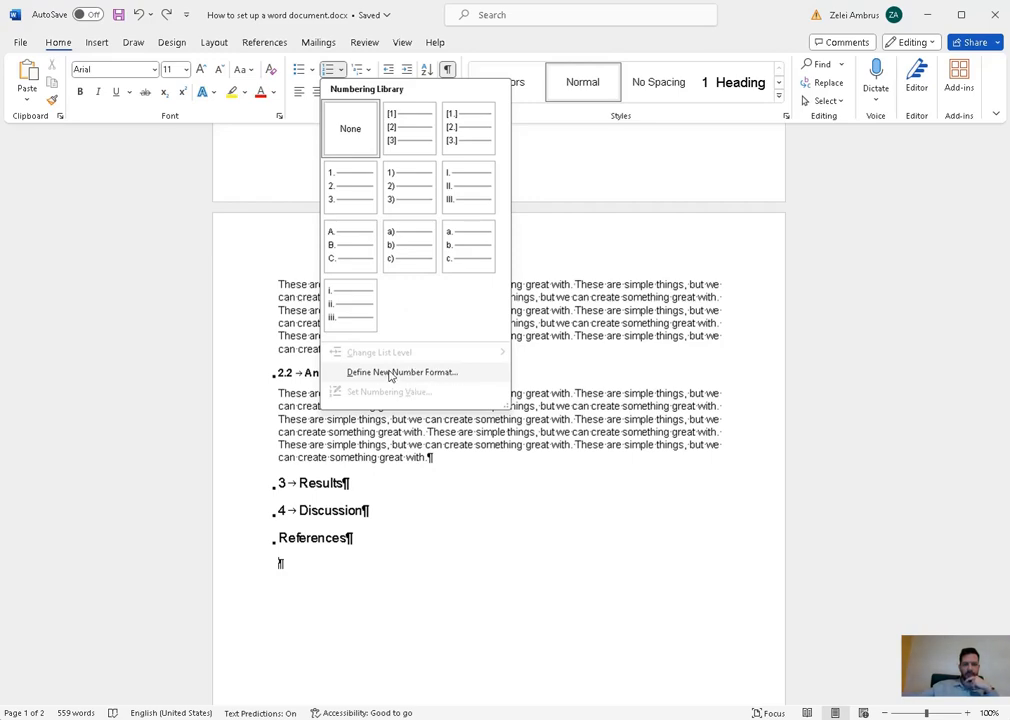
pyautogui.click(371, 375)
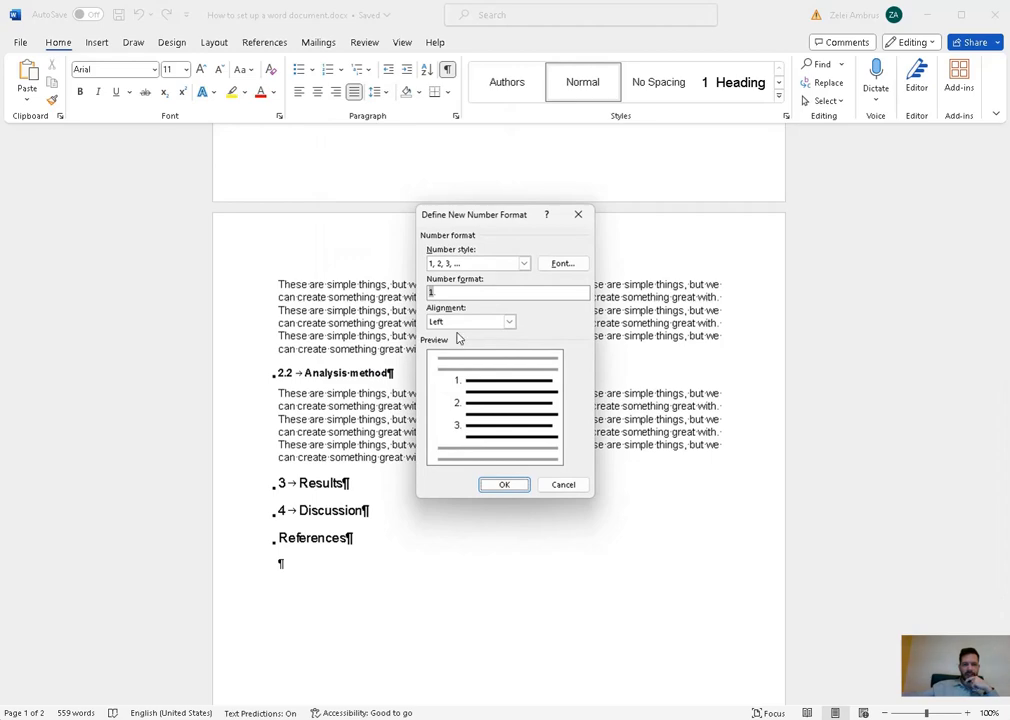
pyautogui.click(452, 291)
pyautogui.press('BackSpace')
pyautogui.press('BackSpace')
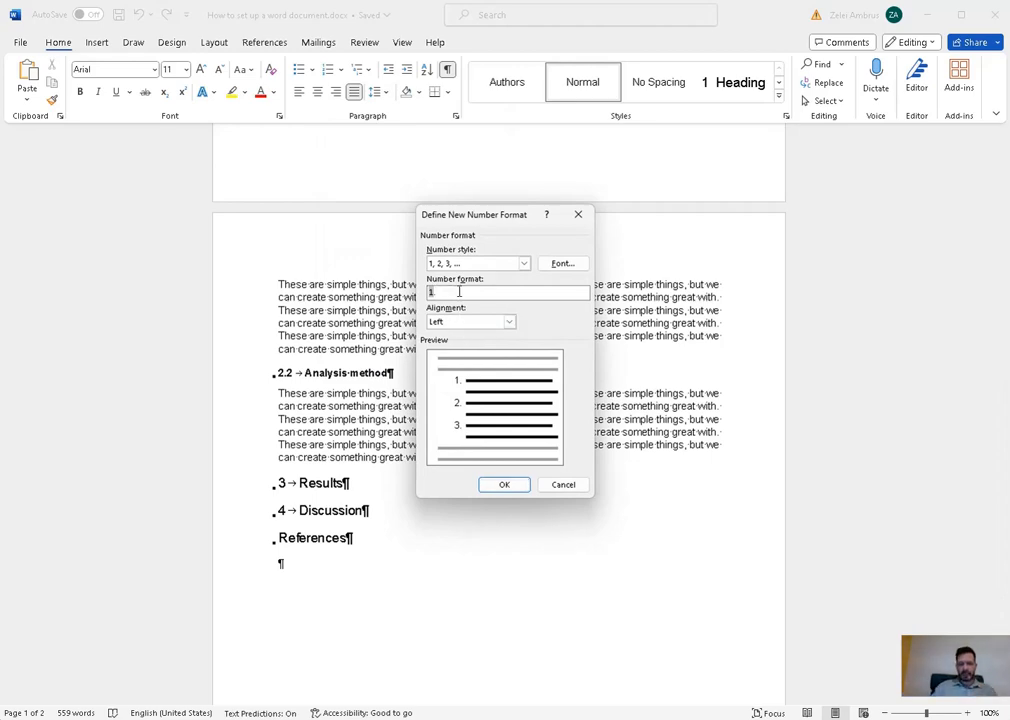
pyautogui.write('[]')
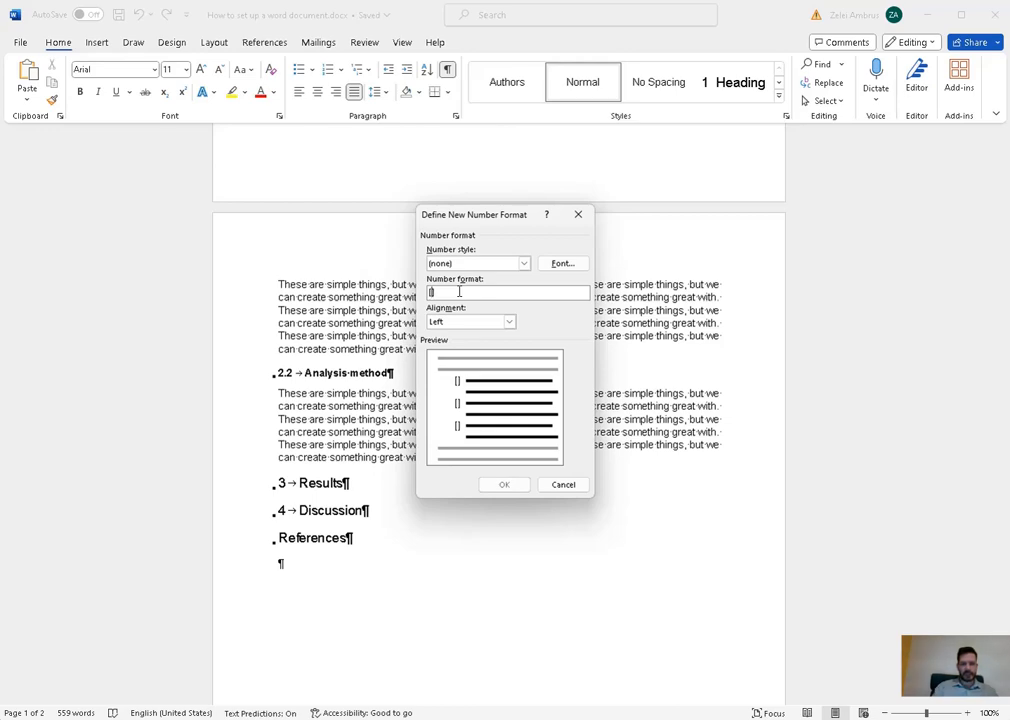
pyautogui.press('Left')
pyautogui.write('1')
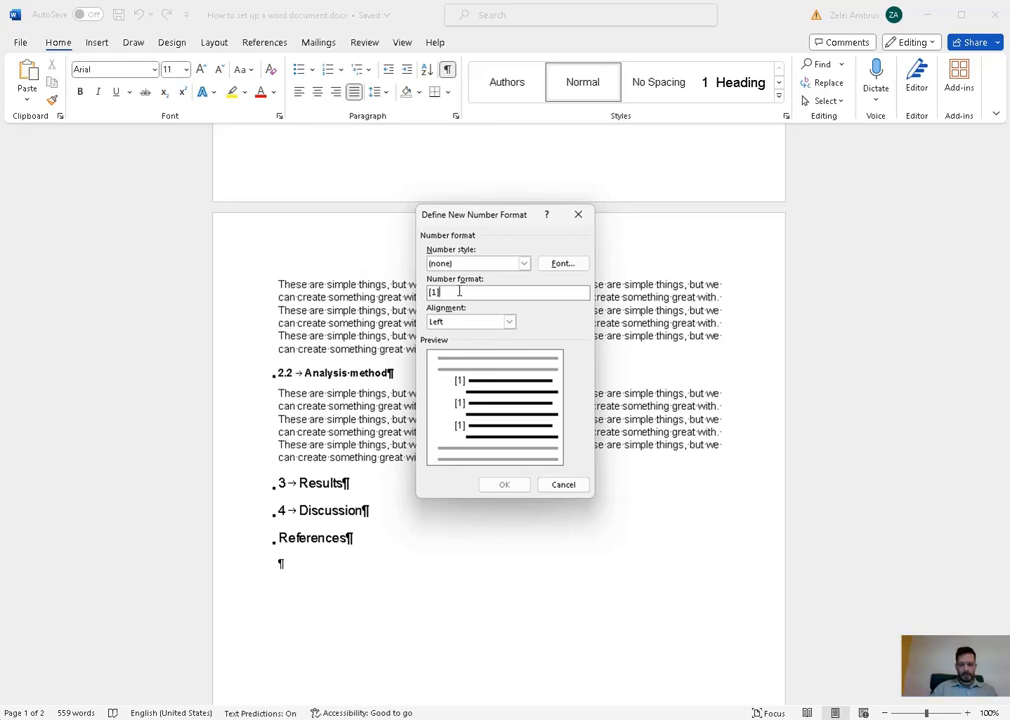
pyautogui.click(551, 485)
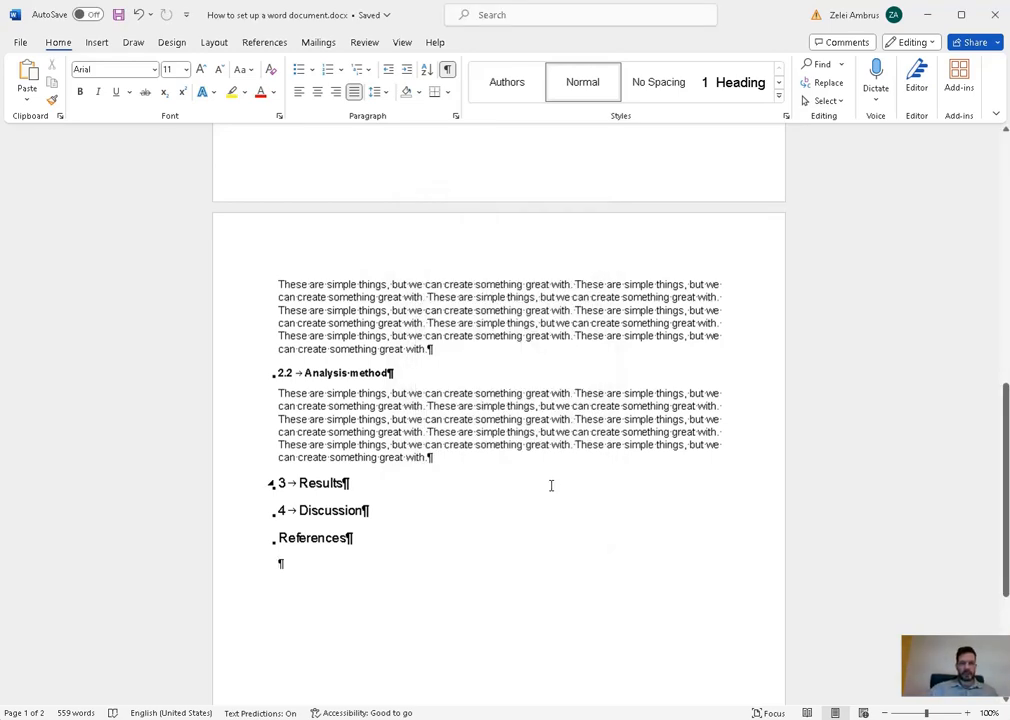
# - Redefine the number format with brackets instead of the dot, giving [1] numbering
pyautogui.click(342, 70)
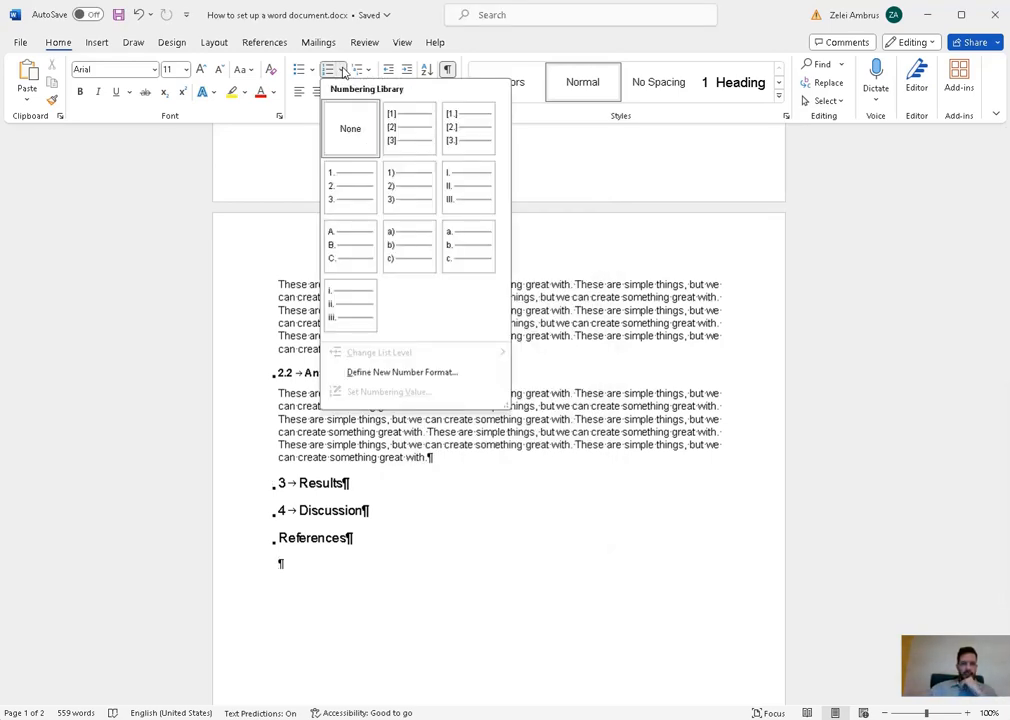
pyautogui.click(442, 374)
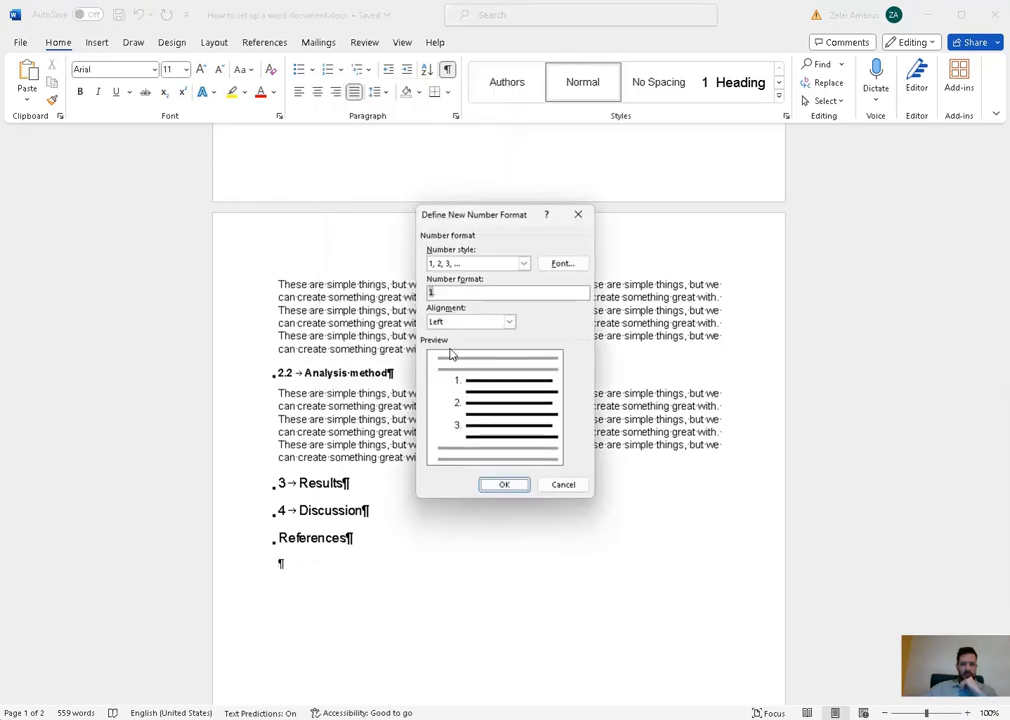
pyautogui.click(437, 293)
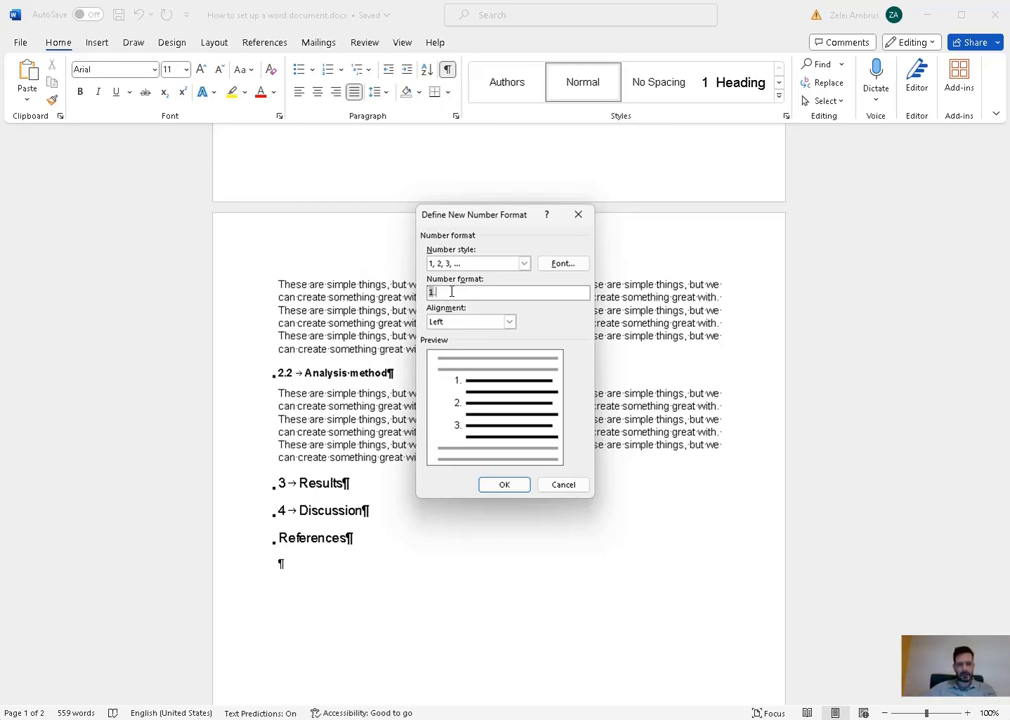
pyautogui.press('BackSpace')
pyautogui.write(')')
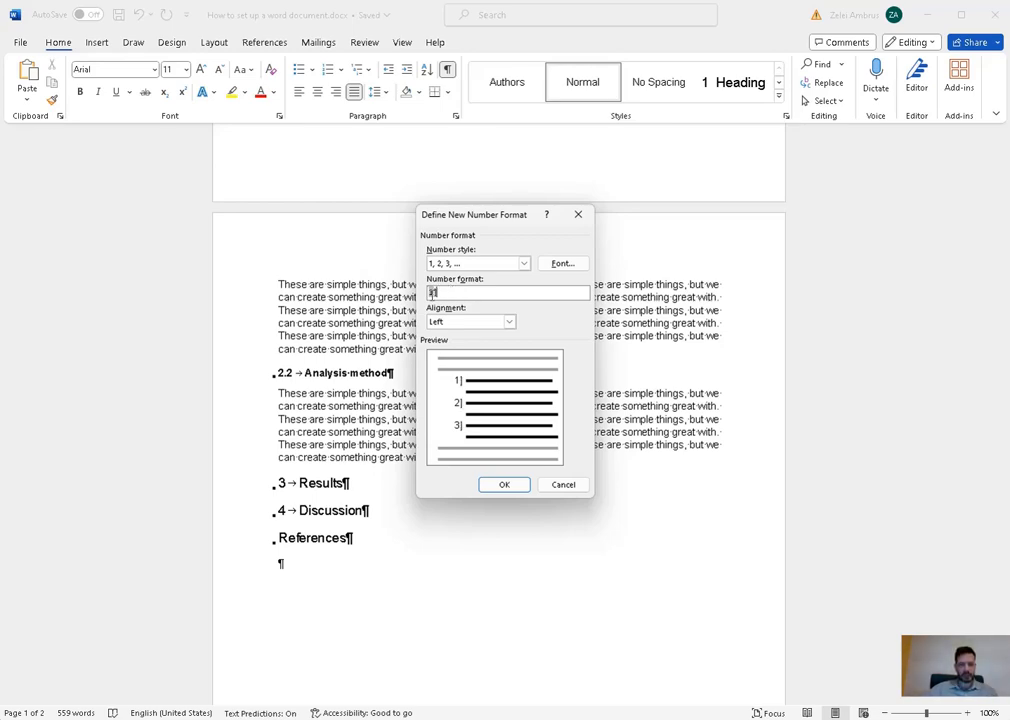
pyautogui.write('[1')
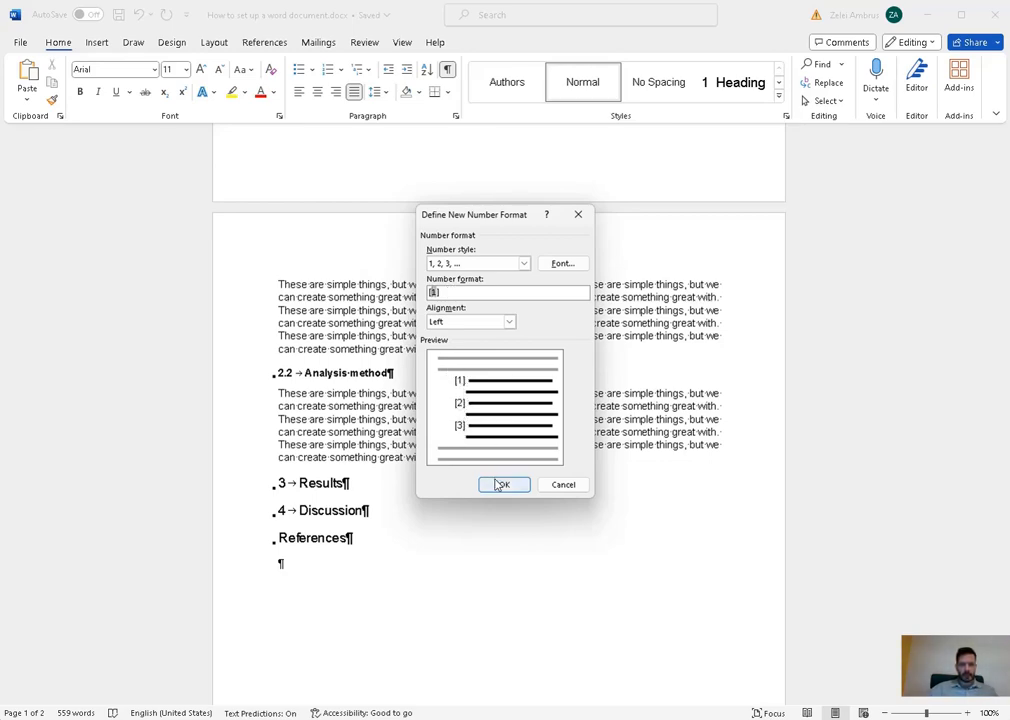
pyautogui.click(500, 485)
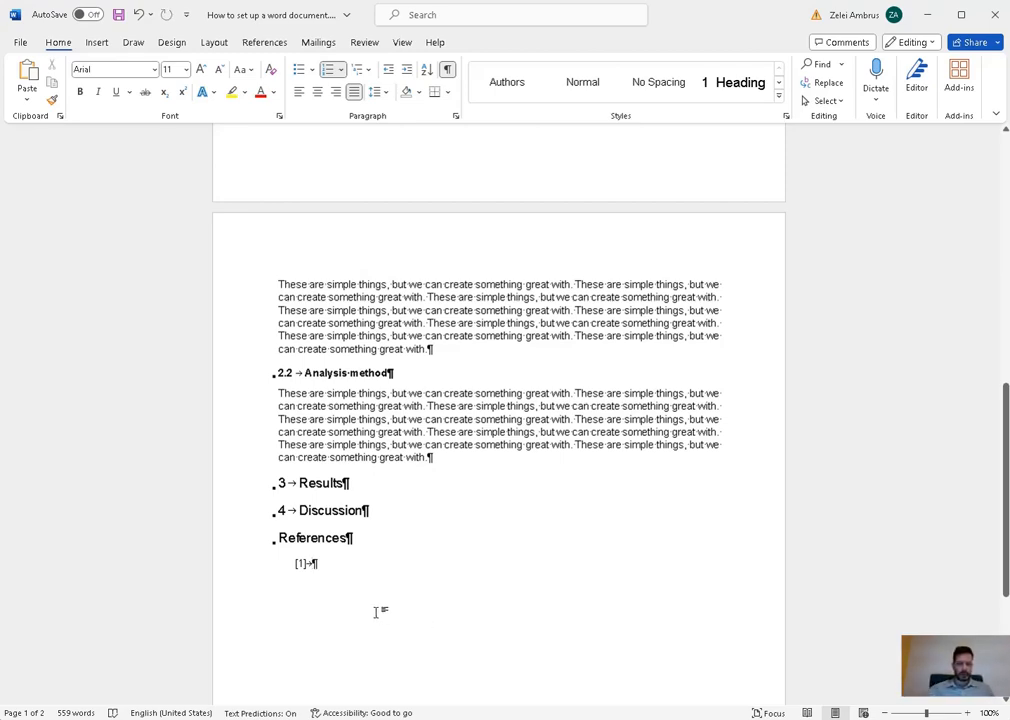
# - Paste the first reference after [1] and add a placeholder line 'Aaaa' for entry [2]
pyautogui.write('Smith A.A. and Brilliant B.B., A New Novel on Some New Adventures, Matthias Corvinus Publishing Company, Dallas, 1877.')
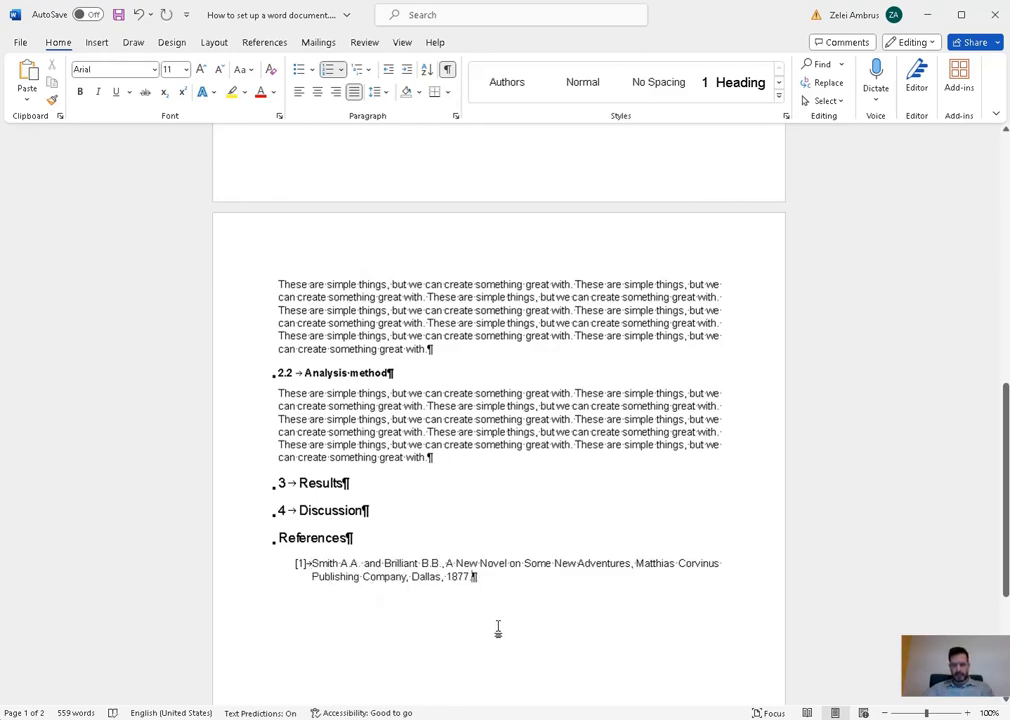
pyautogui.press('Return')
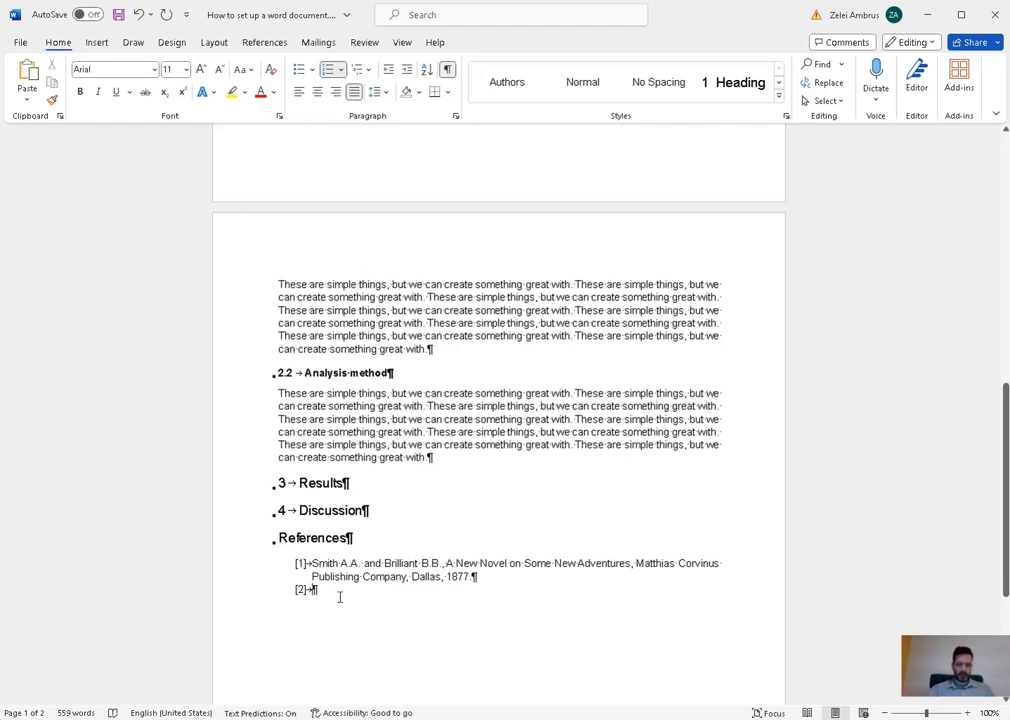
pyautogui.press('BackSpace')
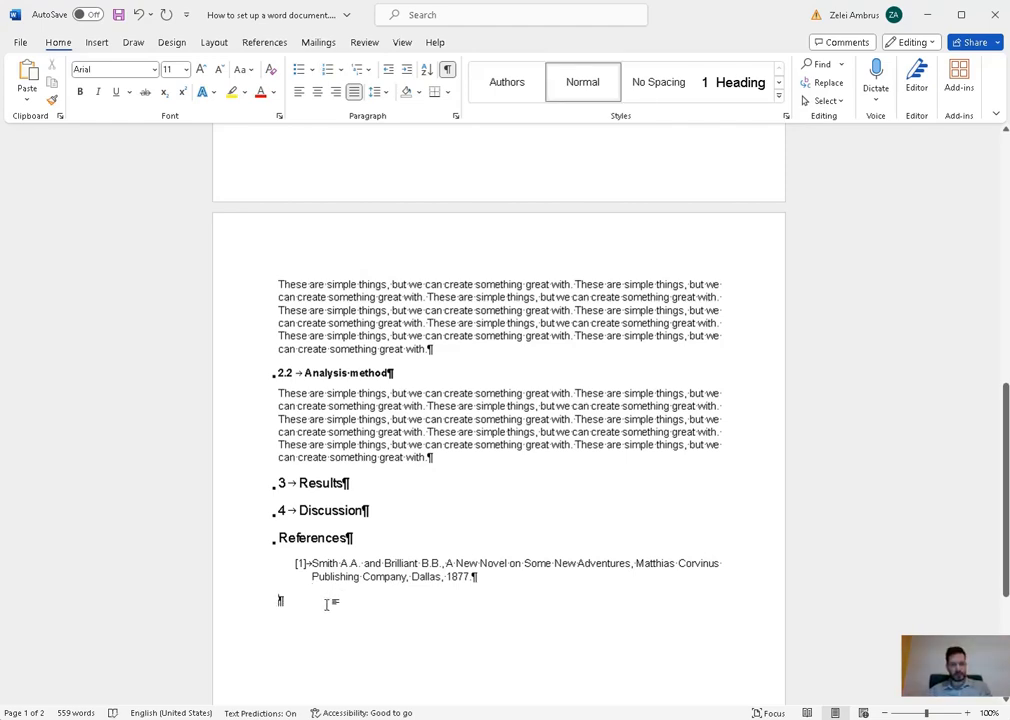
pyautogui.hotkey('ctrl', 'z')
pyautogui.write('Aaaa')
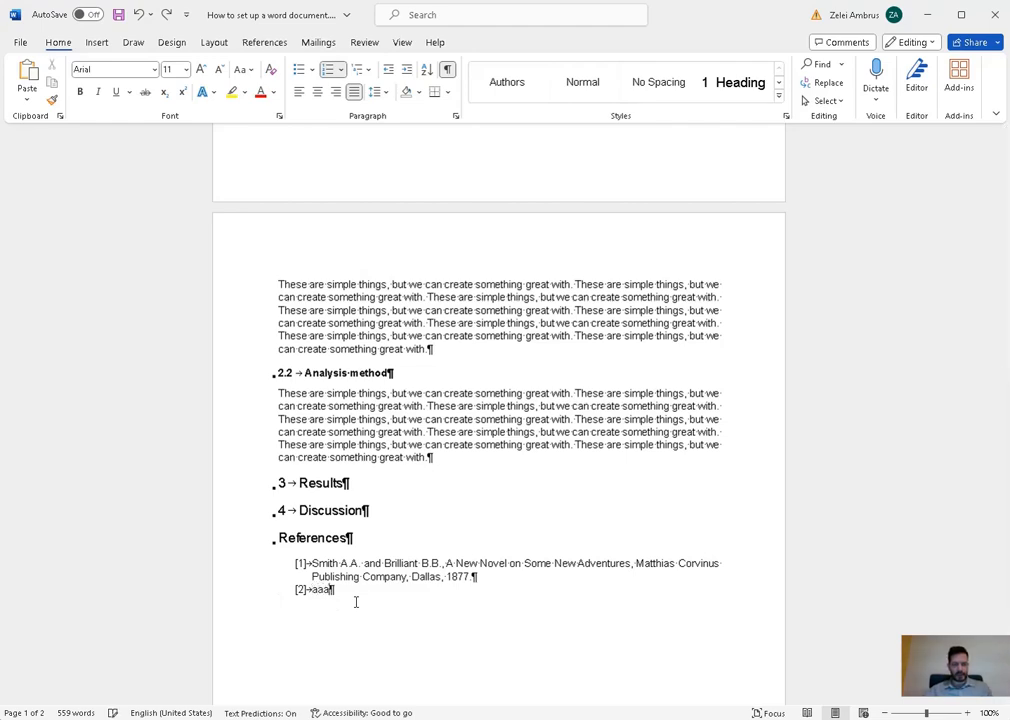
pyautogui.press('Return')
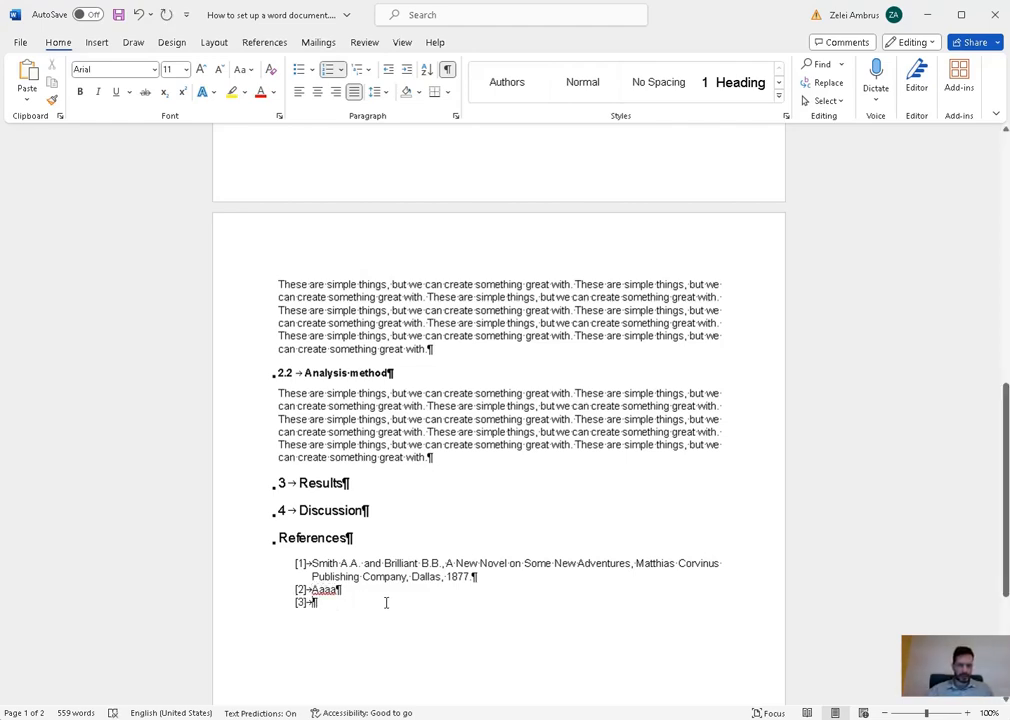
# - Replace 'Aaaa' with the second reference and paste references [3] to [7] below
pyautogui.moveTo(342, 590); pyautogui.dragTo(313, 590)
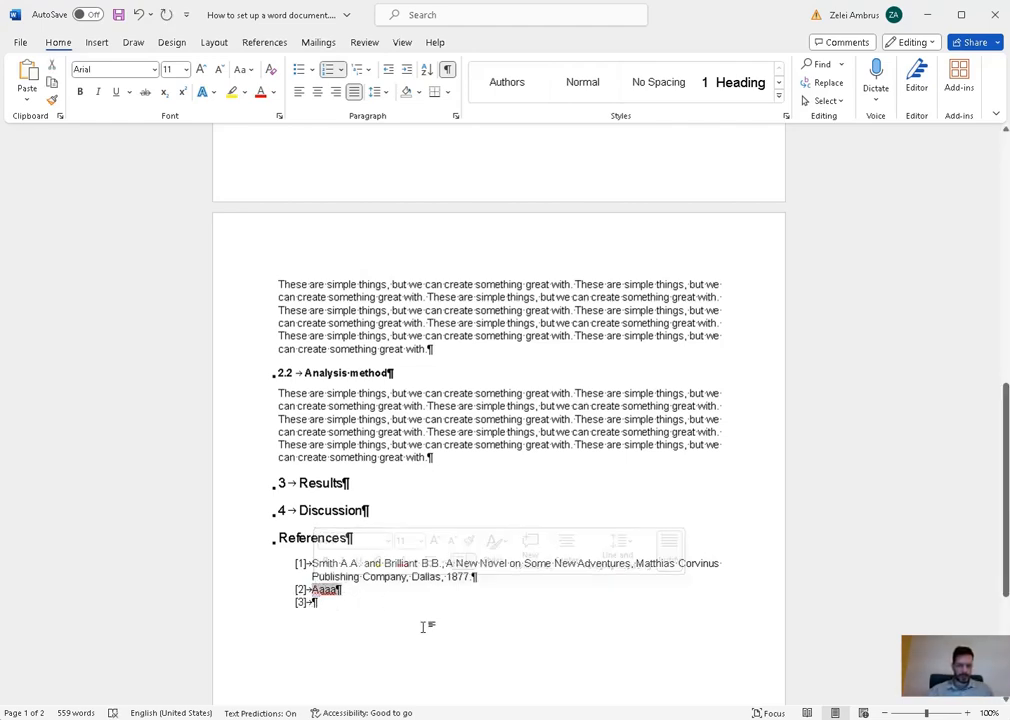
pyautogui.write('Clever C.C. and Boring B.B., The origin of odd numbers, Journal of Epic Science Results, 7(2):120–132, 1989.')
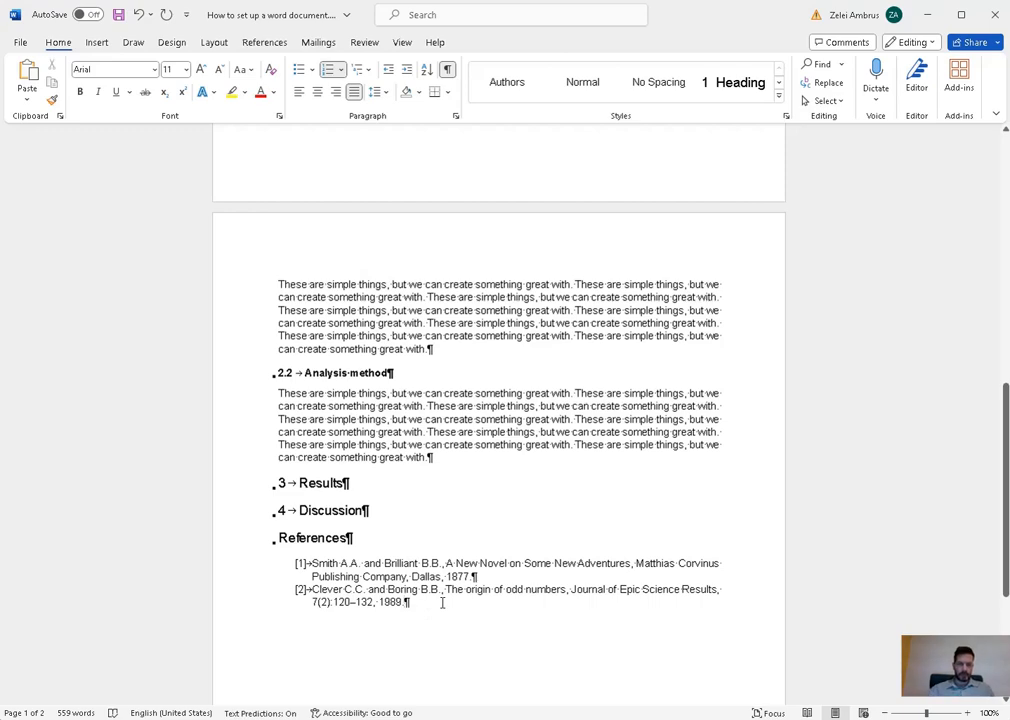
pyautogui.press('Return')
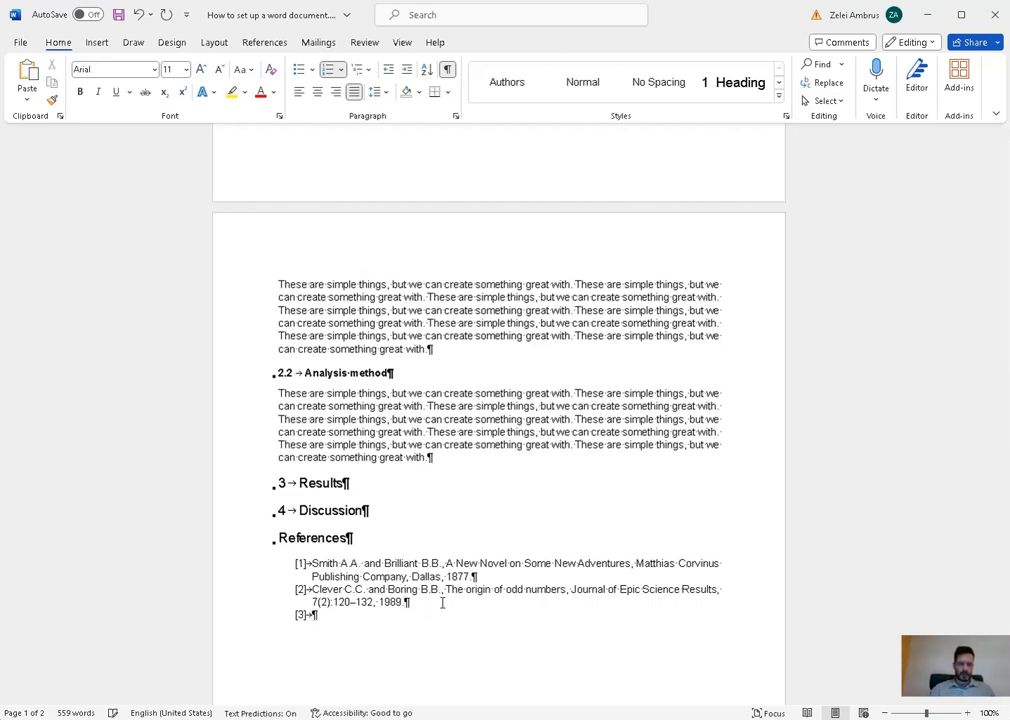
pyautogui.scroll(-3, 430, 598)
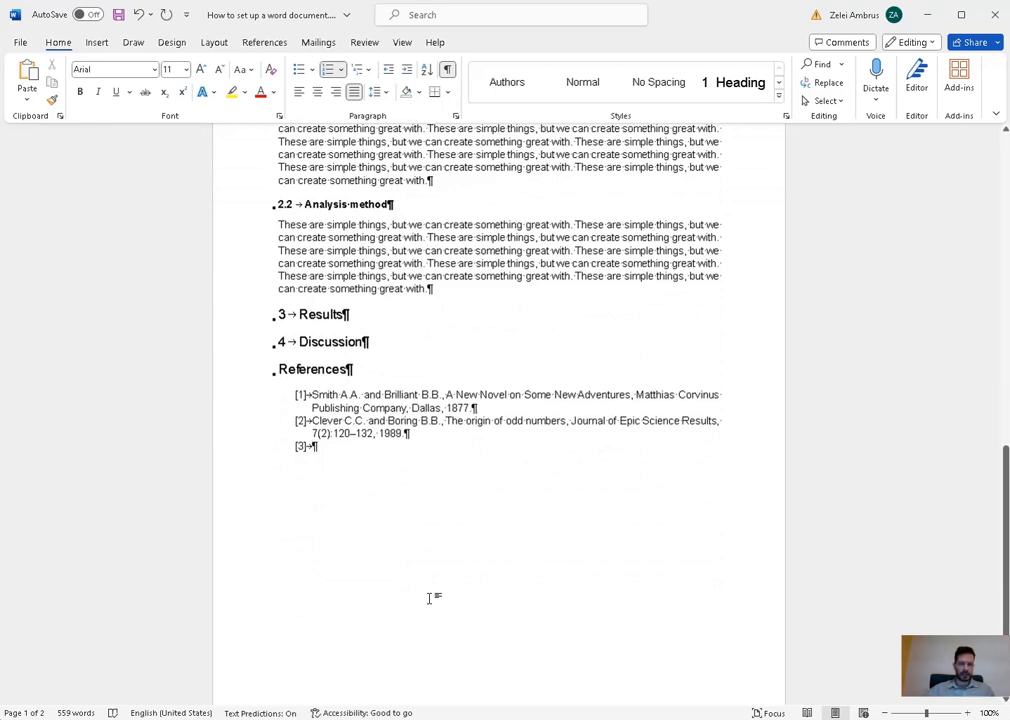
pyautogui.write('Alexson A.A. and Genius G.G., Why do I attend conferences, in Proceedings of the Greatest Conference, 33–54, City, Country, 3-4, January 2002. Abidas Corporation, How to use company name as author, http://www.abidas.com/, 2021, last access: 12 January, 2023 Xi Z.L. and Bou B.B., The interdisciplinaries of potato peeling, 2023, a sentence about the Supervisor. Tortured T.T., How to survive PhD studies, Ph.D. thesis, University of Egg Cooking, Oxford, UK, 2015, supervisor: Malevolent M. M. Xiu X.Y. and Young H.H., Report on the eyesight enhancemnt of moles, Technical report, Institution, 2055.')
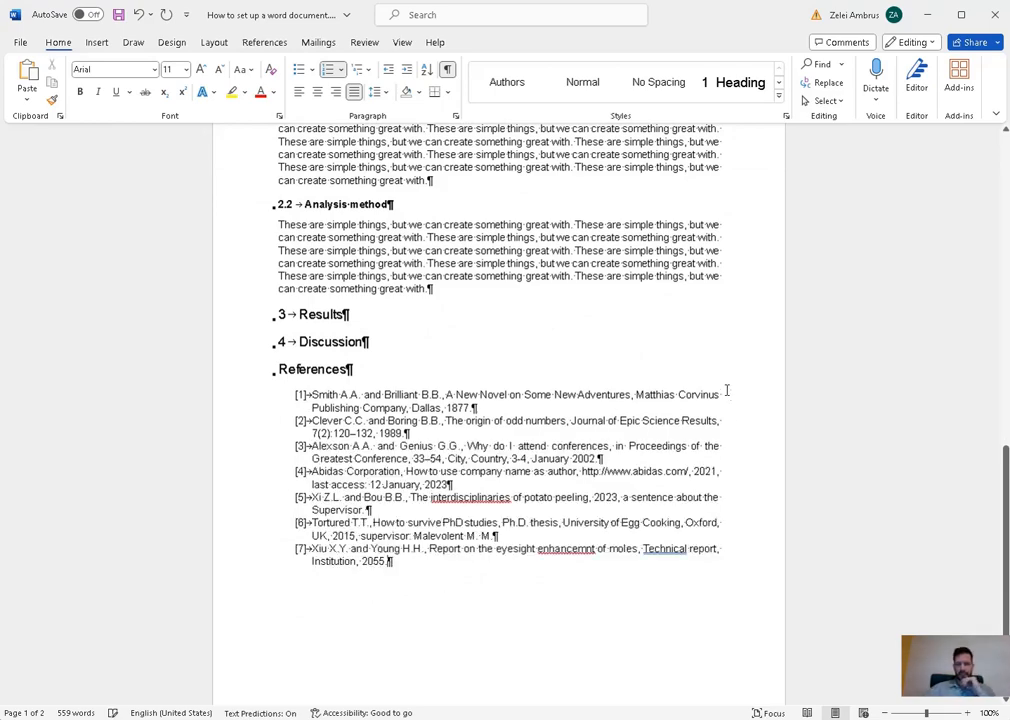
# - Select the first reference line and leave the caret in the reference list
pyautogui.moveTo(724, 395); pyautogui.dragTo(288, 395)
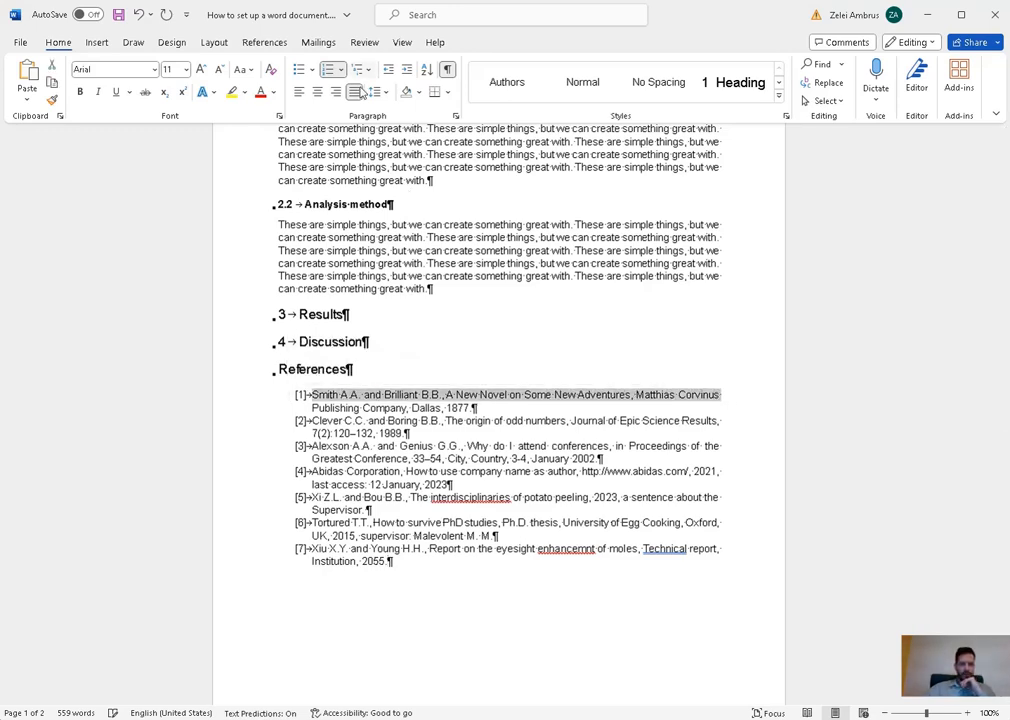
pyautogui.click(701, 246)
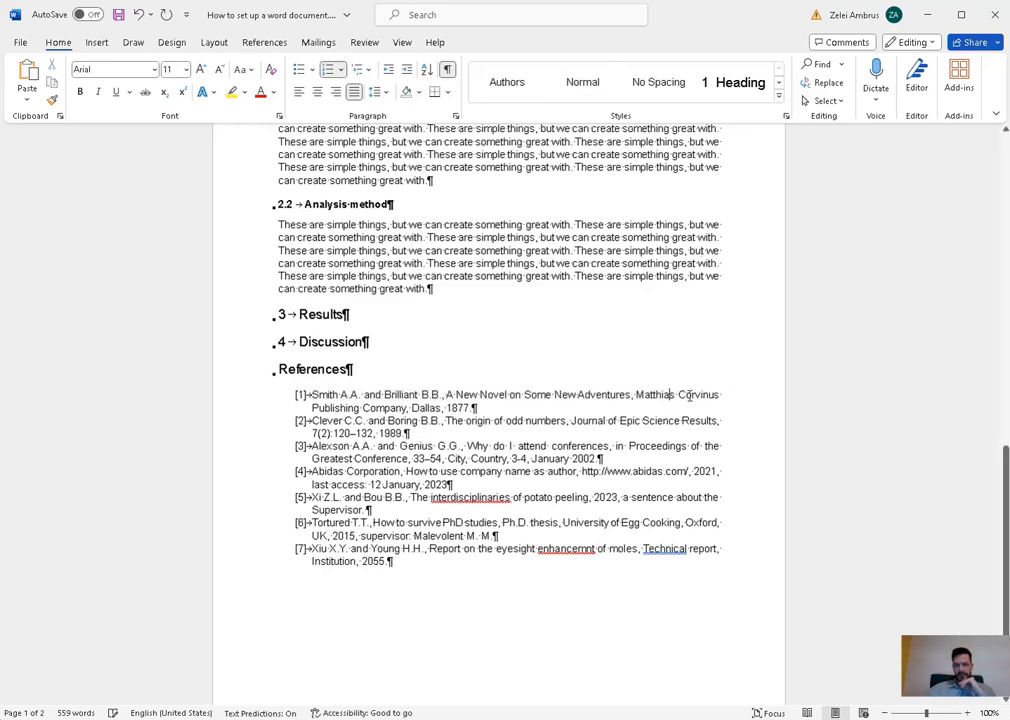
pyautogui.click(723, 421)
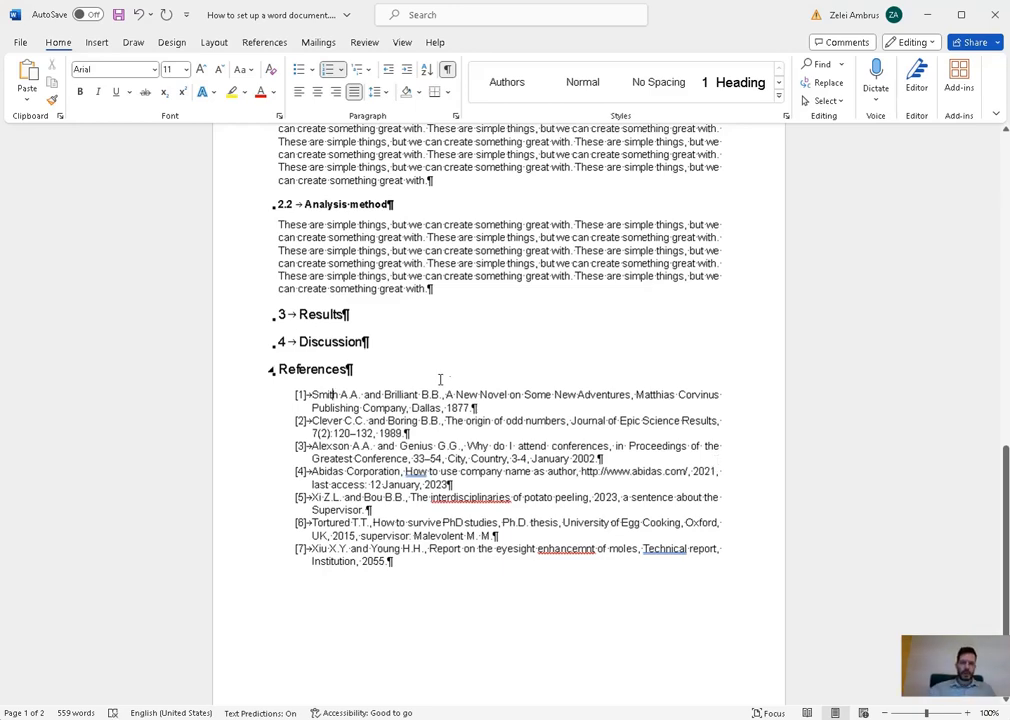
# - Change the List Paragraph style's left indentation from 0.5" to 0
pyautogui.click(778, 104)
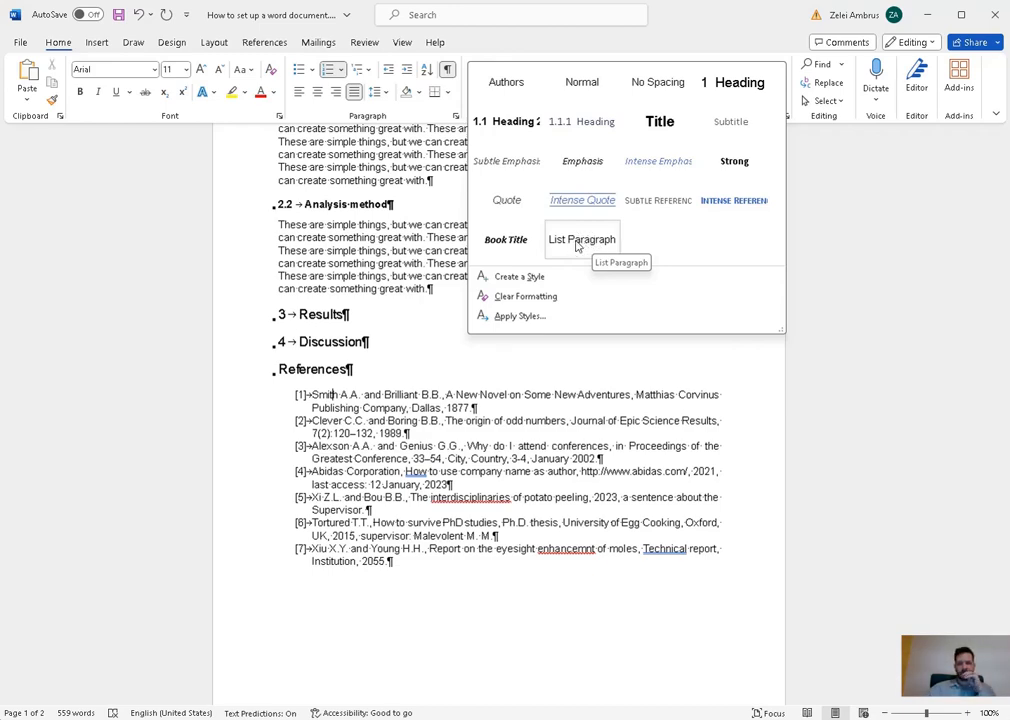
pyautogui.rightClick(576, 247)
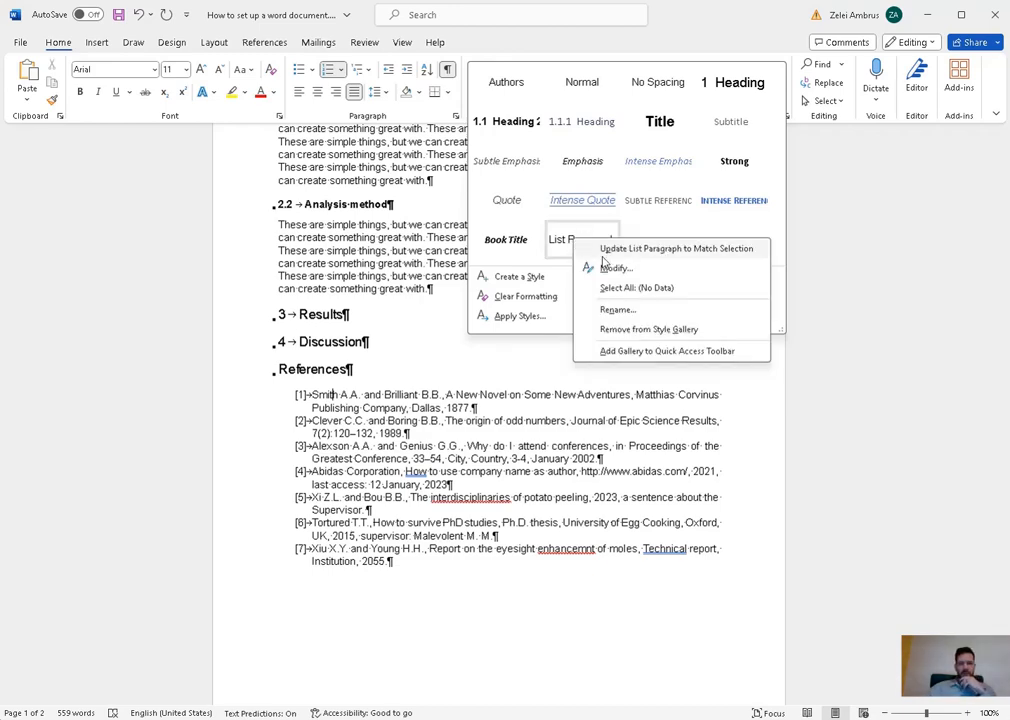
pyautogui.click(622, 268)
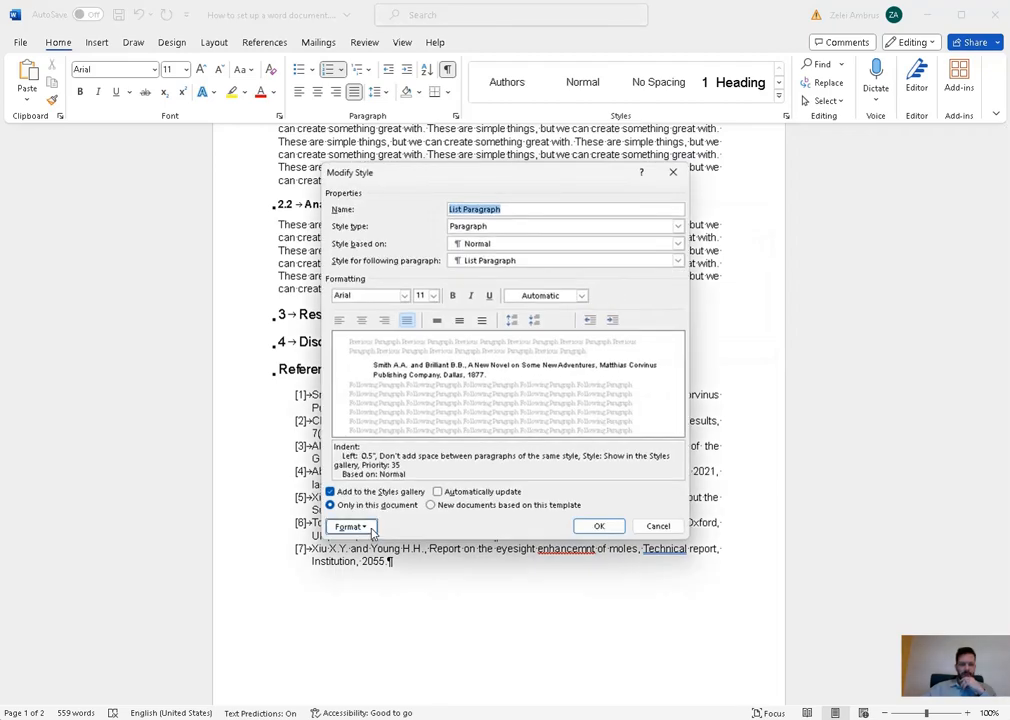
pyautogui.click(350, 526)
pyautogui.click(374, 558)
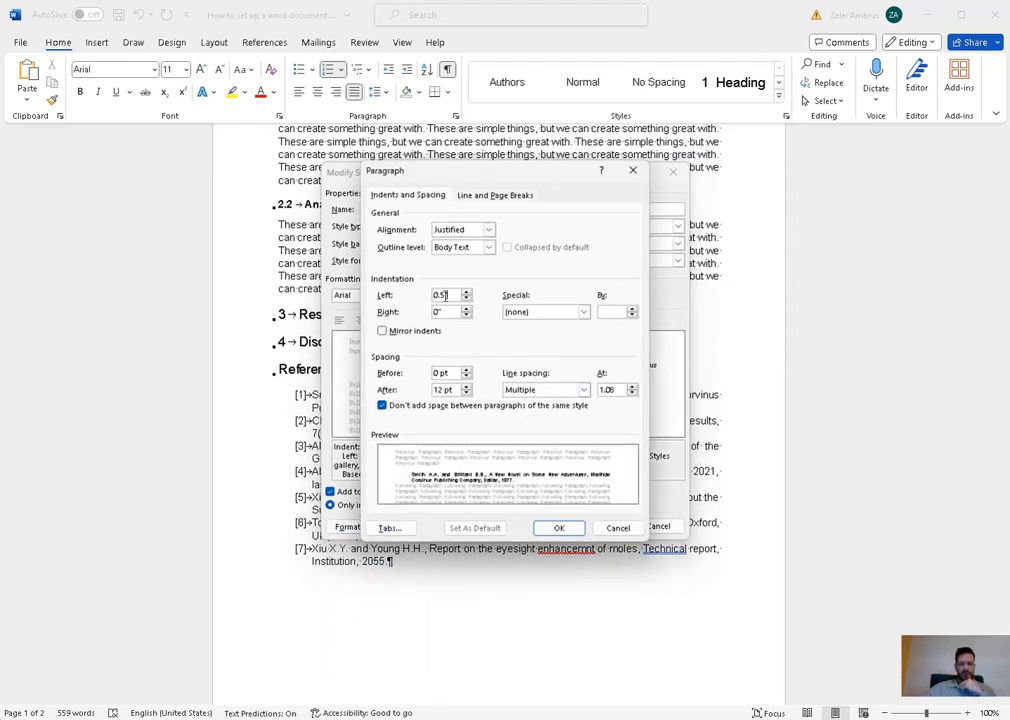
pyautogui.doubleClick(441, 296)
pyautogui.write('0')
pyautogui.click(444, 312)
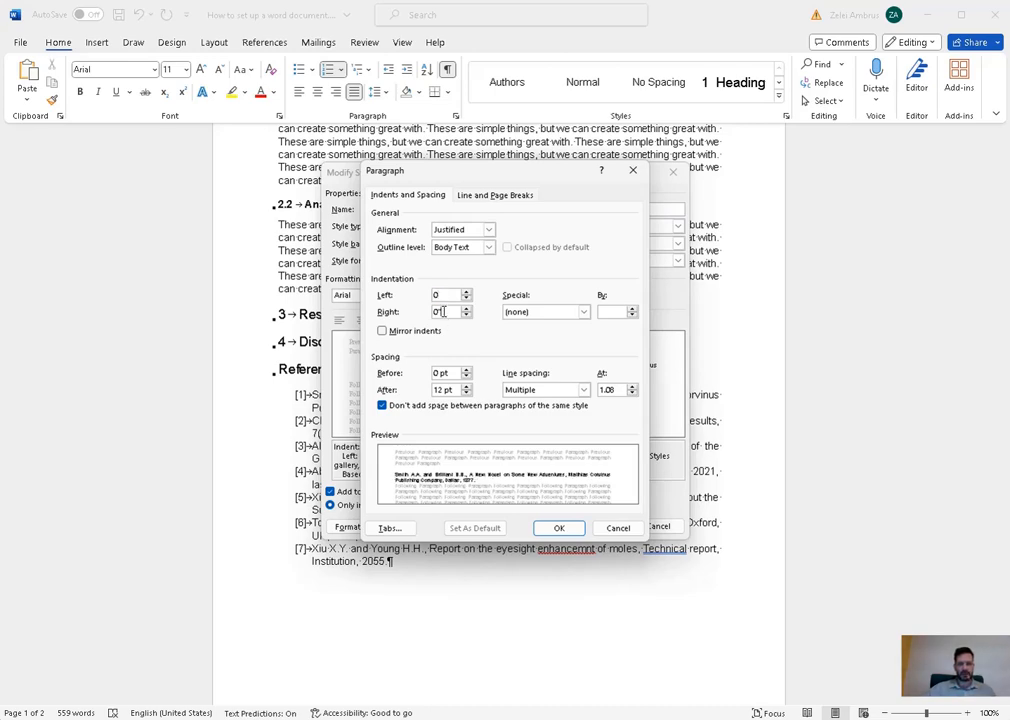
pyautogui.click(555, 530)
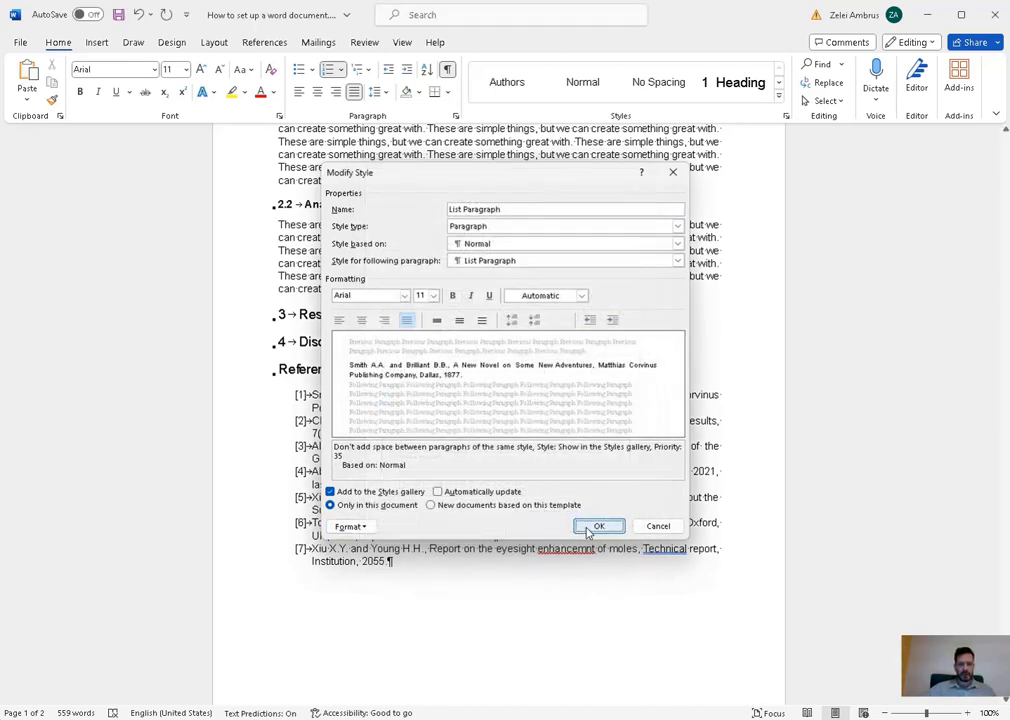
pyautogui.click(595, 526)
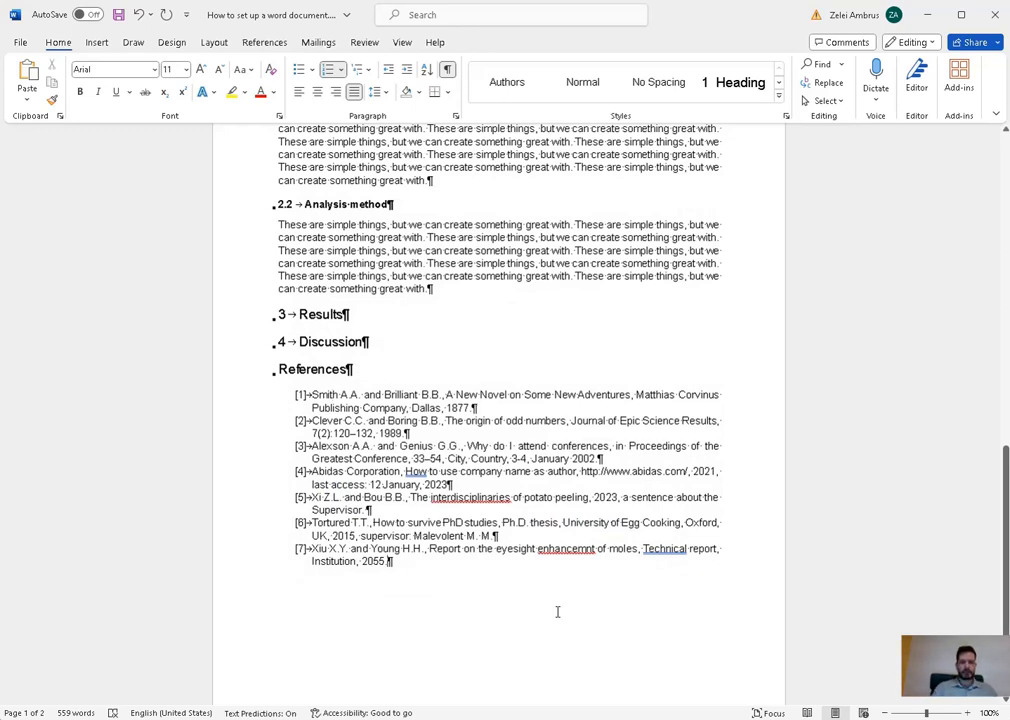
# - Give the selected references a 0.0 left indent with Special indentation set to (none)
pyautogui.moveTo(498, 584); pyautogui.dragTo(312, 395)
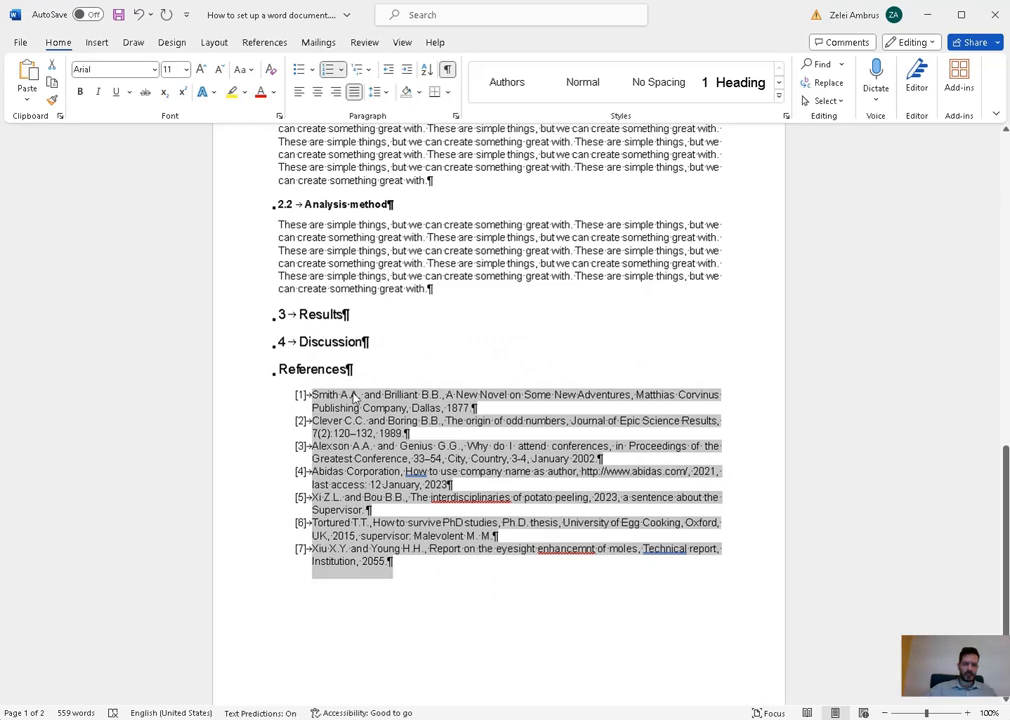
pyautogui.rightClick(353, 398)
pyautogui.click(401, 259)
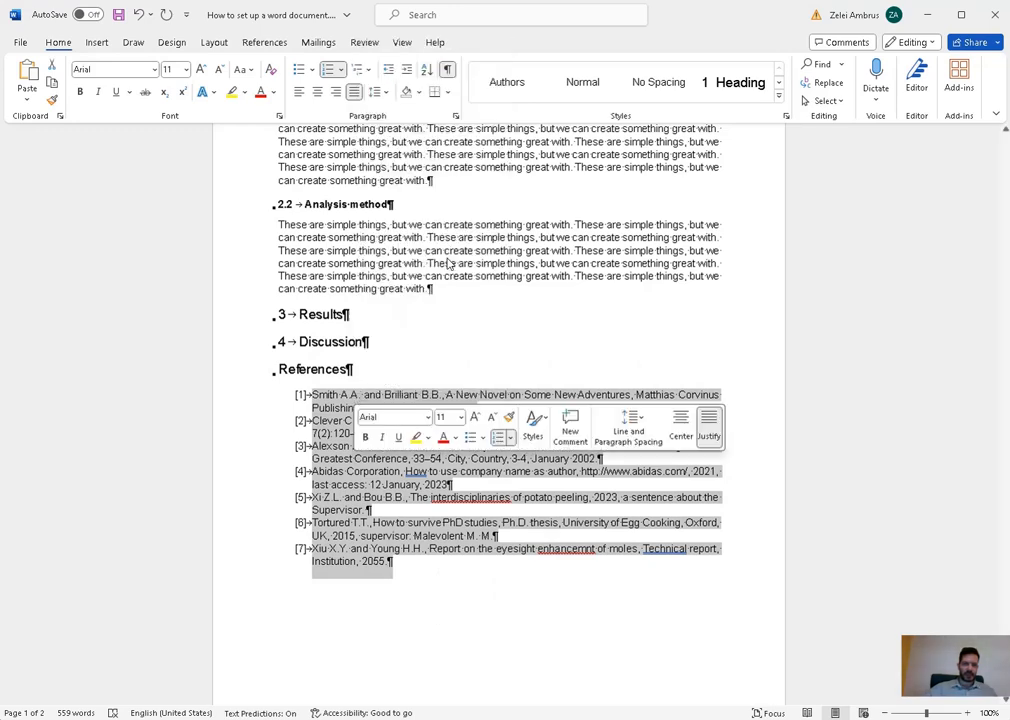
pyautogui.click(443, 295)
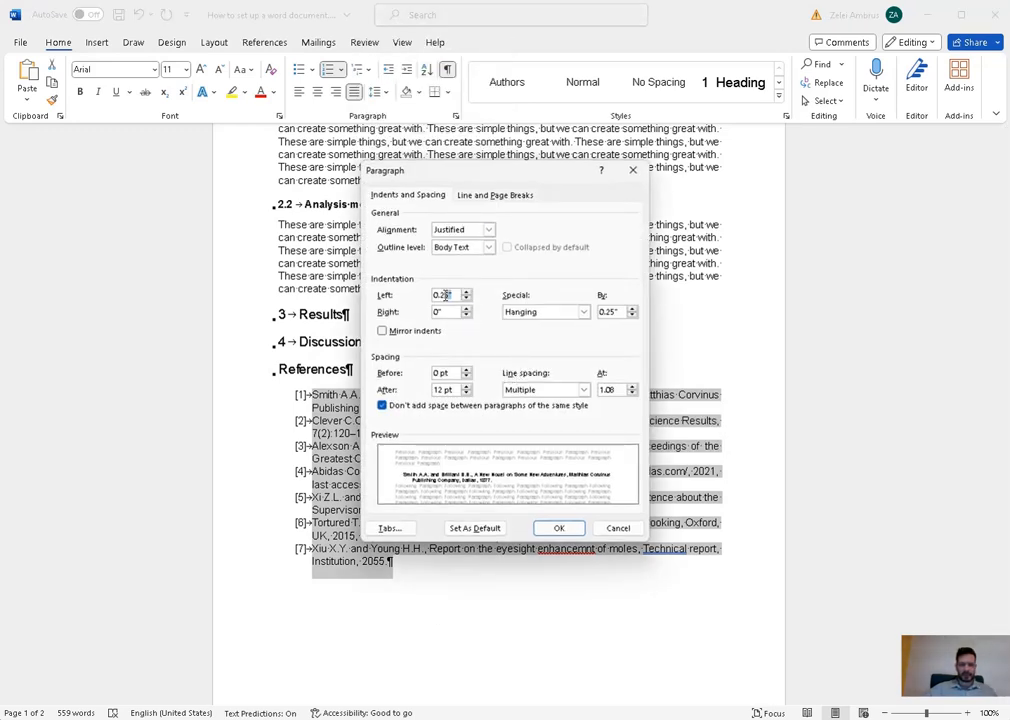
pyautogui.write('0.0')
pyautogui.click(583, 312)
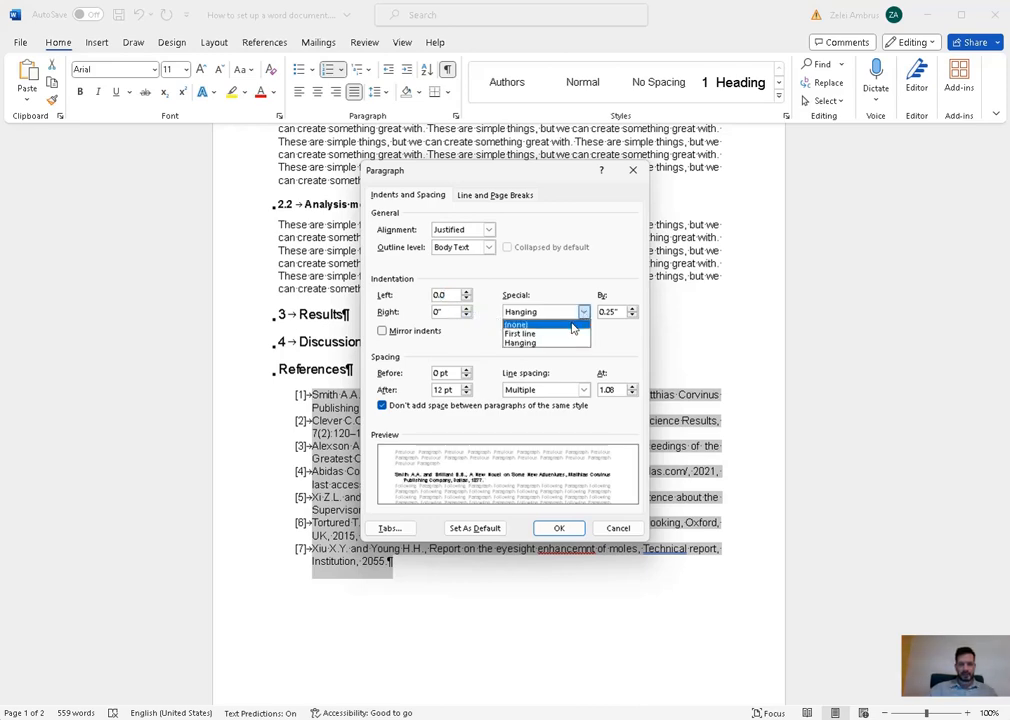
pyautogui.click(573, 326)
pyautogui.click(553, 530)
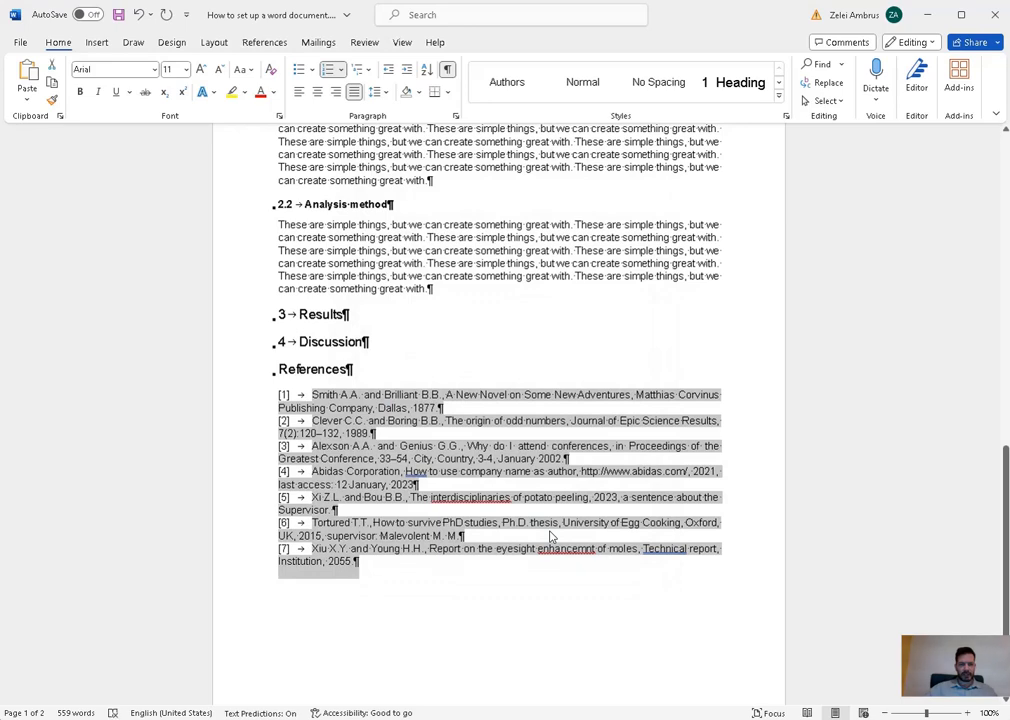
# - Hide formatting marks and put the caret before the first reference
pyautogui.click(500, 597)
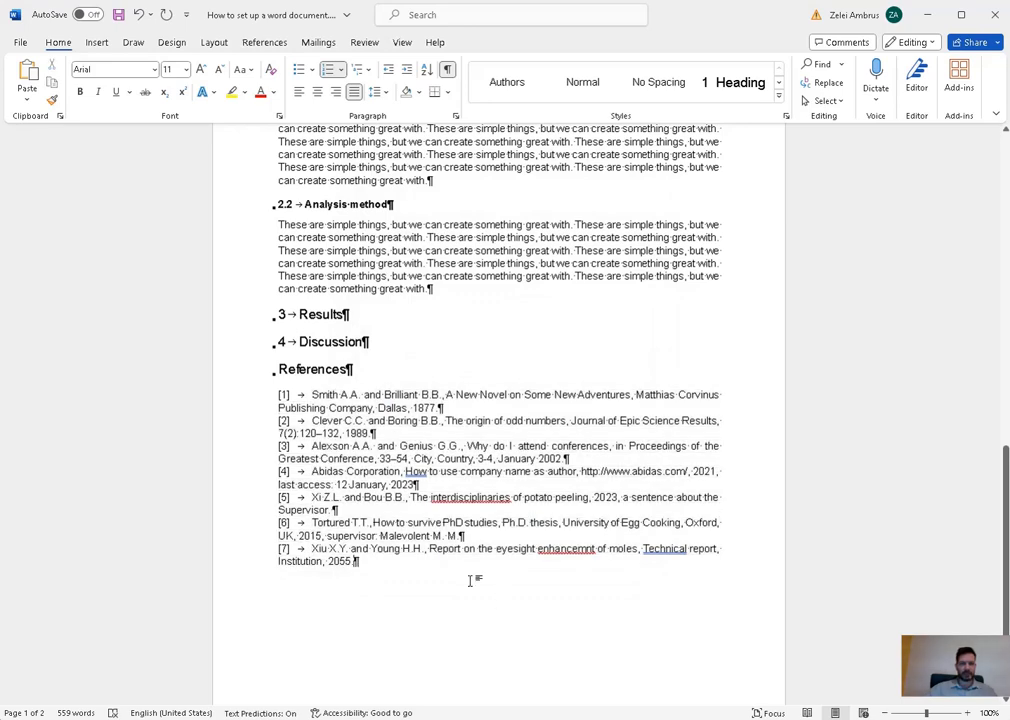
pyautogui.click(447, 69)
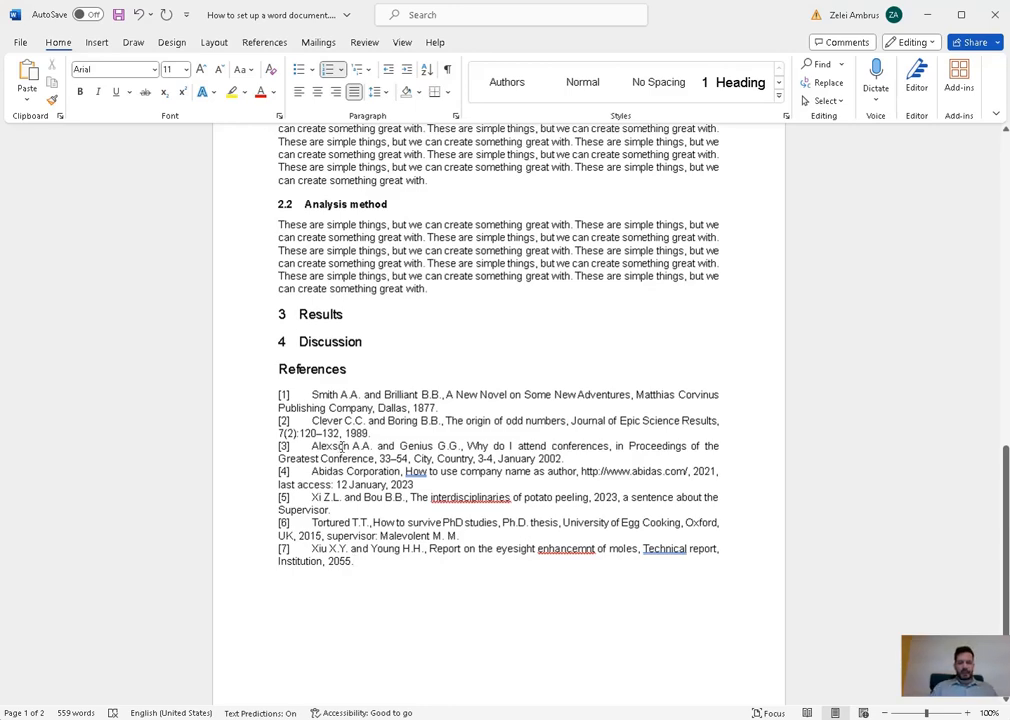
pyautogui.click(341, 446)
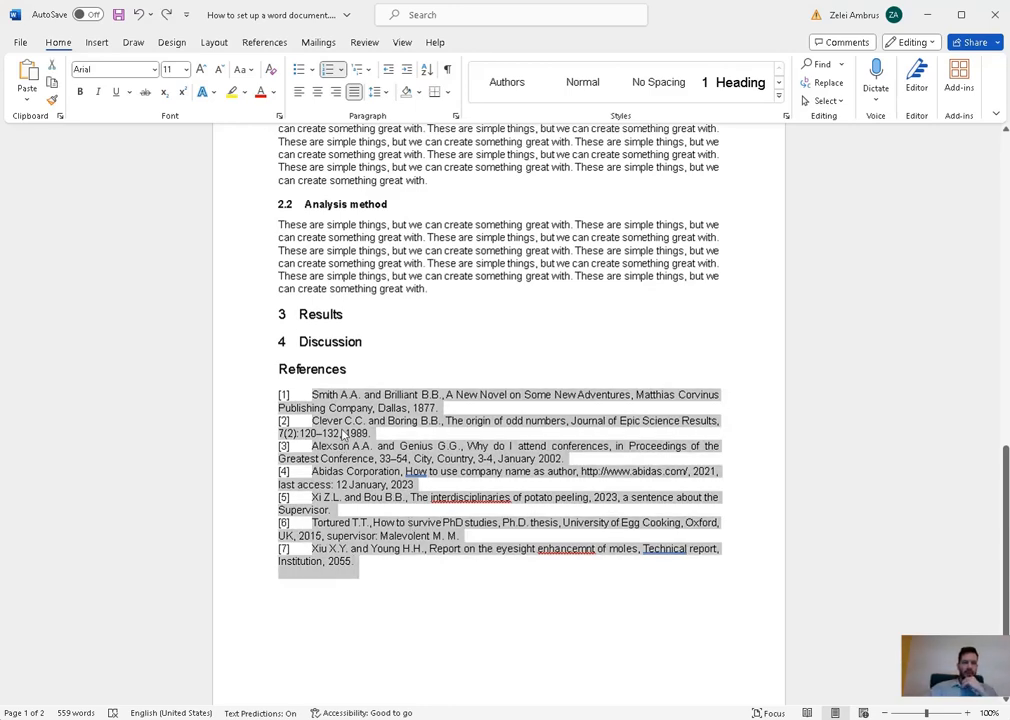
pyautogui.click(291, 394)
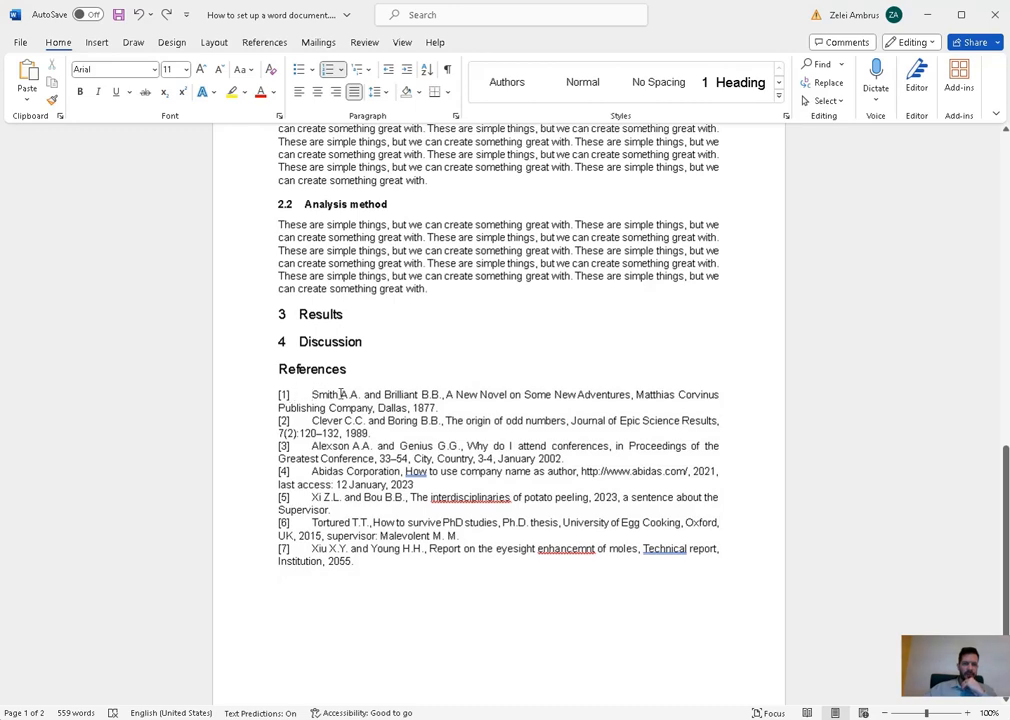
# - Shorten the reference list's default tab stops to 0.25"
pyautogui.moveTo(370, 556); pyautogui.dragTo(259, 394)
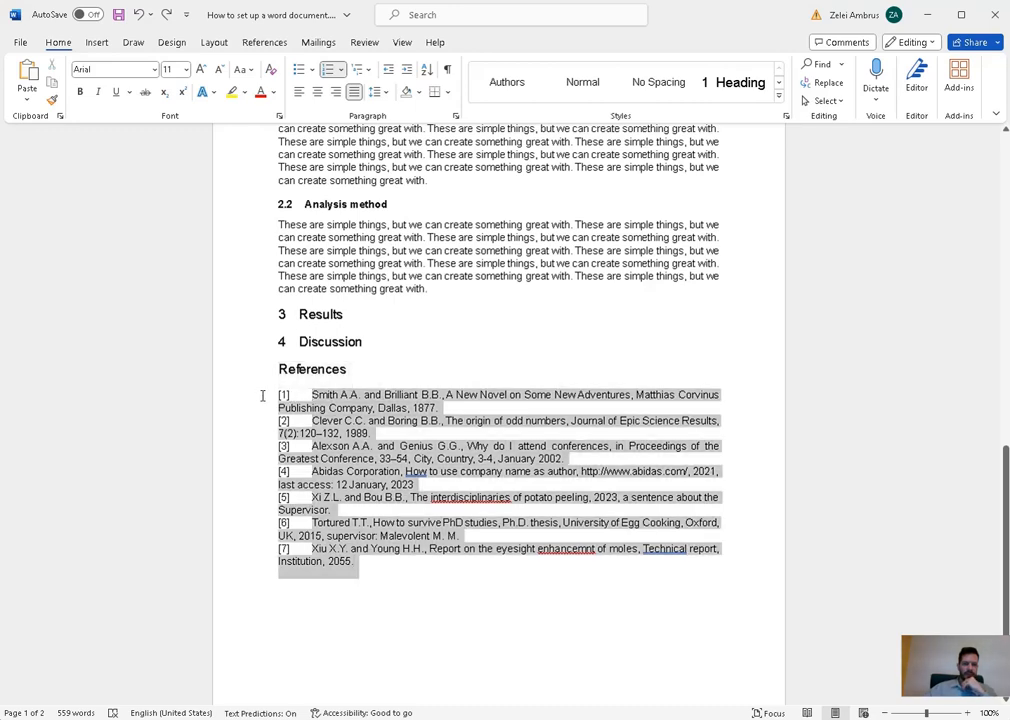
pyautogui.rightClick(338, 410)
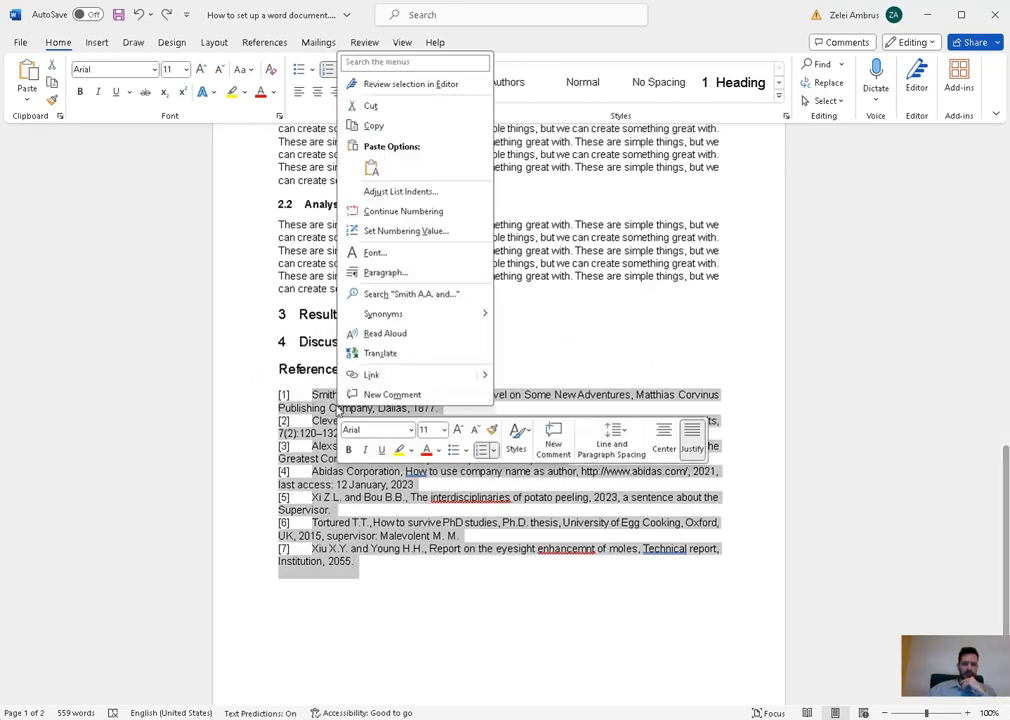
pyautogui.click(450, 273)
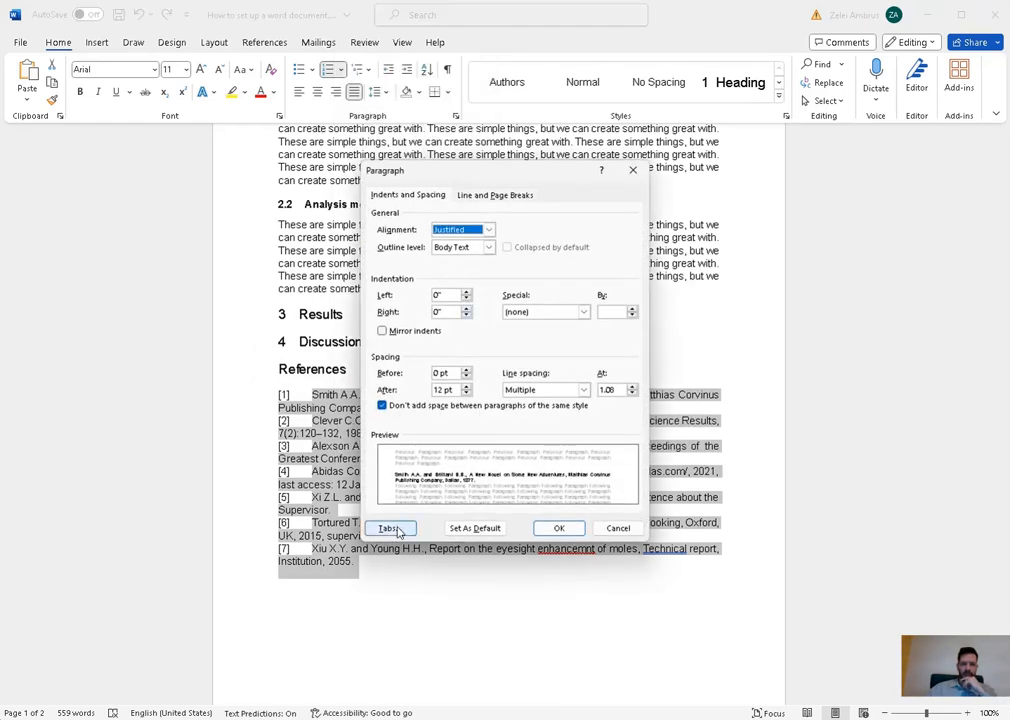
pyautogui.click(391, 528)
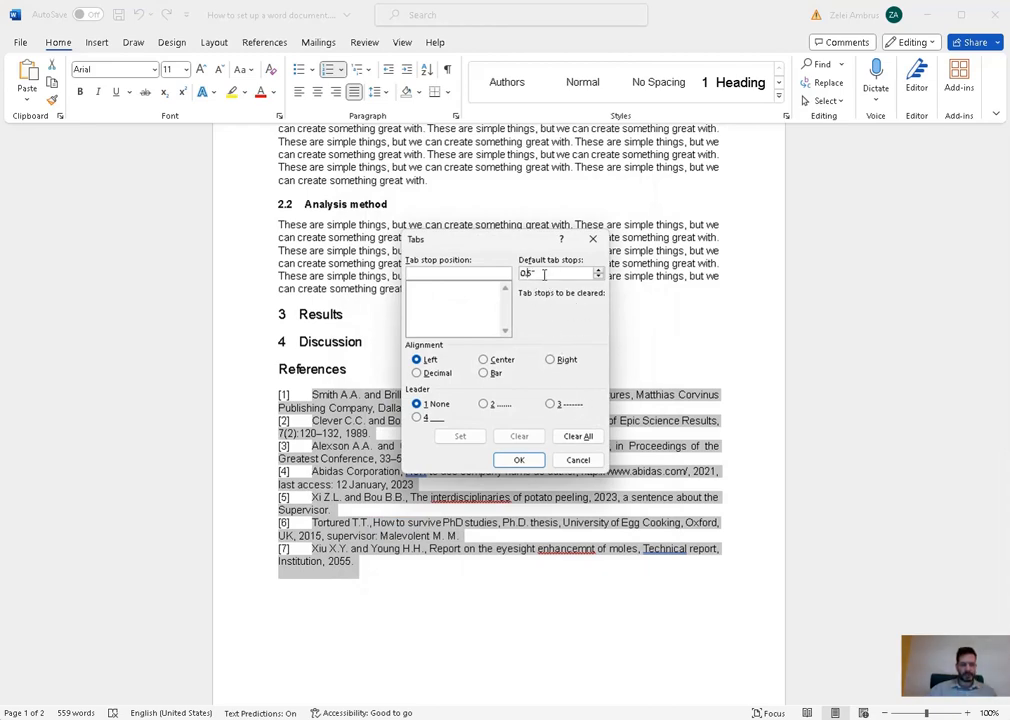
pyautogui.click(519, 460)
pyautogui.click(451, 583)
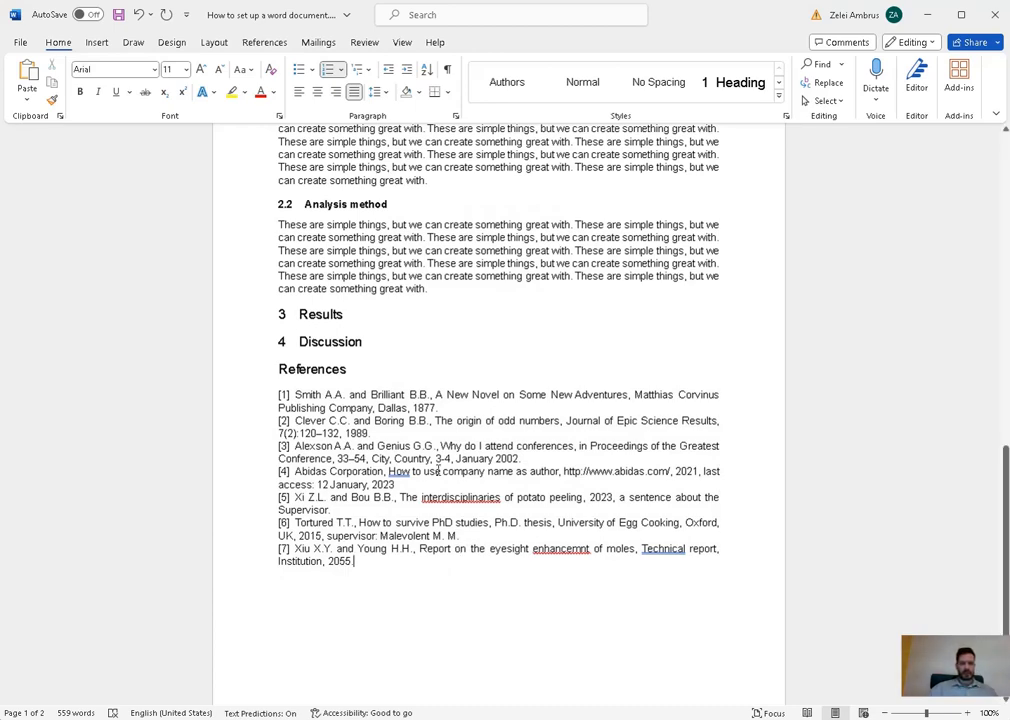
pyautogui.scroll(1, 497, 509)
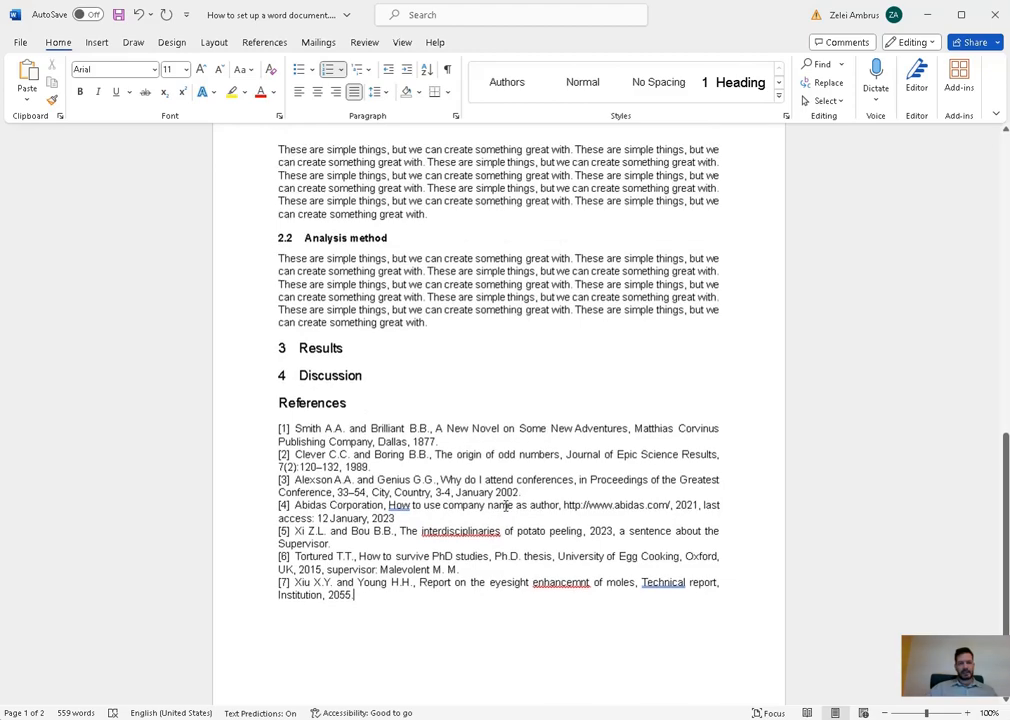
pyautogui.scroll(3, 516, 447)
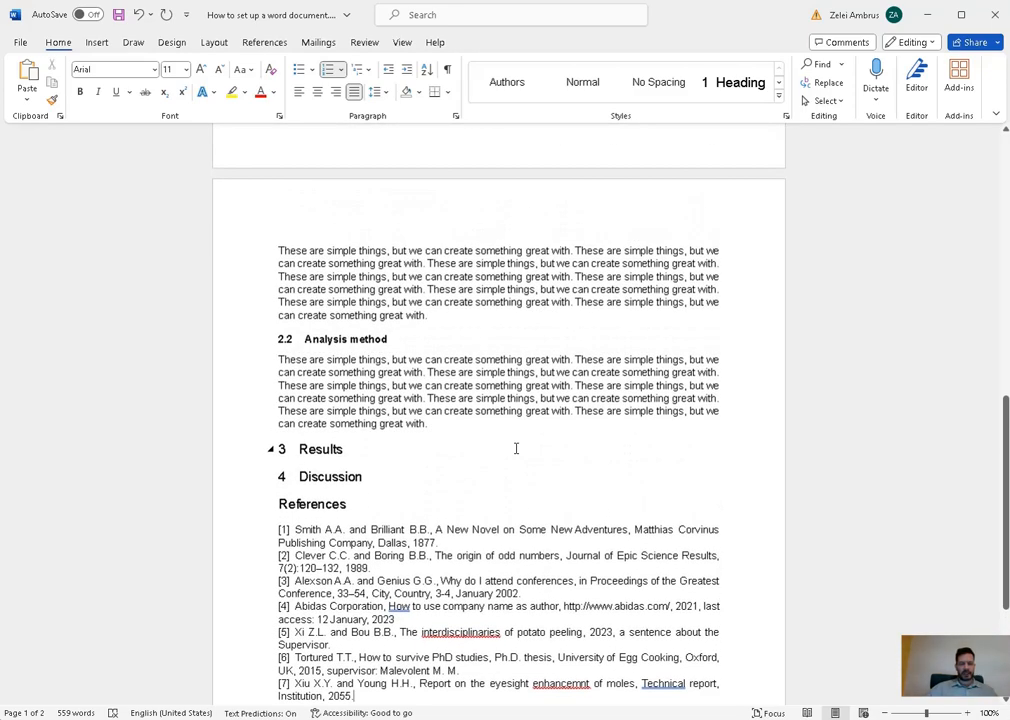
pyautogui.scroll(-3, 516, 448)
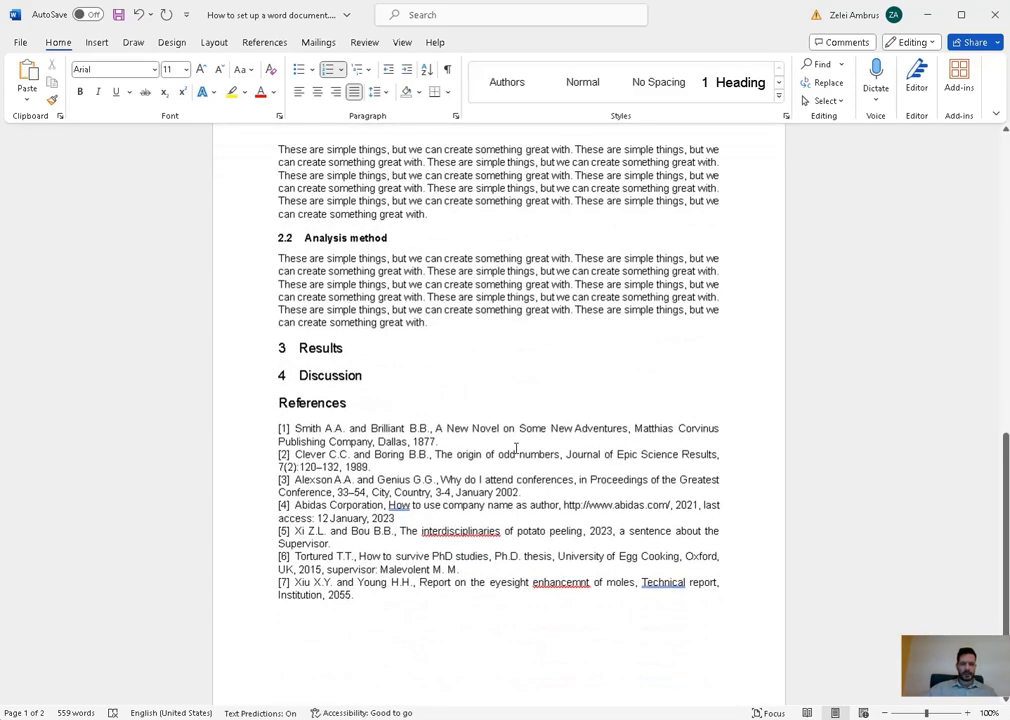
pyautogui.click(377, 594)
pyautogui.press('Return')
pyautogui.write('sldfkjsdlkfjlsdkfsdf')
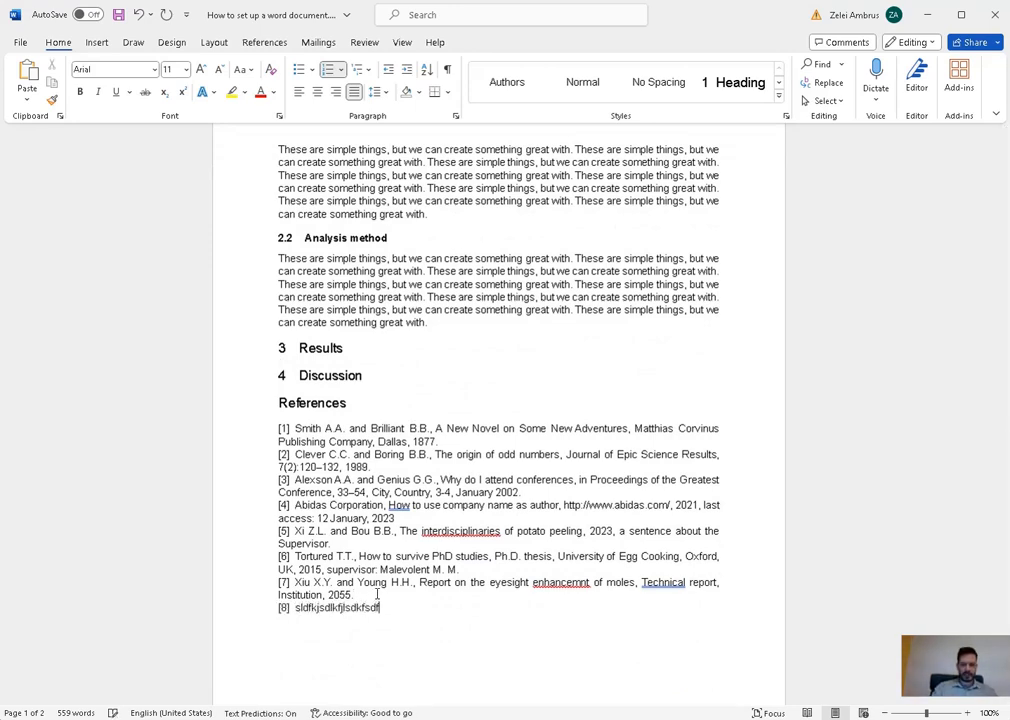
pyautogui.press('Return')
pyautogui.write('sdfsdksjdhfcksjdhcfksjdcfsdfsc')
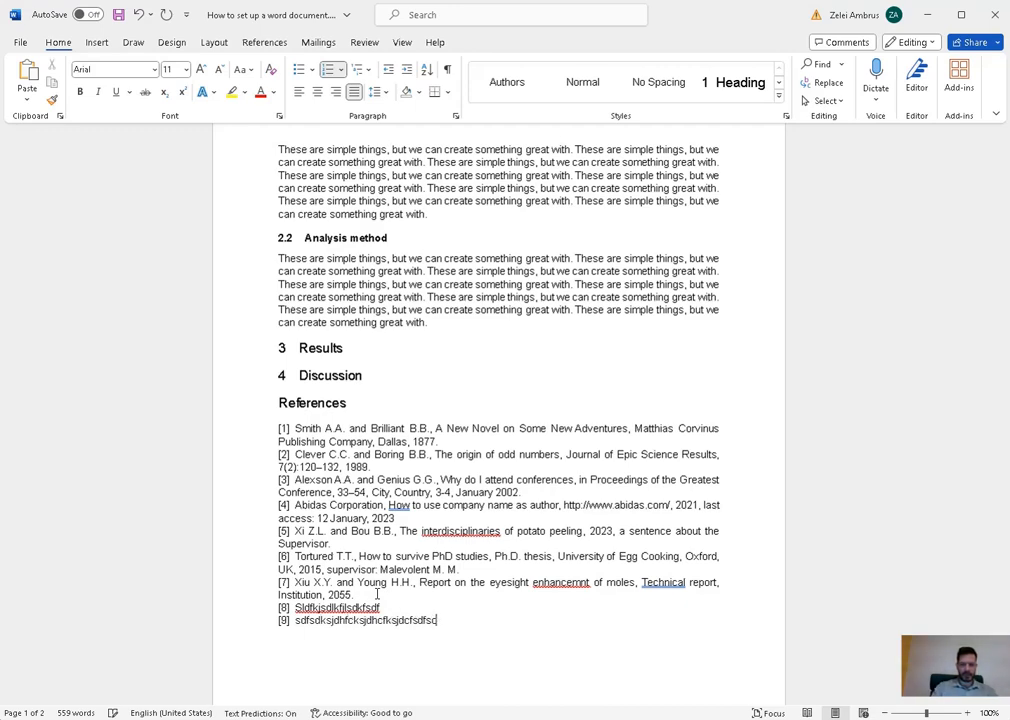
pyautogui.press('Return')
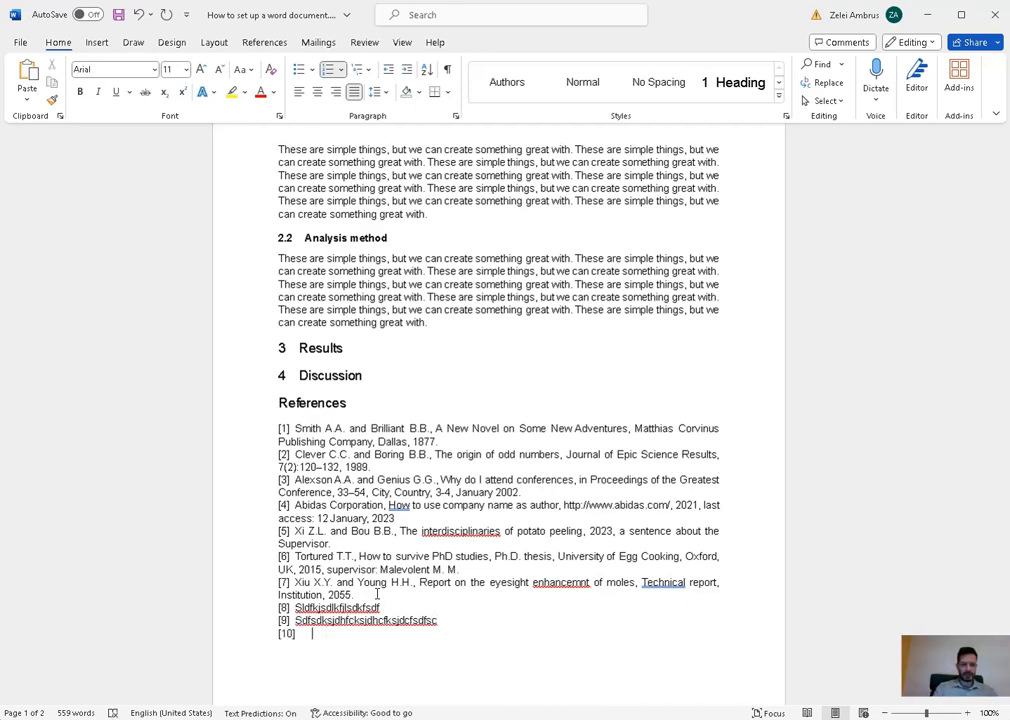
pyautogui.hotkey('ctrl', 'z')
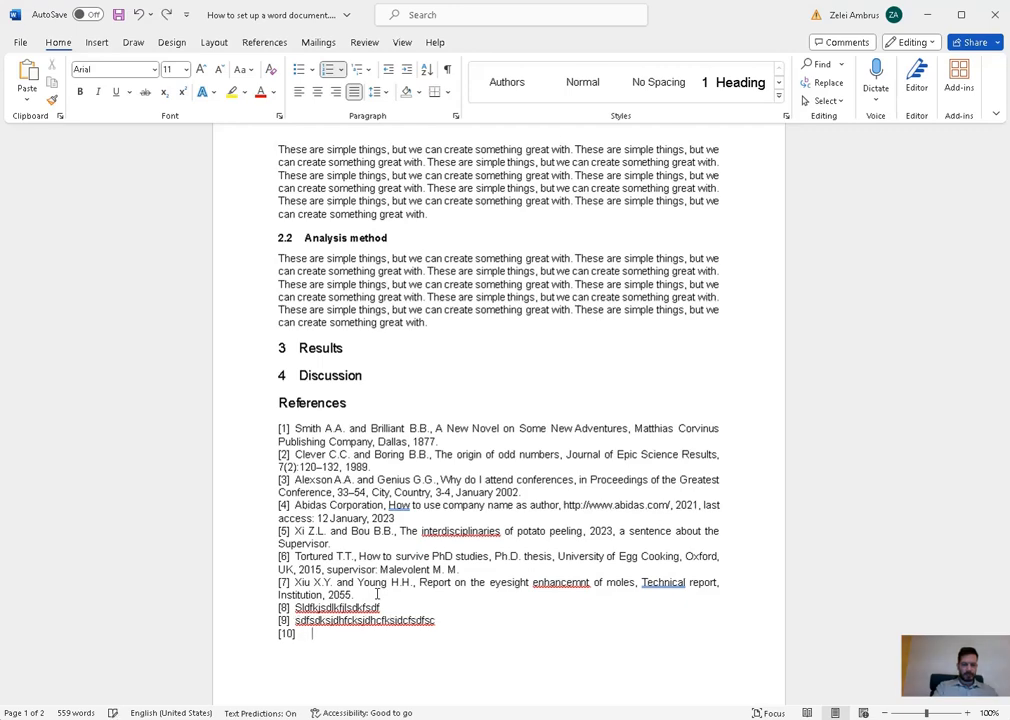
pyautogui.hotkey('ctrl', 'z')
pyautogui.hotkey('ctrl', 'z')
pyautogui.hotkey('ctrl', 'z')
pyautogui.hotkey('ctrl', 'z')
pyautogui.hotkey('ctrl', 'z')
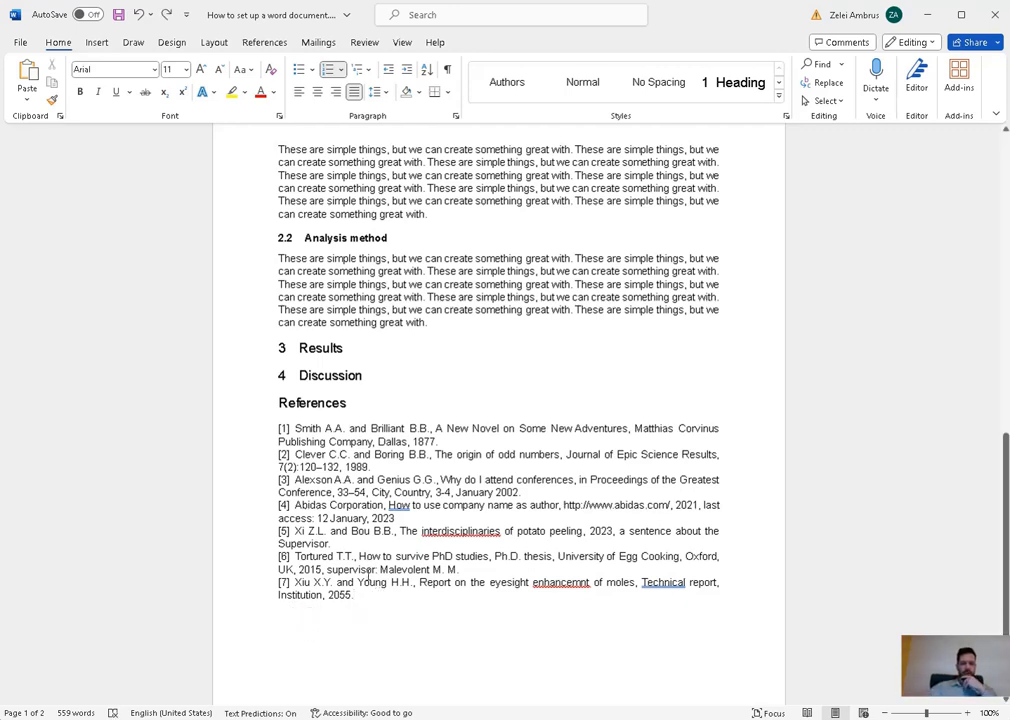
pyautogui.scroll(3, 385, 595)
# - Return to the Introduction's top, with the caret after 'creation', and show the References tools
pyautogui.scroll(-1, 330, 550)
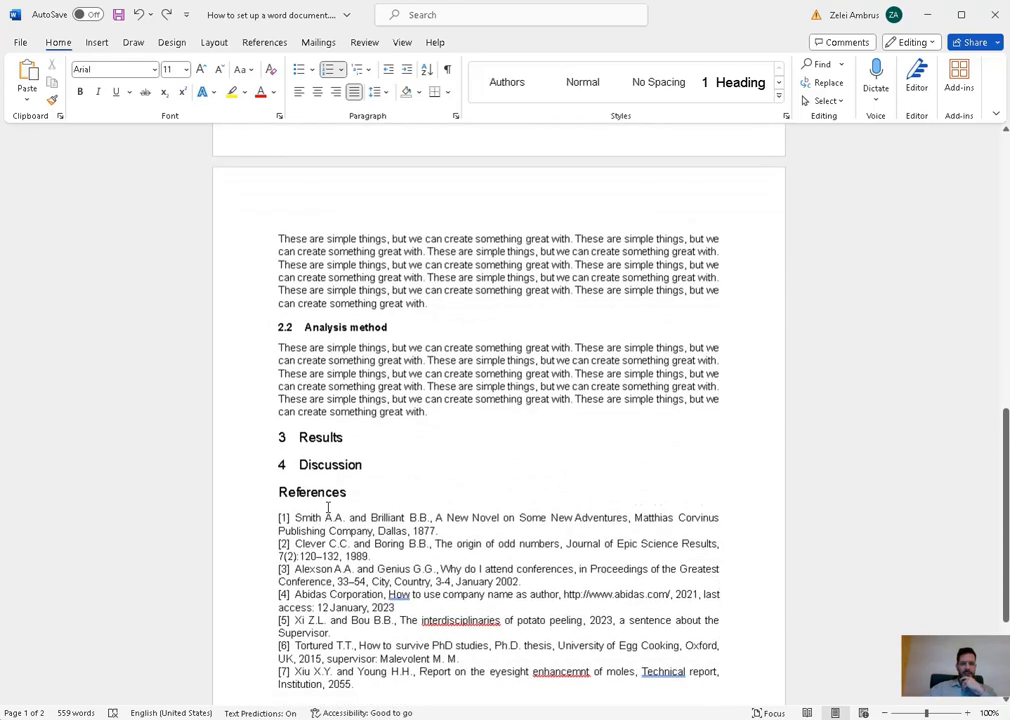
pyautogui.scroll(5, 557, 426)
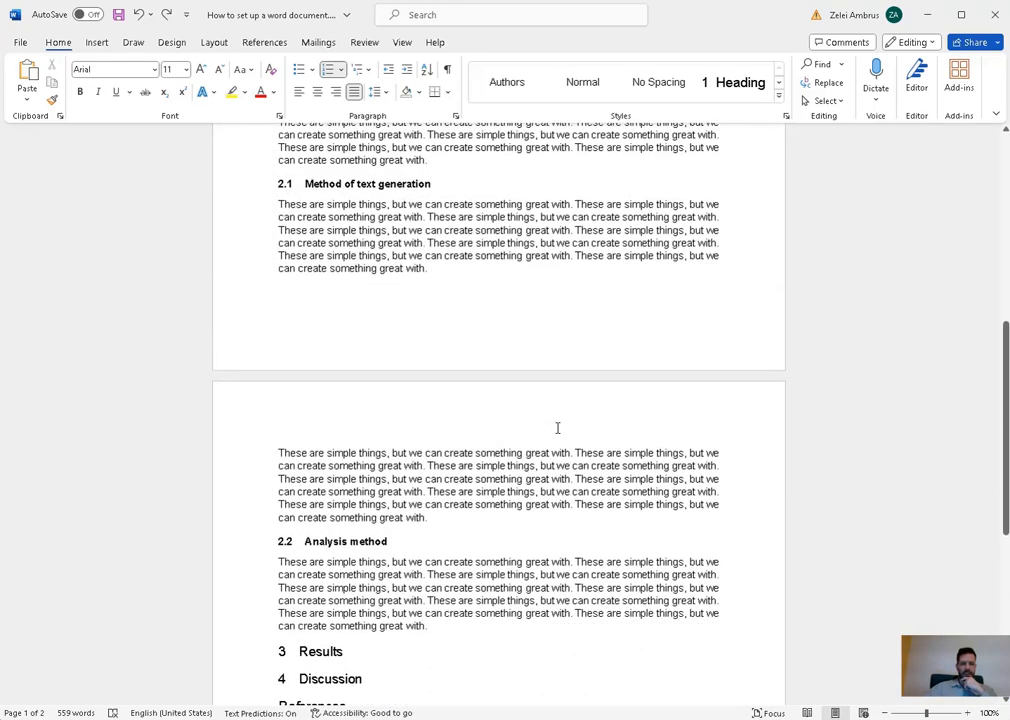
pyautogui.scroll(-1, 557, 426)
pyautogui.scroll(-3, 557, 428)
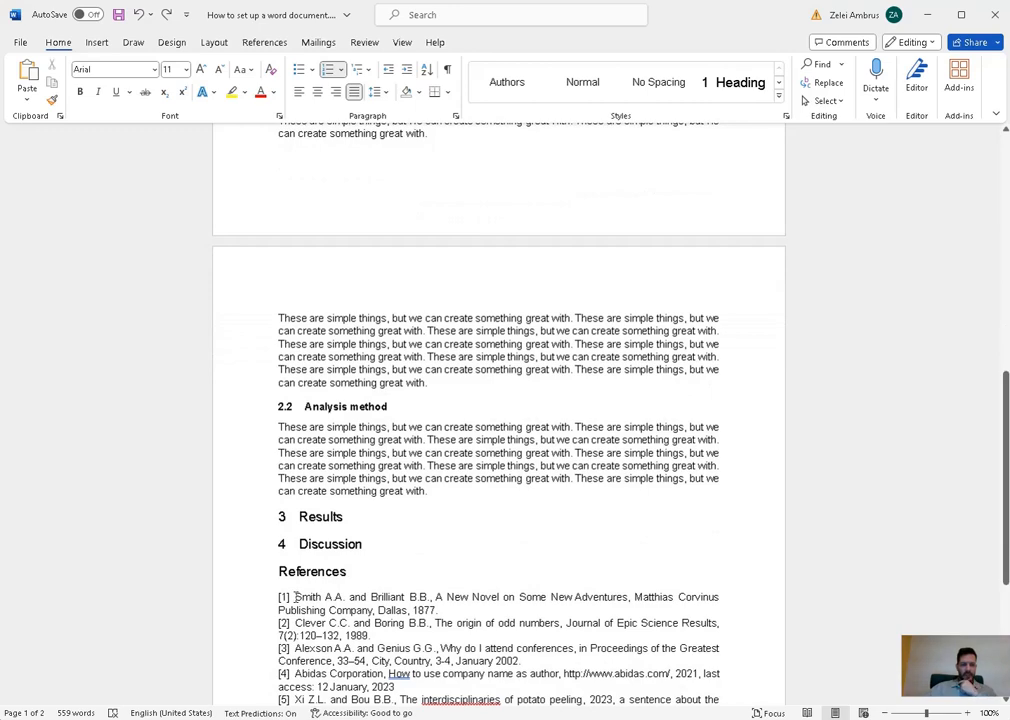
pyautogui.moveTo(295, 597); pyautogui.dragTo(462, 605)
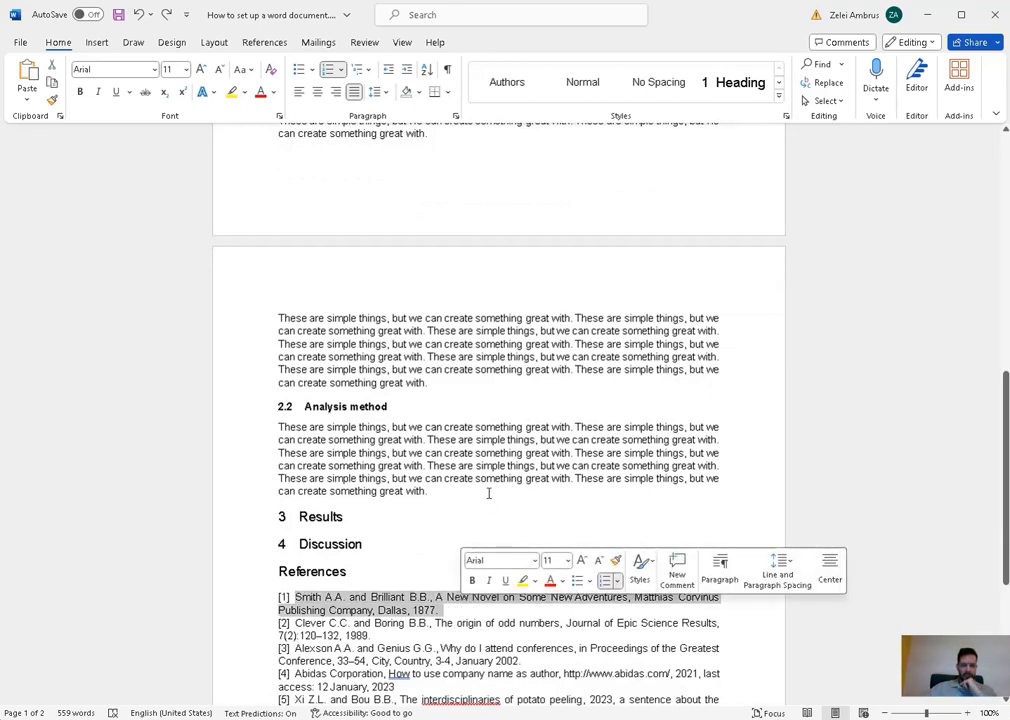
pyautogui.click(505, 468)
pyautogui.scroll(10, 507, 465)
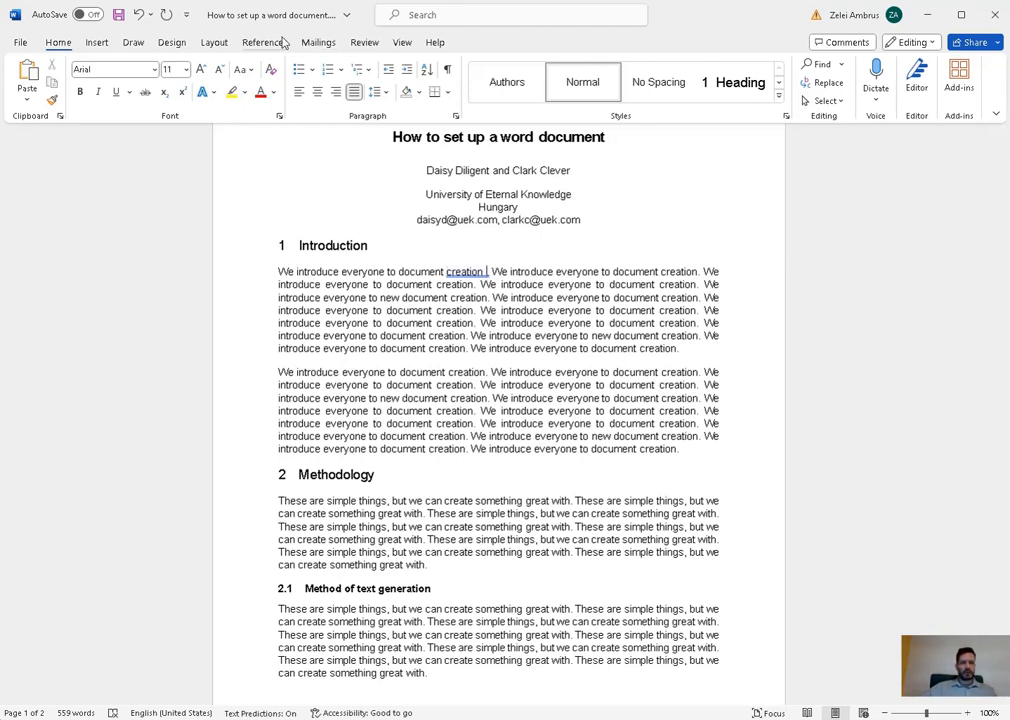
pyautogui.click(265, 42)
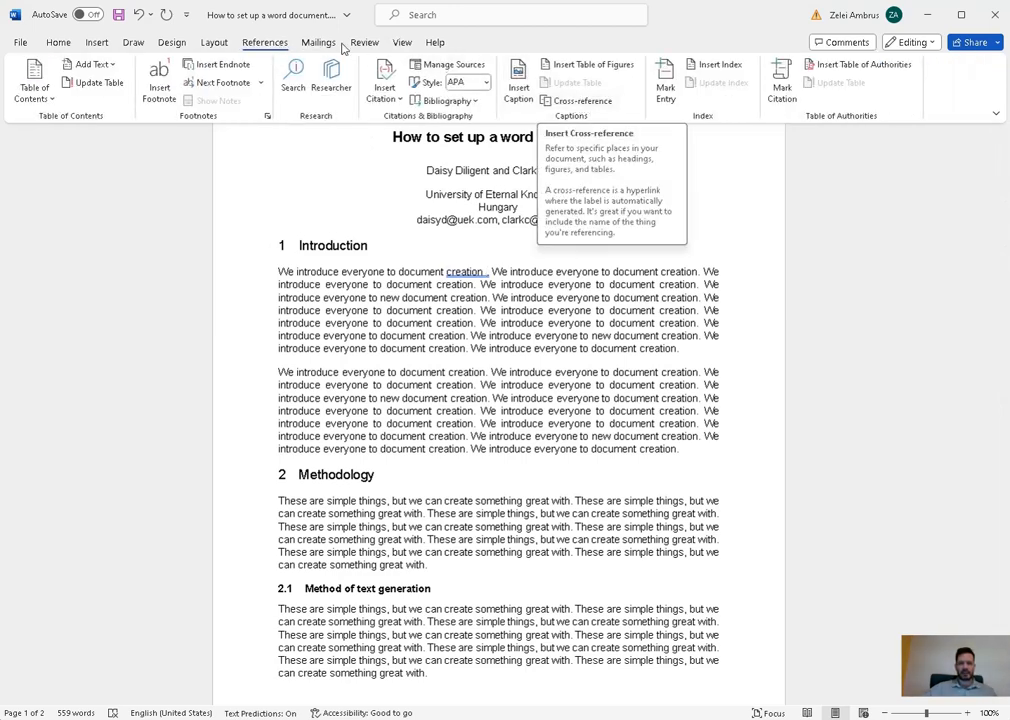
# - Insert a cross-reference to numbered item [1] after 'creation', showing its paragraph number
pyautogui.click(585, 101)
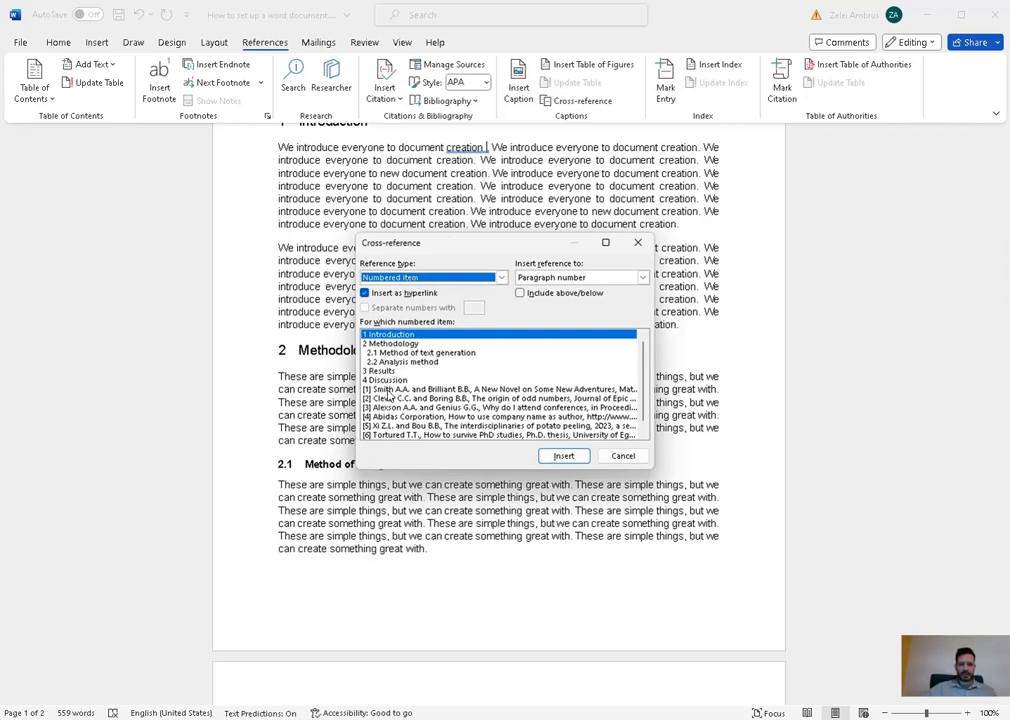
pyautogui.click(398, 390)
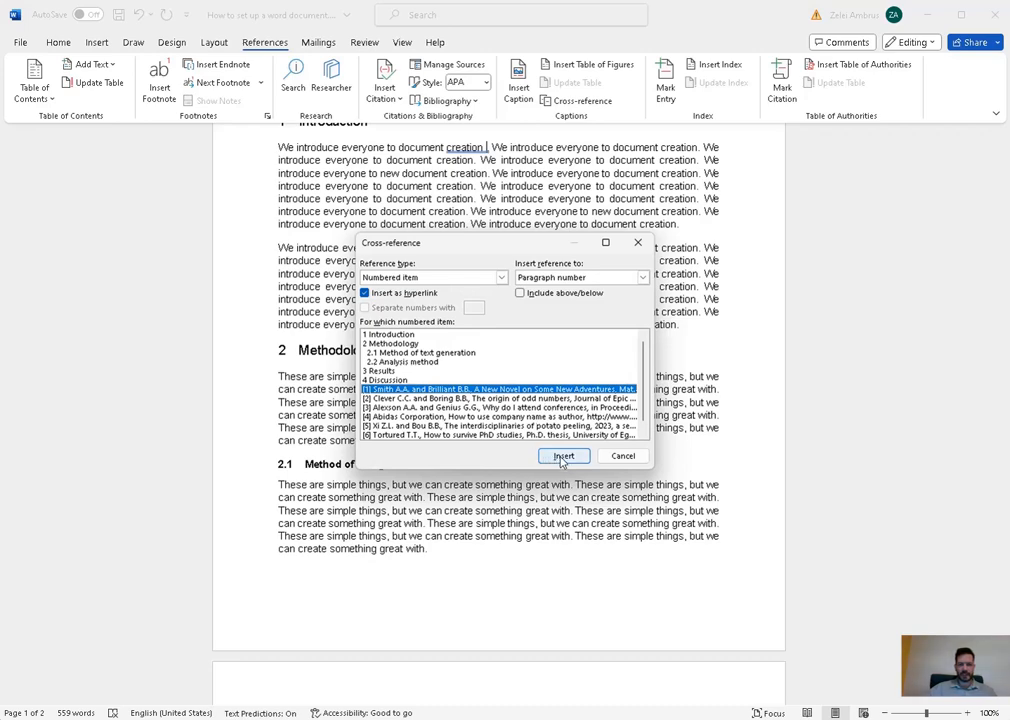
pyautogui.click(643, 277)
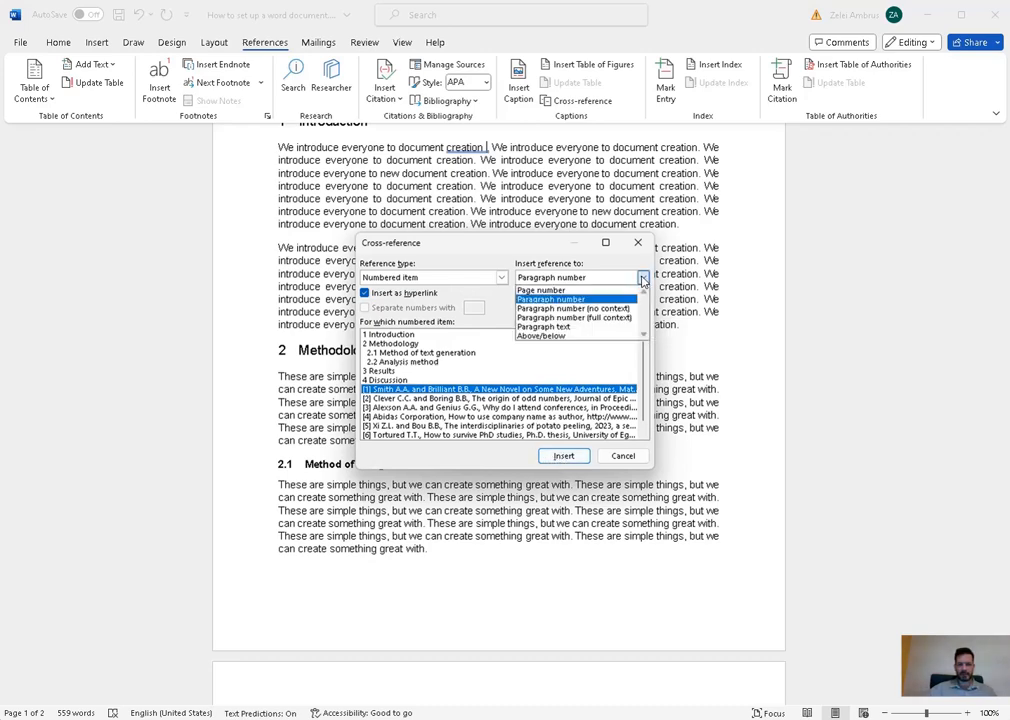
pyautogui.click(560, 299)
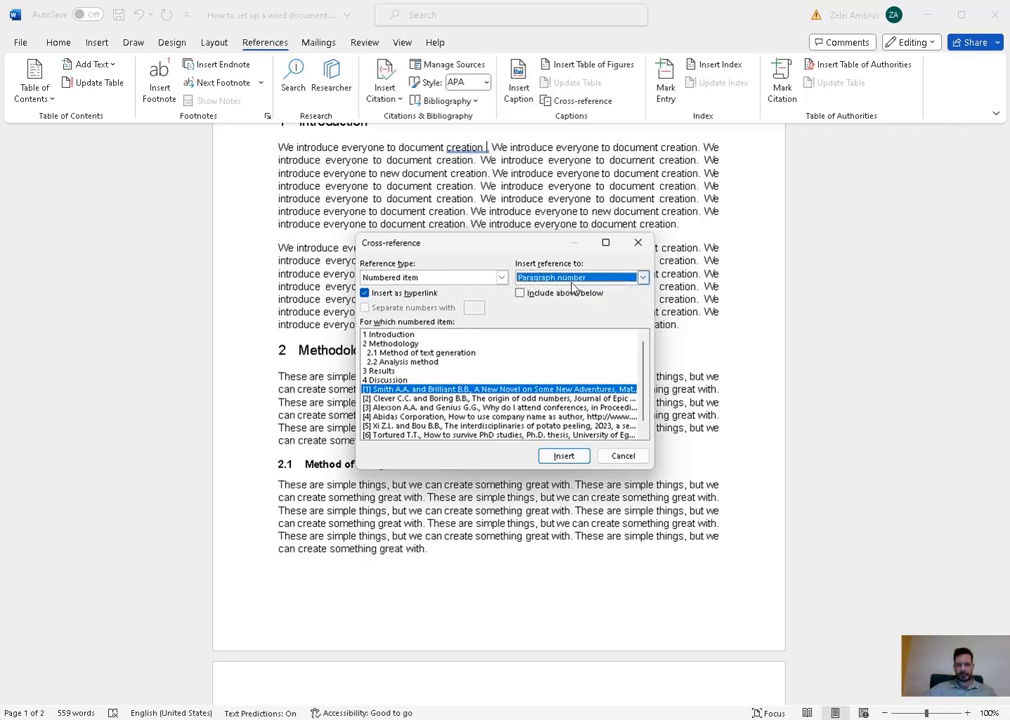
pyautogui.click(564, 456)
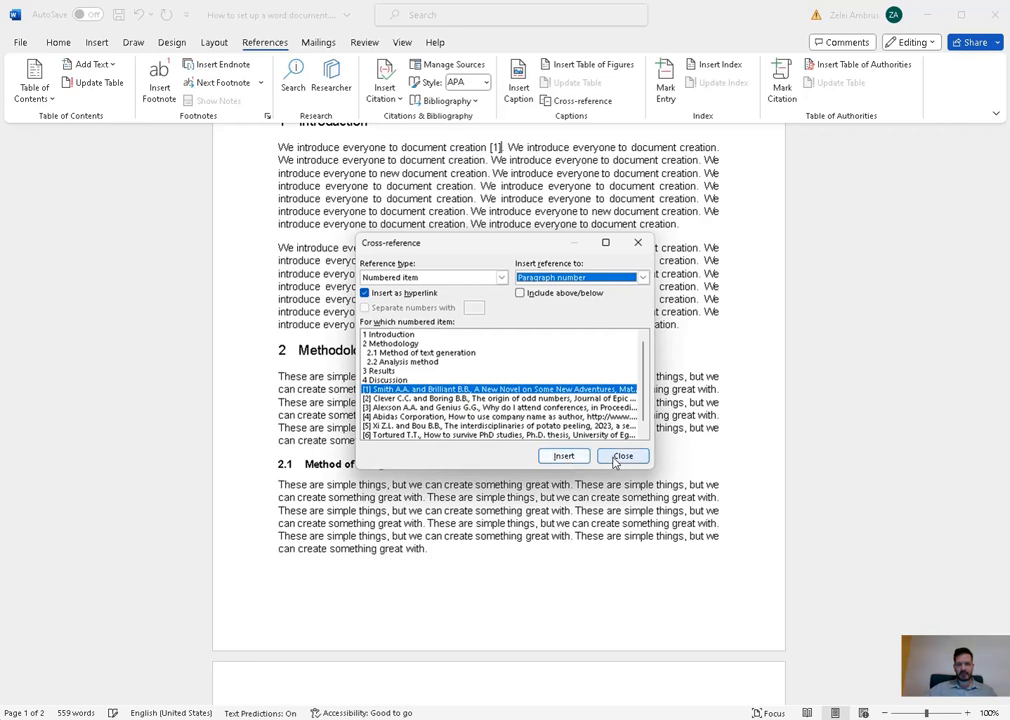
# - Insert the [2] cross-reference after the fourth sentence and mark the next citation spot
pyautogui.click(507, 148)
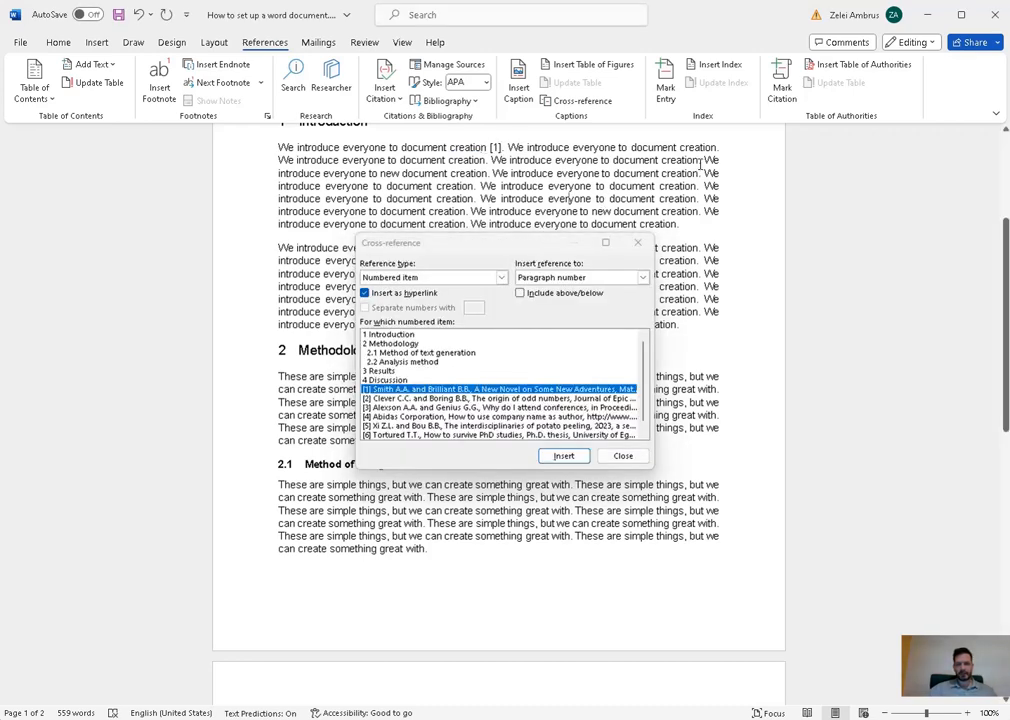
pyautogui.click(407, 400)
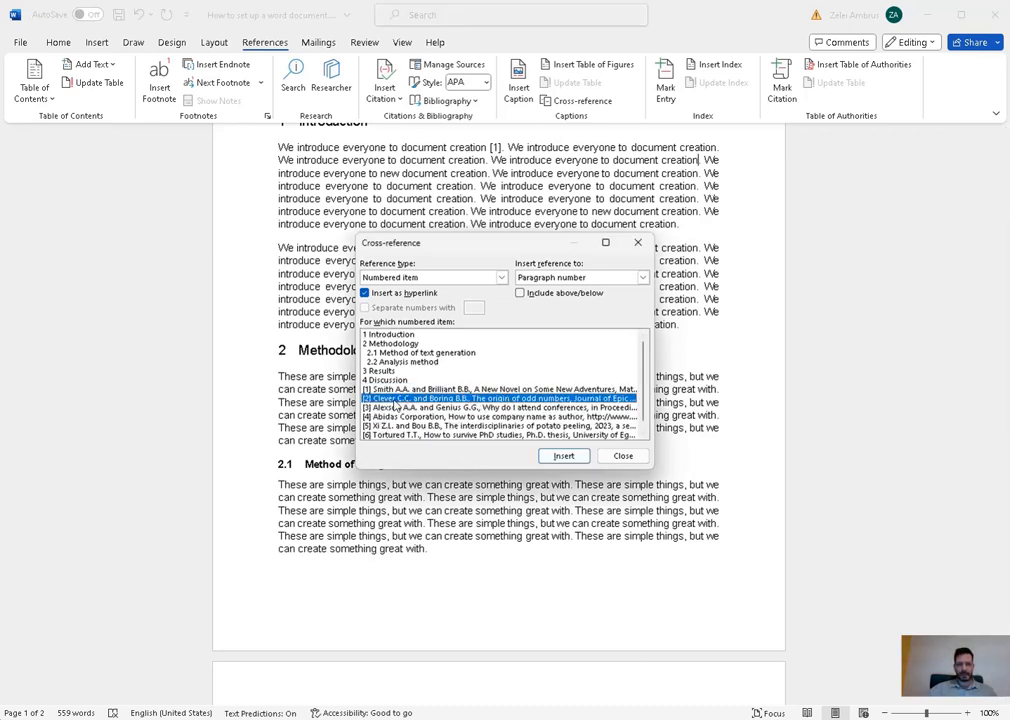
pyautogui.click(562, 457)
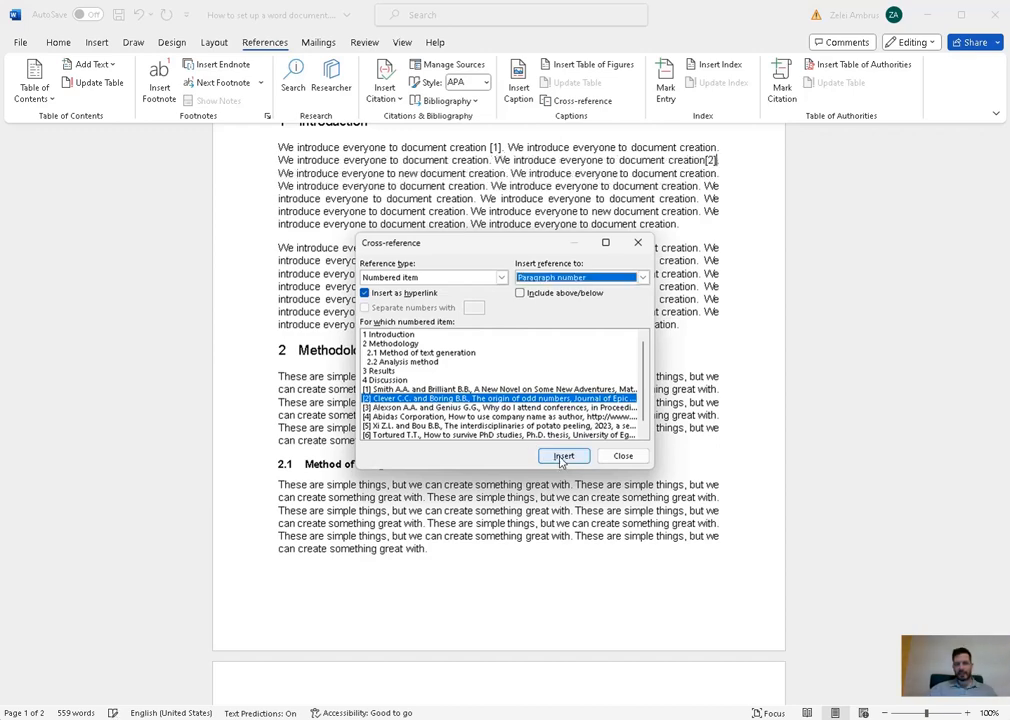
pyautogui.click(708, 161)
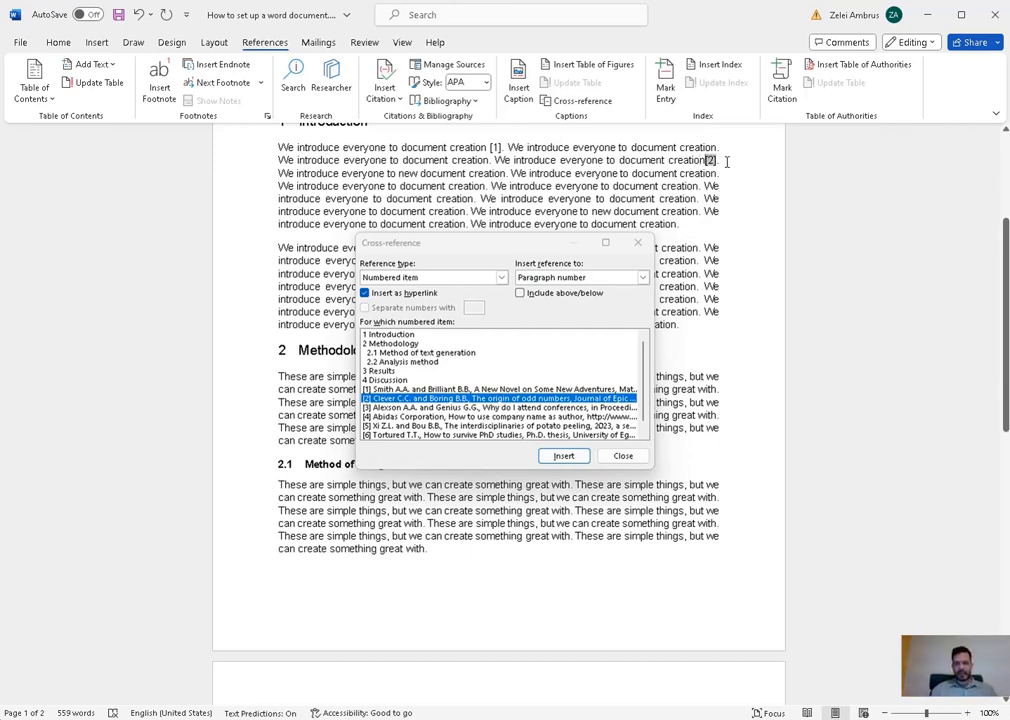
pyautogui.click(664, 160)
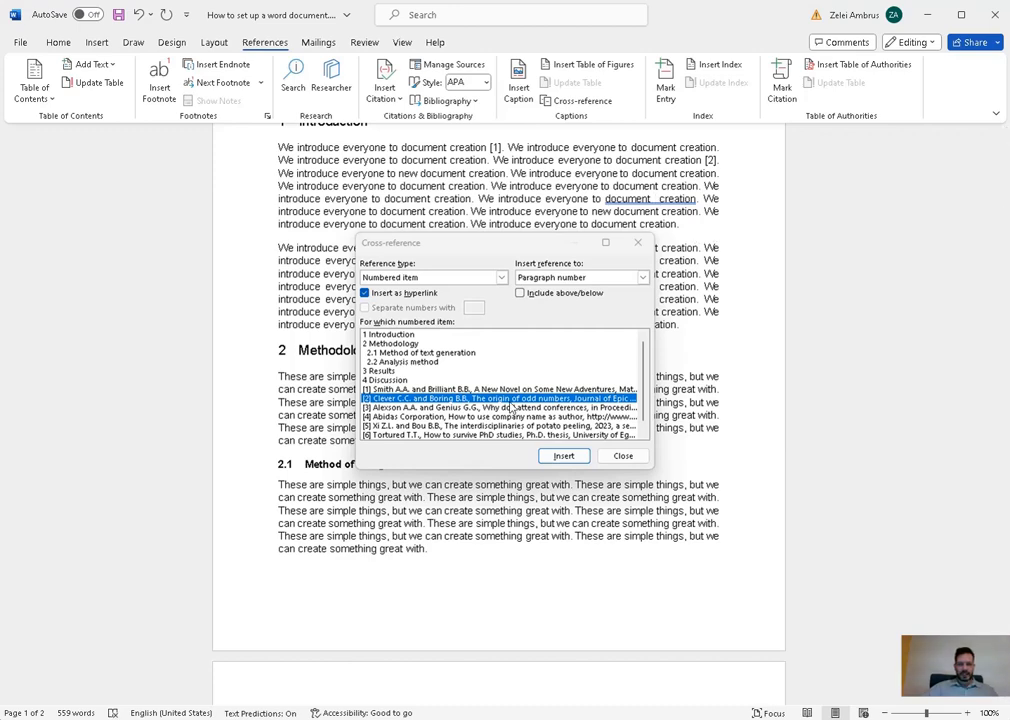
# - Insert cross-reference citations [3], [4] and [5] at successive text positions
pyautogui.click(422, 408)
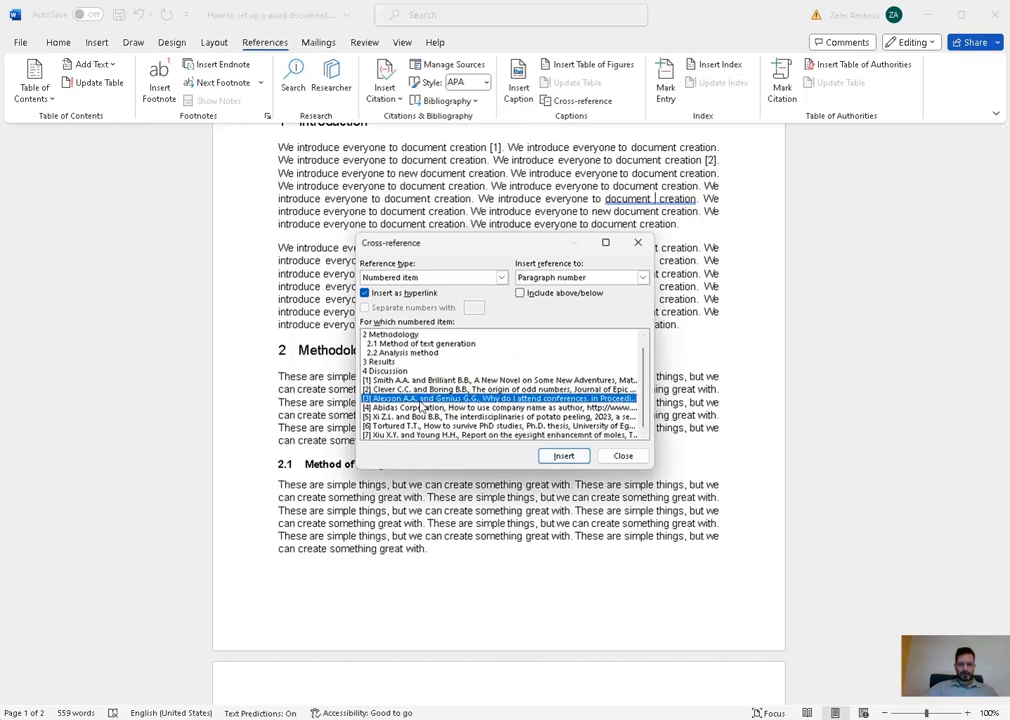
pyautogui.click(562, 456)
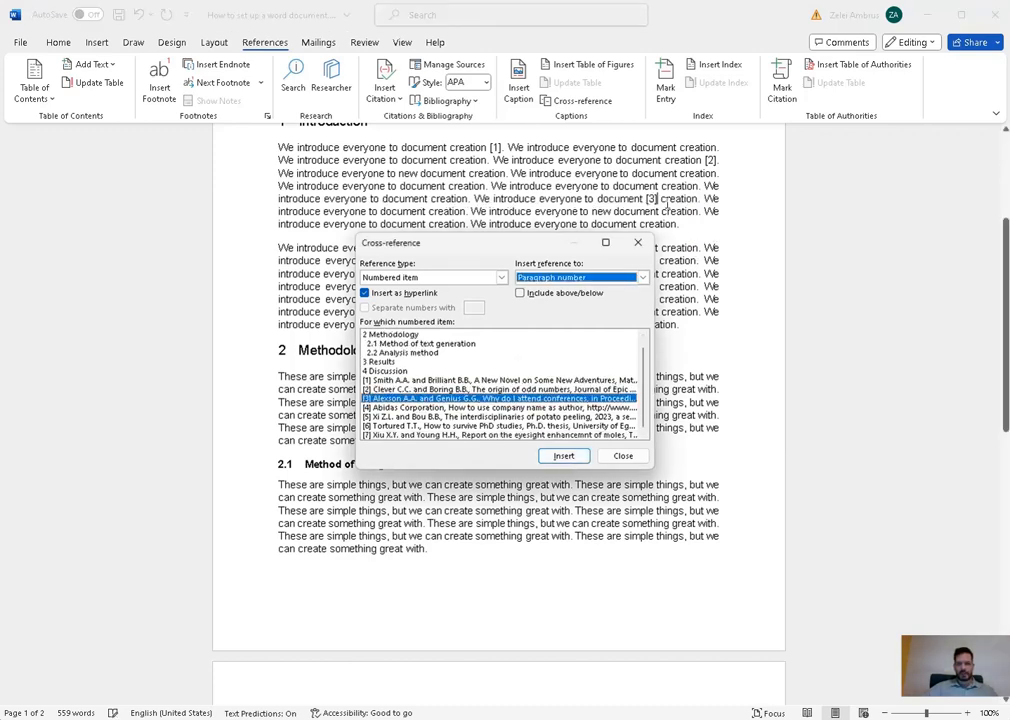
pyautogui.click(698, 286)
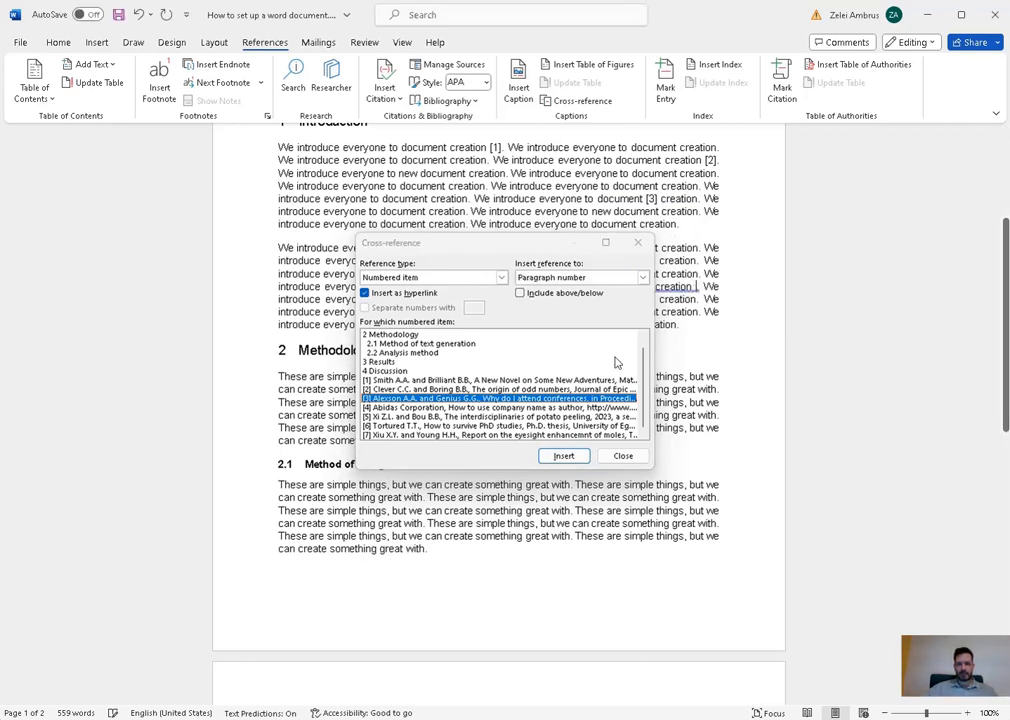
pyautogui.click(393, 408)
pyautogui.click(563, 455)
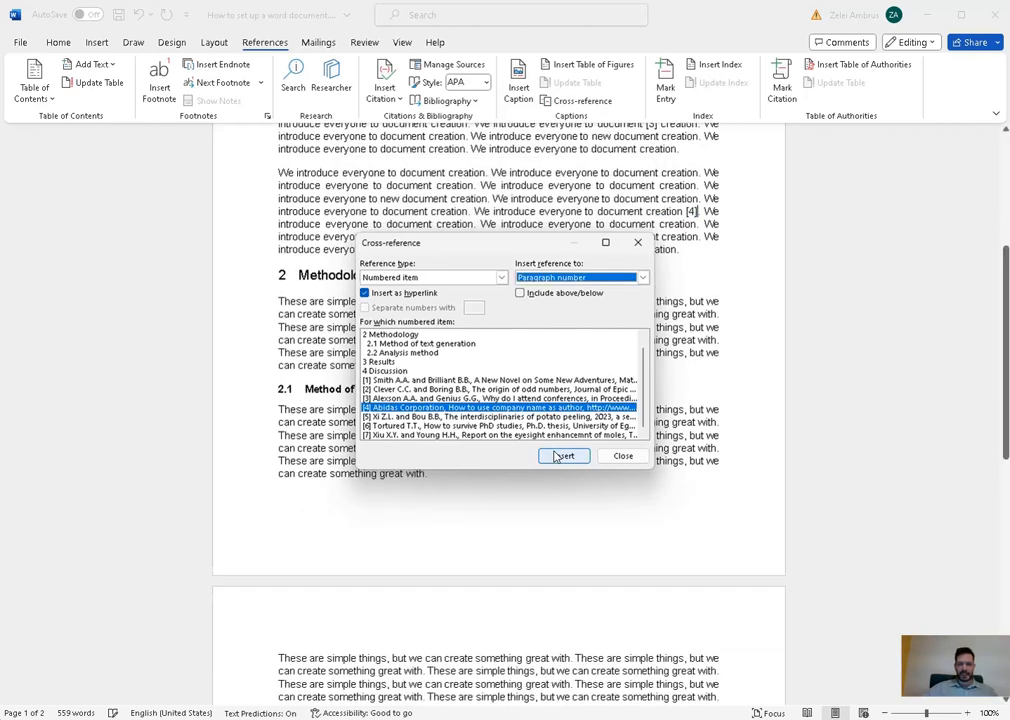
pyautogui.click(476, 200)
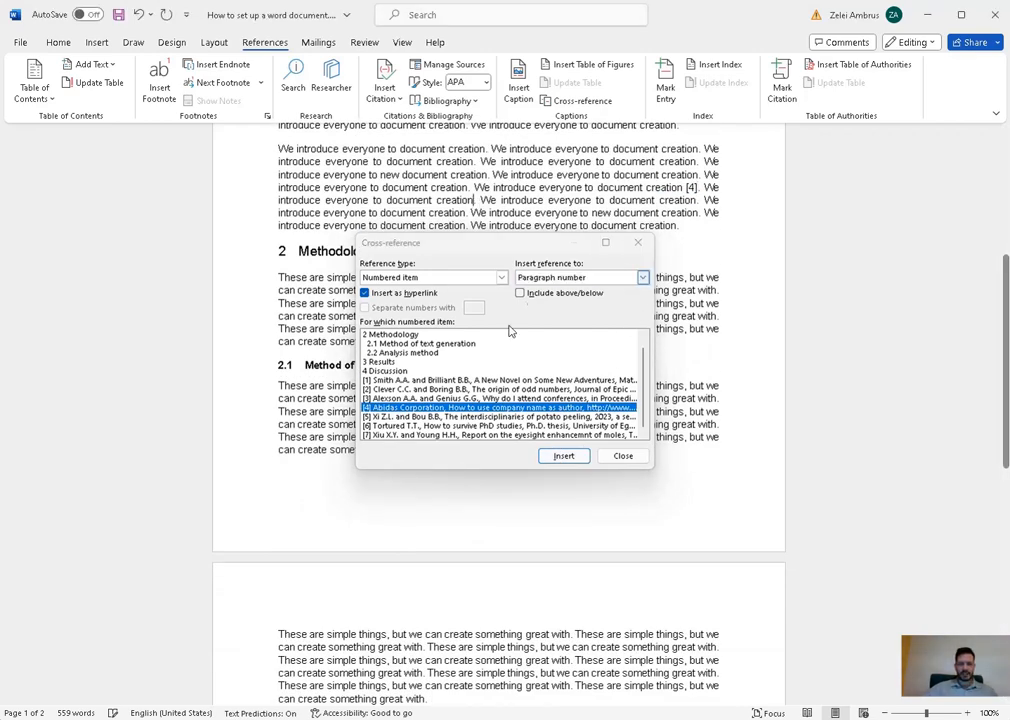
pyautogui.click(406, 416)
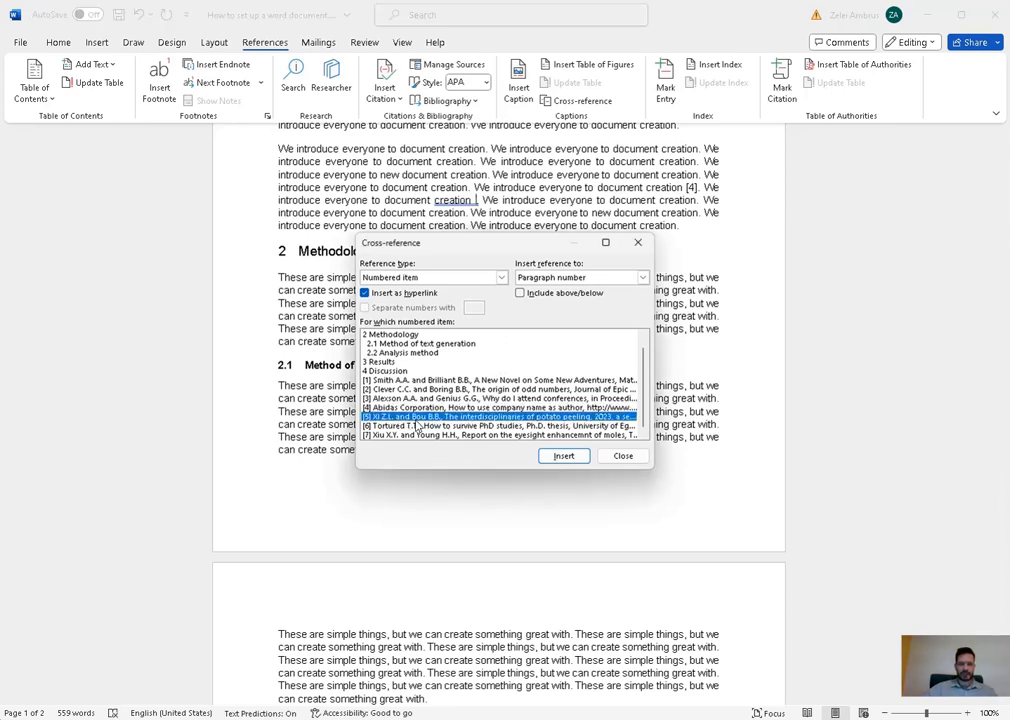
pyautogui.click(564, 455)
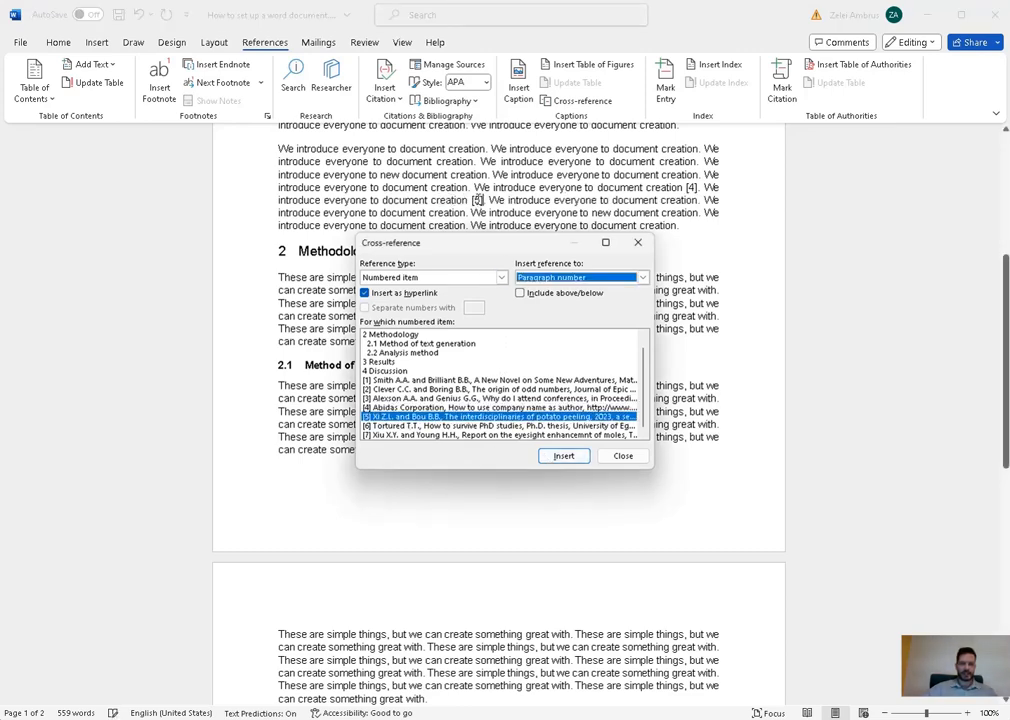
# - Cite [6] after 'great with' and [7] at the end of the next Methodology paragraph
pyautogui.click(466, 200)
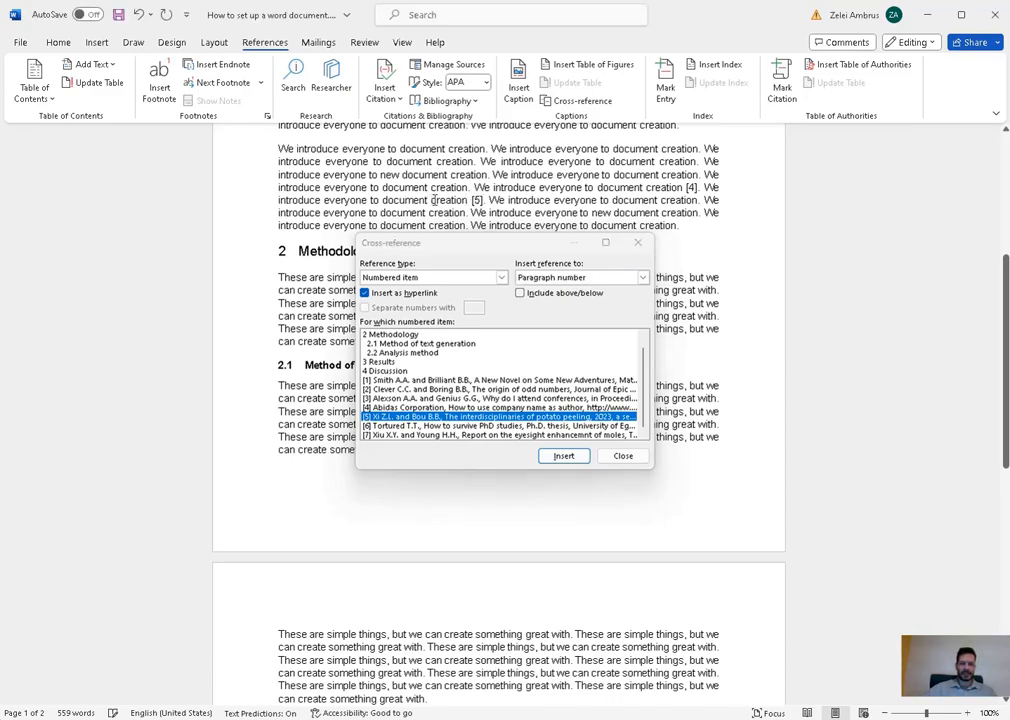
pyautogui.scroll(-3, 559, 201)
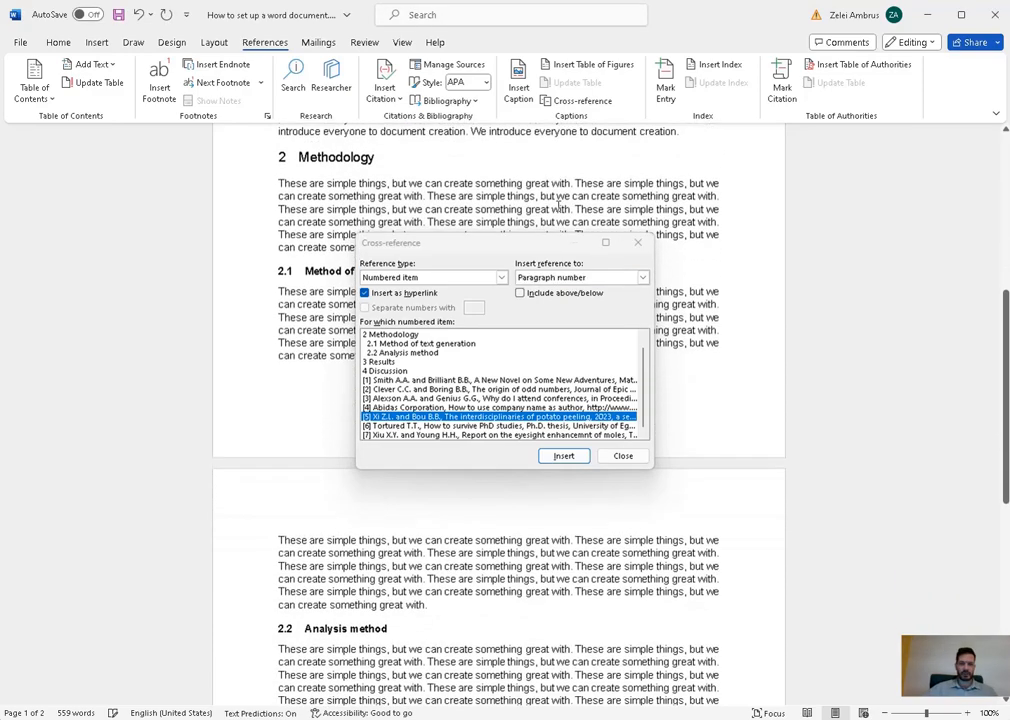
pyautogui.scroll(-1, 479, 204)
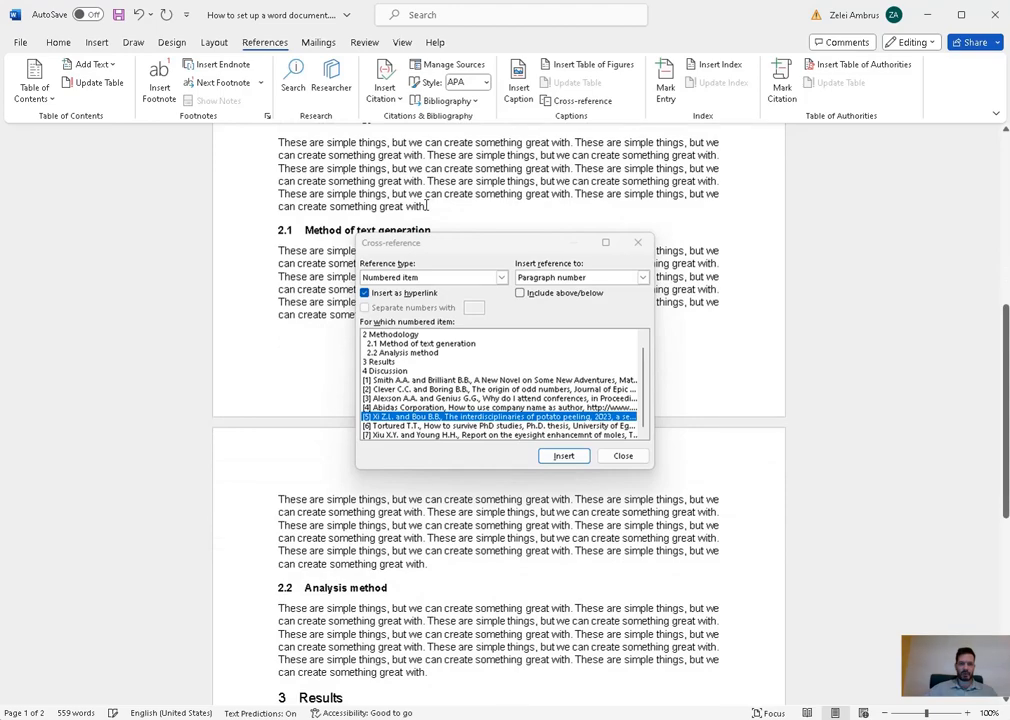
pyautogui.click(452, 427)
pyautogui.click(563, 455)
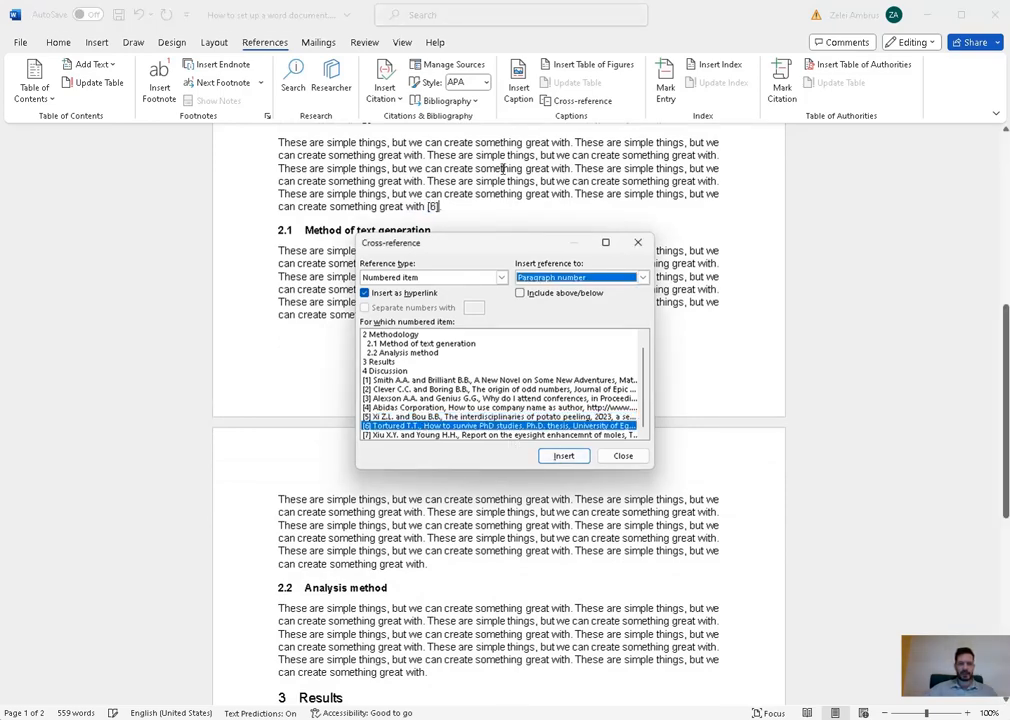
pyautogui.scroll(-4, 503, 170)
pyautogui.click(437, 181)
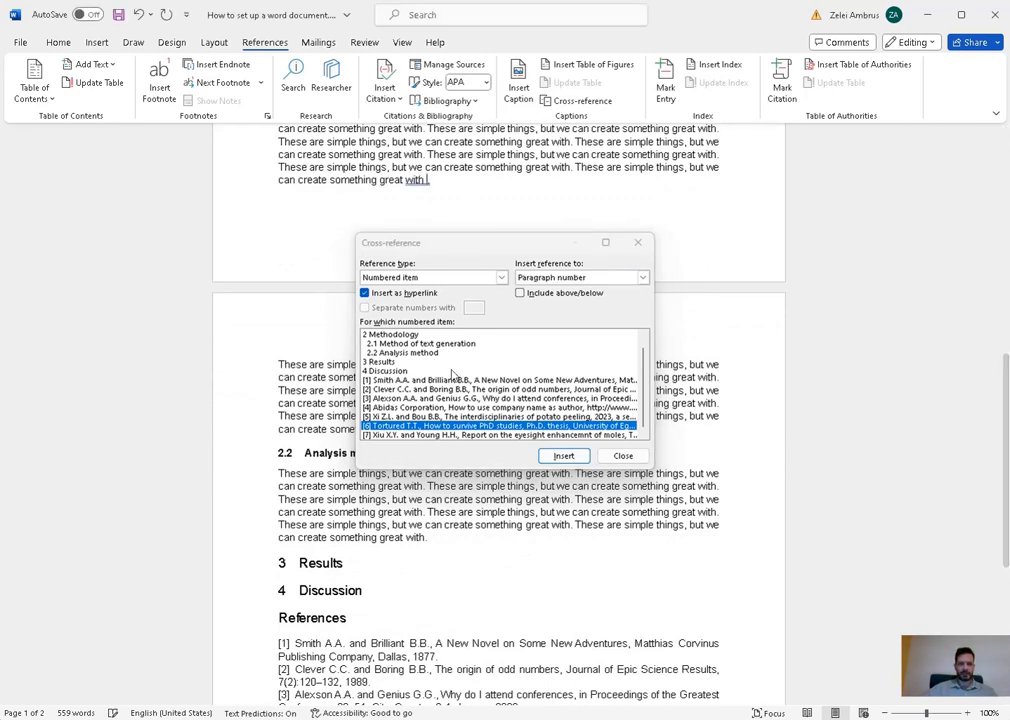
pyautogui.click(505, 435)
pyautogui.click(560, 455)
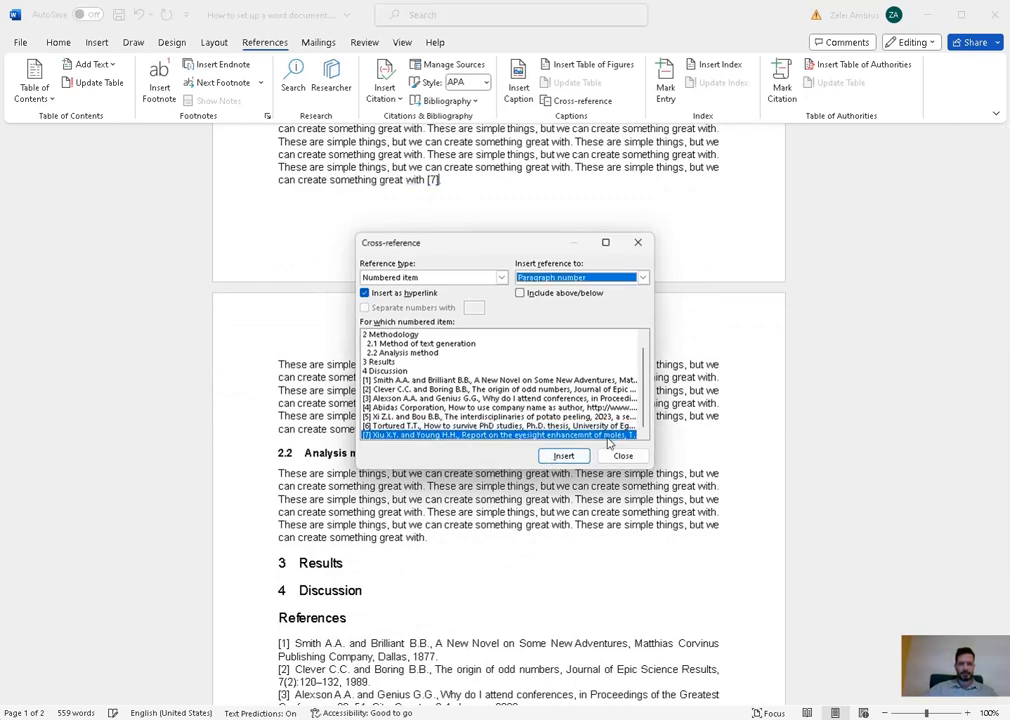
# - Close the Cross-reference dialog and save the document
pyautogui.click(612, 456)
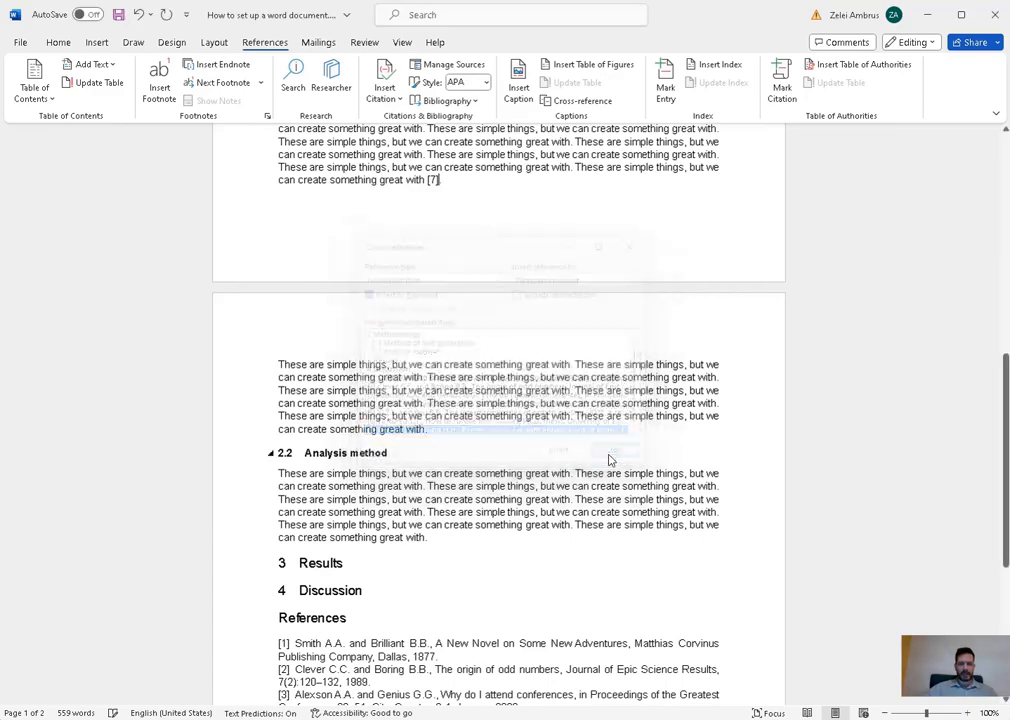
pyautogui.click(118, 14)
pyautogui.scroll(3, 534, 246)
pyautogui.scroll(-7, 534, 246)
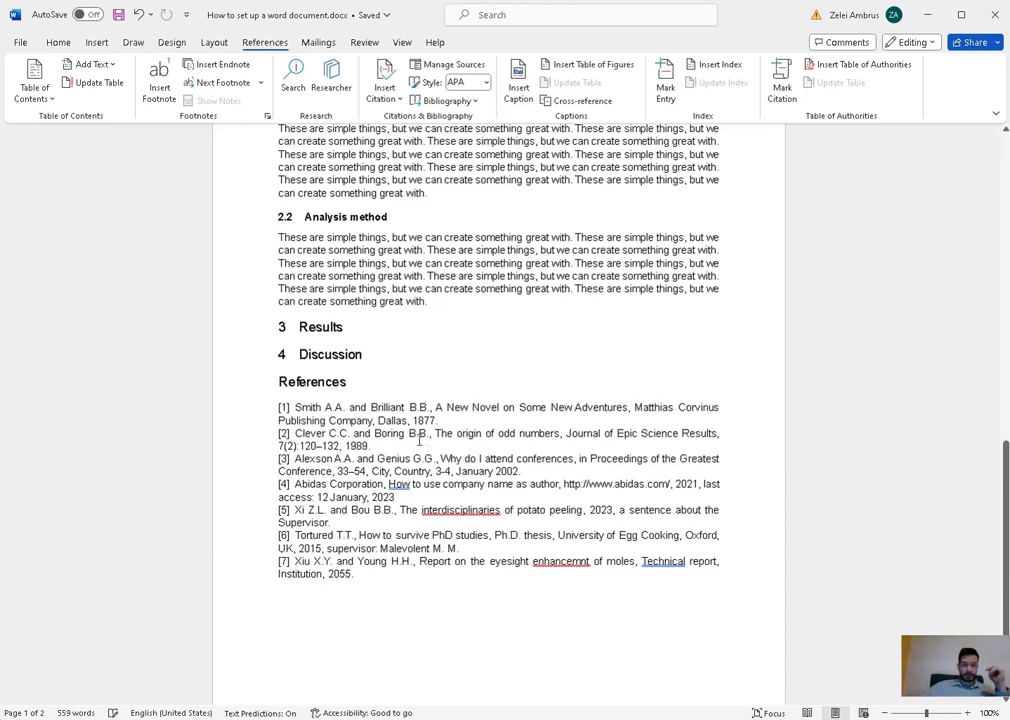
# - Add 'Extra reference' as a new entry [3] right after reference [2]
pyautogui.click(390, 446)
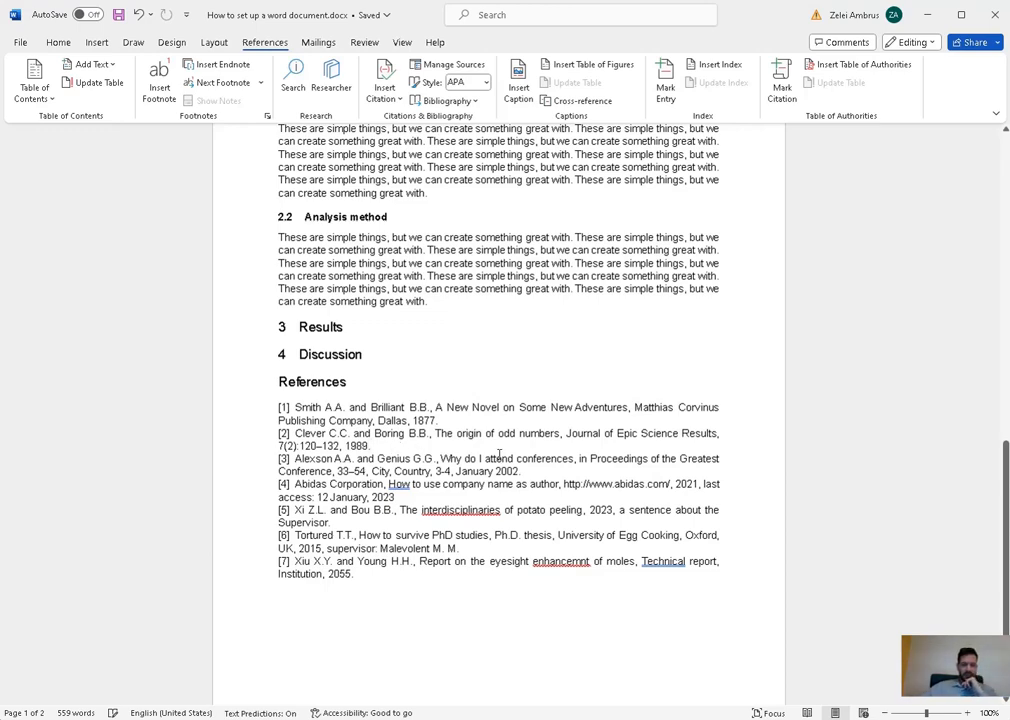
pyautogui.press('Return')
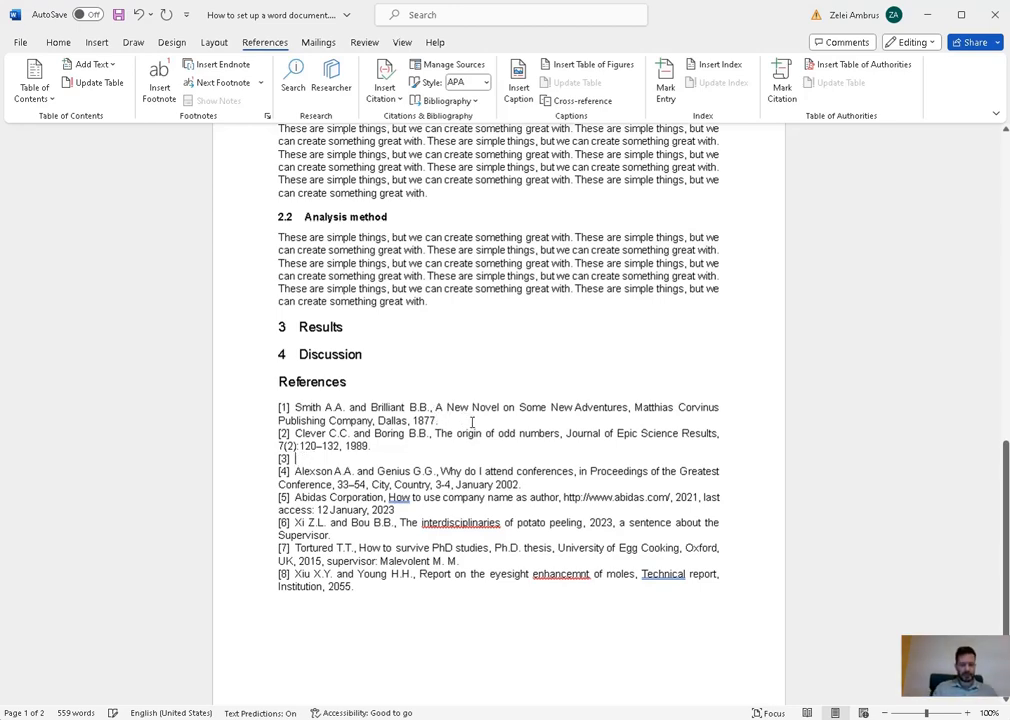
pyautogui.write('Extra re')
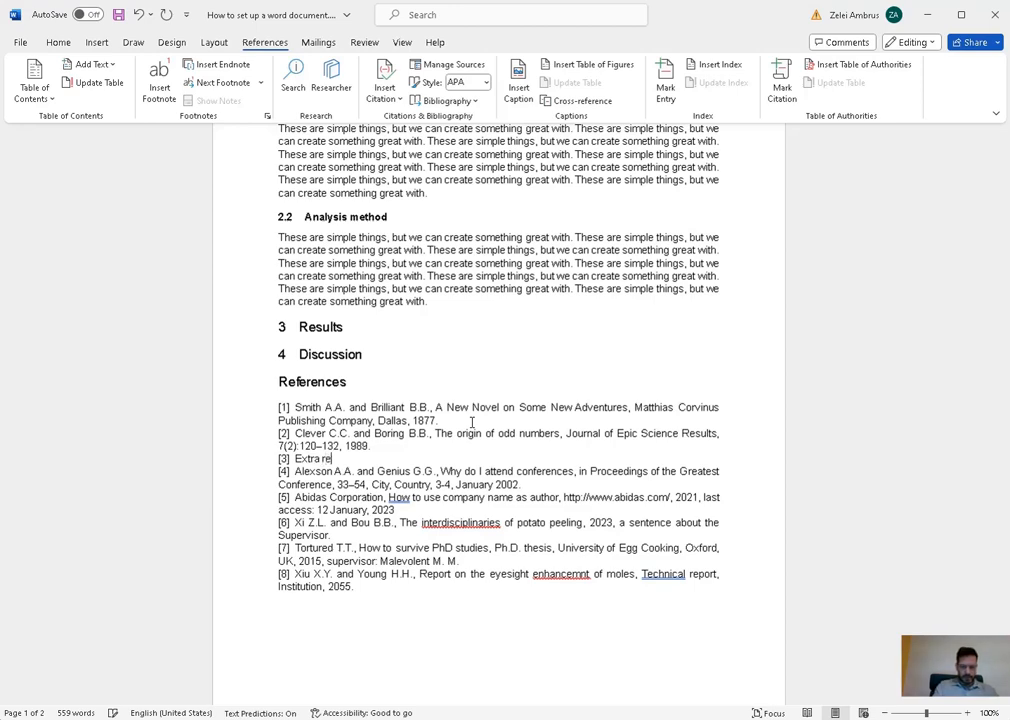
pyautogui.write('ference')
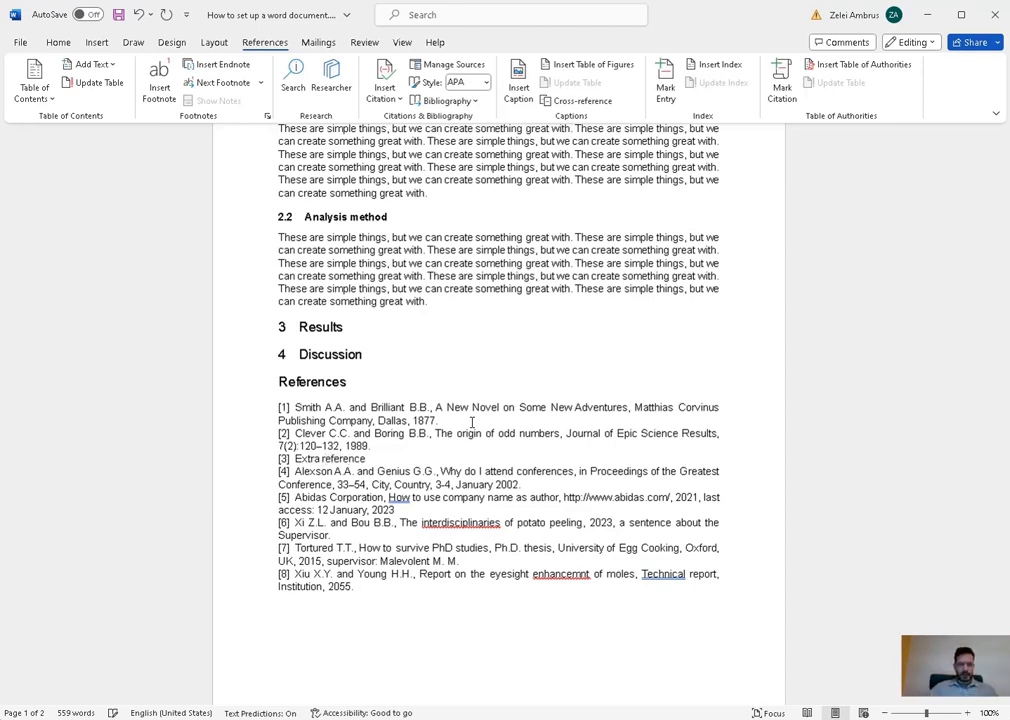
pyautogui.scroll(6, 465, 435)
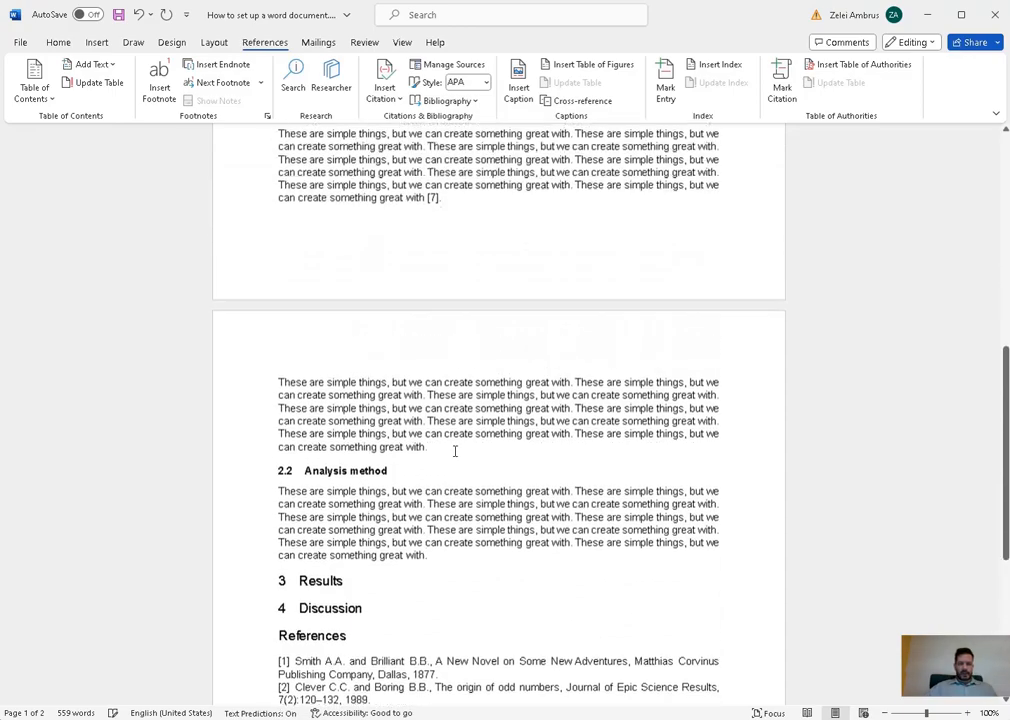
# - Update the selected citation fields so they read [1], [2] and [4]–[8]
pyautogui.scroll(8, 470, 470)
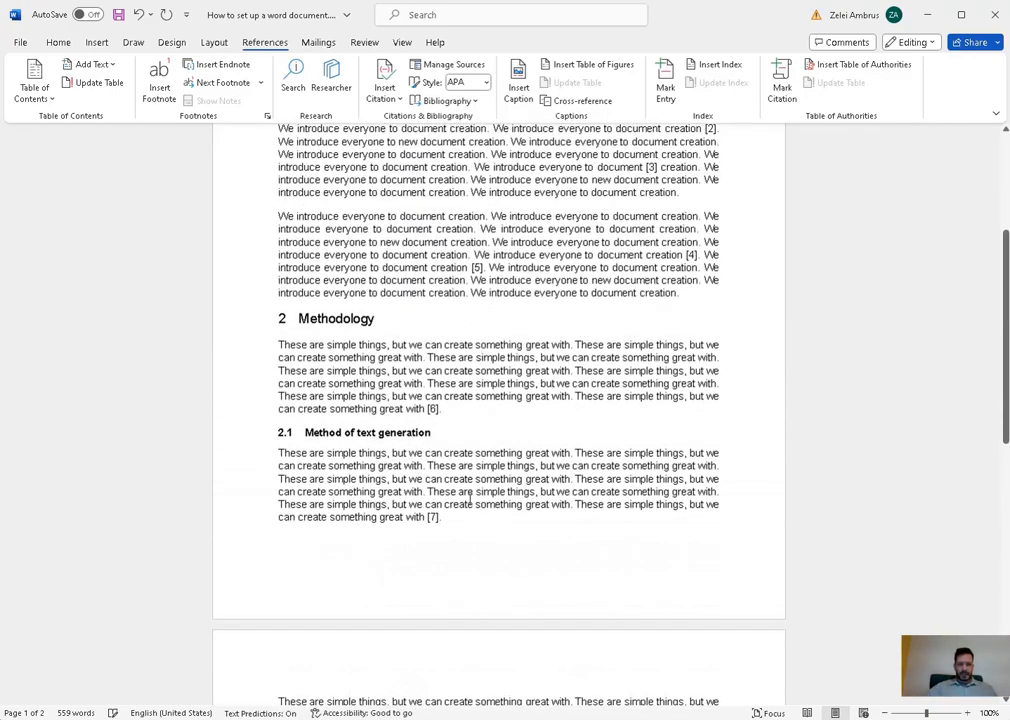
pyautogui.moveTo(445, 518); pyautogui.dragTo(454, 354)
pyautogui.scroll(-18, 454, 354)
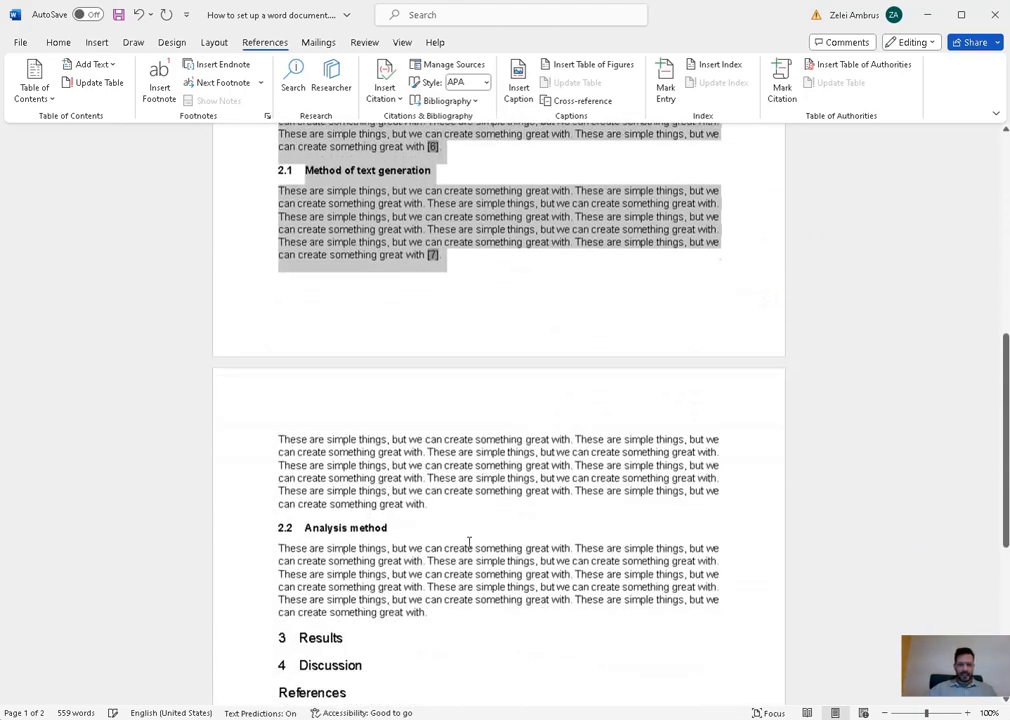
pyautogui.scroll(-2, 455, 545)
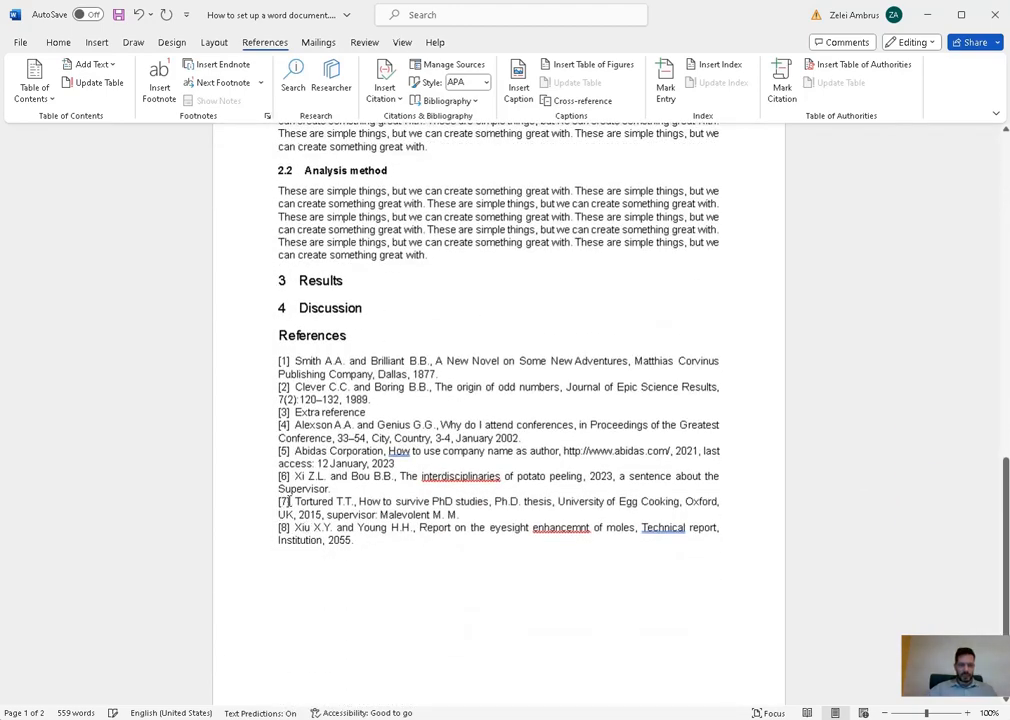
pyautogui.scroll(10, 609, 413)
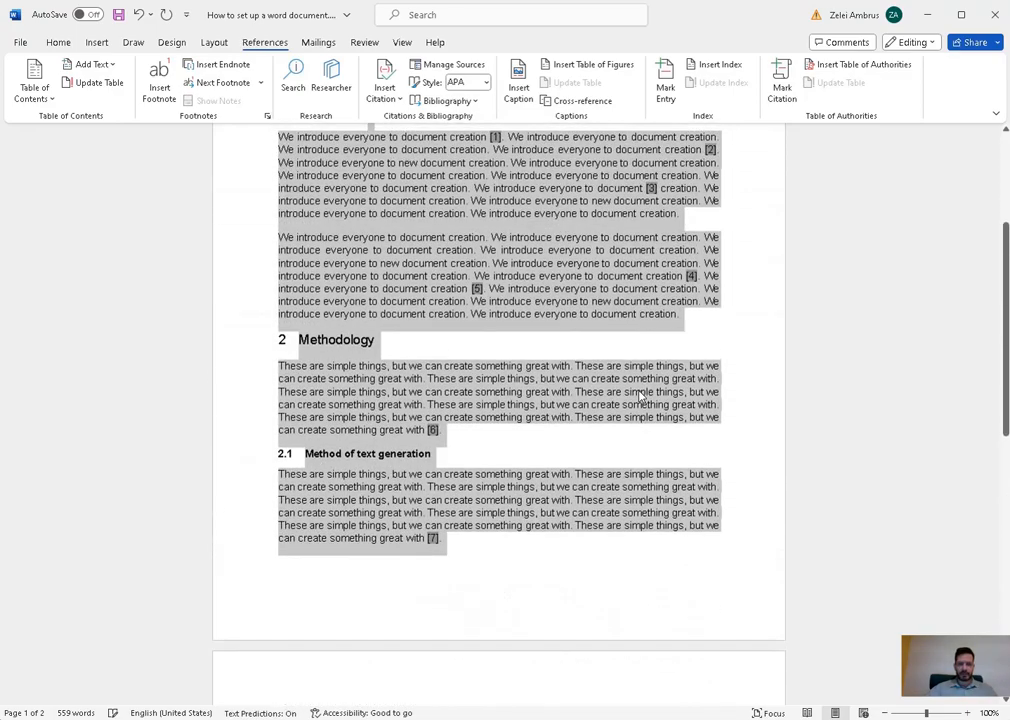
pyautogui.scroll(2, 641, 397)
pyautogui.rightClick(692, 345)
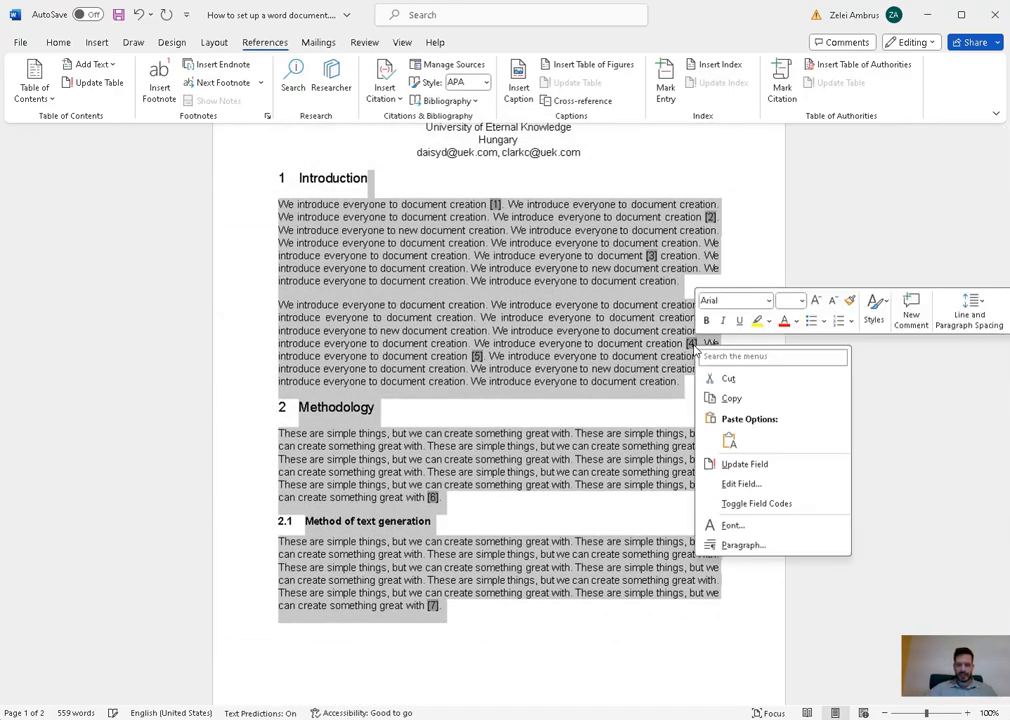
pyautogui.click(745, 464)
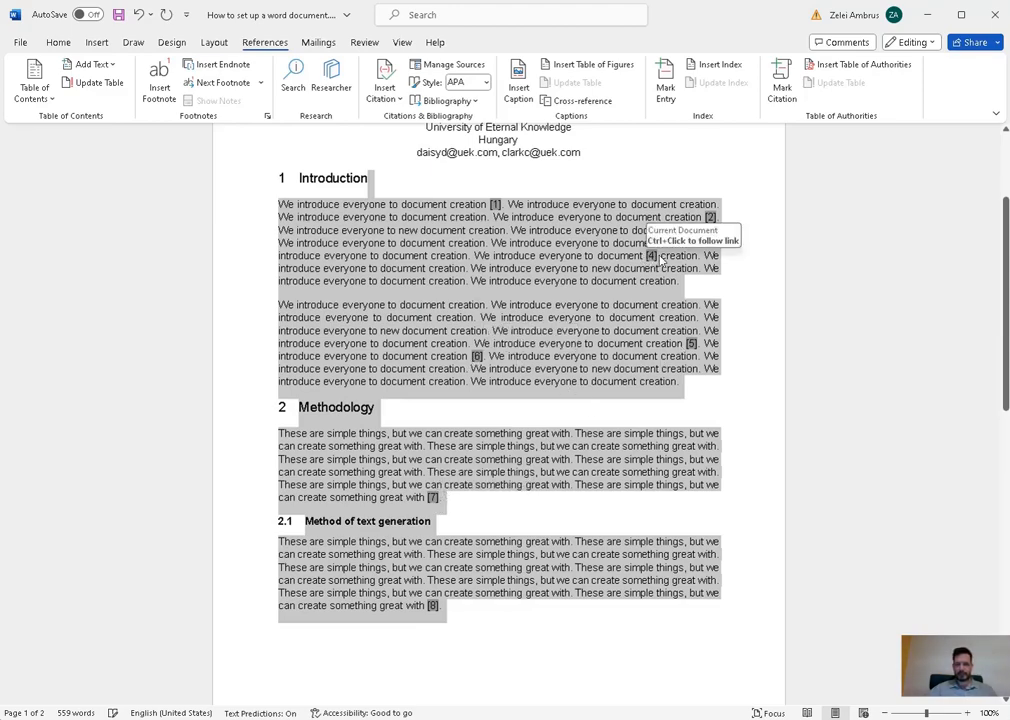
pyautogui.scroll(-3, 518, 541)
pyautogui.scroll(-9, 518, 541)
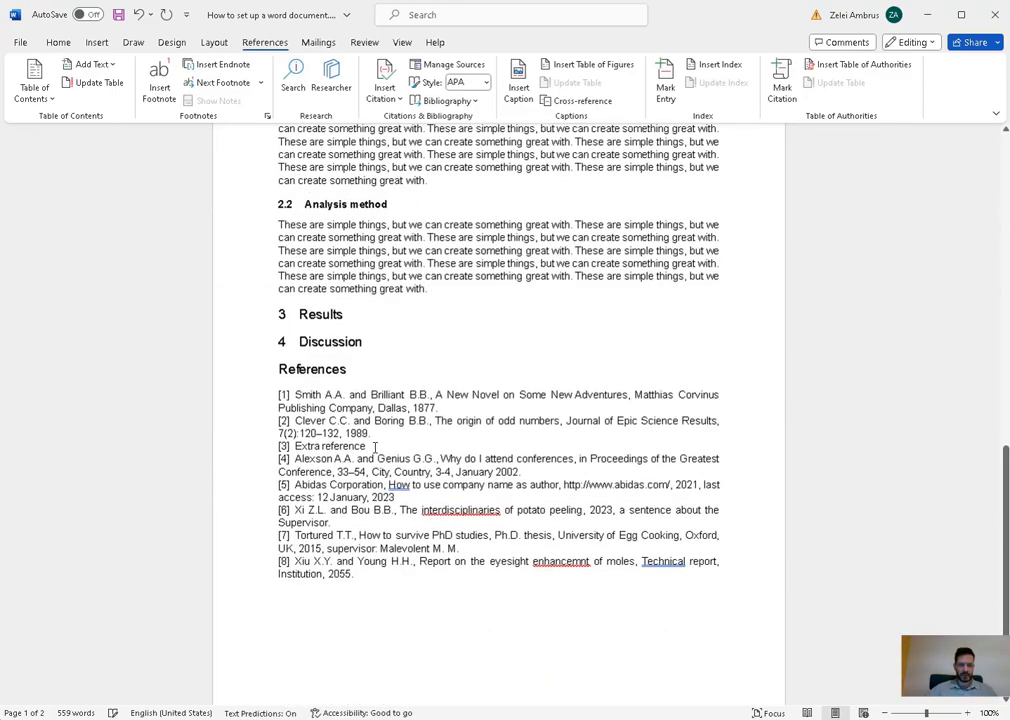
pyautogui.scroll(15, 451, 446)
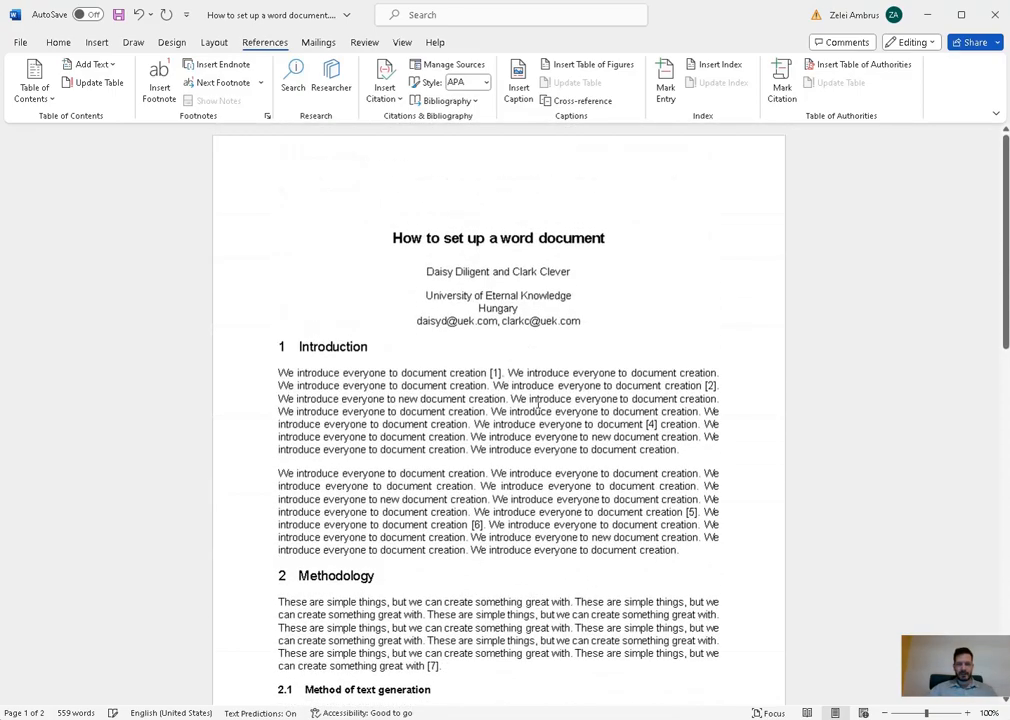
# - Fix the reference-list typos: 'enhancemnt' to 'enhancement' and 'interdisciplinaries' to 'interdisciplinary'
pyautogui.doubleClick(488, 372)
pyautogui.moveTo(615, 385); pyautogui.dragTo(718, 385)
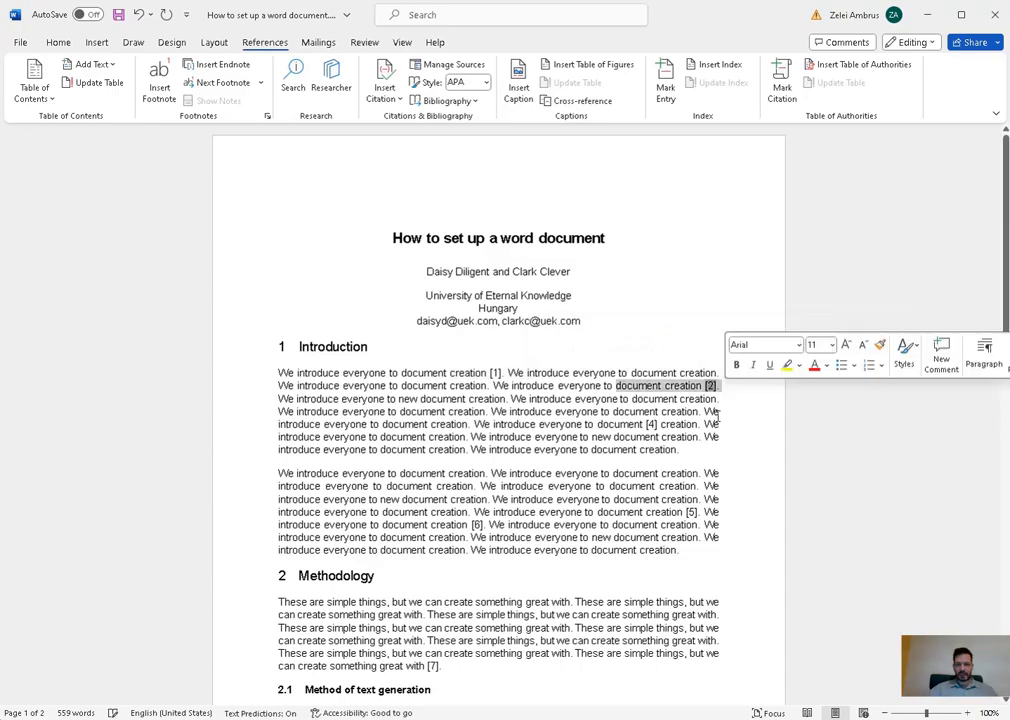
pyautogui.scroll(-1, 646, 515)
pyautogui.scroll(-15, 646, 515)
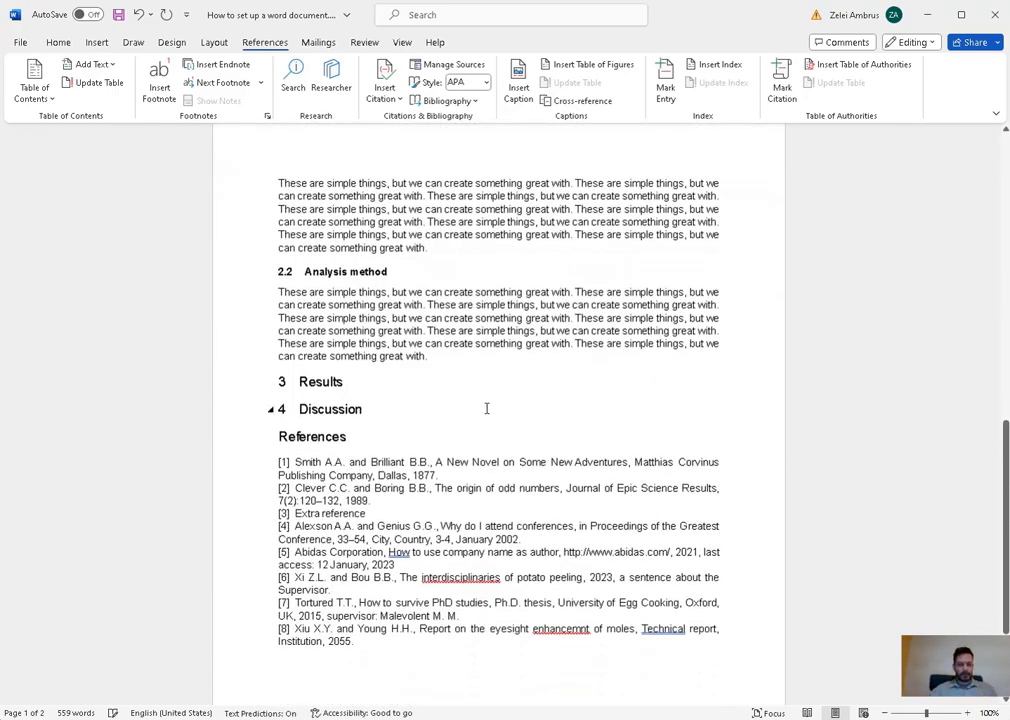
pyautogui.scroll(-2, 715, 488)
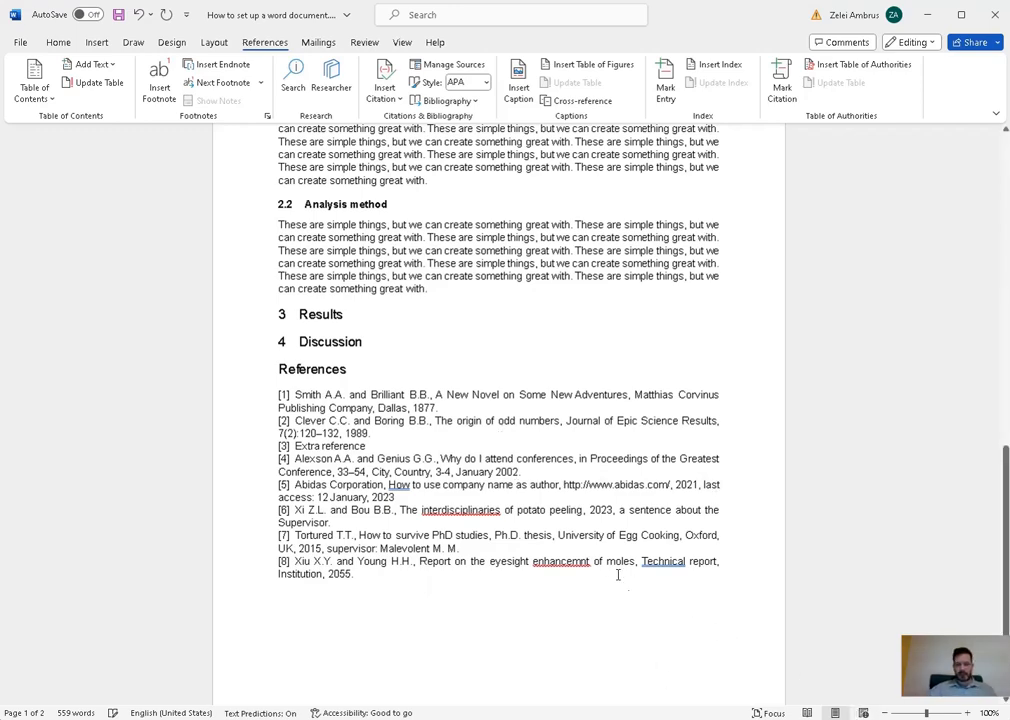
pyautogui.rightClick(568, 561)
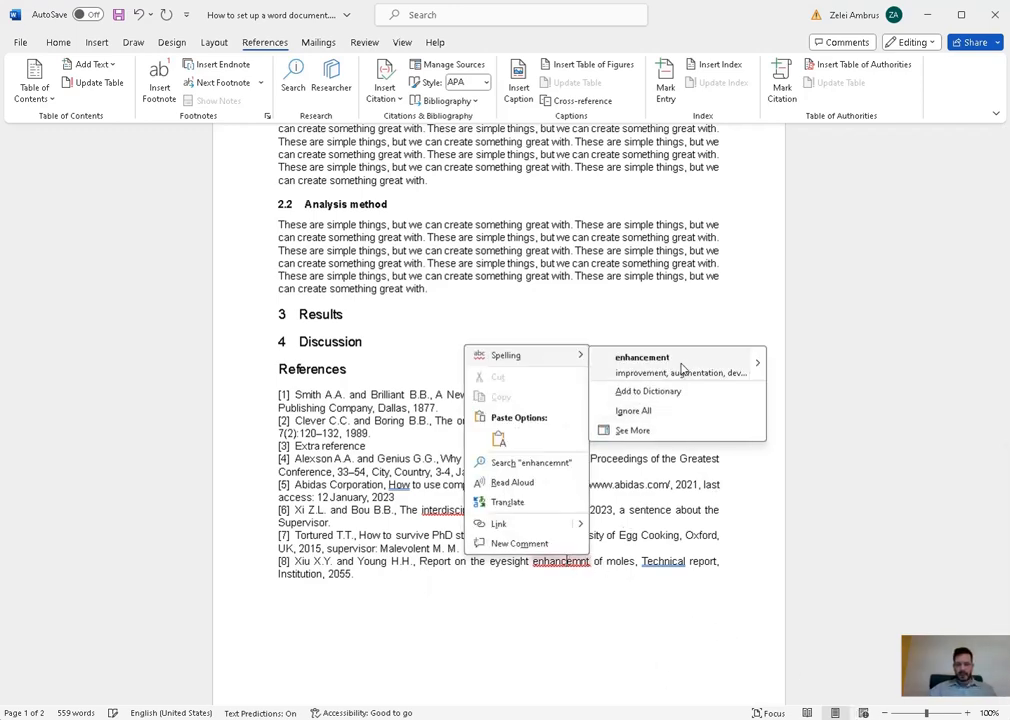
pyautogui.click(655, 358)
pyautogui.rightClick(468, 510)
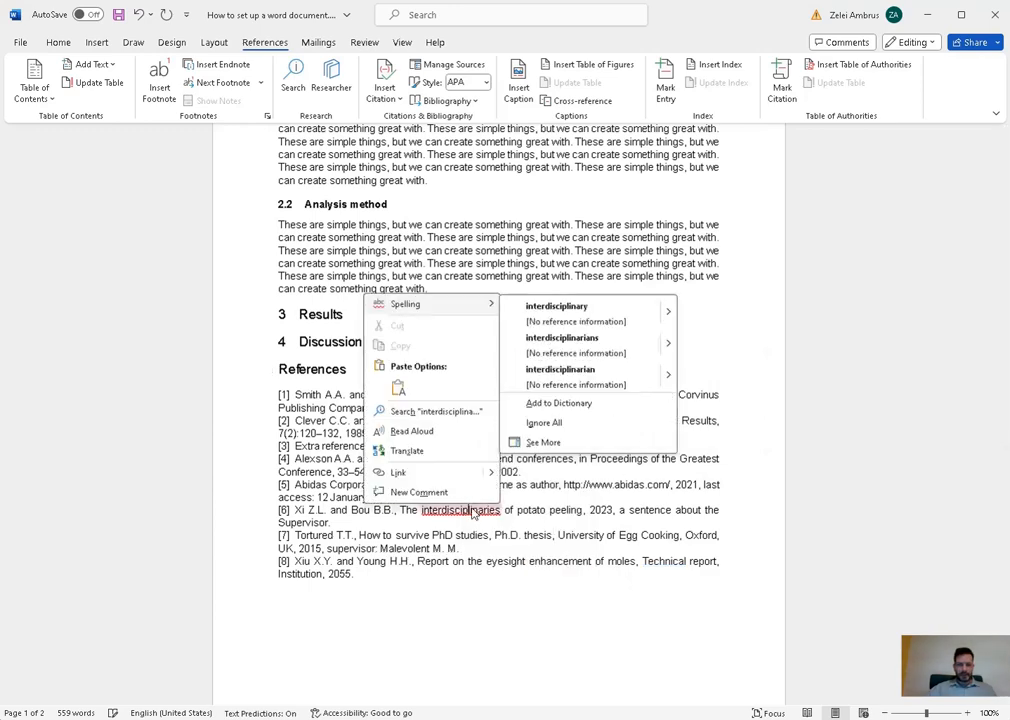
pyautogui.click(592, 318)
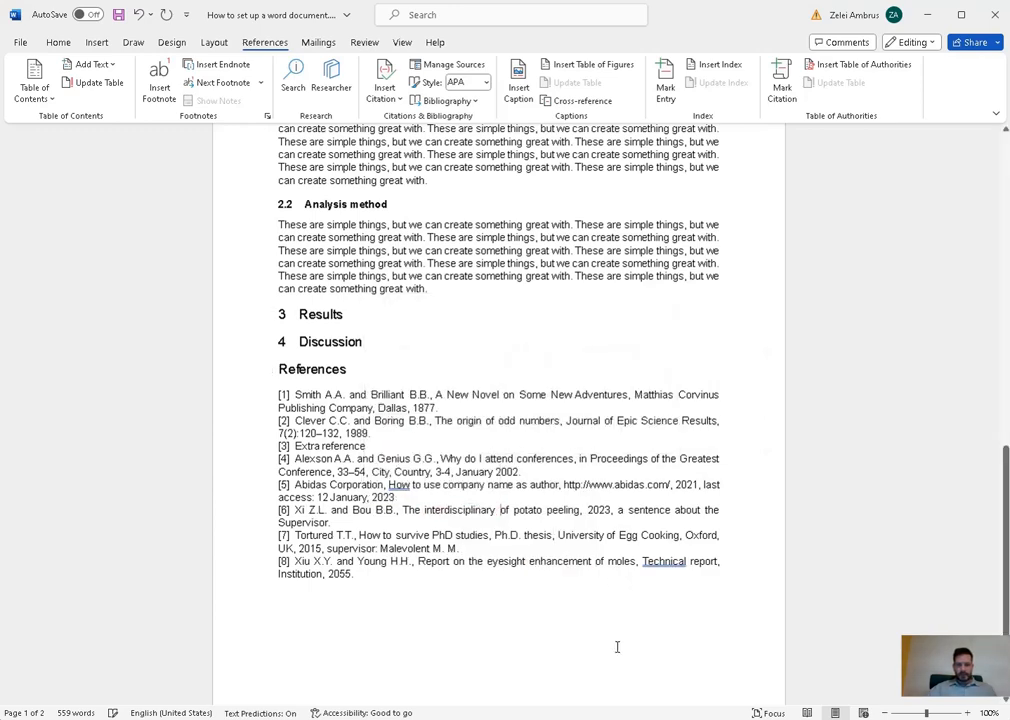
pyautogui.click(968, 712)
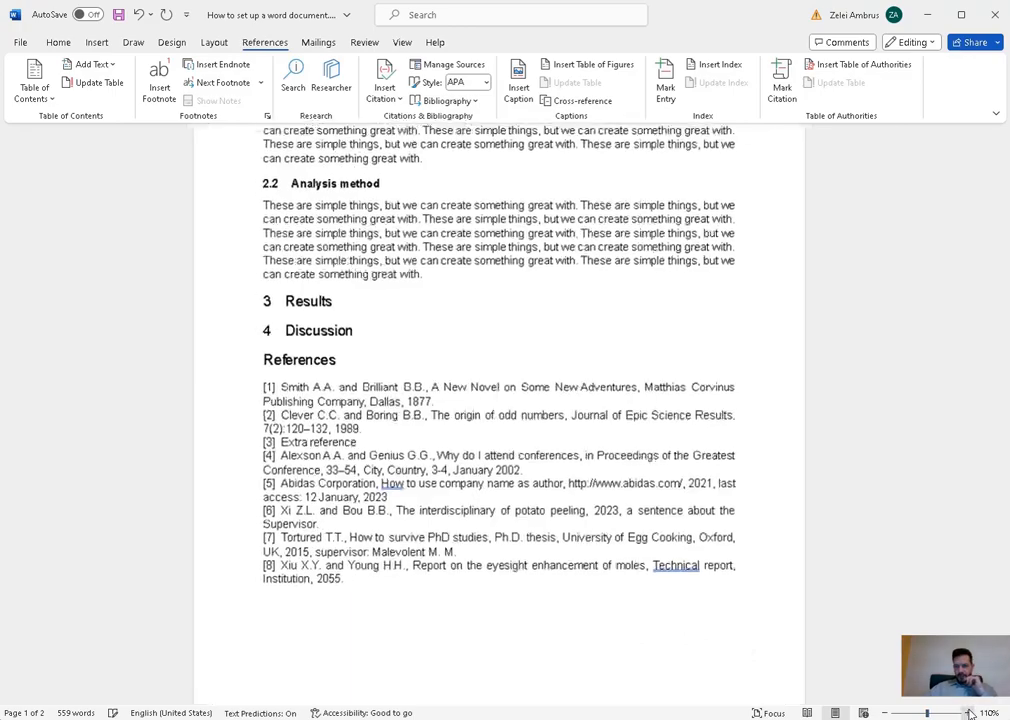
# - Enlarge the references view and italicize the book title in reference [1]
pyautogui.click(968, 712)
pyautogui.click(968, 712)
pyautogui.click(968, 712)
pyautogui.click(968, 712)
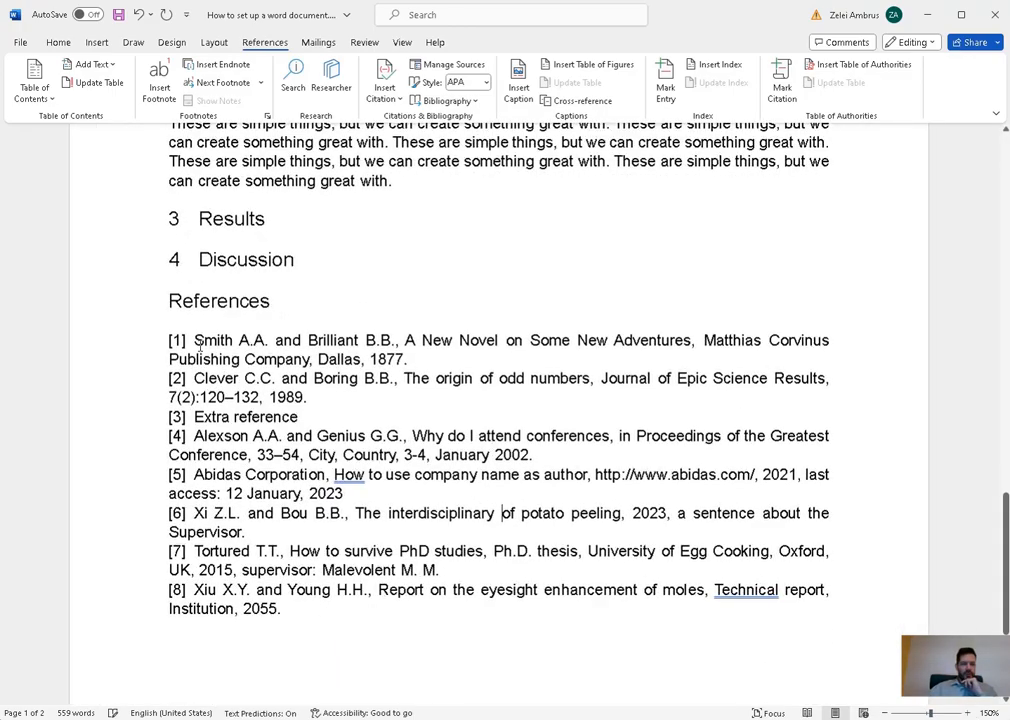
pyautogui.moveTo(168, 340); pyautogui.dragTo(459, 366)
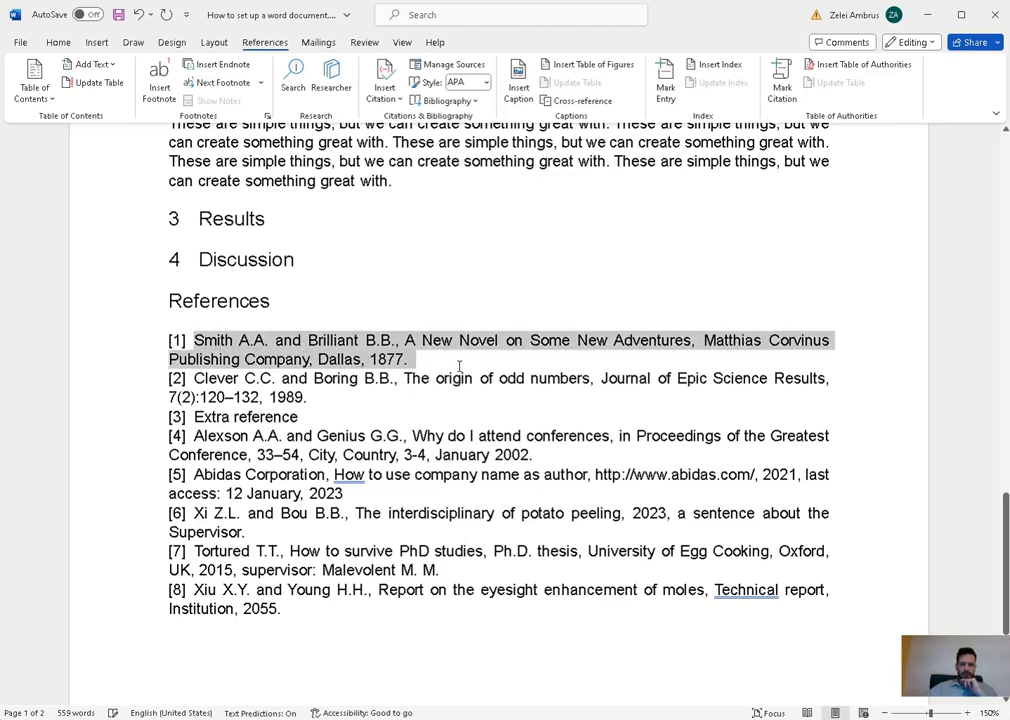
pyautogui.click(424, 357)
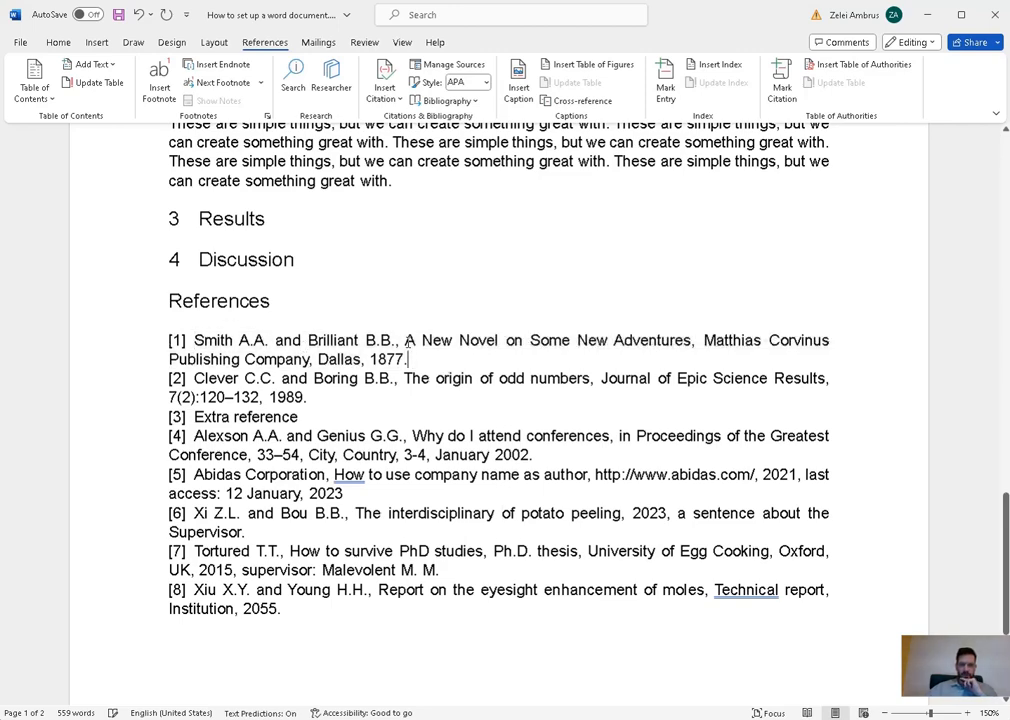
pyautogui.moveTo(405, 341); pyautogui.dragTo(691, 341)
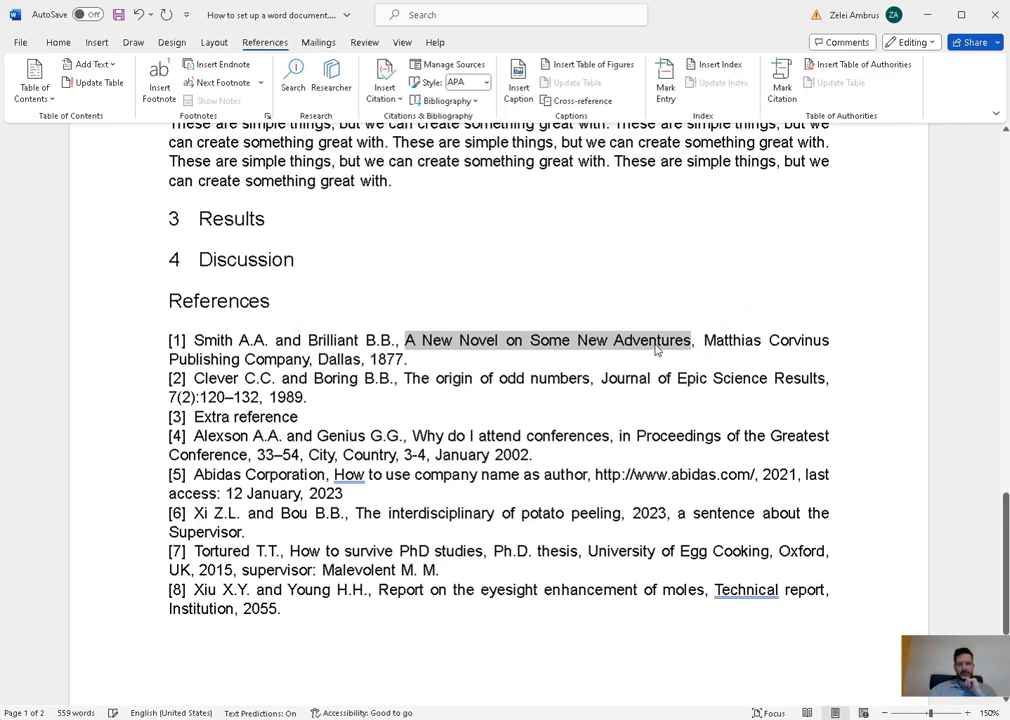
pyautogui.click(59, 43)
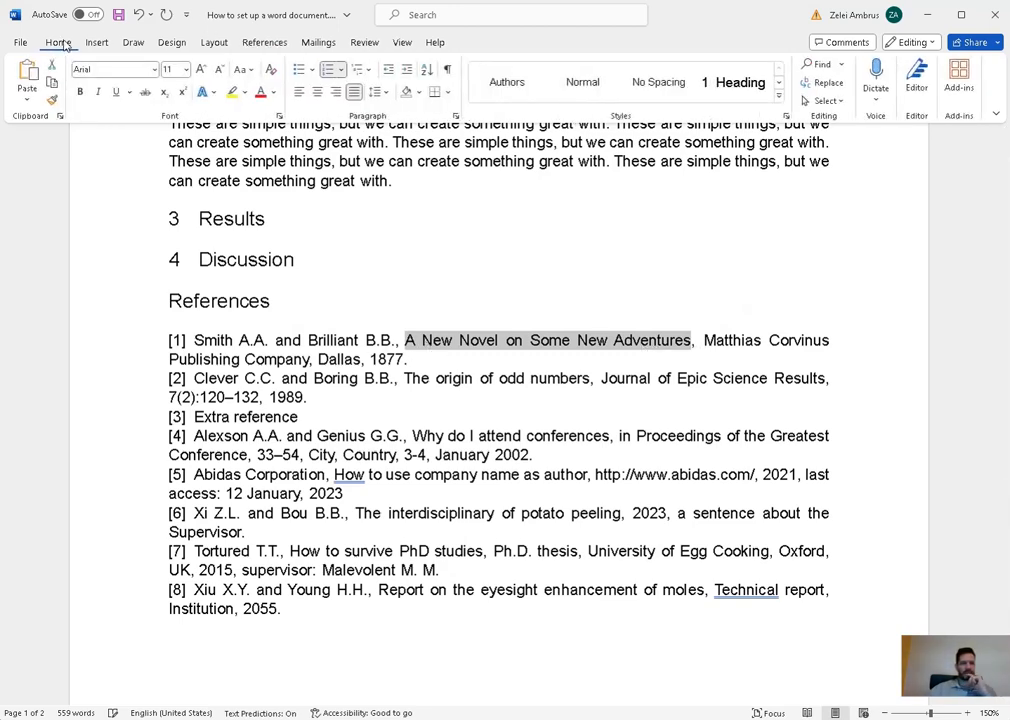
pyautogui.click(98, 92)
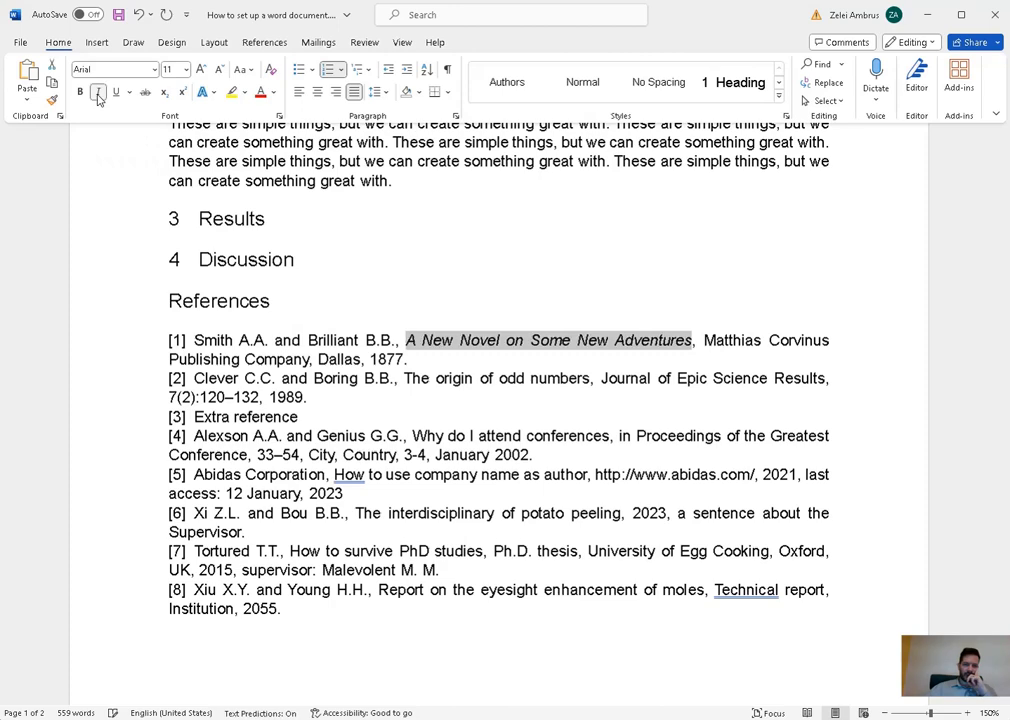
pyautogui.click(707, 419)
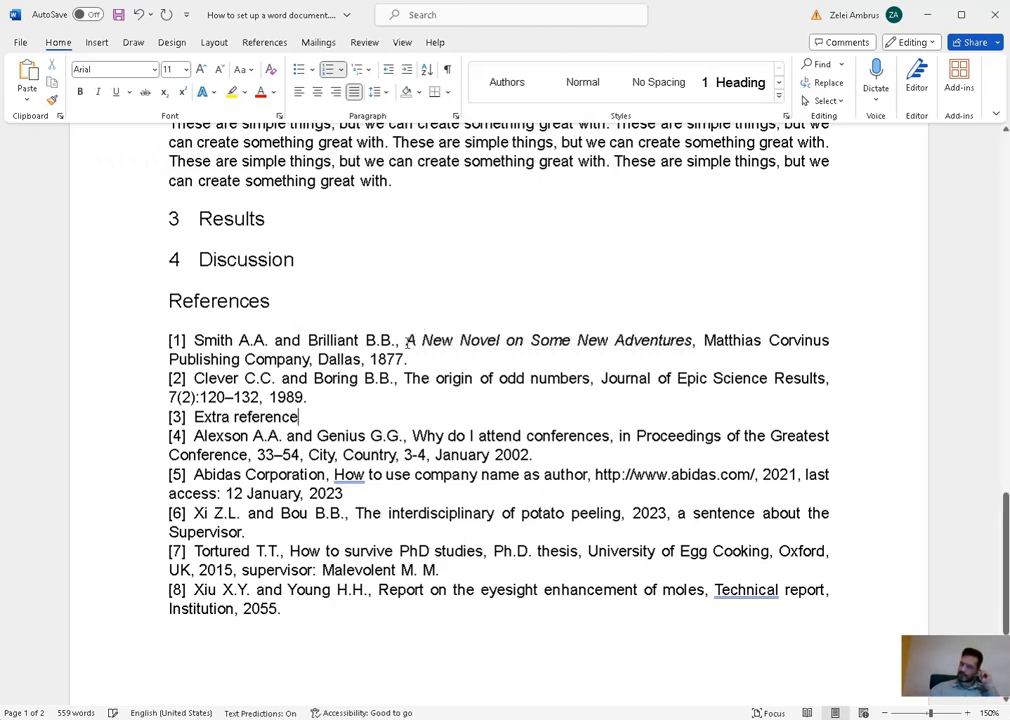
# - Review reference [1]'s authors, title, publisher, Dallas and year 1877
pyautogui.moveTo(406, 340); pyautogui.dragTo(691, 340)
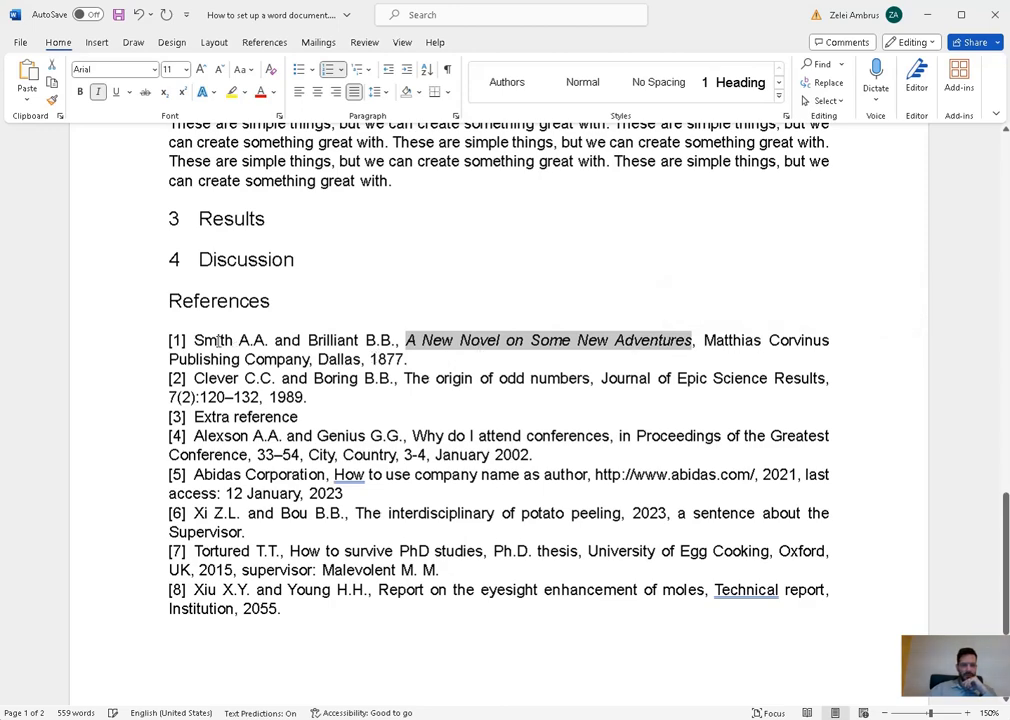
pyautogui.moveTo(218, 340); pyautogui.dragTo(298, 340)
pyautogui.moveTo(423, 340); pyautogui.dragTo(609, 340)
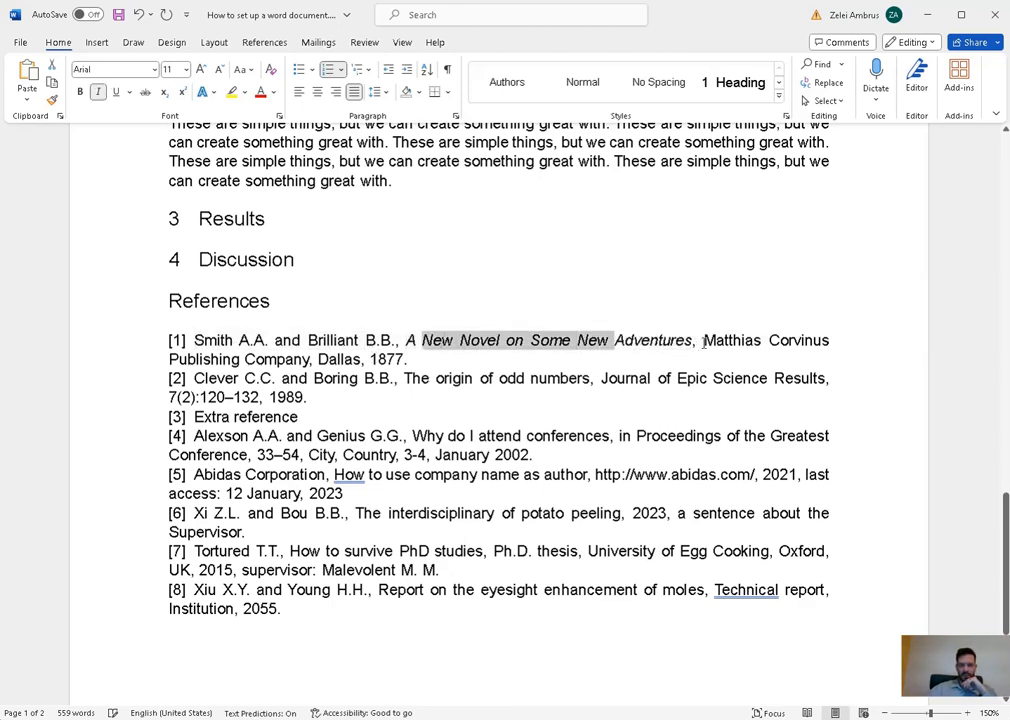
pyautogui.moveTo(704, 342); pyautogui.dragTo(312, 362)
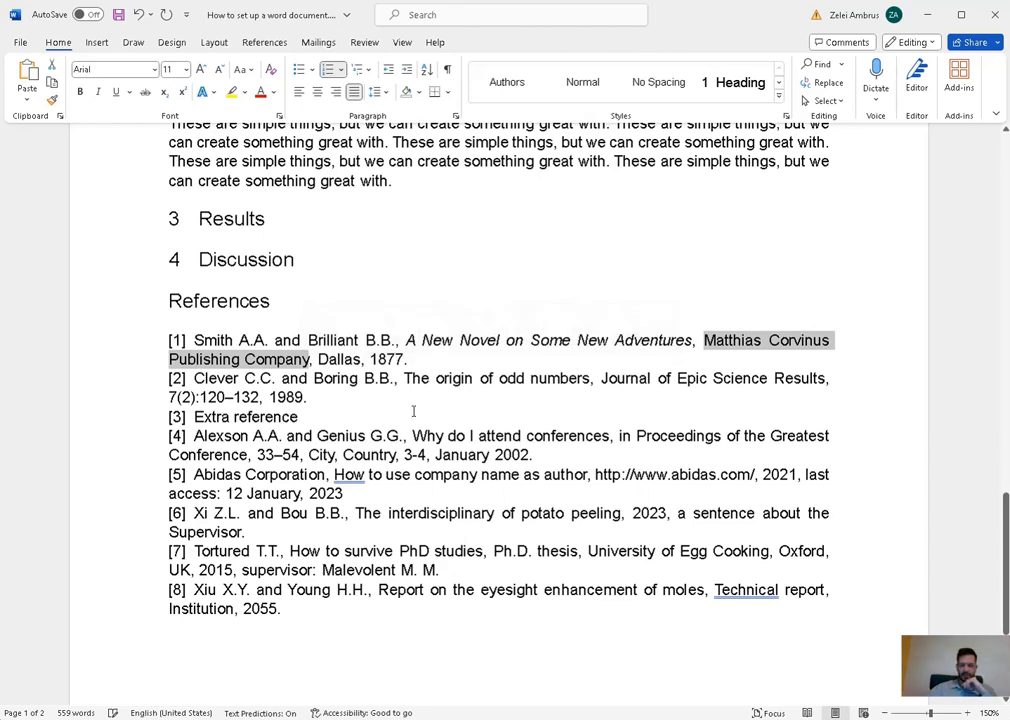
pyautogui.doubleClick(322, 360)
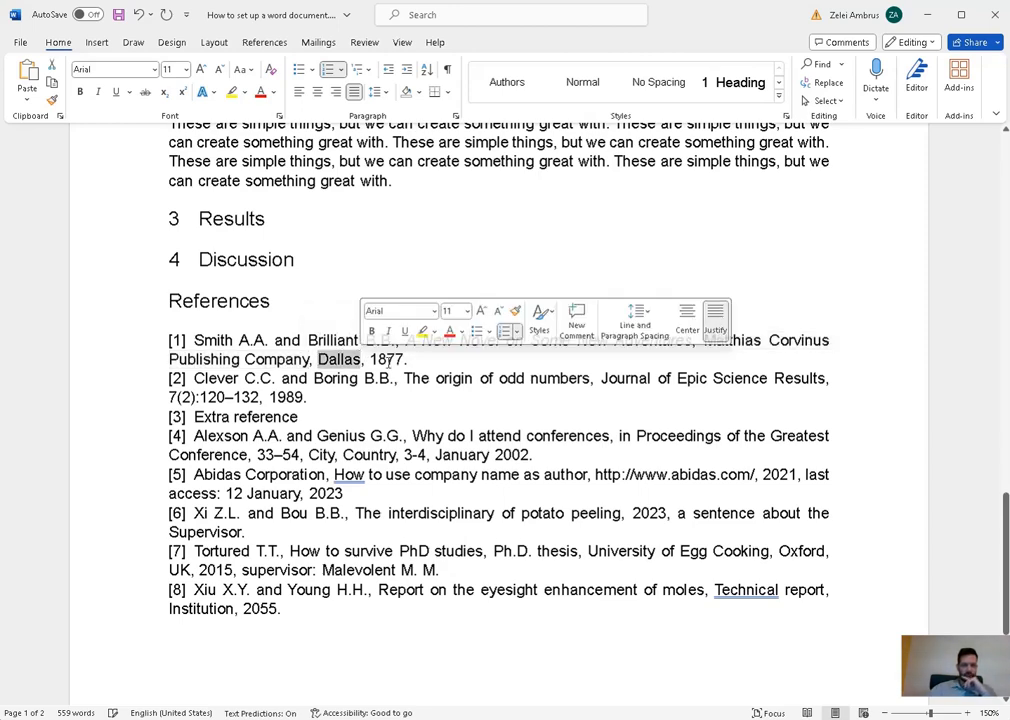
pyautogui.doubleClick(392, 359)
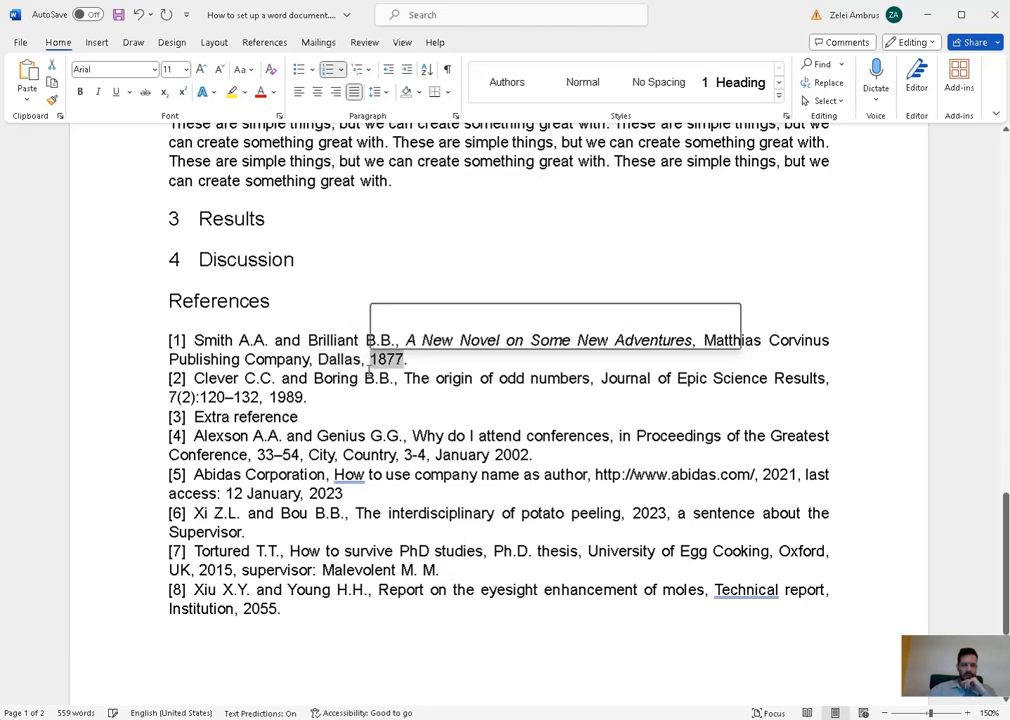
pyautogui.scroll(-3, 325, 358)
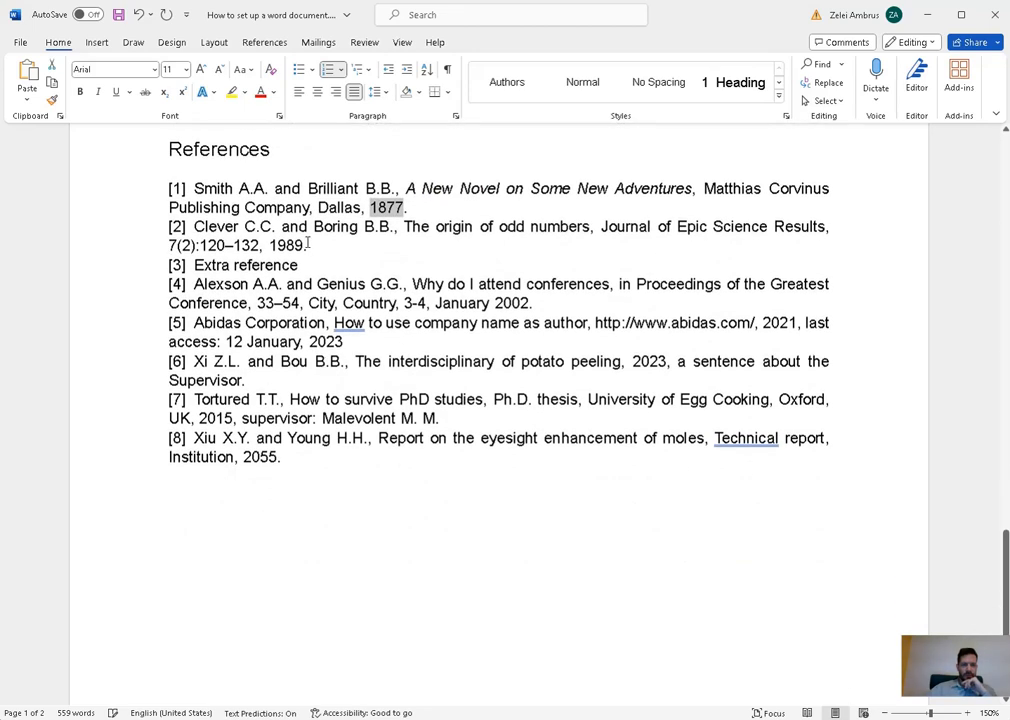
# - Italicize the journal name 'Journal of Epic Science Results' in reference [2]
pyautogui.moveTo(309, 247); pyautogui.dragTo(212, 232)
pyautogui.click(570, 260)
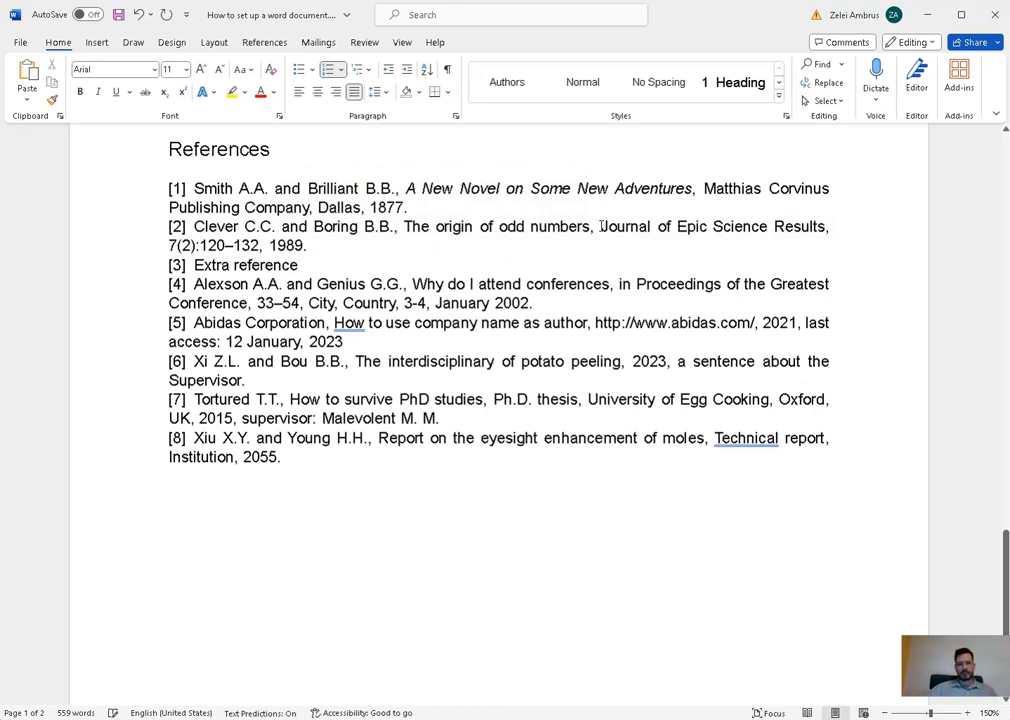
pyautogui.moveTo(601, 226); pyautogui.dragTo(825, 226)
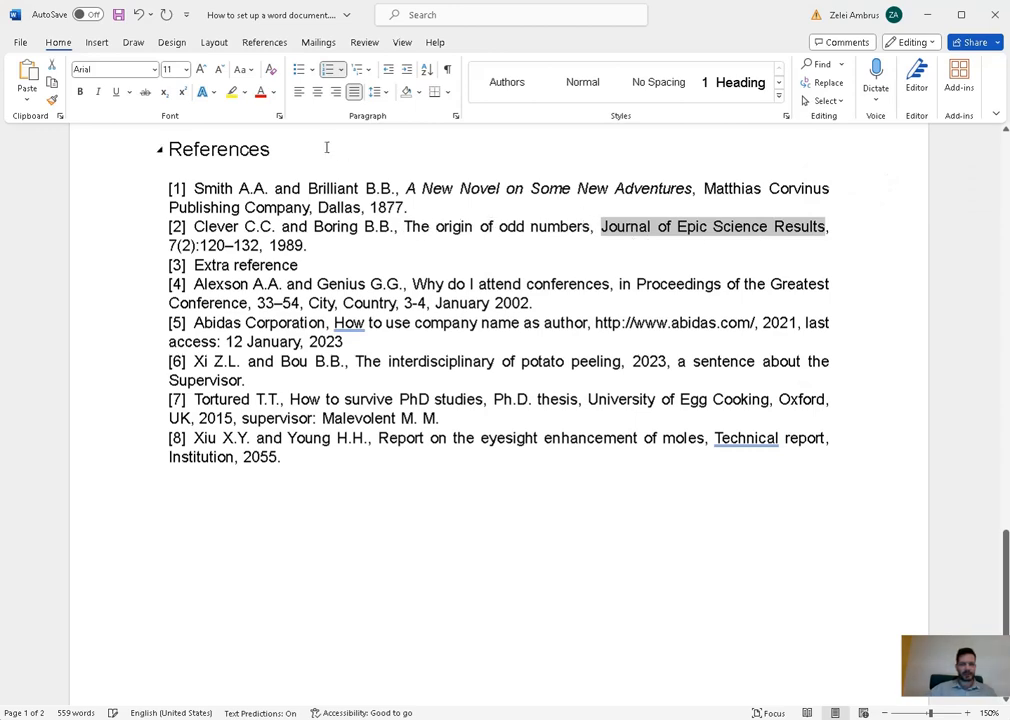
pyautogui.click(98, 91)
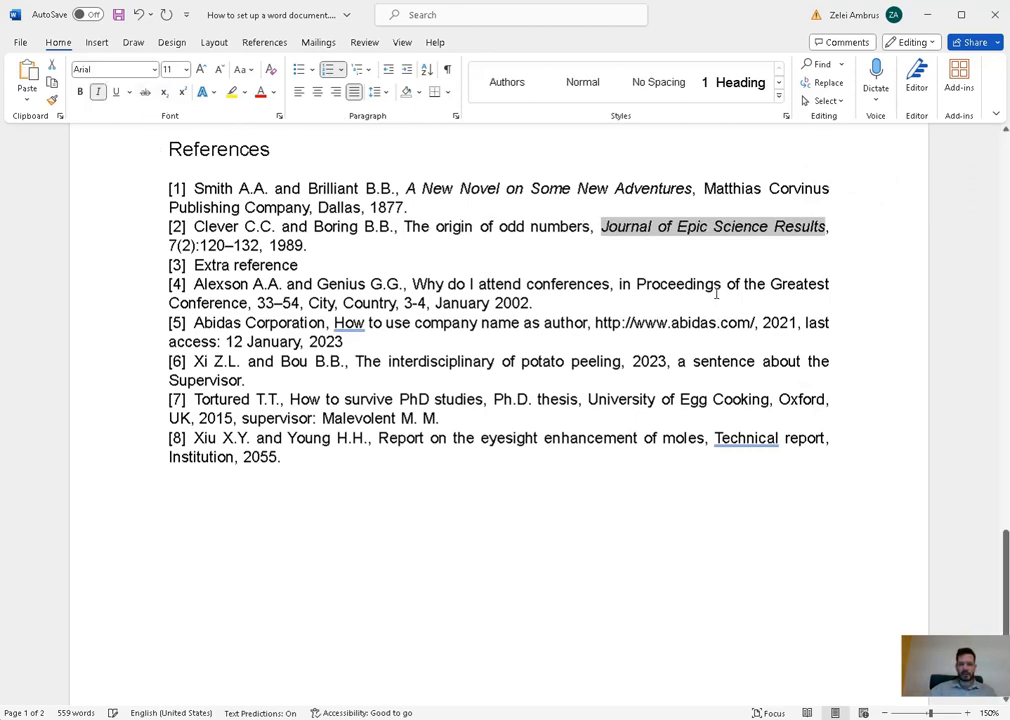
pyautogui.click(647, 243)
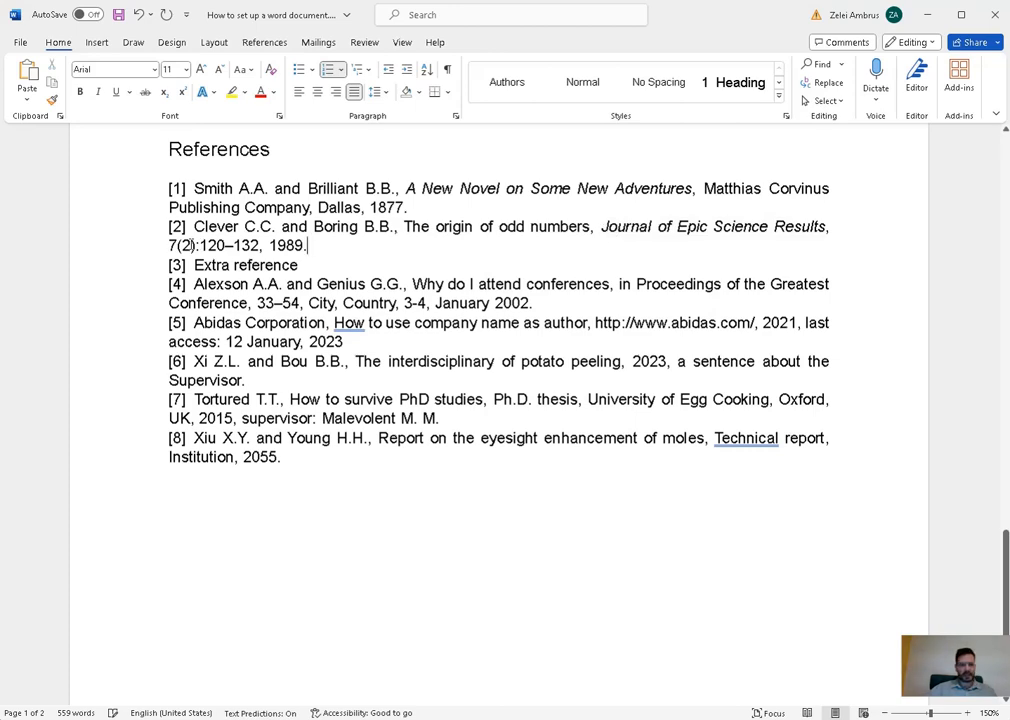
# - Make the volume and issue 7(2) bold and check both digits are bold
pyautogui.moveTo(170, 245); pyautogui.dragTo(199, 246)
pyautogui.hotkey('ctrl', 'b')
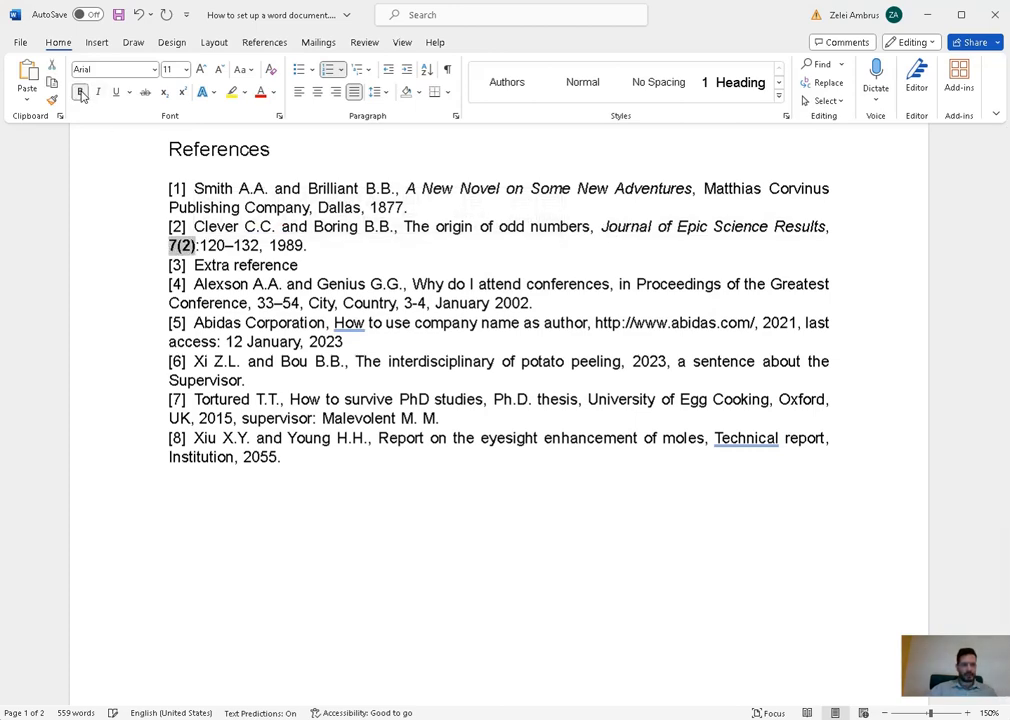
pyautogui.click(321, 245)
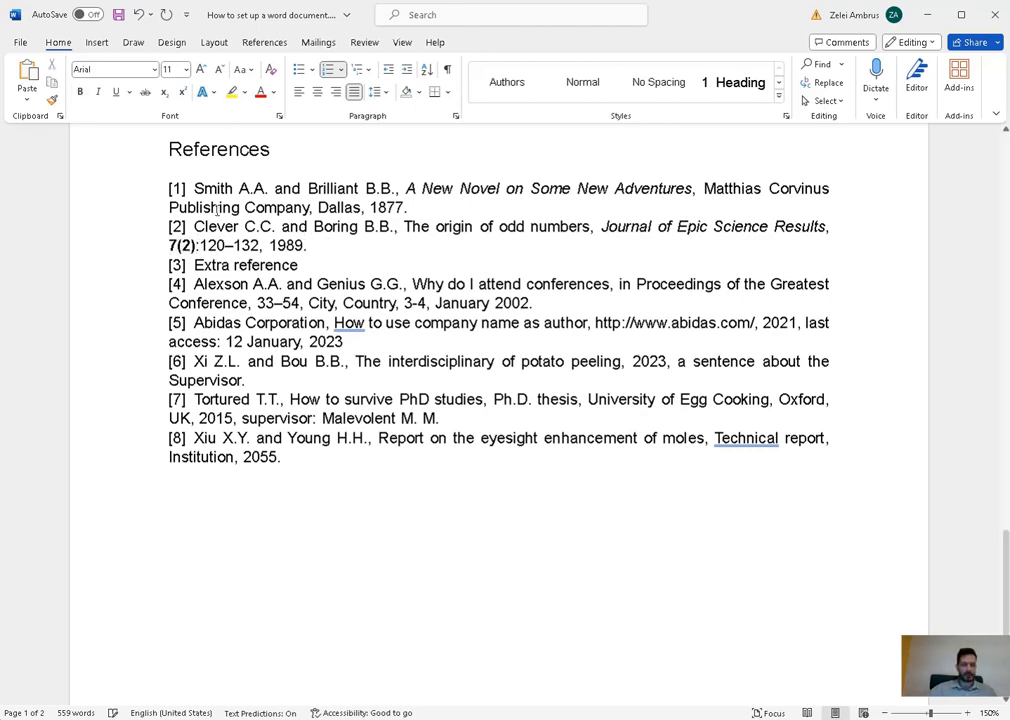
pyautogui.moveTo(222, 243); pyautogui.dragTo(260, 245)
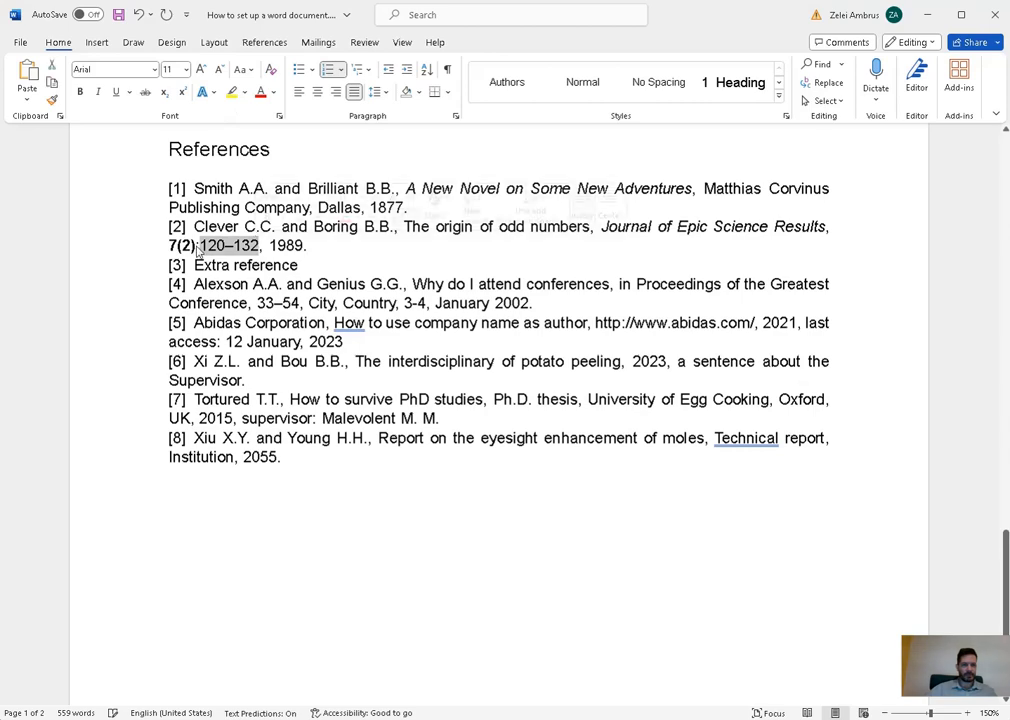
pyautogui.click(172, 245)
pyautogui.moveTo(172, 245); pyautogui.dragTo(181, 245)
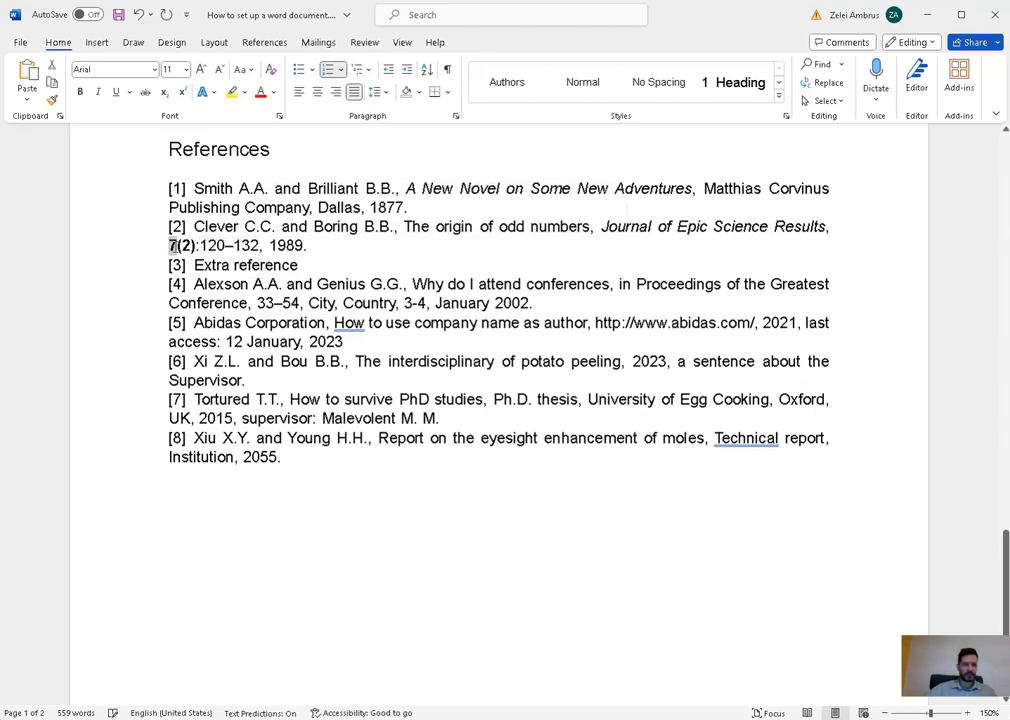
pyautogui.click(350, 248)
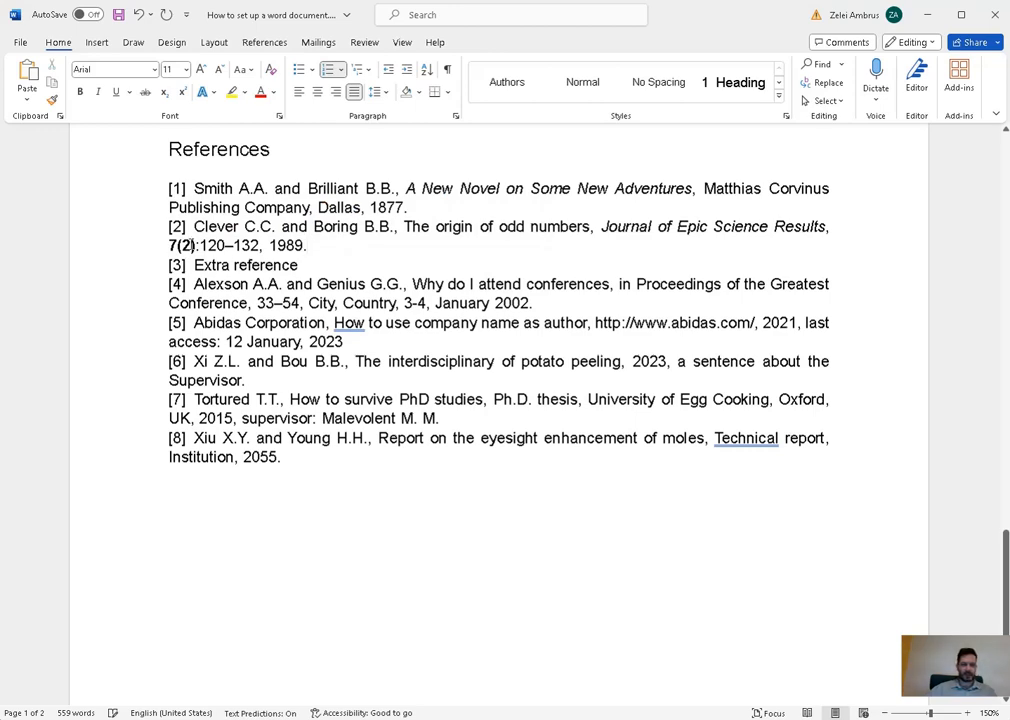
pyautogui.moveTo(191, 245); pyautogui.dragTo(183, 245)
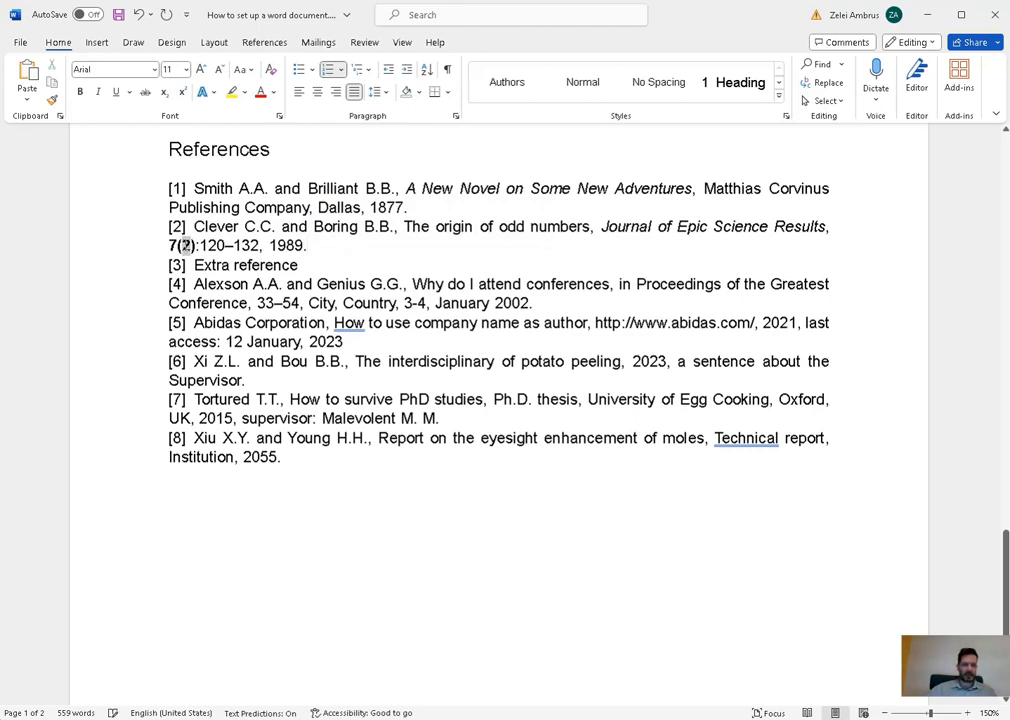
pyautogui.click(350, 248)
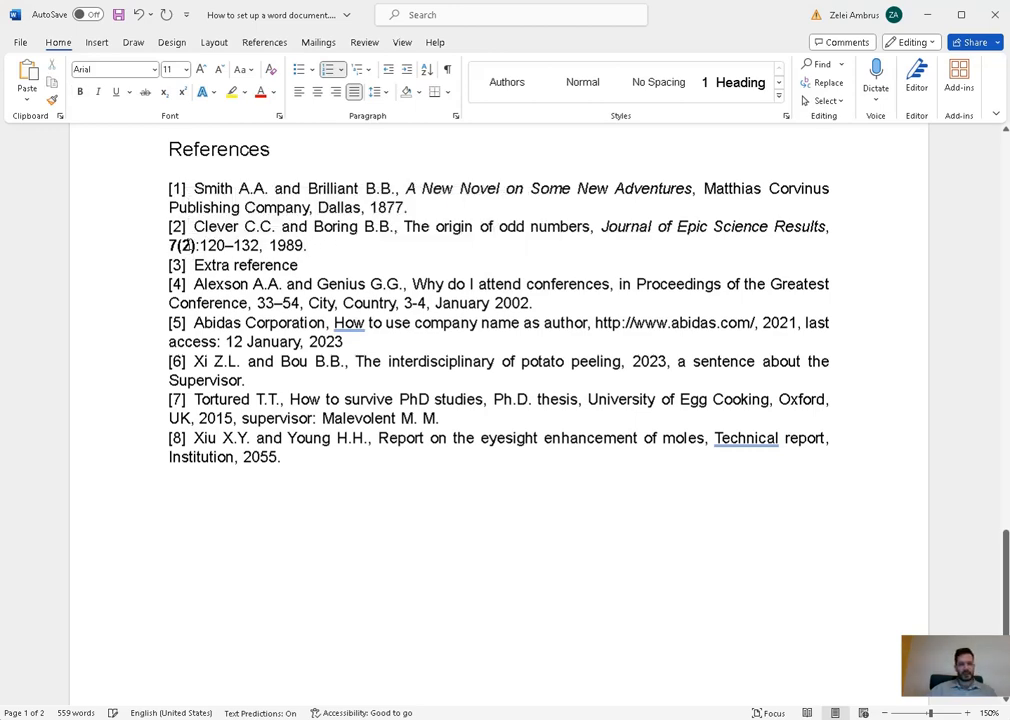
# - Look over the page range 120–132, the year 1989 and the Extra reference entry
pyautogui.moveTo(199, 245); pyautogui.dragTo(259, 245)
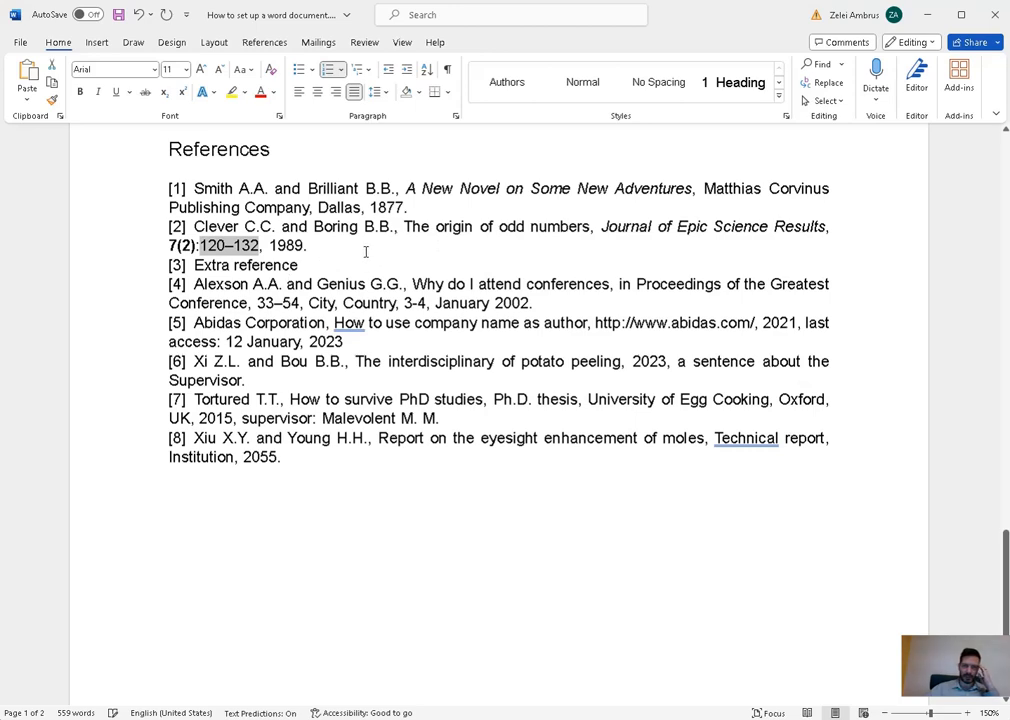
pyautogui.doubleClick(290, 245)
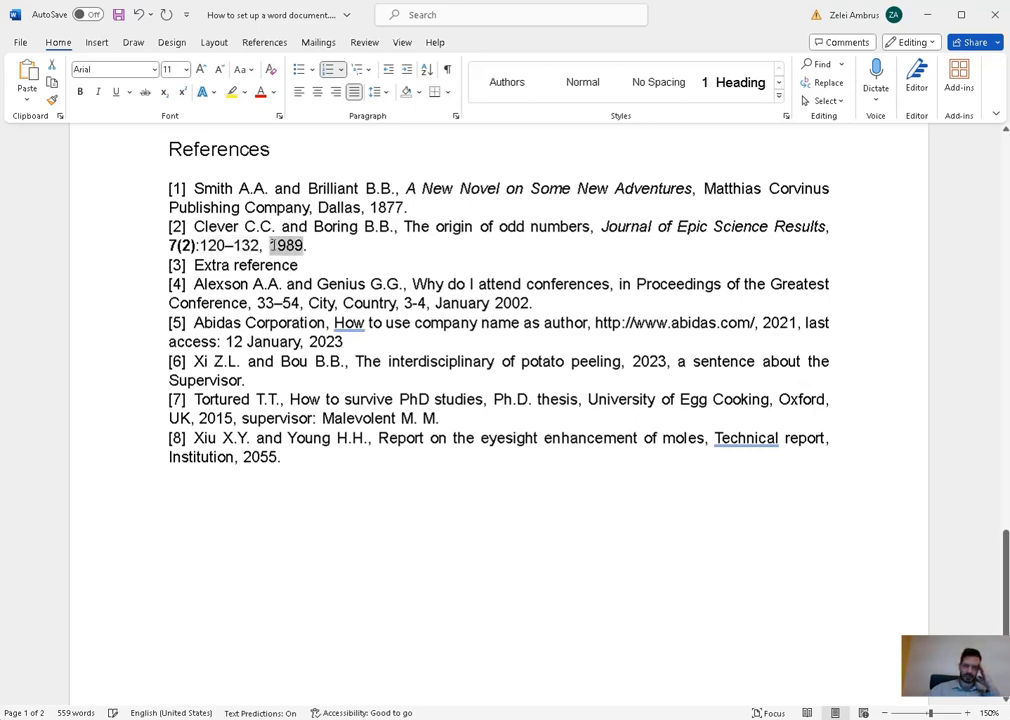
pyautogui.moveTo(339, 268); pyautogui.dragTo(188, 265)
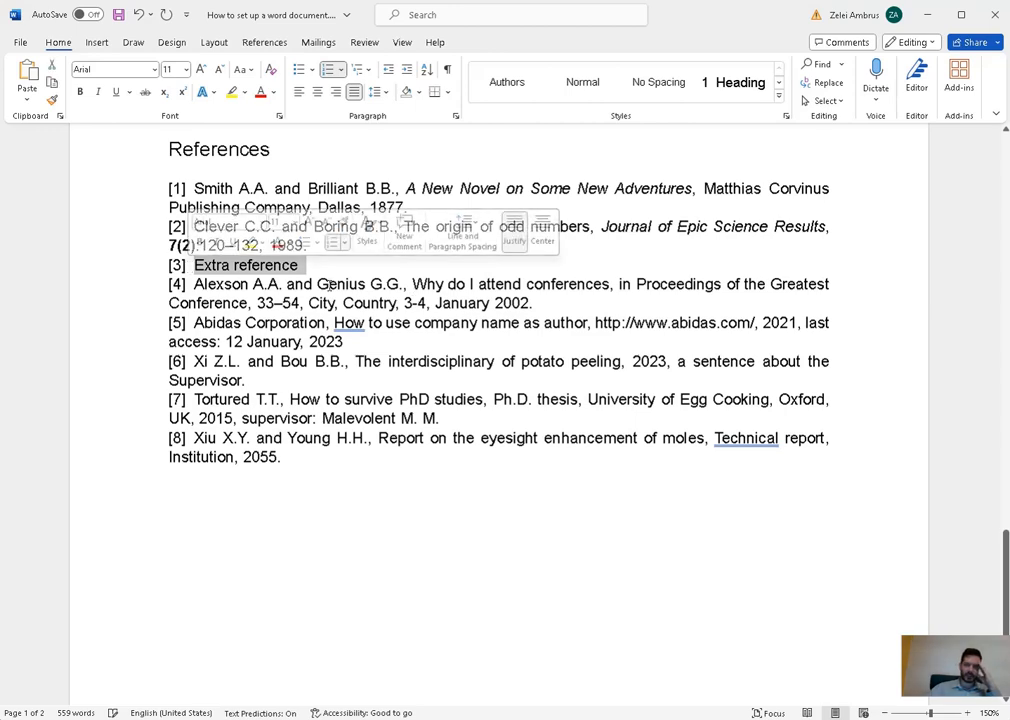
pyautogui.click(343, 270)
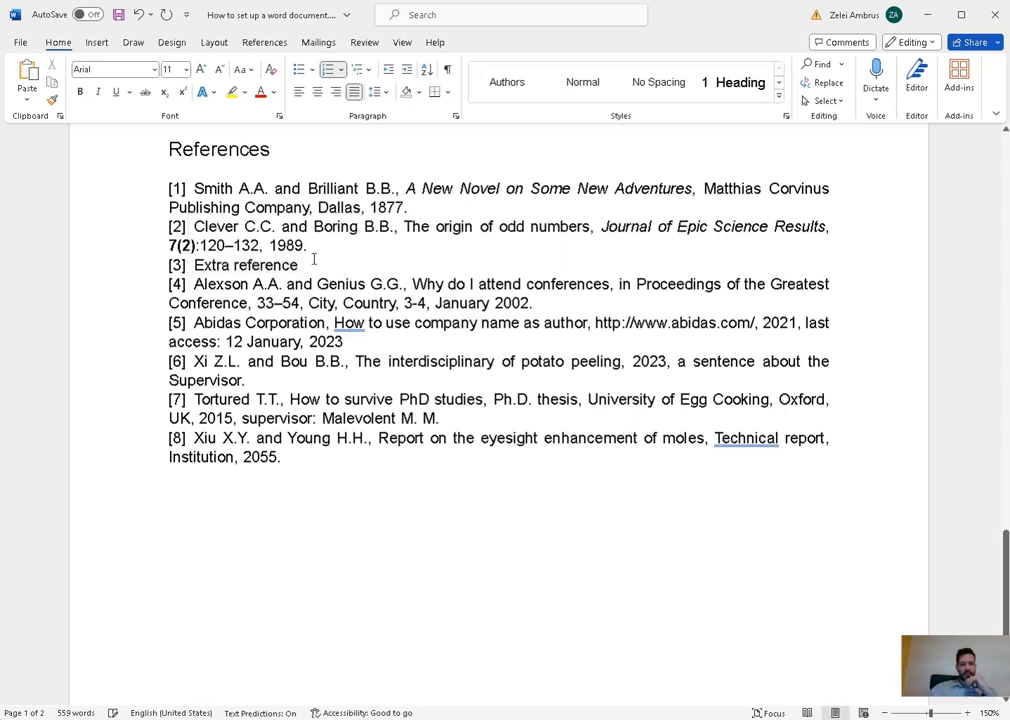
# - Delete the Extra reference entry from the References list
pyautogui.tripleClick(316, 265)
pyautogui.press('BackSpace')
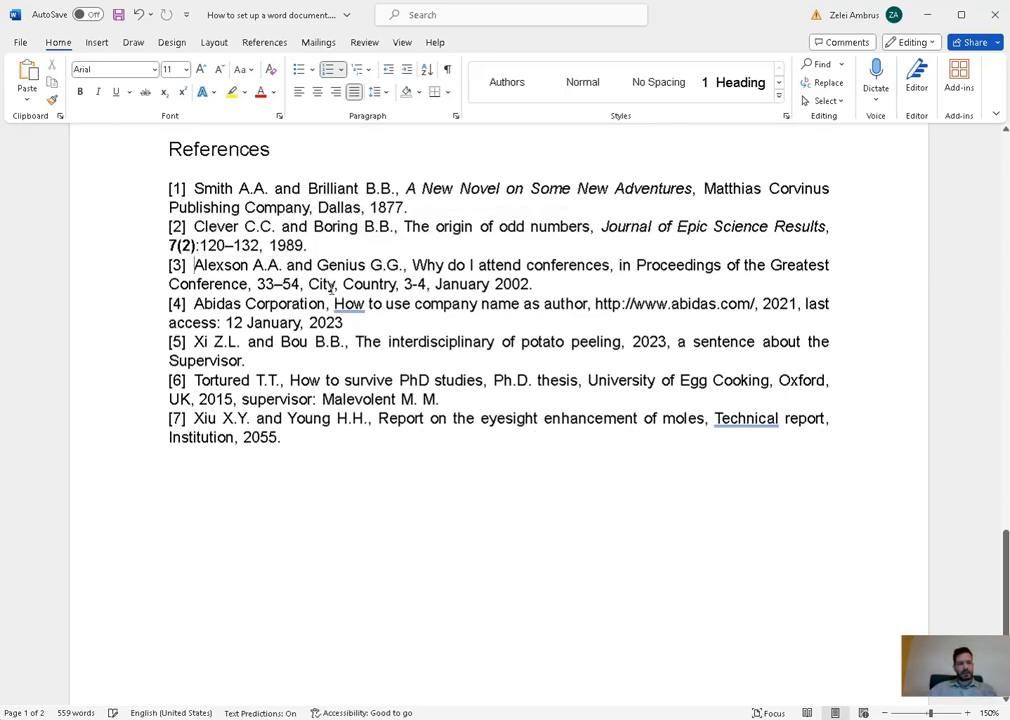
pyautogui.scroll(12, 322, 284)
pyautogui.scroll(3, 455, 365)
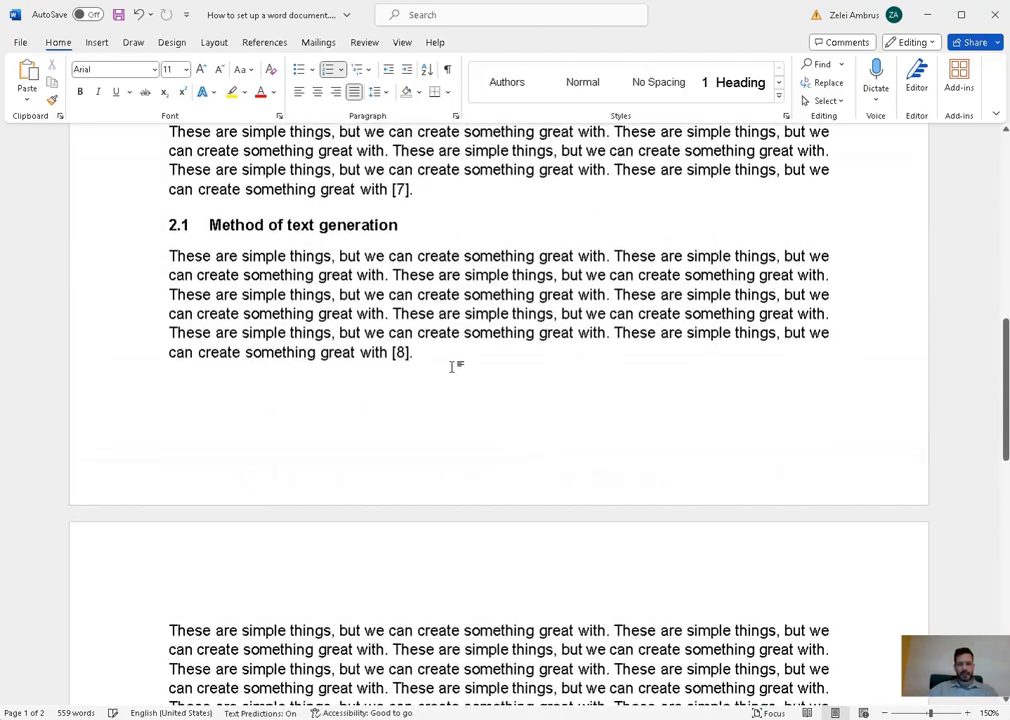
# - Update the citation fields so the in-text numbers run [1] to [7] again
pyautogui.moveTo(455, 365); pyautogui.dragTo(305, 362)
pyautogui.rightClick(729, 481)
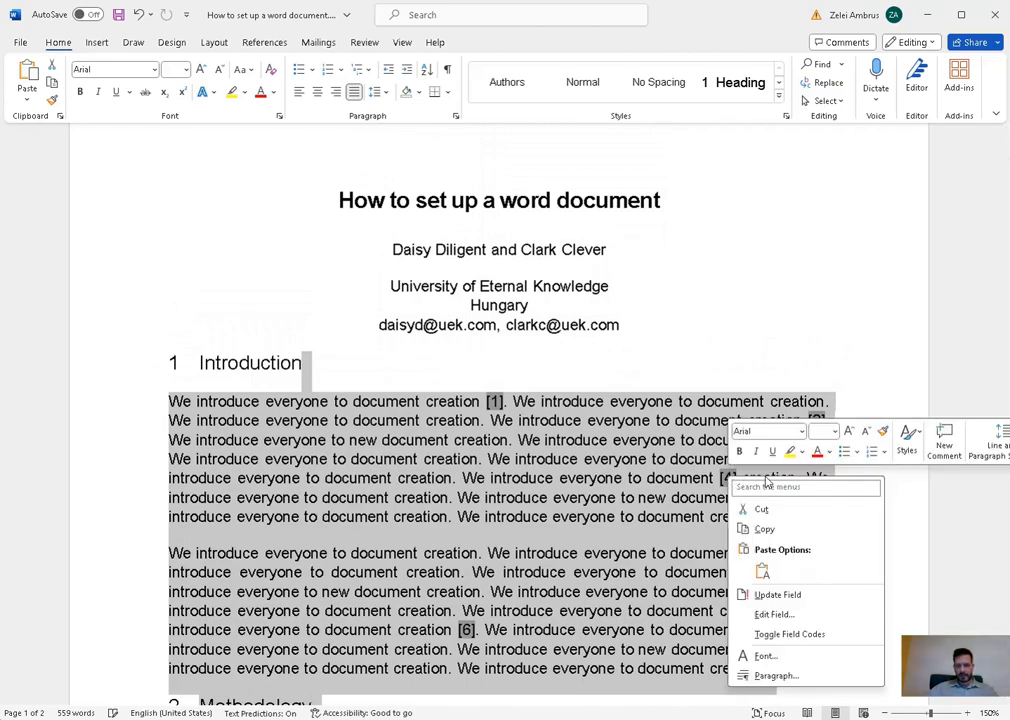
pyautogui.click(785, 596)
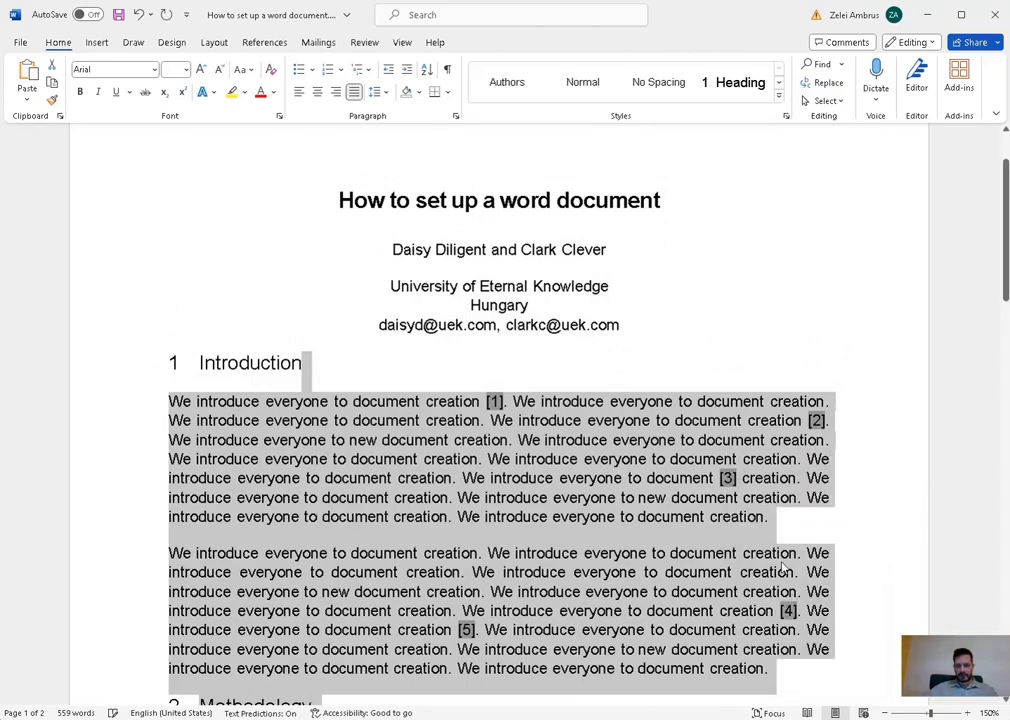
pyautogui.scroll(-5, 757, 541)
pyautogui.click(422, 658)
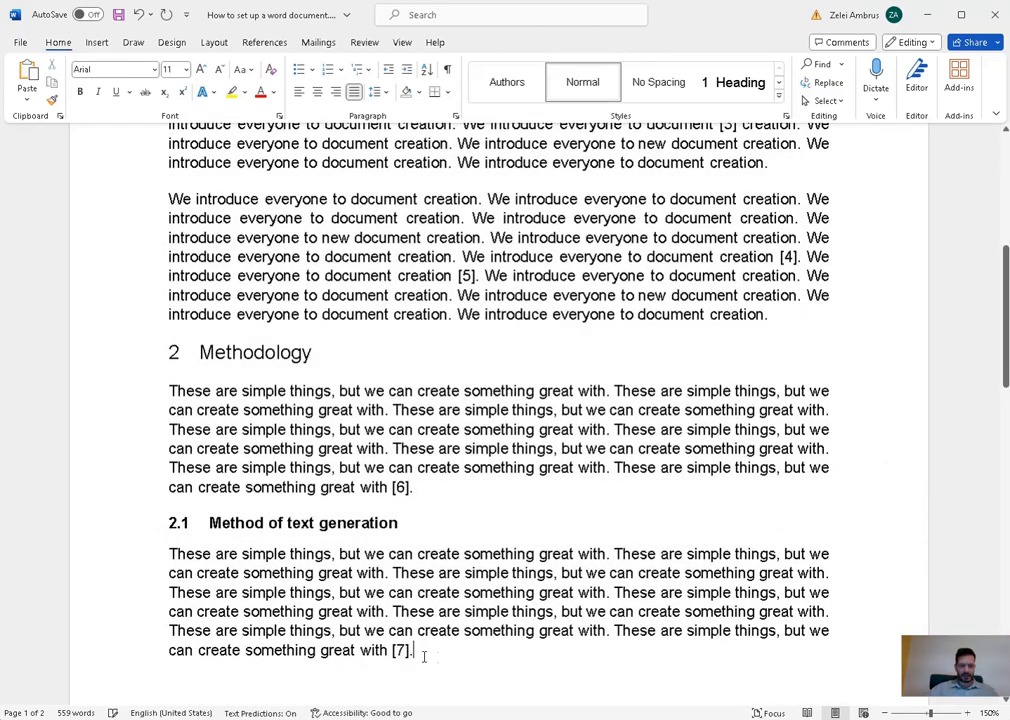
pyautogui.moveTo(413, 655); pyautogui.dragTo(390, 487)
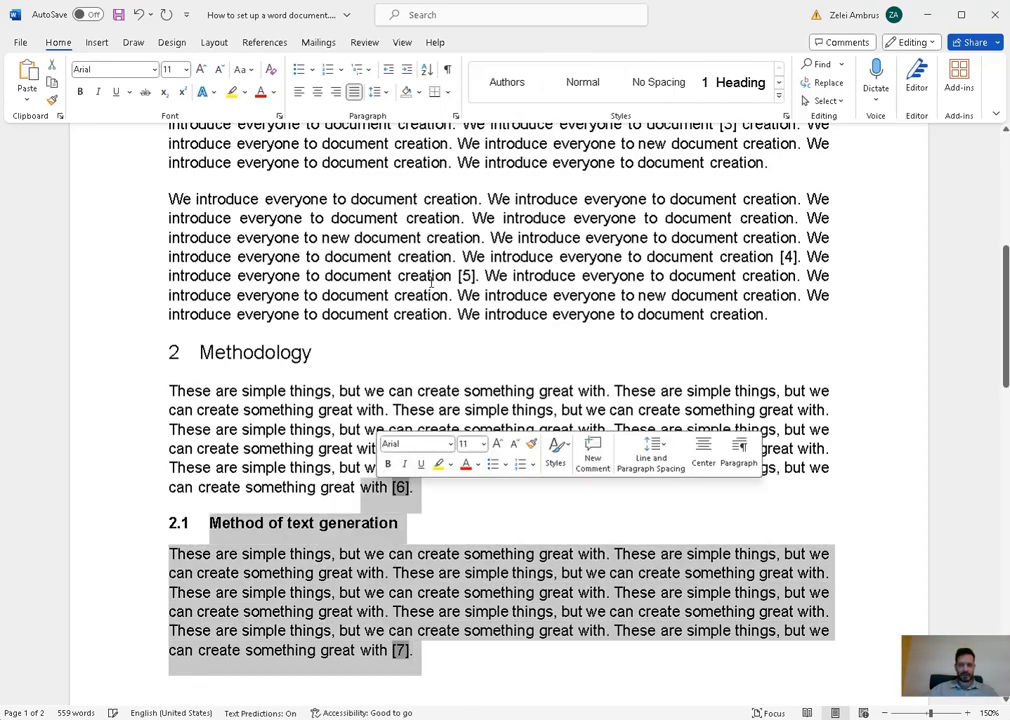
pyautogui.scroll(-15, 460, 548)
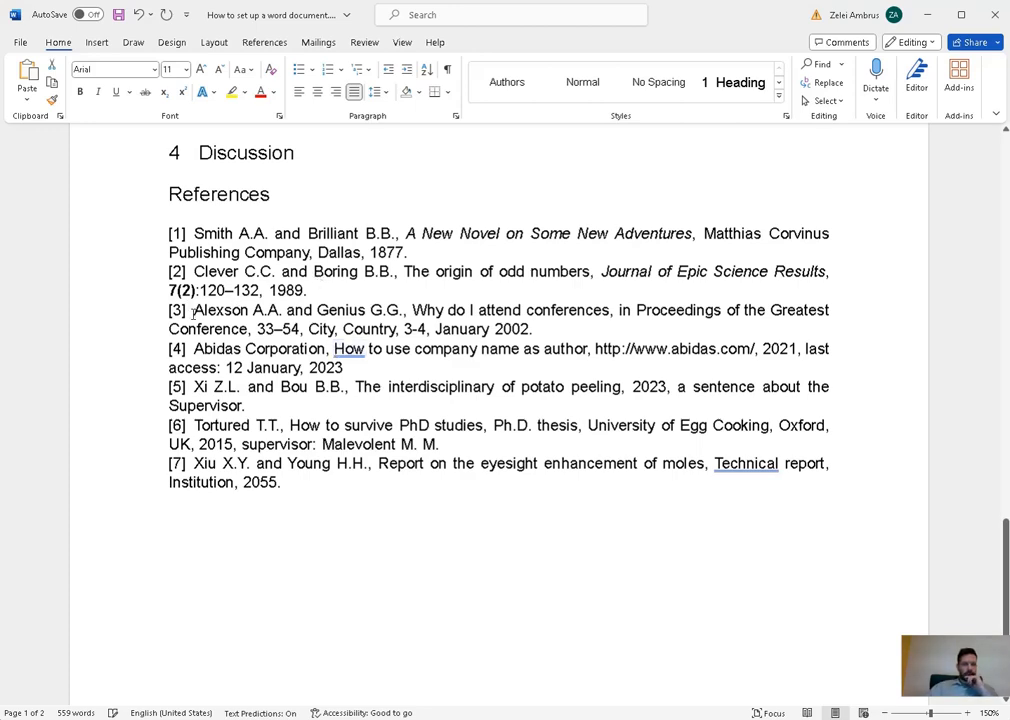
# - Italicize the proceedings title 'Proceedings of the Greatest Conference' in reference [3]
pyautogui.moveTo(195, 311); pyautogui.dragTo(566, 329)
pyautogui.click(630, 337)
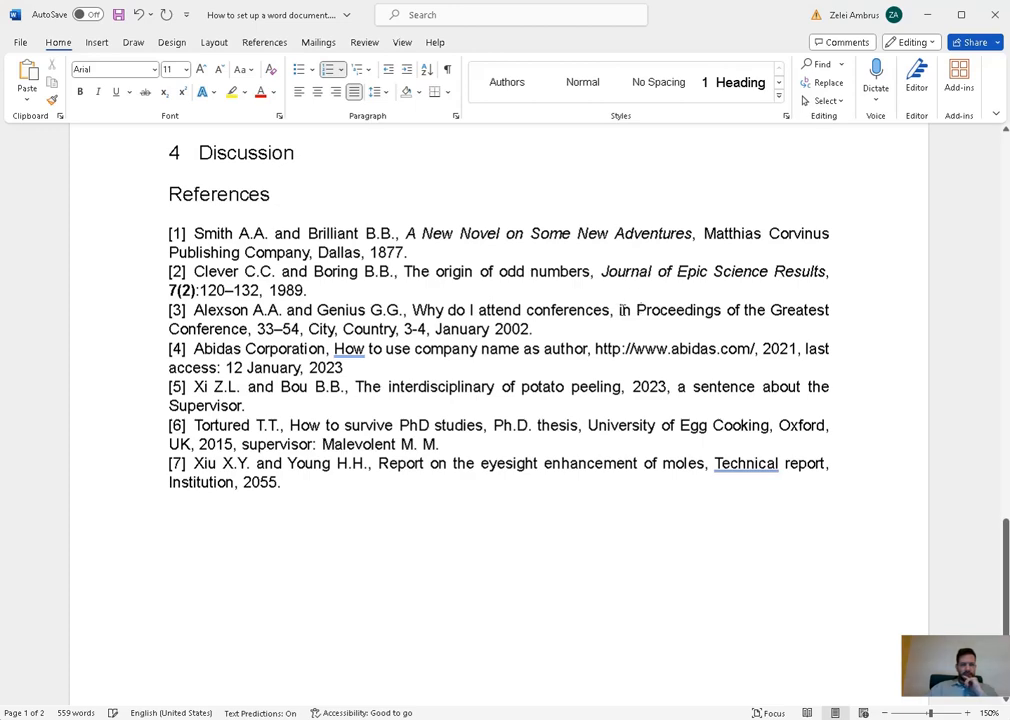
pyautogui.moveTo(194, 311); pyautogui.dragTo(400, 308)
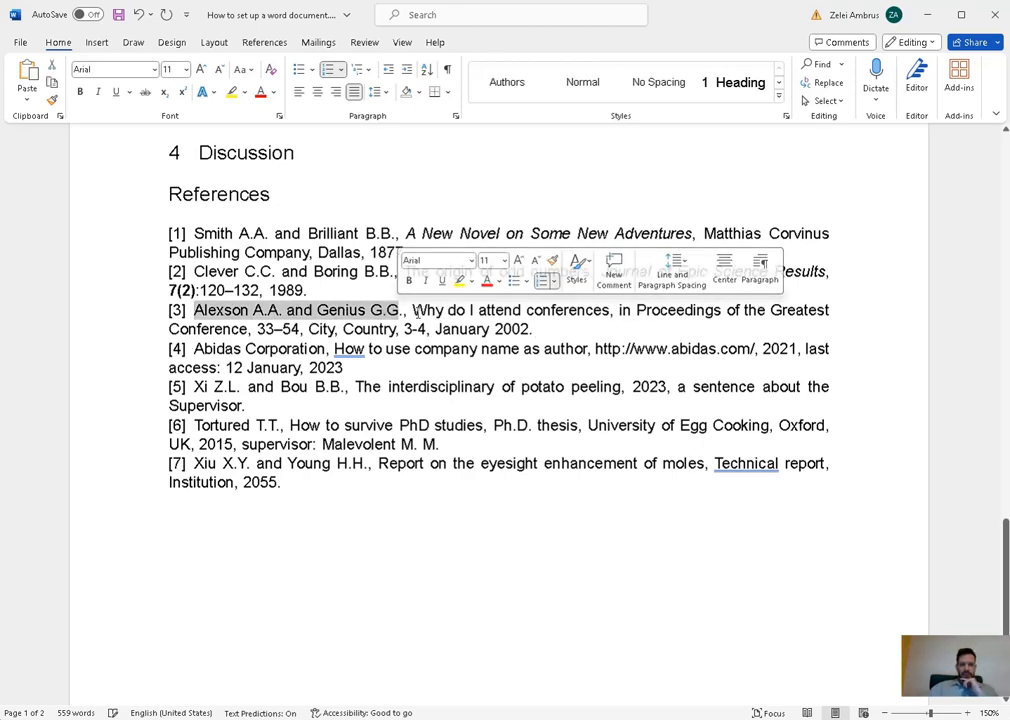
pyautogui.keyDown('shift'); pyautogui.click(445, 311); pyautogui.keyUp('shift')
pyautogui.moveTo(447, 311); pyautogui.dragTo(609, 311)
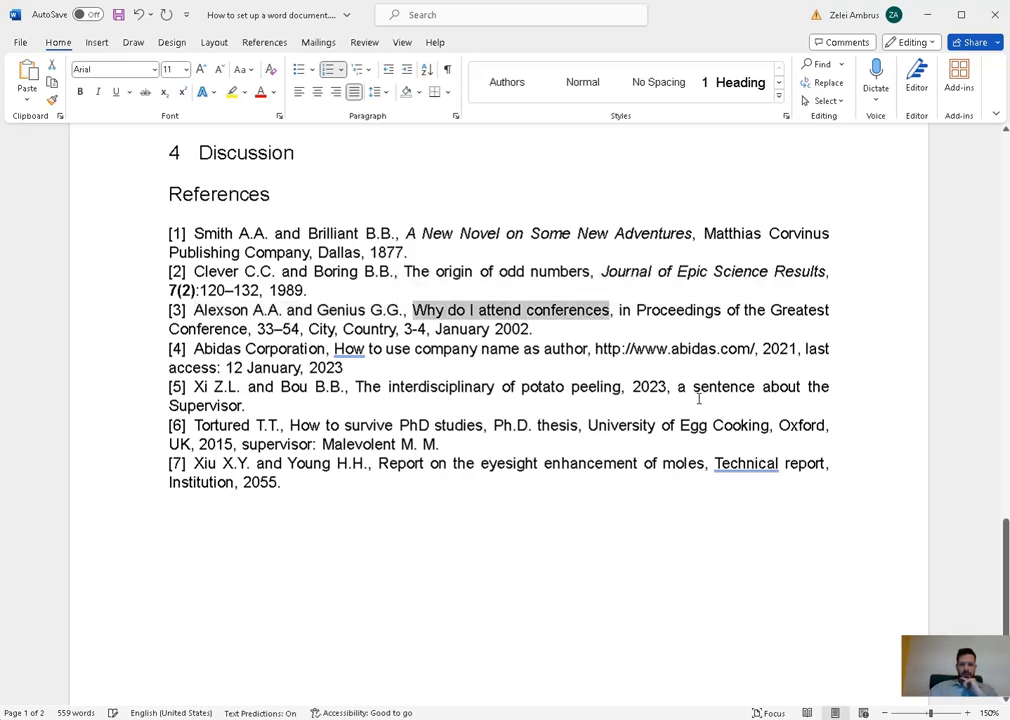
pyautogui.moveTo(619, 311); pyautogui.dragTo(245, 329)
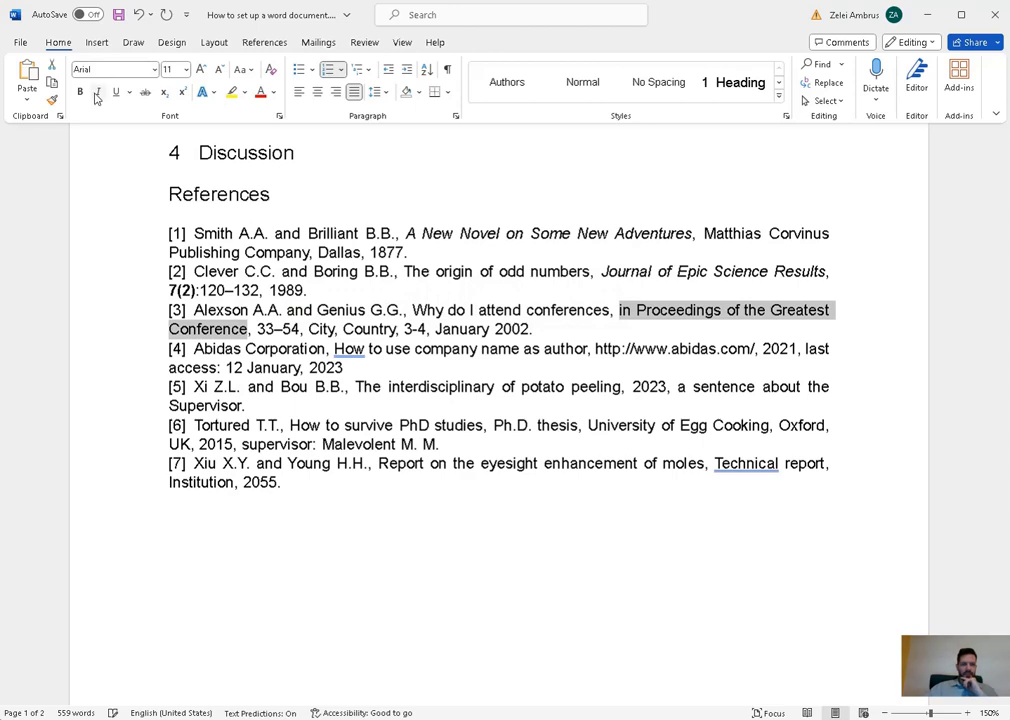
pyautogui.hotkey('ctrl', 'i')
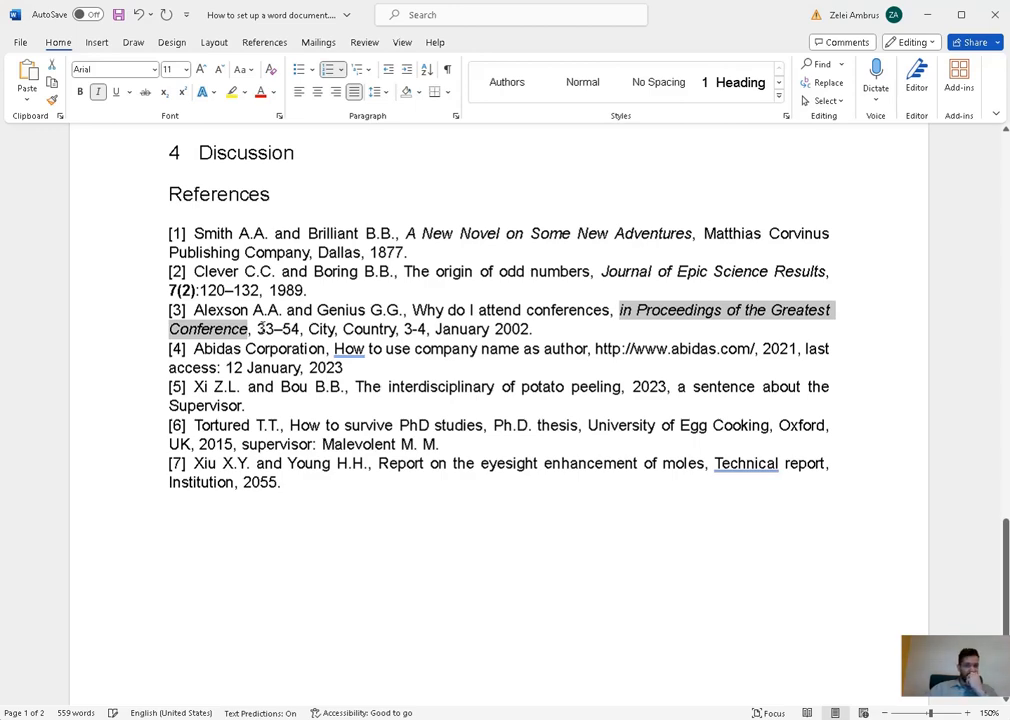
# - Point out the page range 33–54, city, country and date left plain in reference [3]
pyautogui.moveTo(257, 329); pyautogui.dragTo(300, 329)
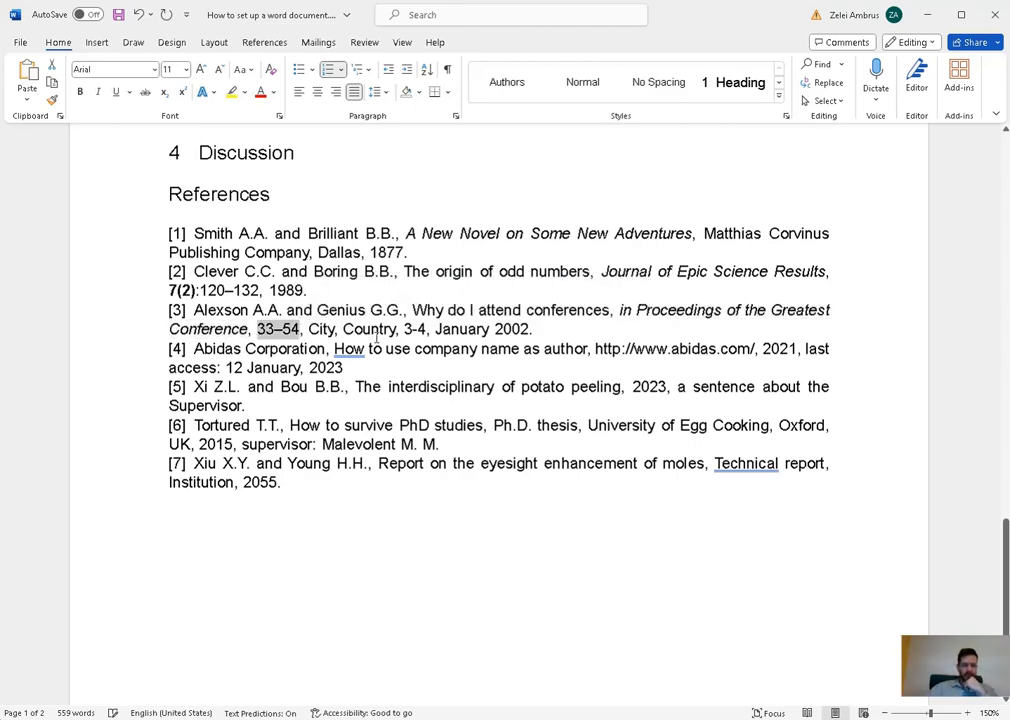
pyautogui.doubleClick(322, 329)
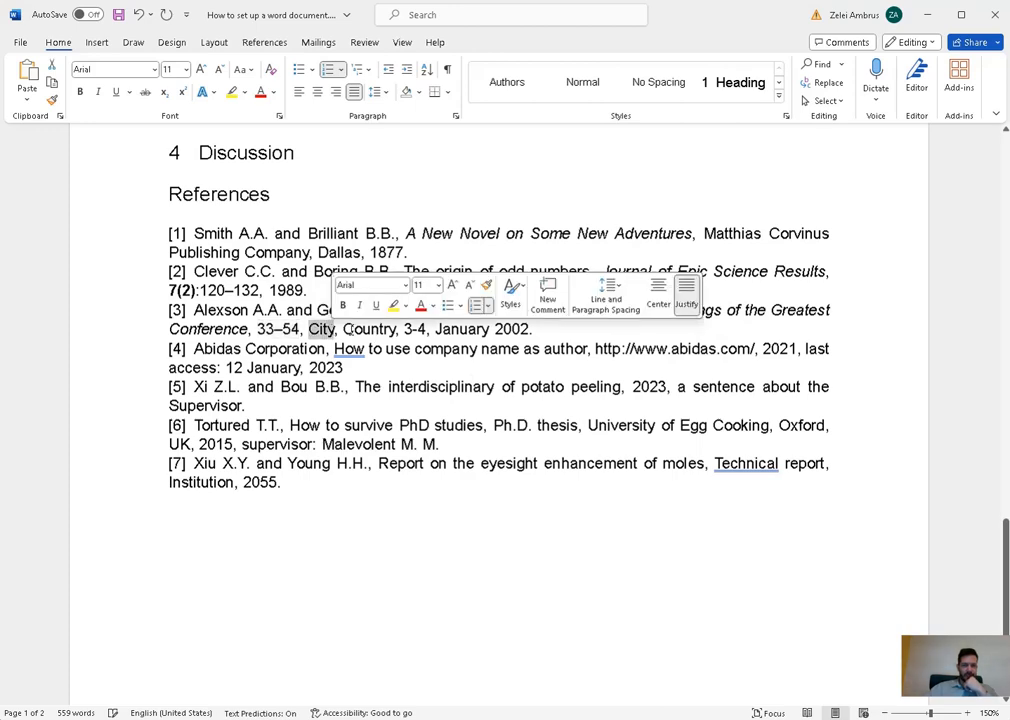
pyautogui.doubleClick(369, 329)
pyautogui.moveTo(404, 329); pyautogui.dragTo(529, 329)
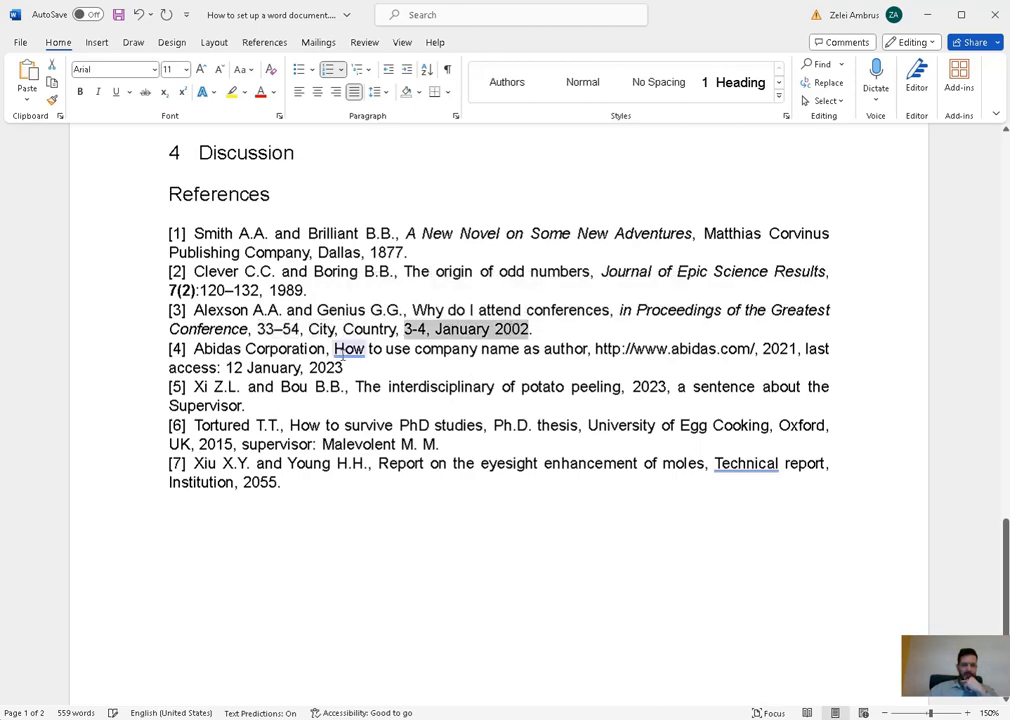
pyautogui.scroll(-2, 302, 308)
pyautogui.scroll(1, 495, 308)
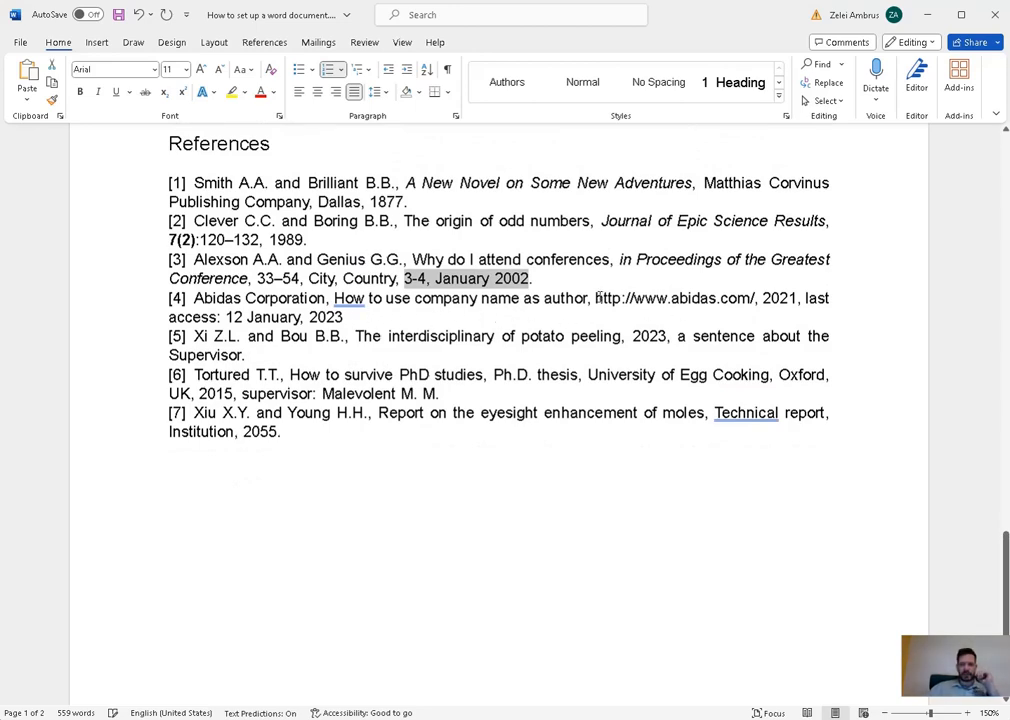
# - Point out reference [4]'s web address, author Abidas Corporation, page title and year 2021
pyautogui.moveTo(597, 297); pyautogui.dragTo(755, 298)
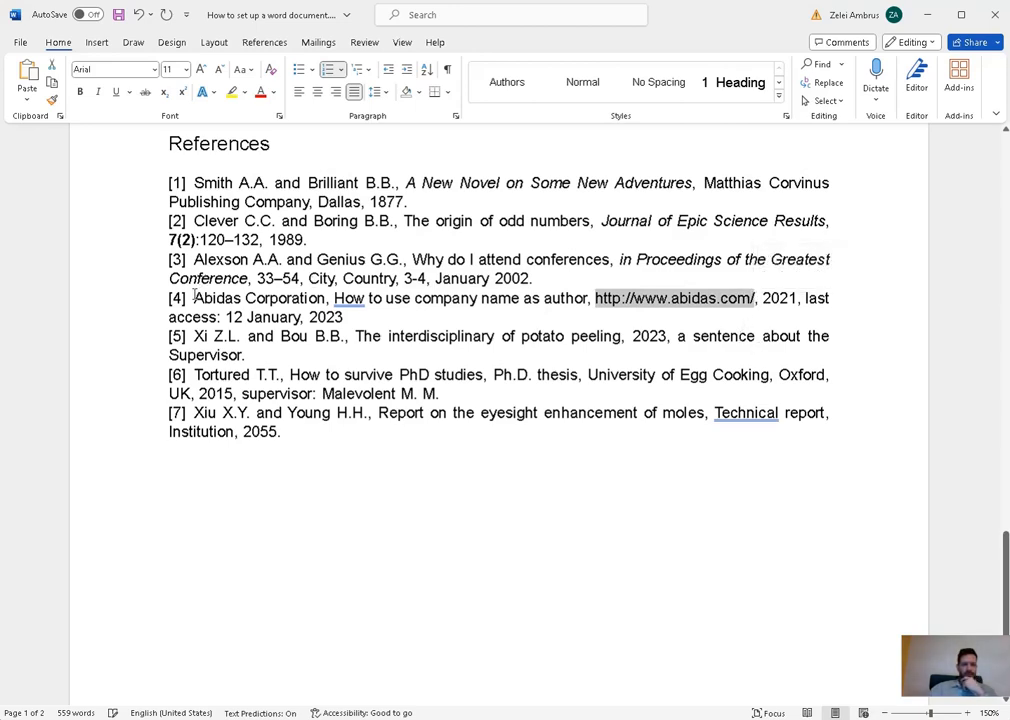
pyautogui.moveTo(195, 297); pyautogui.dragTo(315, 298)
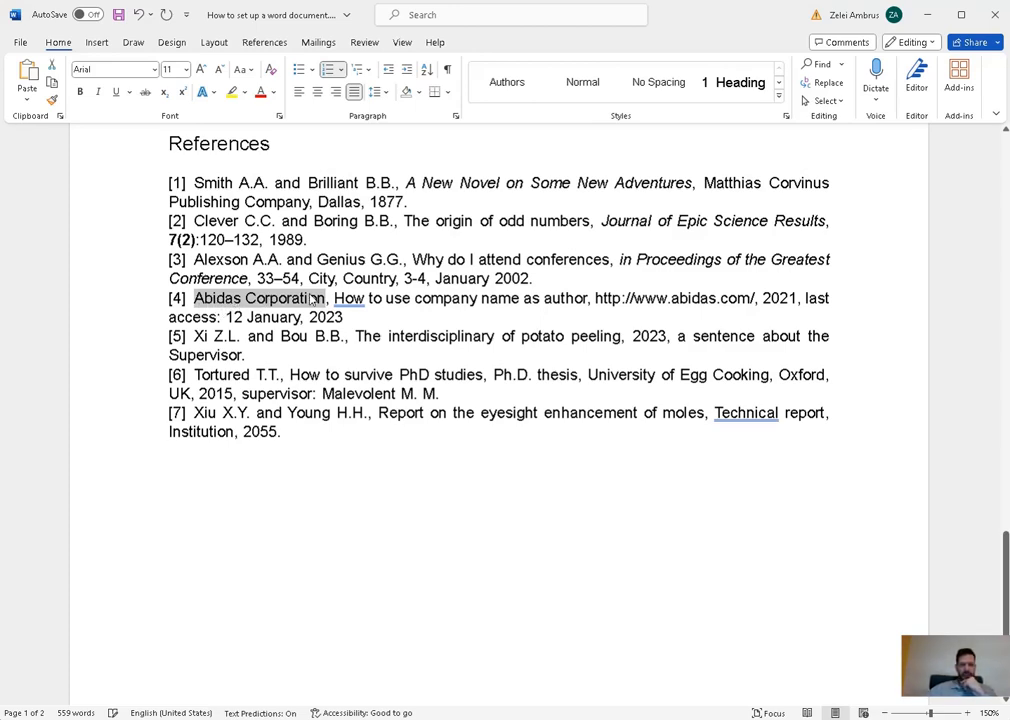
pyautogui.moveTo(590, 298); pyautogui.dragTo(334, 298)
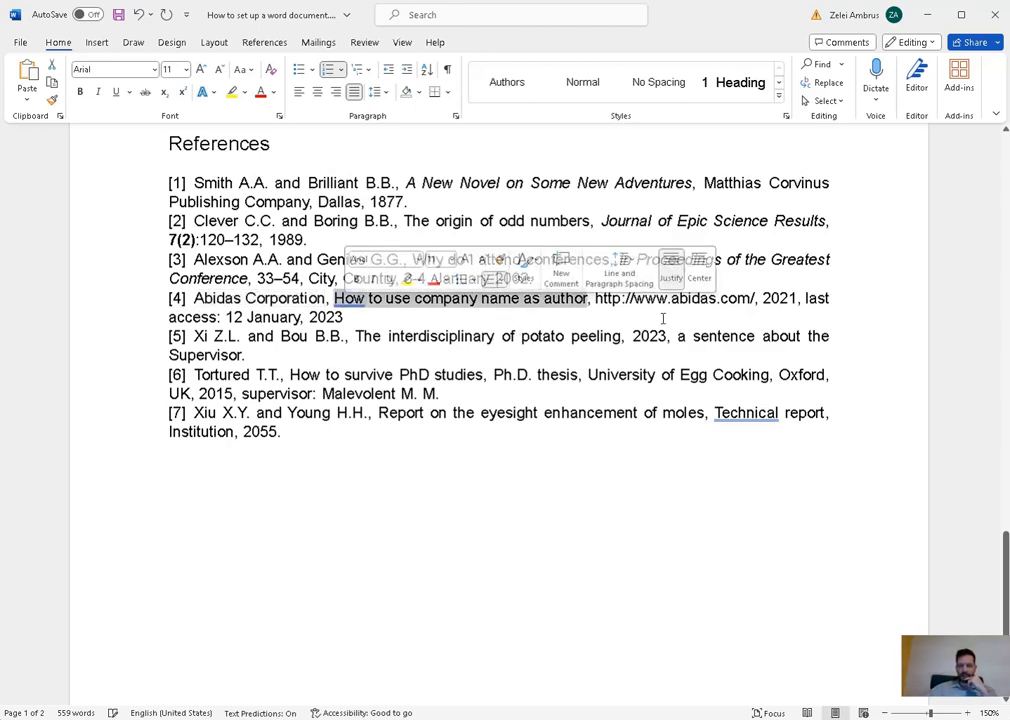
pyautogui.click(663, 318)
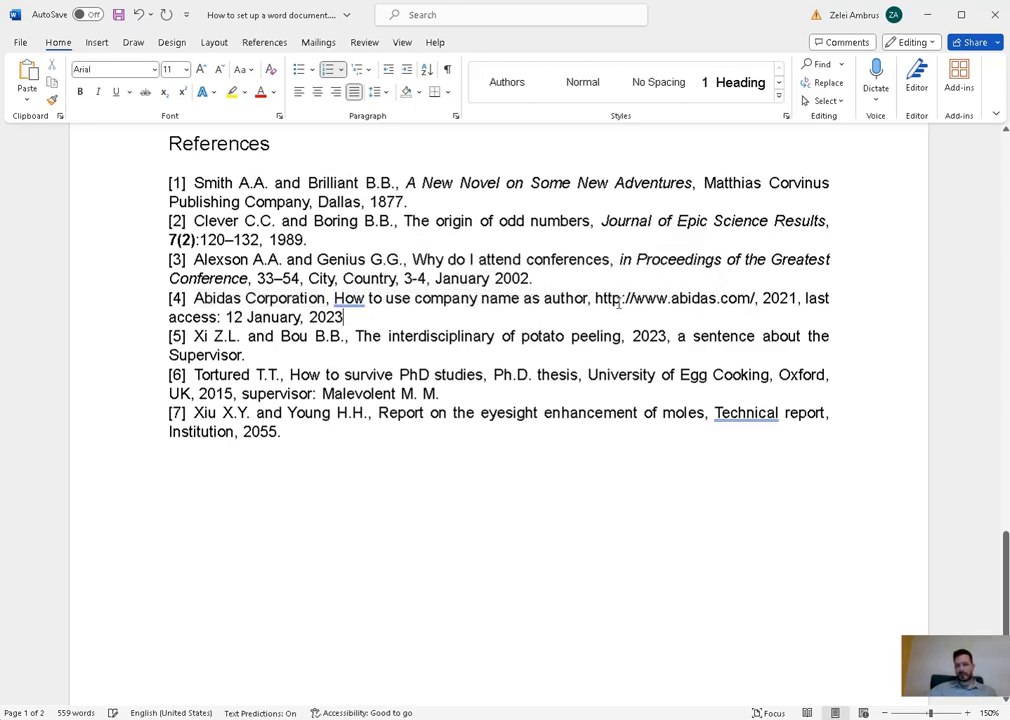
pyautogui.moveTo(585, 298); pyautogui.dragTo(334, 298)
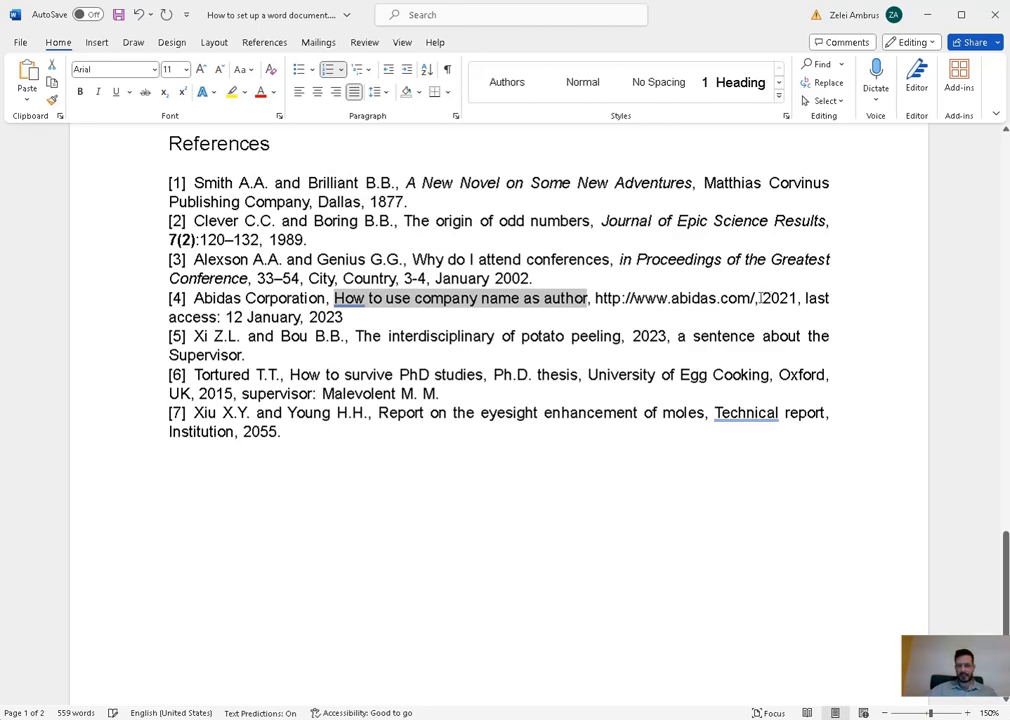
pyautogui.moveTo(756, 298)
pyautogui.mouseDown()
pyautogui.moveTo(797, 298)
pyautogui.moveTo(762, 298)
pyautogui.mouseUp()
pyautogui.click(797, 299)
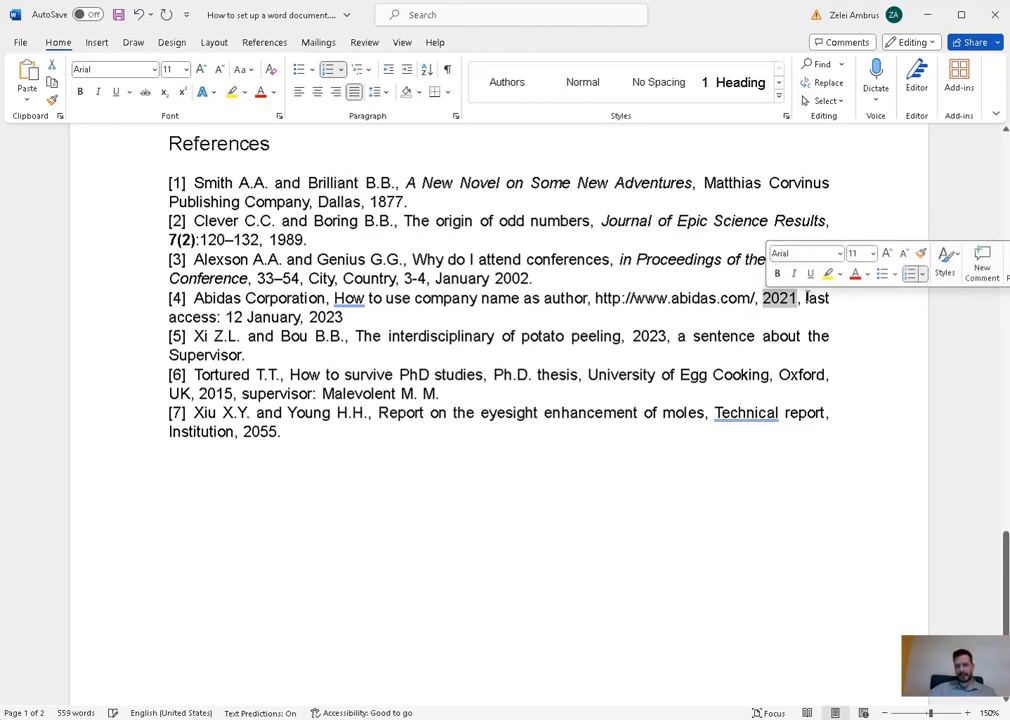
# - Point out the last-access date and web address in reference [4]
pyautogui.moveTo(806, 298); pyautogui.dragTo(561, 314)
pyautogui.moveTo(361, 321); pyautogui.dragTo(346, 319)
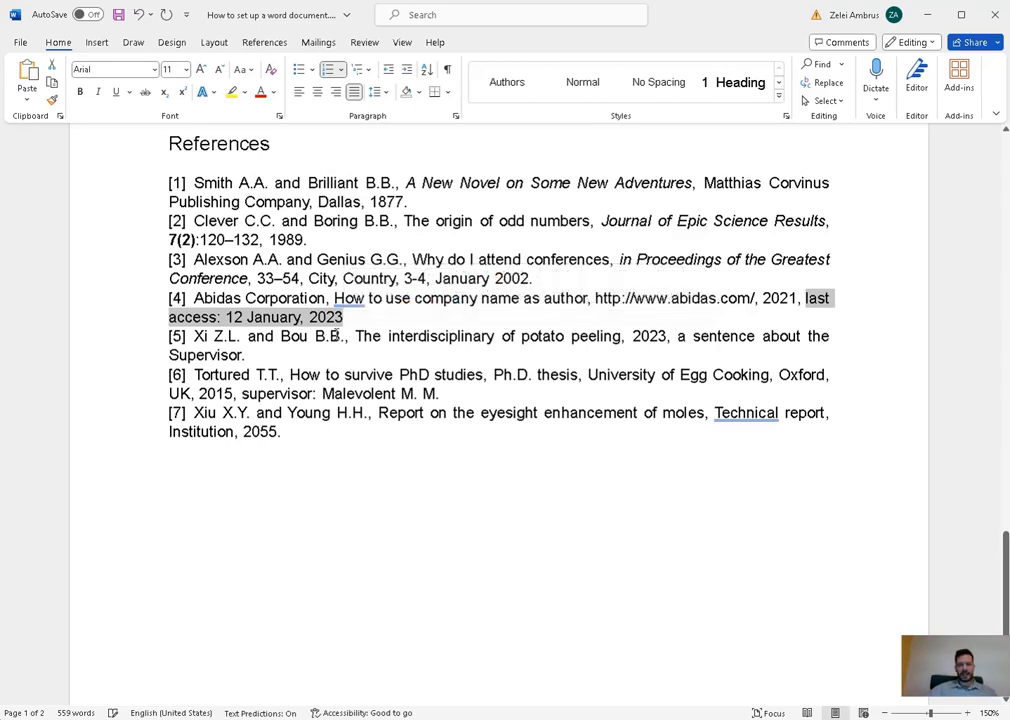
pyautogui.moveTo(753, 298); pyautogui.dragTo(596, 298)
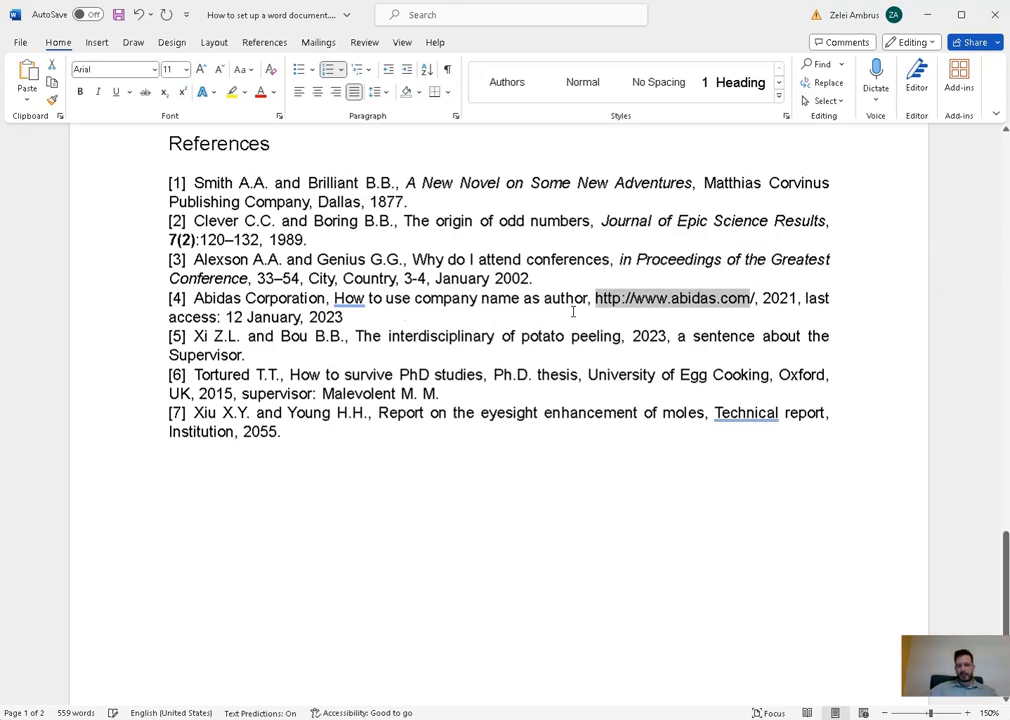
pyautogui.click(374, 323)
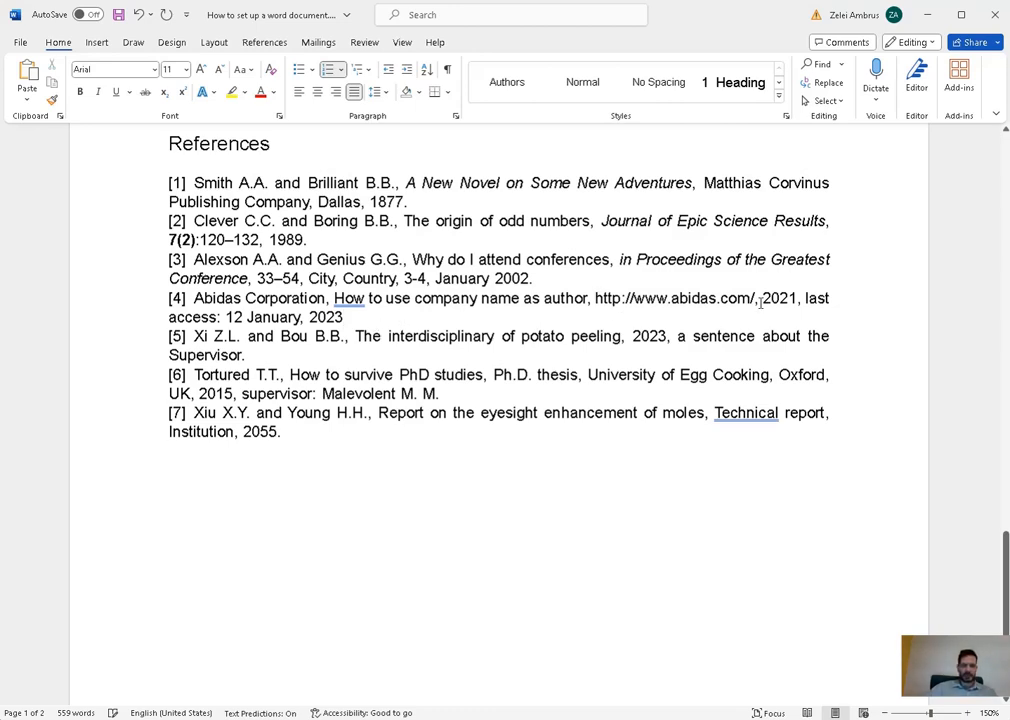
pyautogui.moveTo(343, 317); pyautogui.dragTo(169, 318)
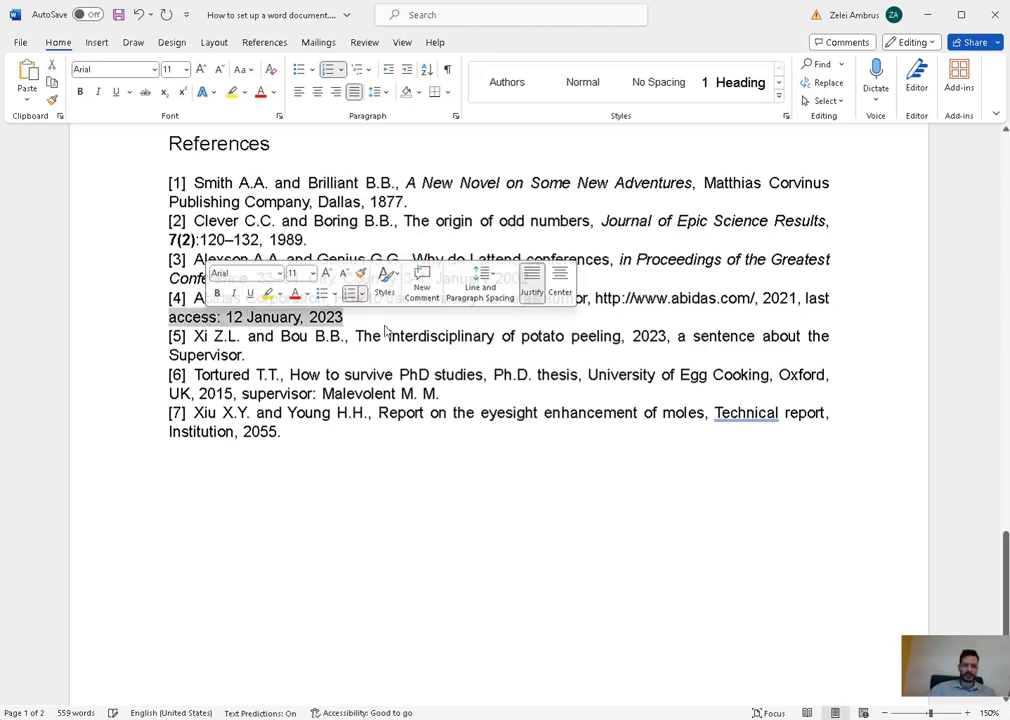
pyautogui.click(335, 353)
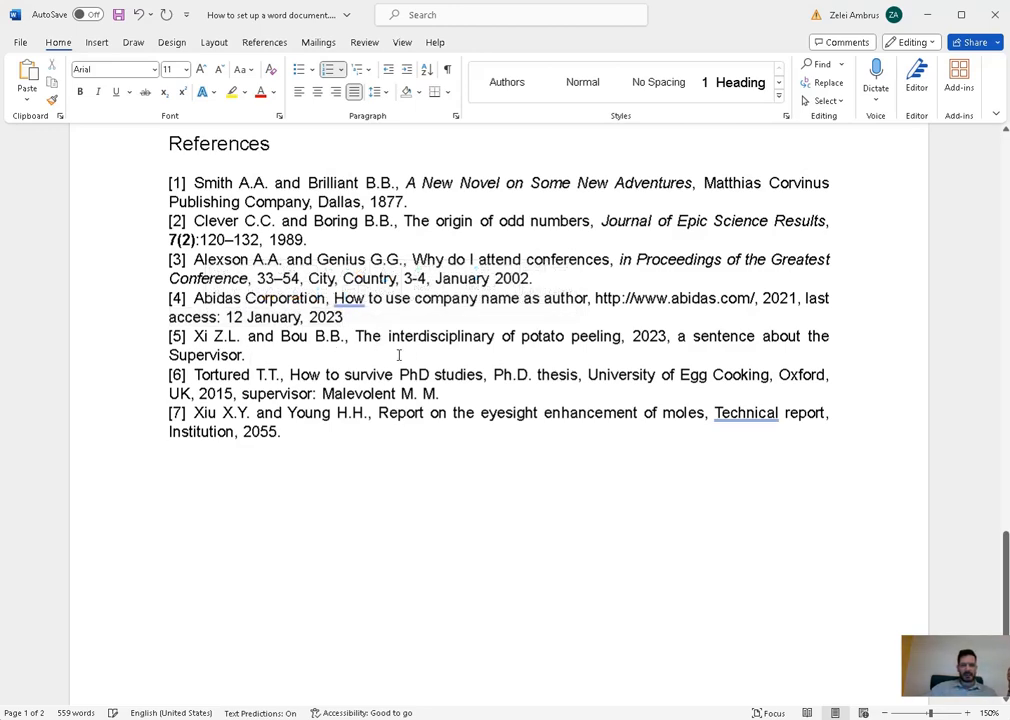
# - Italicize the reference [5] title 'The interdisciplinary of potato peeling'
pyautogui.moveTo(265, 352); pyautogui.dragTo(194, 337)
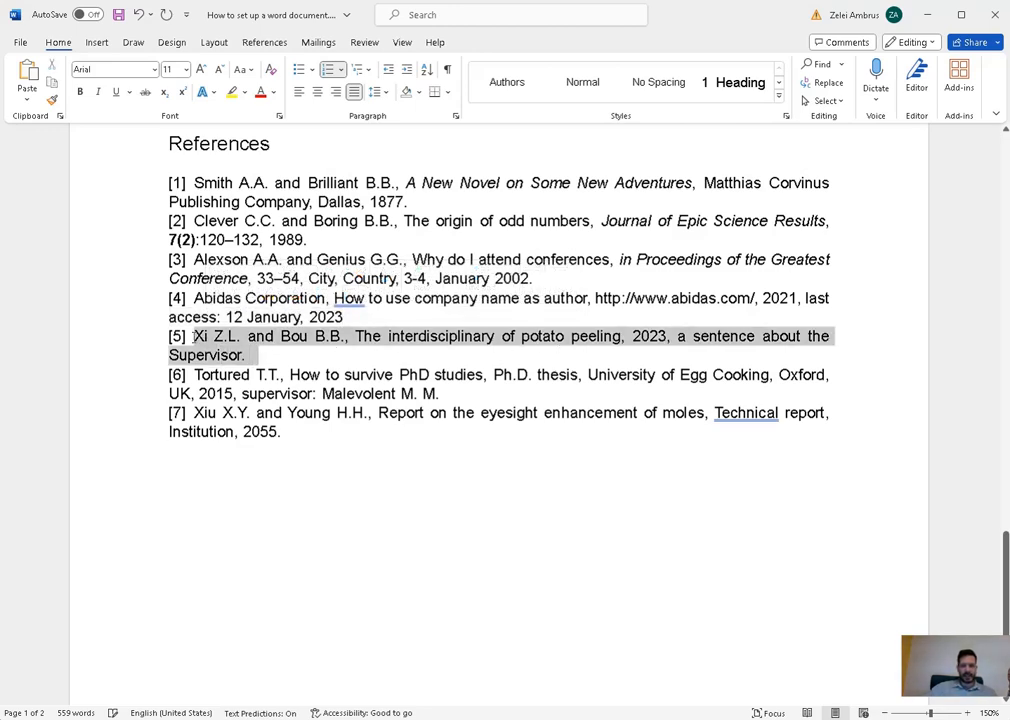
pyautogui.click(643, 355)
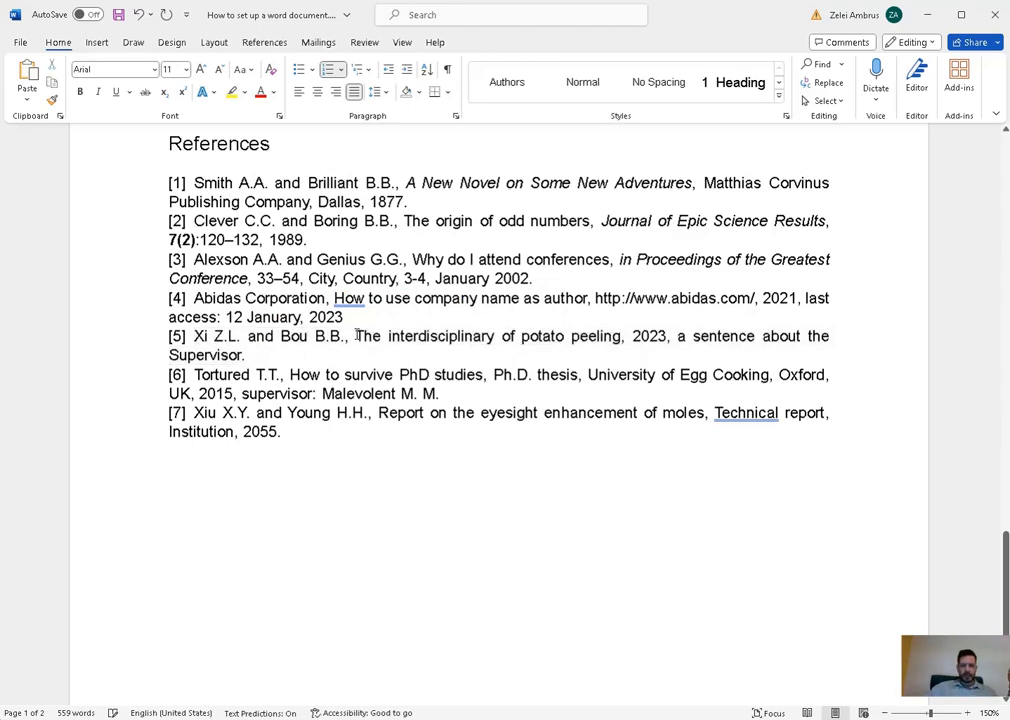
pyautogui.moveTo(355, 337); pyautogui.dragTo(620, 337)
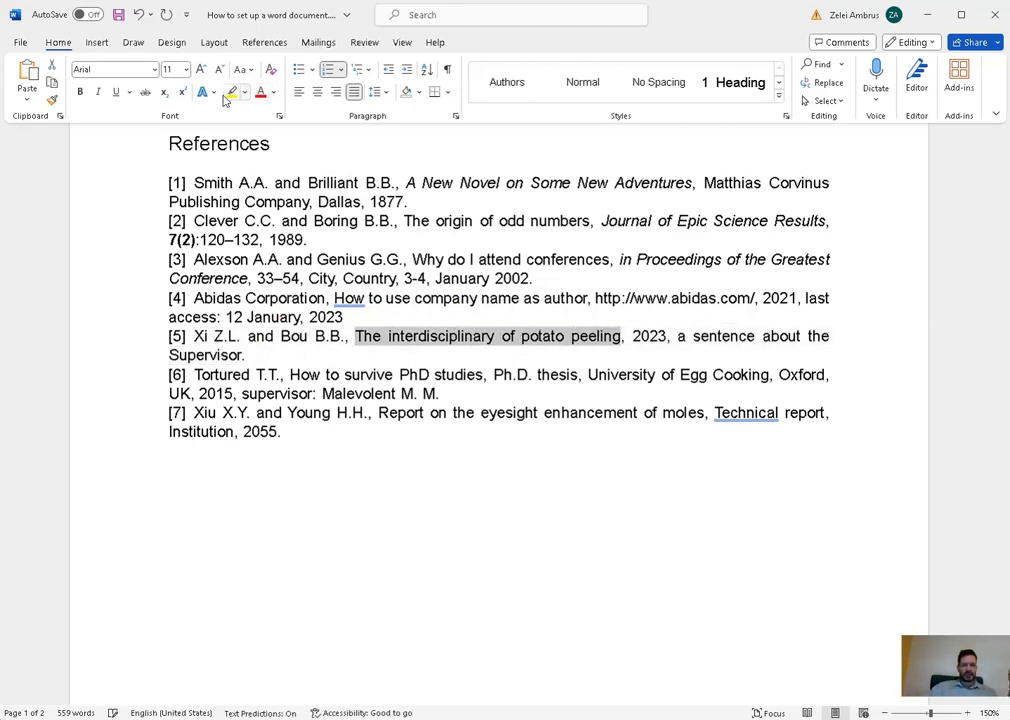
pyautogui.click(98, 91)
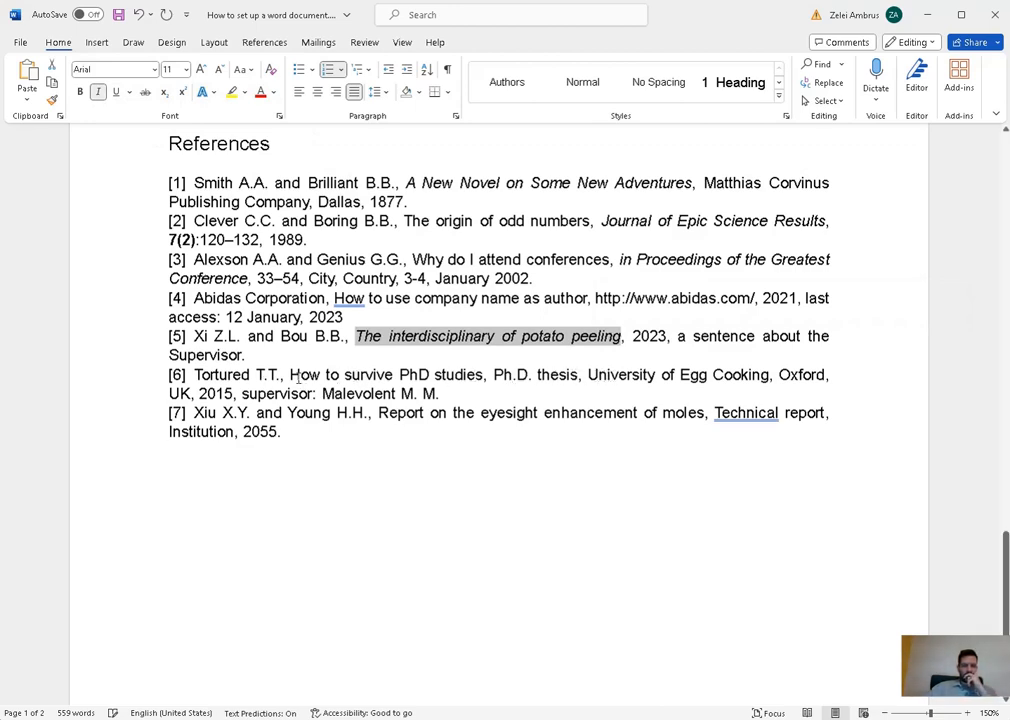
# - Italicize the reference [6] title 'How to survive PhD studies' and review the supervisor notes
pyautogui.moveTo(290, 374); pyautogui.dragTo(483, 374)
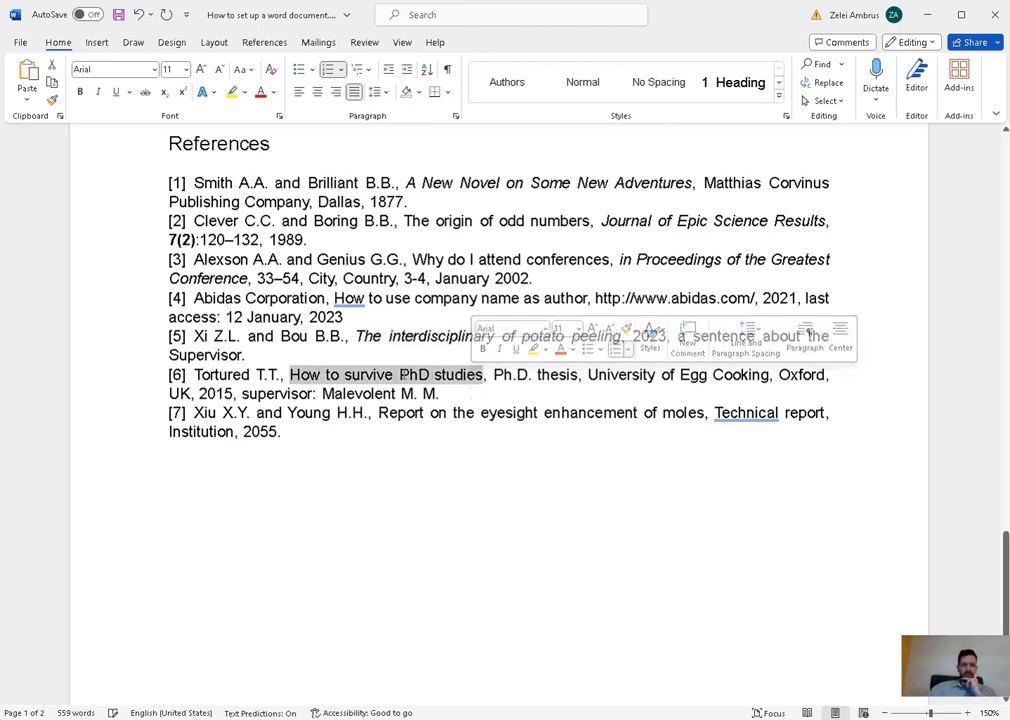
pyautogui.click(98, 91)
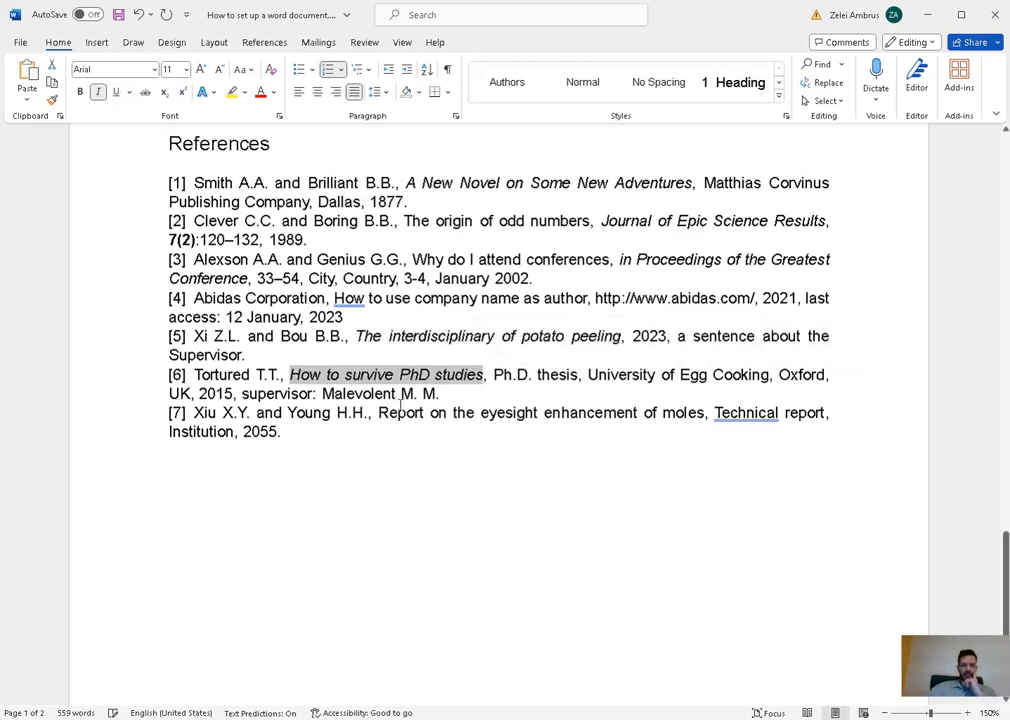
pyautogui.click(459, 394)
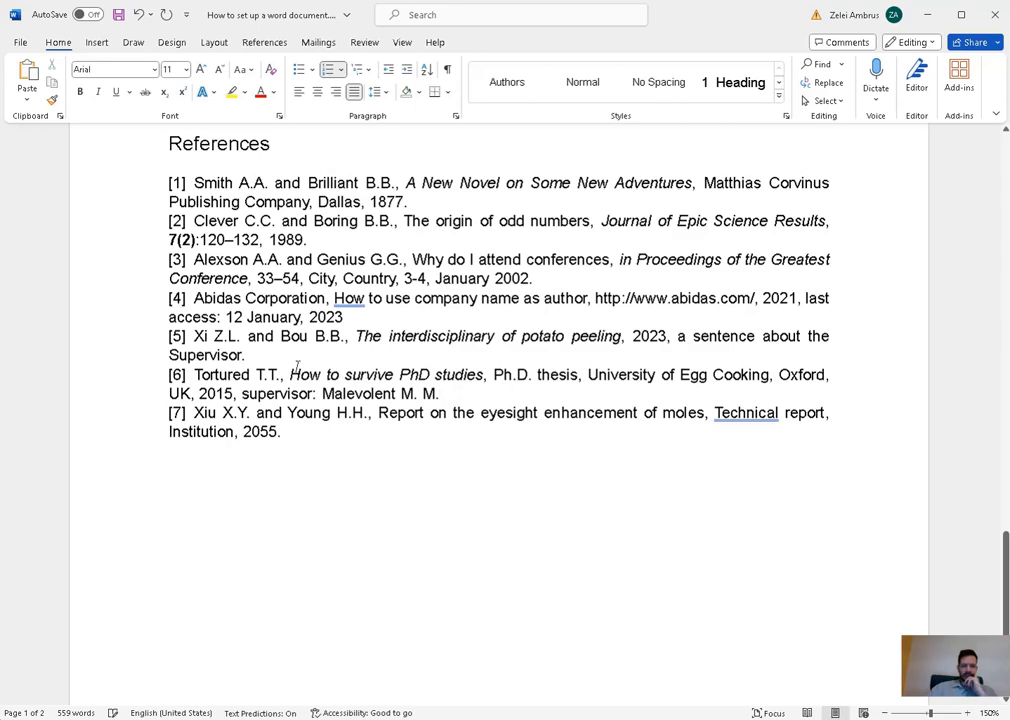
pyautogui.moveTo(354, 336); pyautogui.dragTo(224, 337)
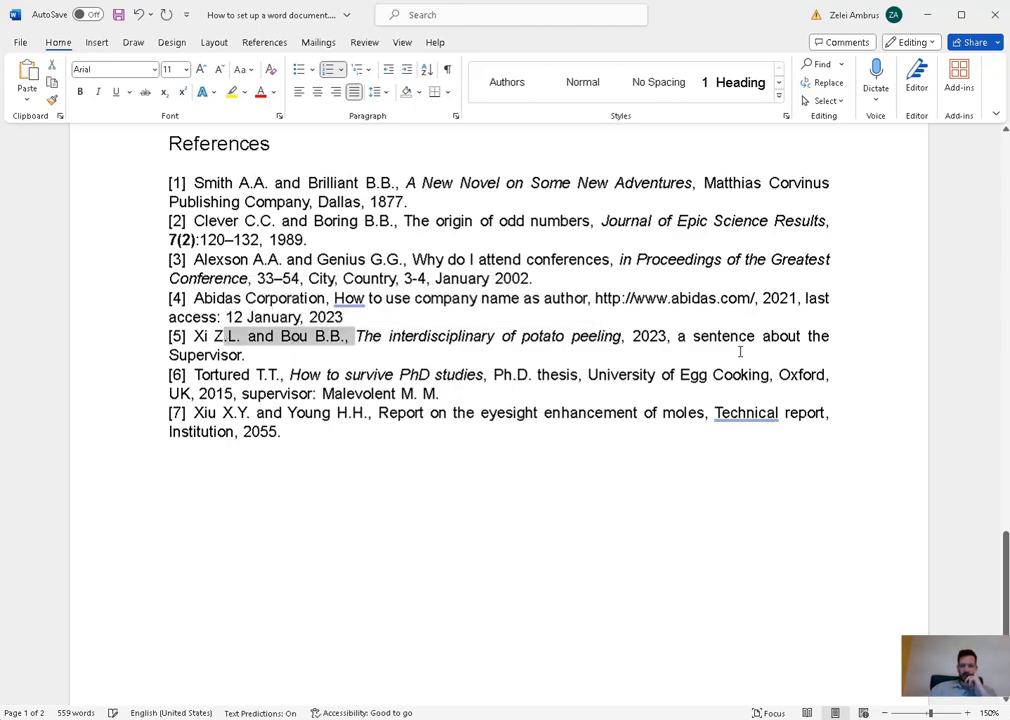
pyautogui.moveTo(678, 337); pyautogui.dragTo(243, 356)
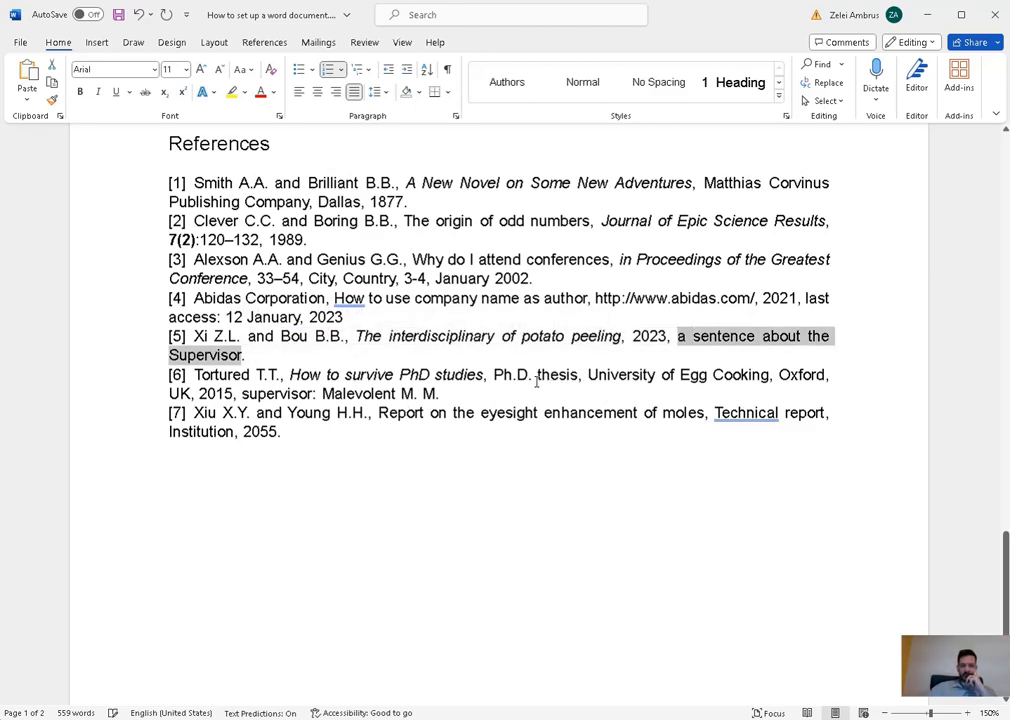
pyautogui.moveTo(586, 375); pyautogui.dragTo(440, 396)
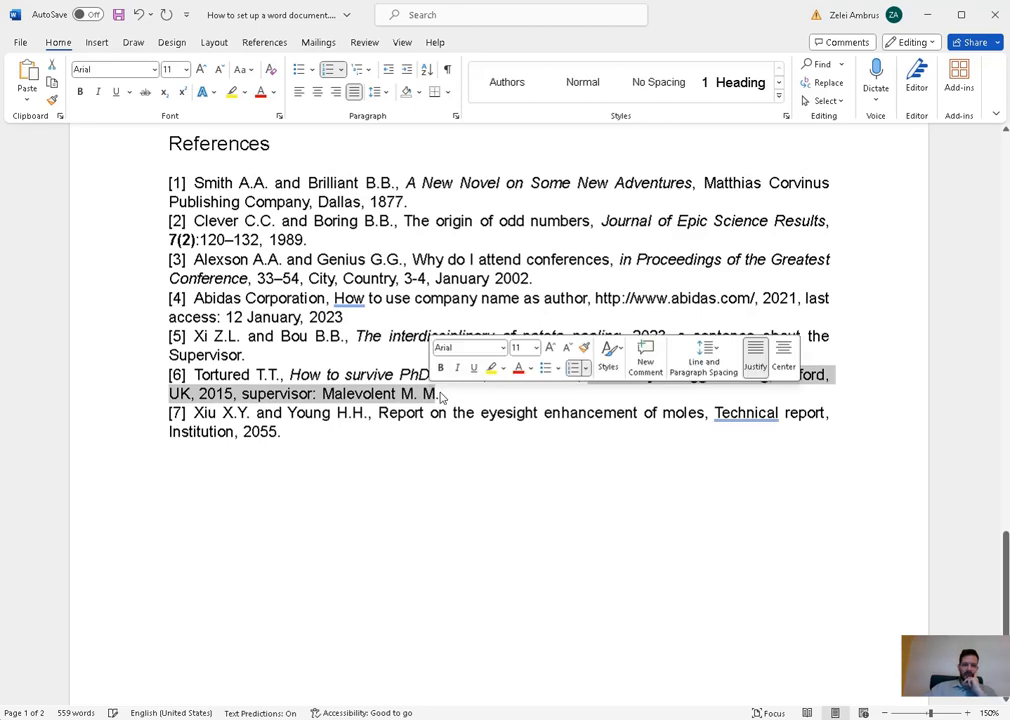
pyautogui.click(442, 395)
# - Italicize the title in reference [7]
pyautogui.scroll(-1, 530, 419)
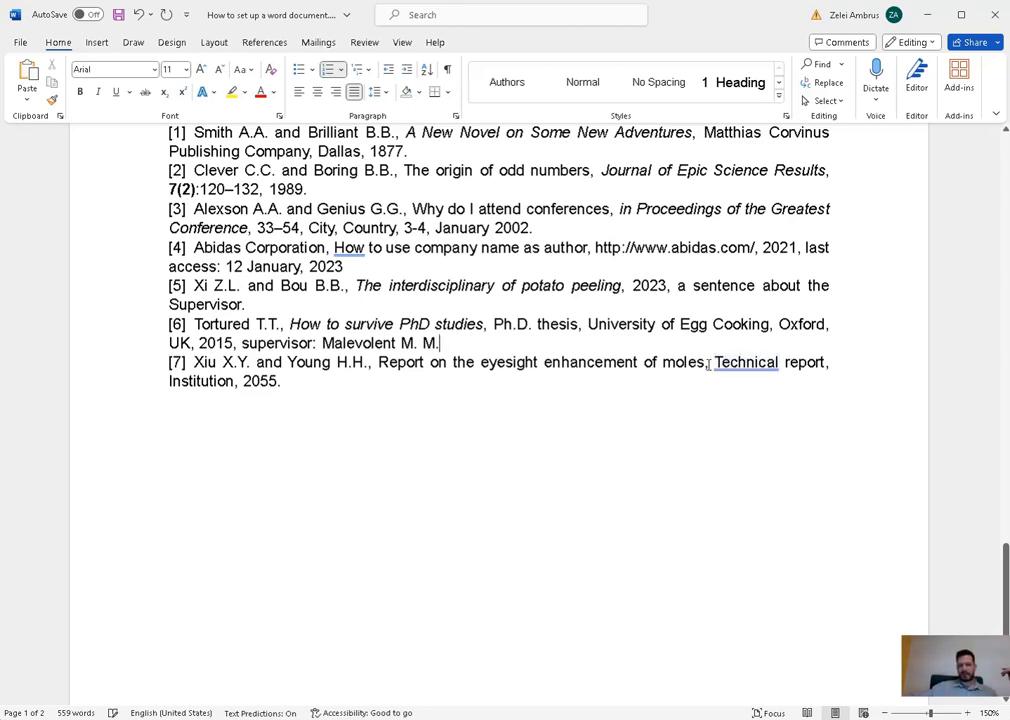
pyautogui.moveTo(705, 362); pyautogui.dragTo(409, 370)
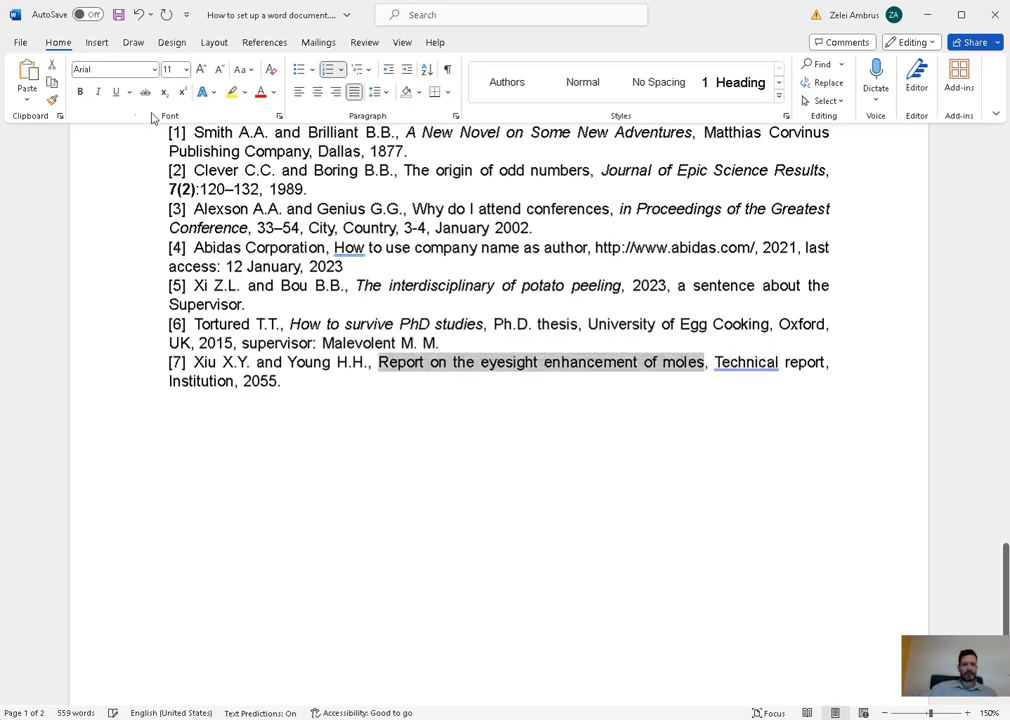
pyautogui.click(98, 91)
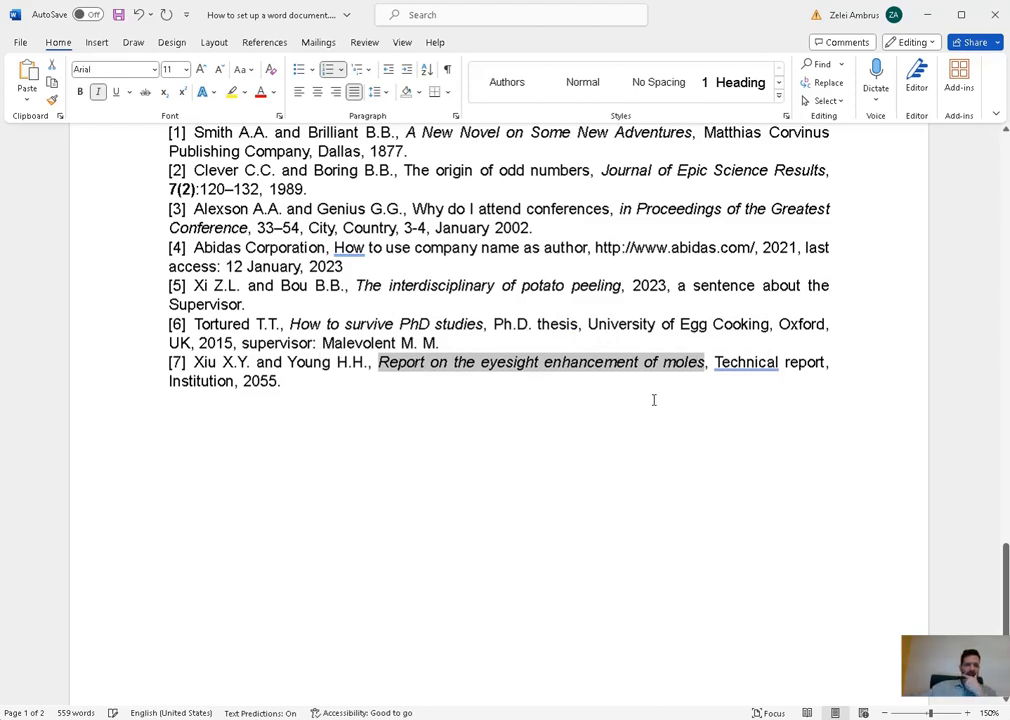
pyautogui.click(618, 424)
pyautogui.scroll(1, 625, 427)
pyautogui.scroll(4, 630, 433)
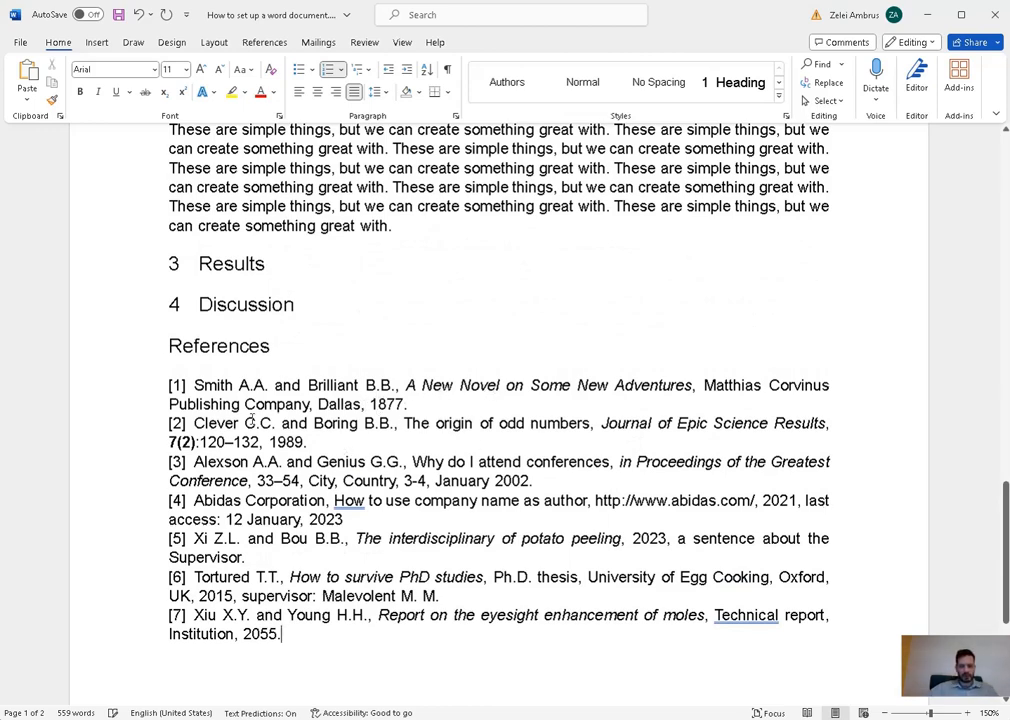
# - Modify the Heading 1 style to make it bold
pyautogui.moveTo(718, 500); pyautogui.dragTo(595, 500)
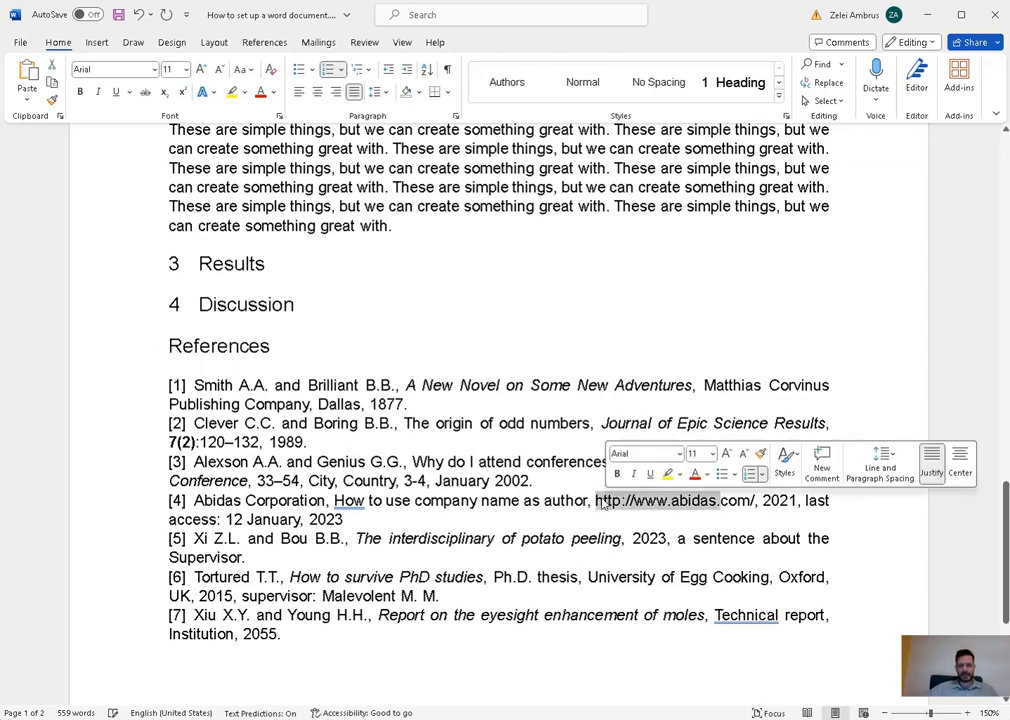
pyautogui.scroll(3, 607, 352)
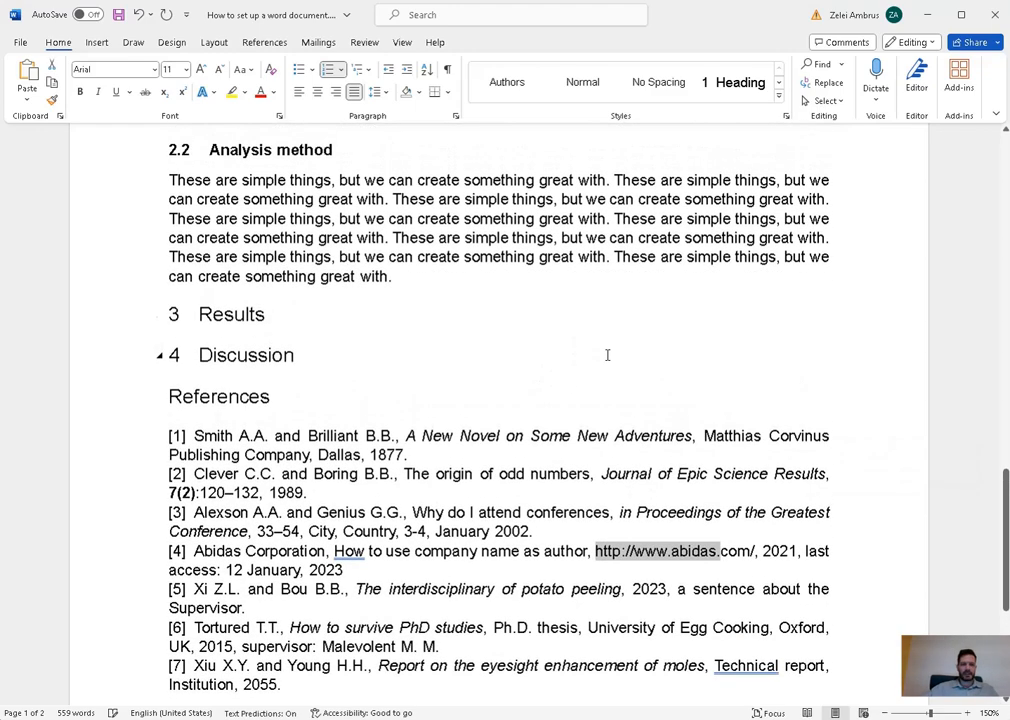
pyautogui.scroll(10, 607, 355)
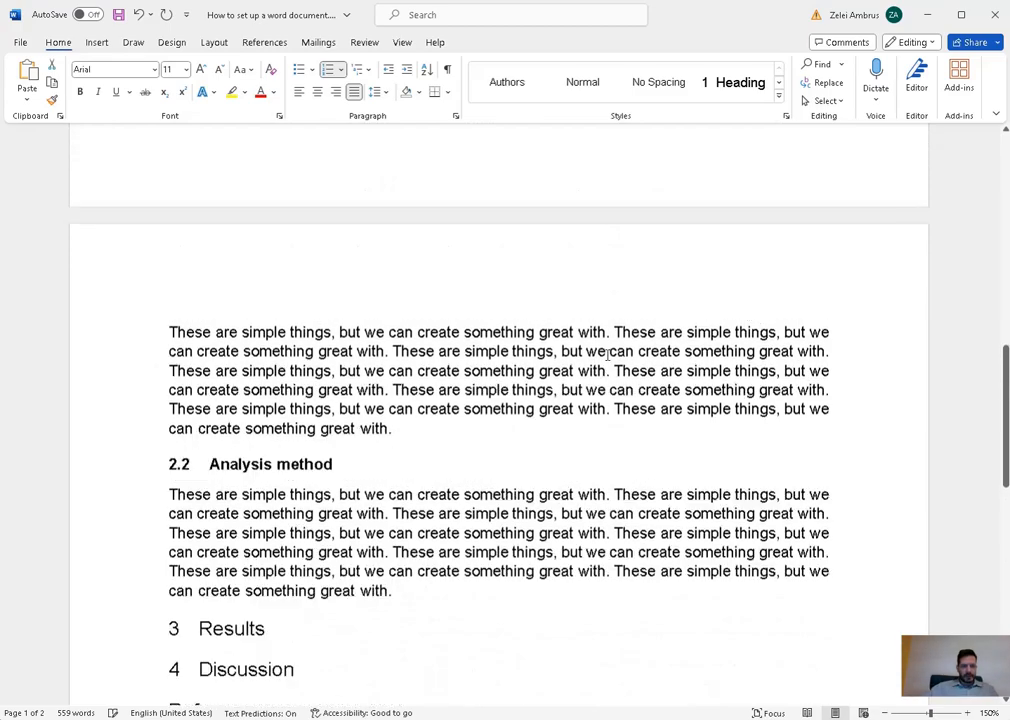
pyautogui.click(312, 356)
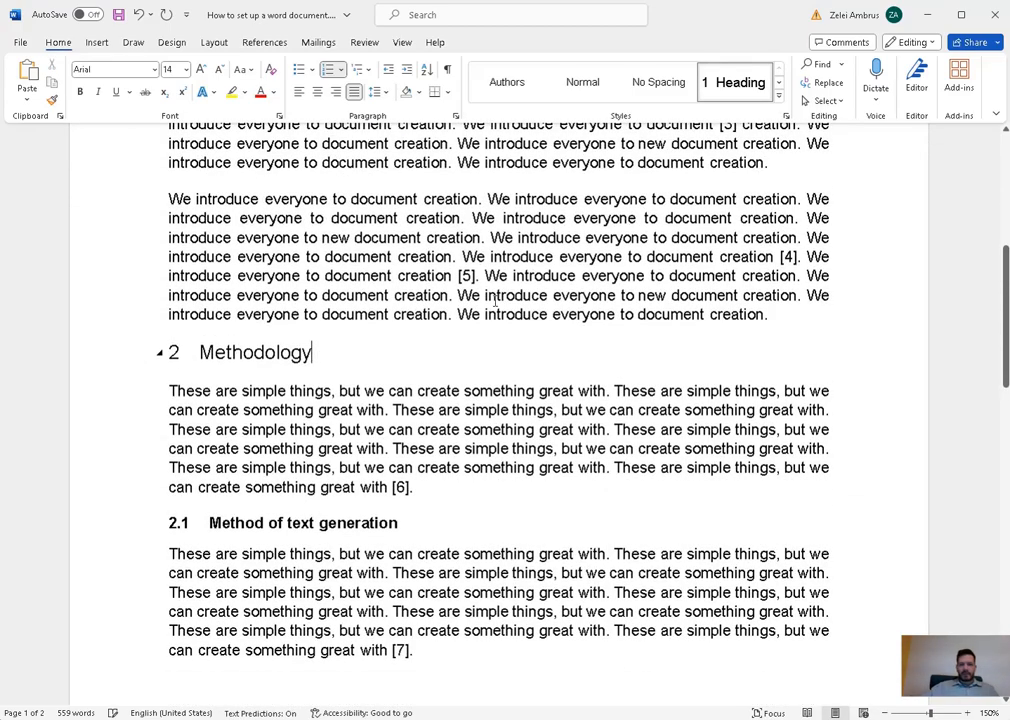
pyautogui.rightClick(742, 88)
pyautogui.click(784, 115)
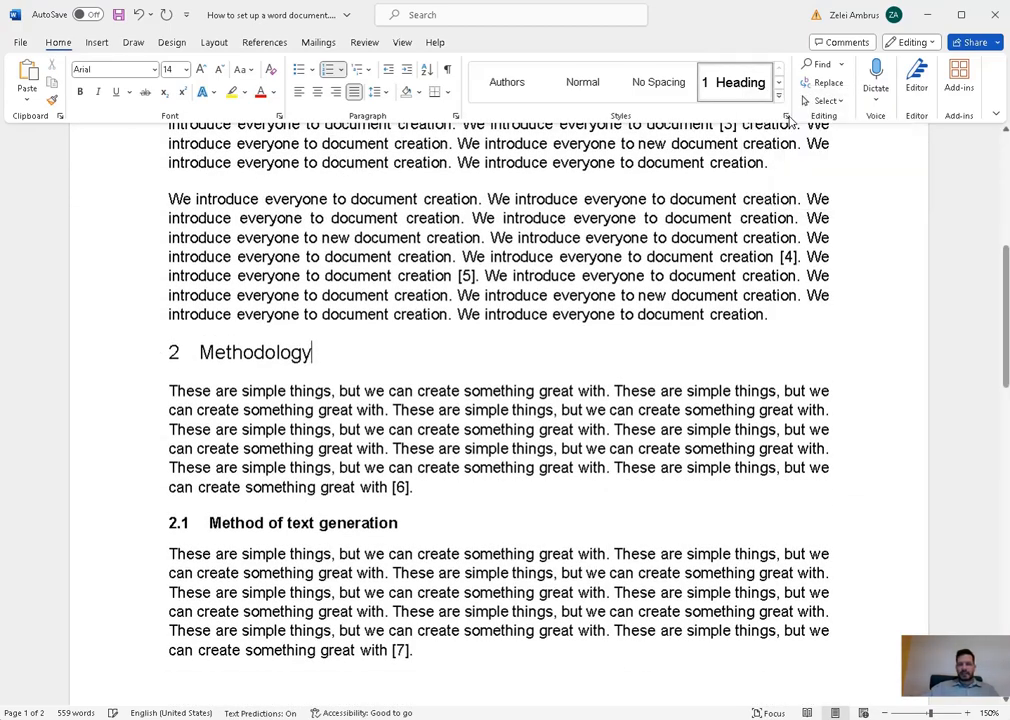
pyautogui.click(452, 295)
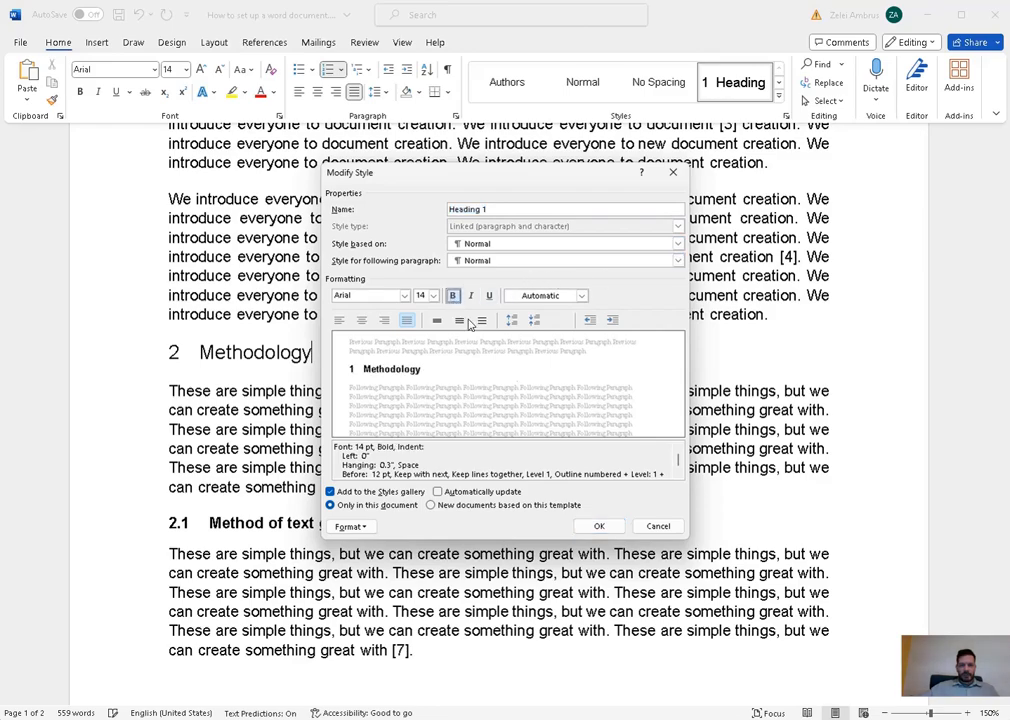
pyautogui.click(599, 526)
# - Insert an empty paragraph after the first Introduction paragraph
pyautogui.scroll(-15, 346, 372)
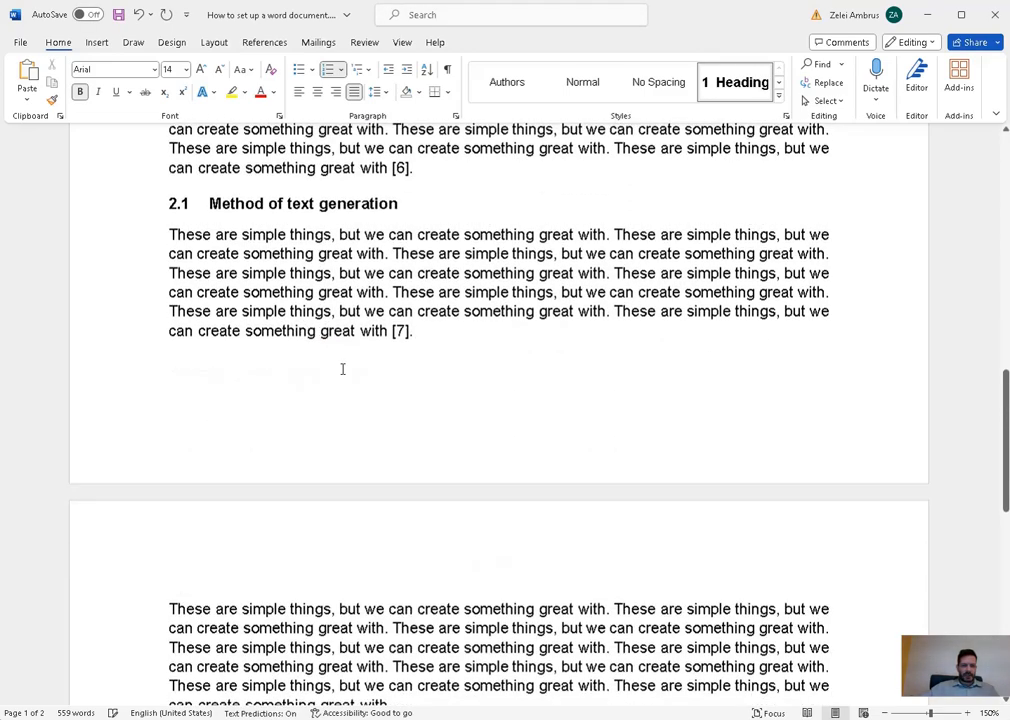
pyautogui.scroll(15, 350, 373)
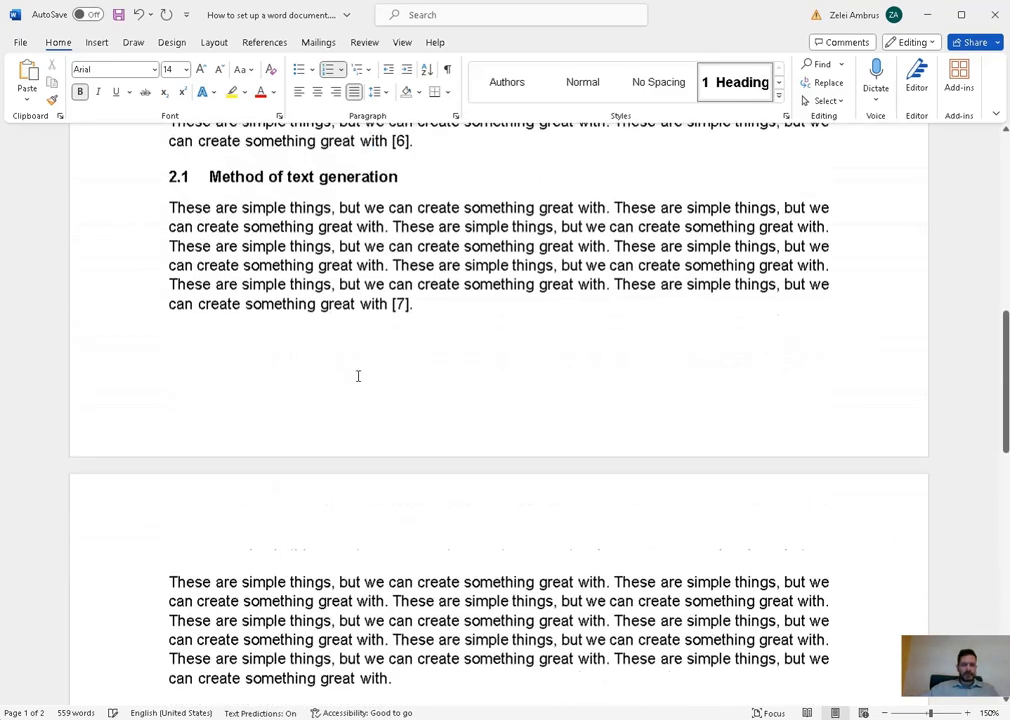
pyautogui.scroll(-10, 428, 376)
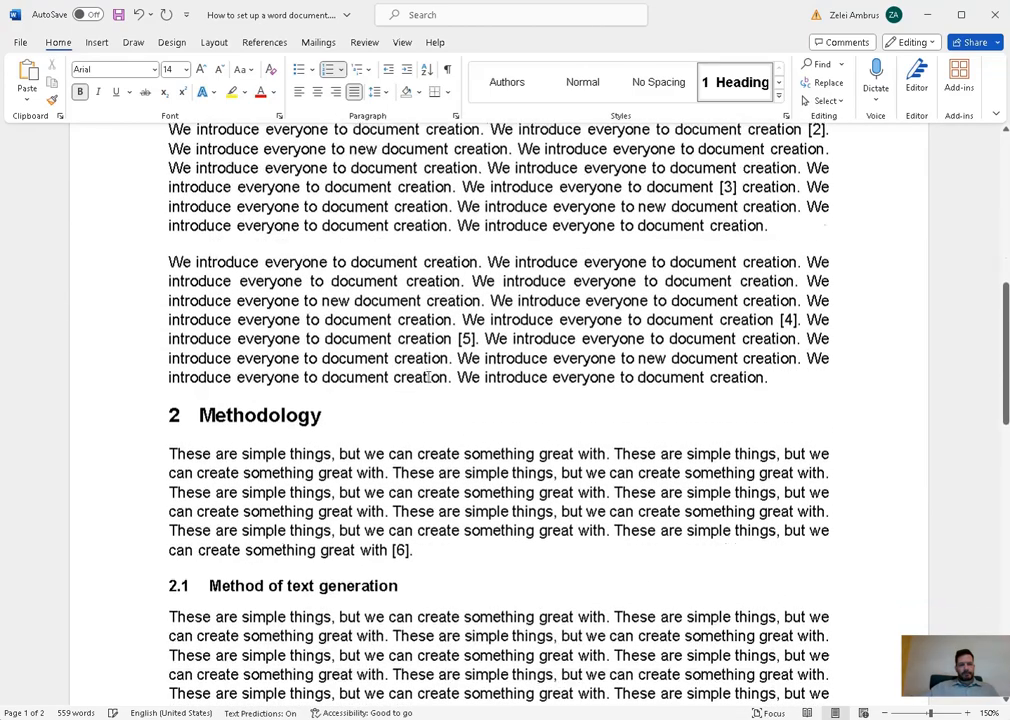
pyautogui.scroll(-10, 428, 376)
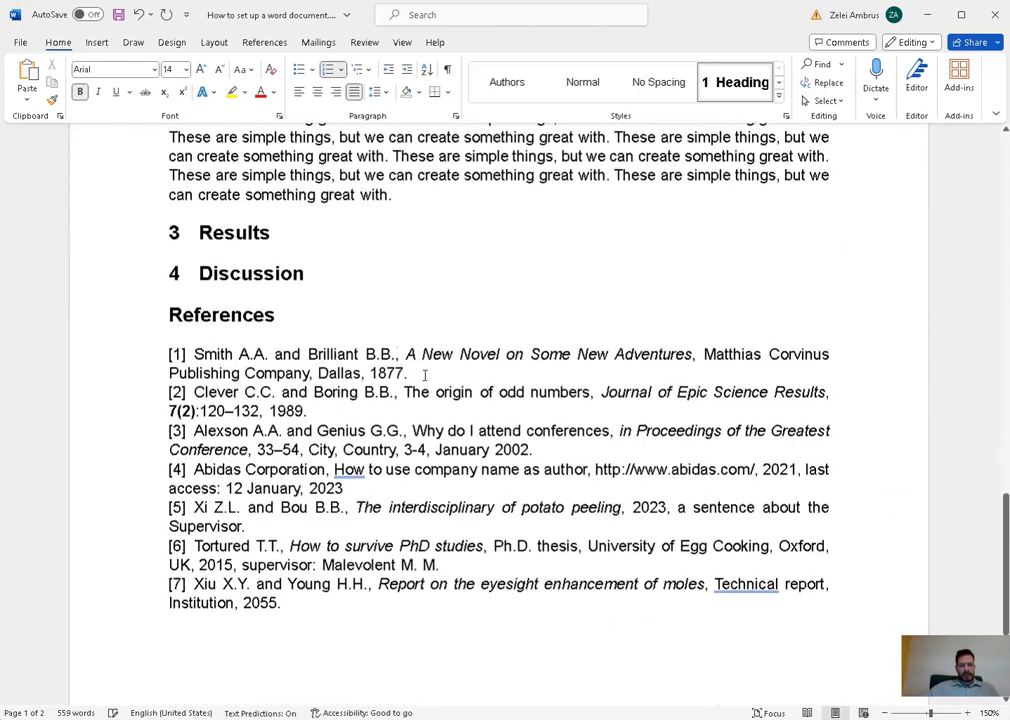
pyautogui.scroll(10, 573, 331)
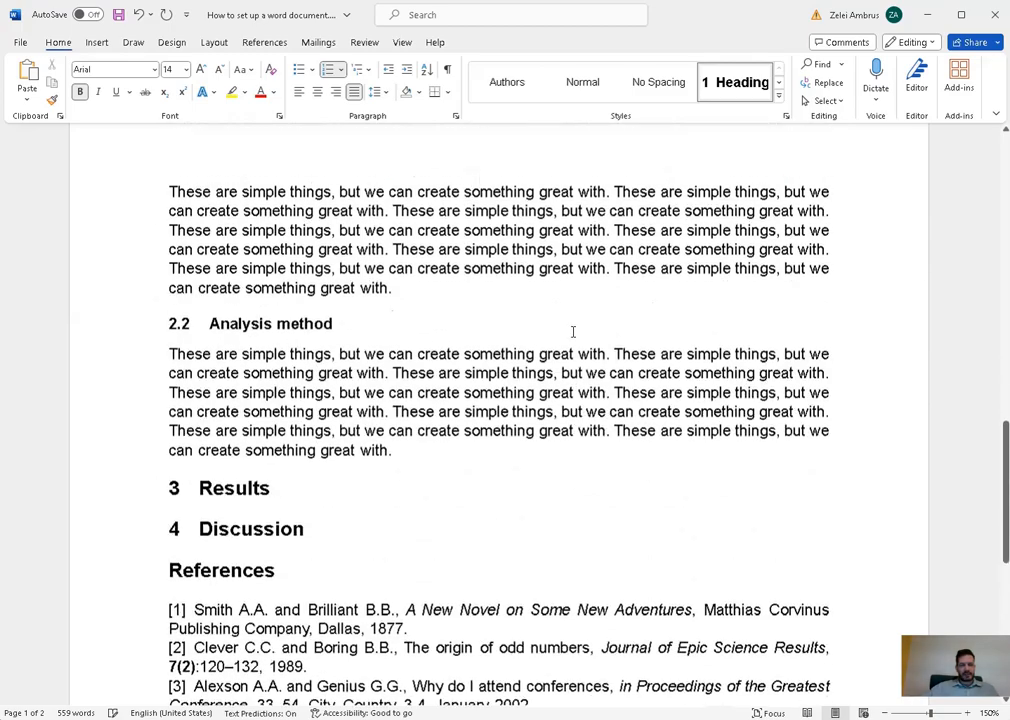
pyautogui.scroll(2, 605, 359)
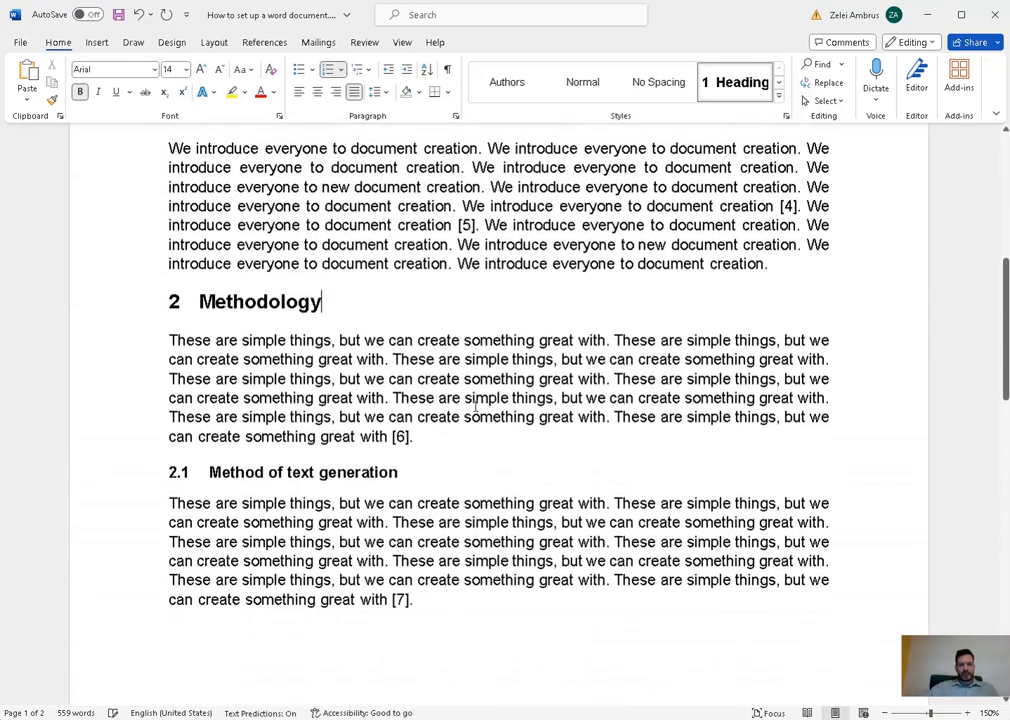
pyautogui.scroll(4, 478, 530)
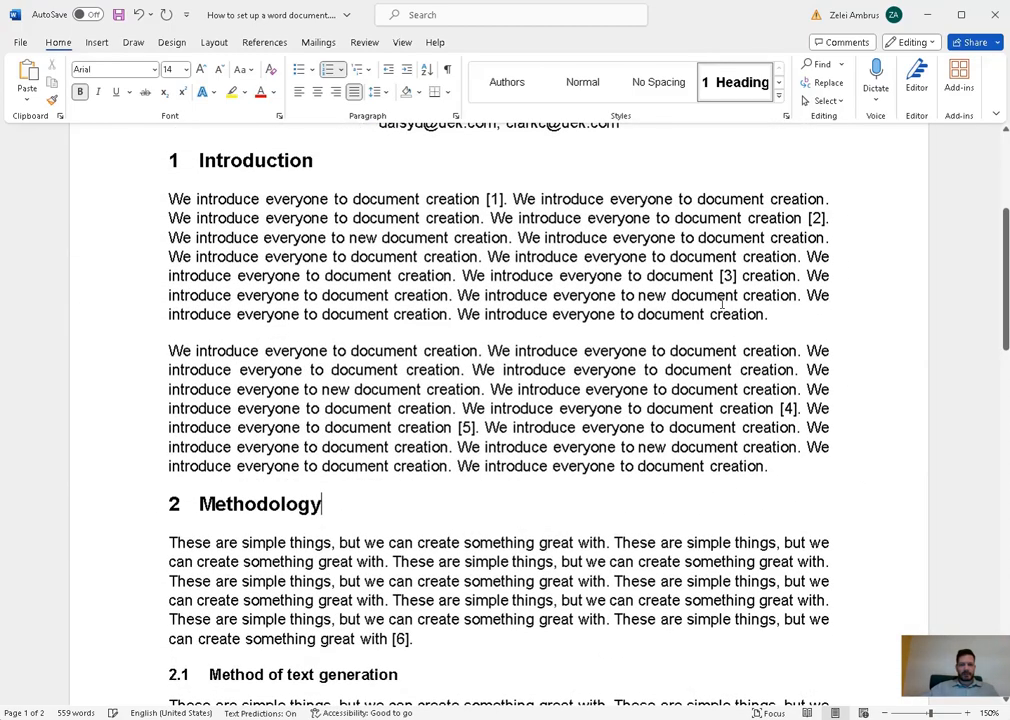
pyautogui.click(820, 314)
pyautogui.press('Return')
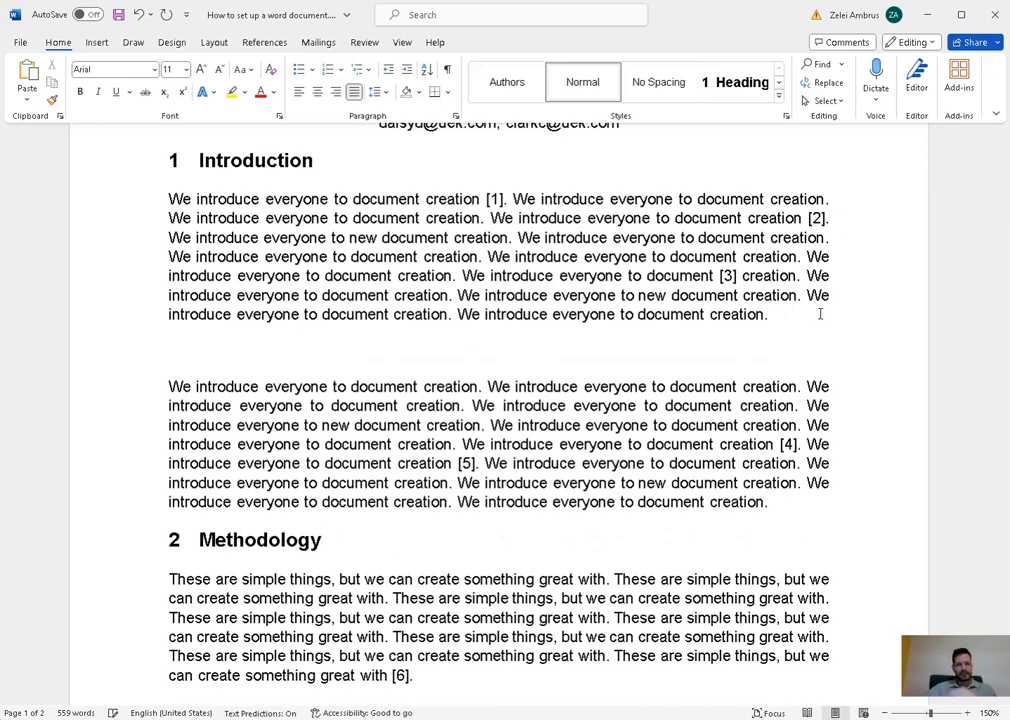
# - Create a new paragraph style named 'Figure' for the empty line
pyautogui.click(778, 99)
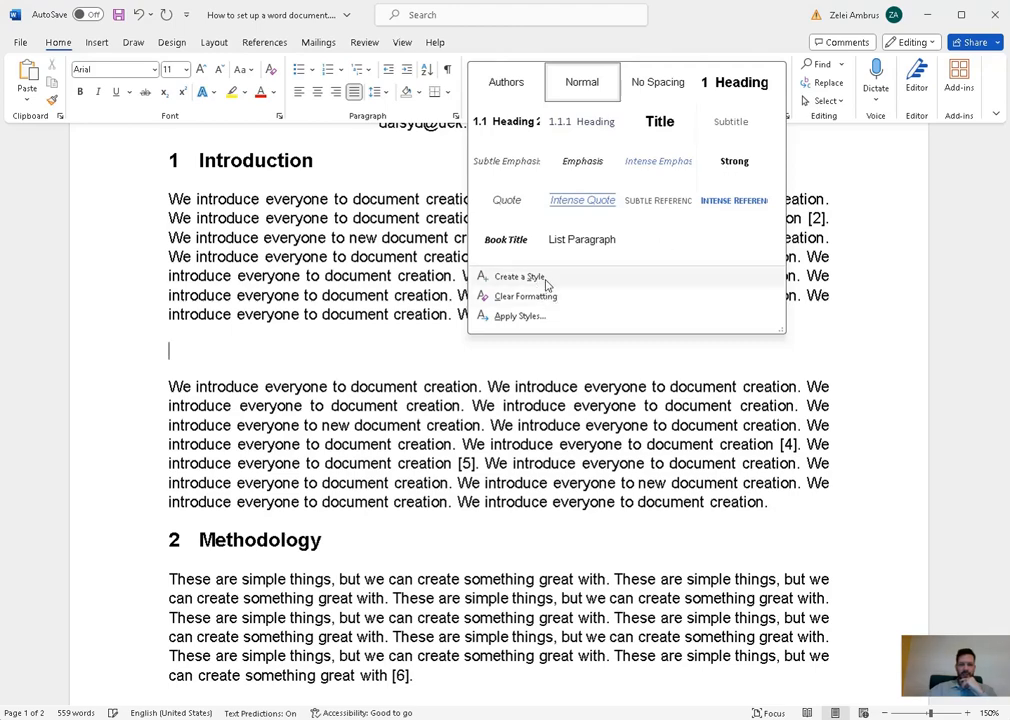
pyautogui.click(547, 285)
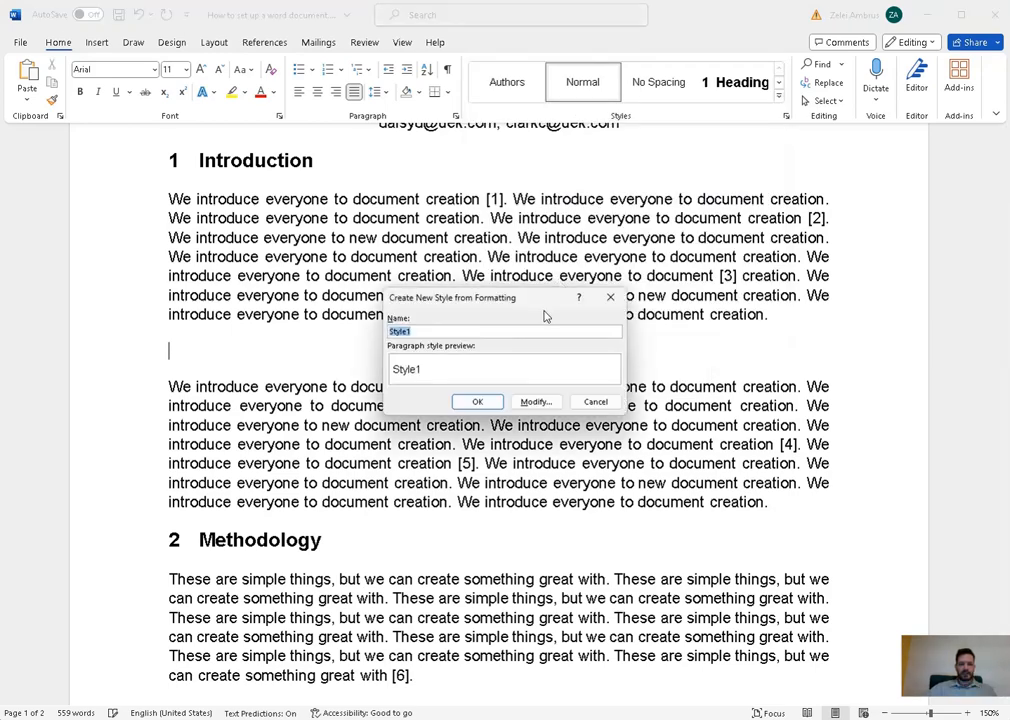
pyautogui.write('Figure')
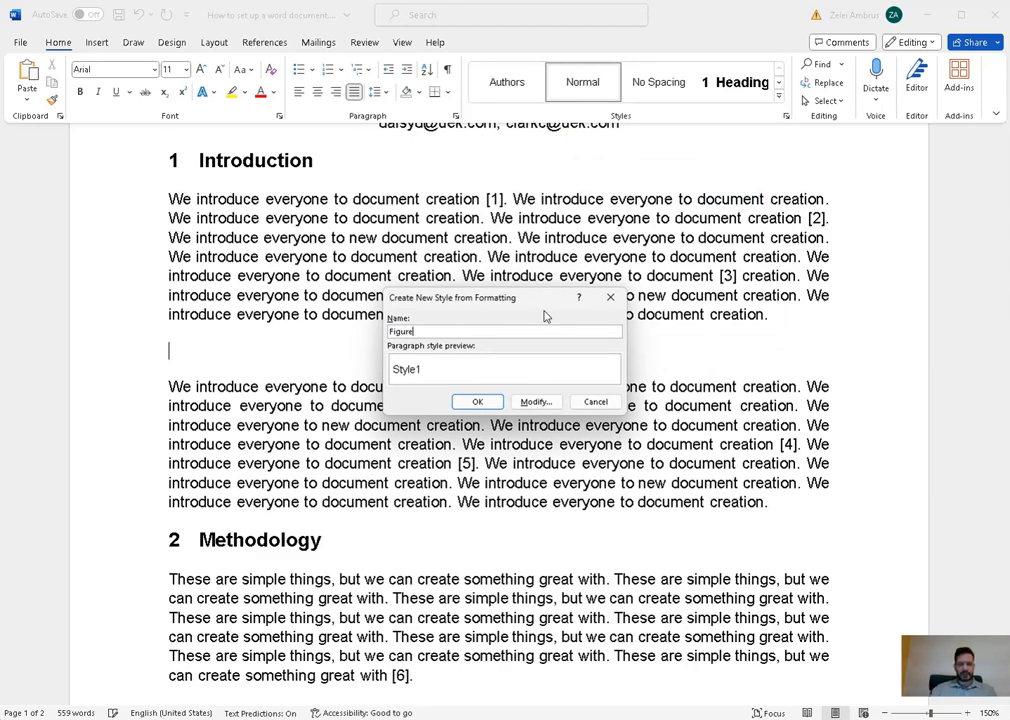
pyautogui.click(479, 402)
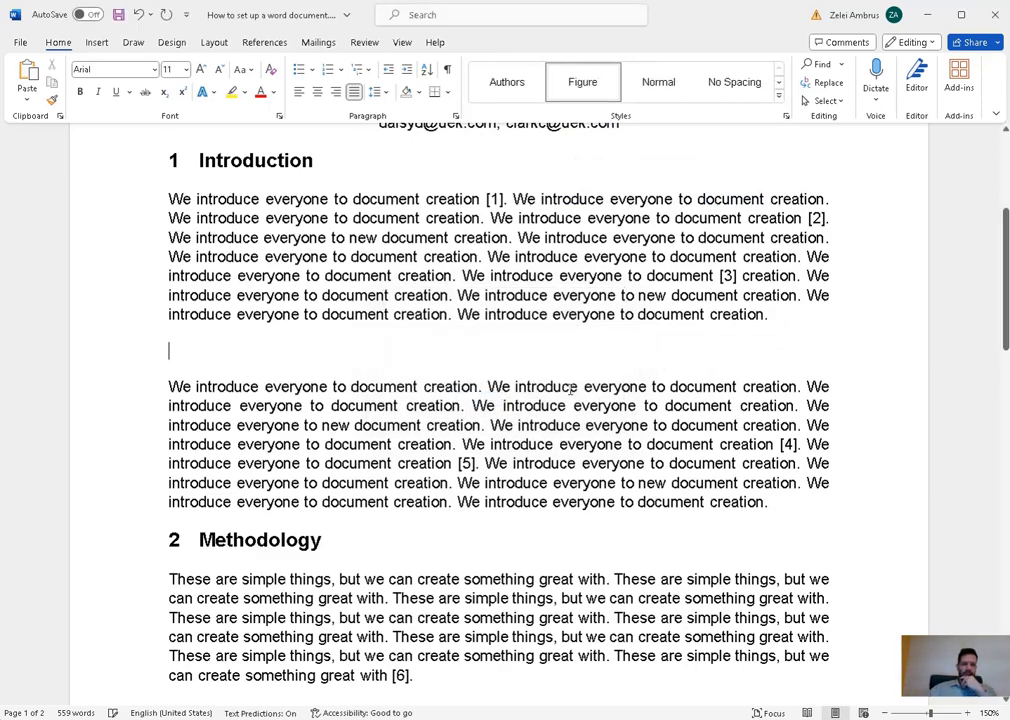
# - Set the Figure style's alignment to centered
pyautogui.rightClick(606, 88)
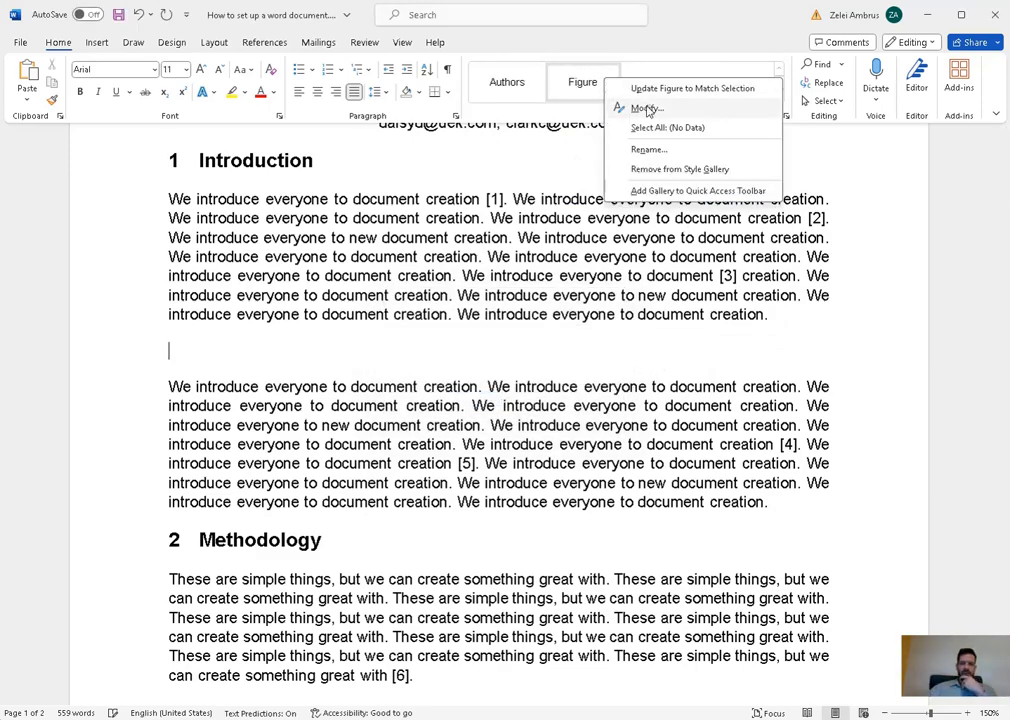
pyautogui.click(625, 107)
pyautogui.click(362, 321)
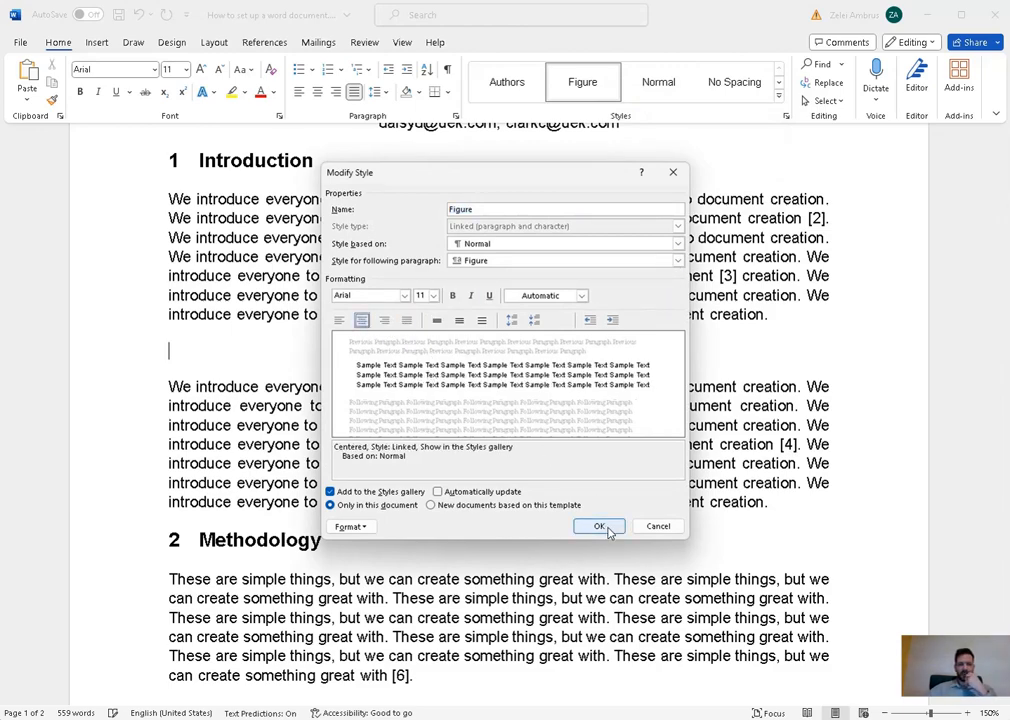
pyautogui.click(600, 527)
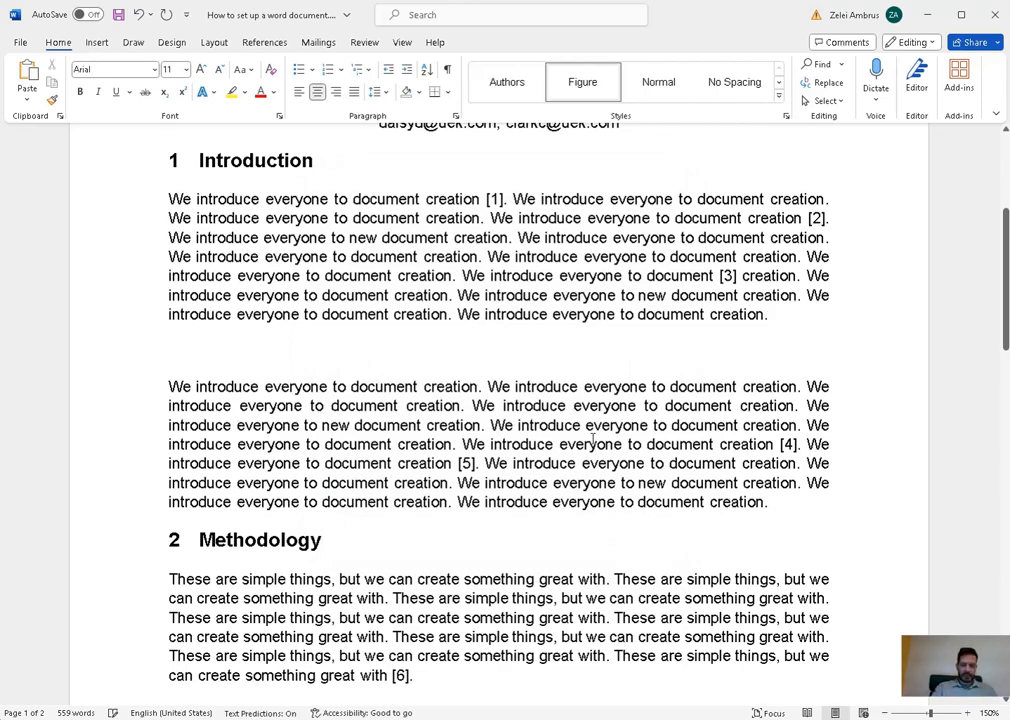
# - Paste the black-and-white vintage car photo into the Figure paragraph and resize it smaller
pyautogui.scroll(-3, 592, 440)
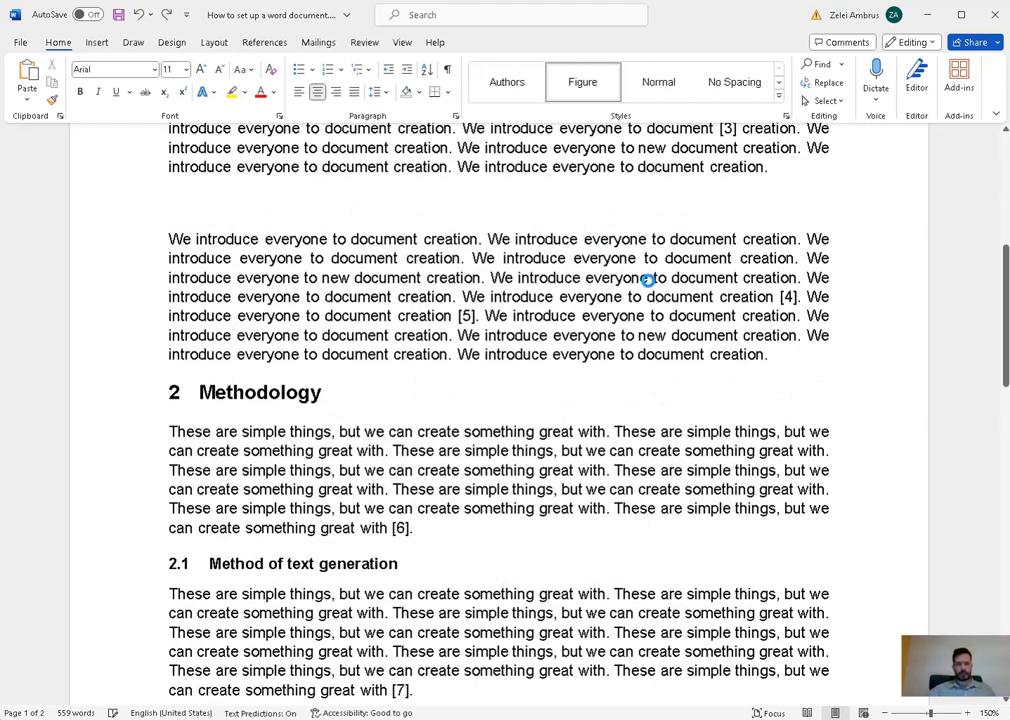
pyautogui.hotkey('ctrl', 'v')
pyautogui.click(339, 284)
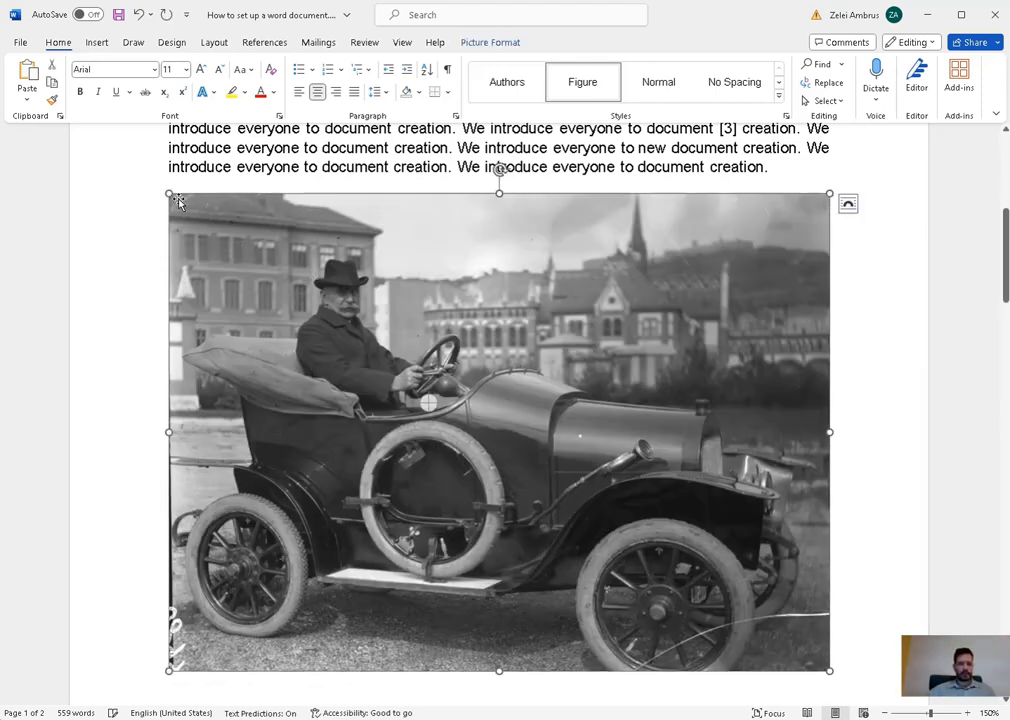
pyautogui.moveTo(169, 193); pyautogui.dragTo(512, 399)
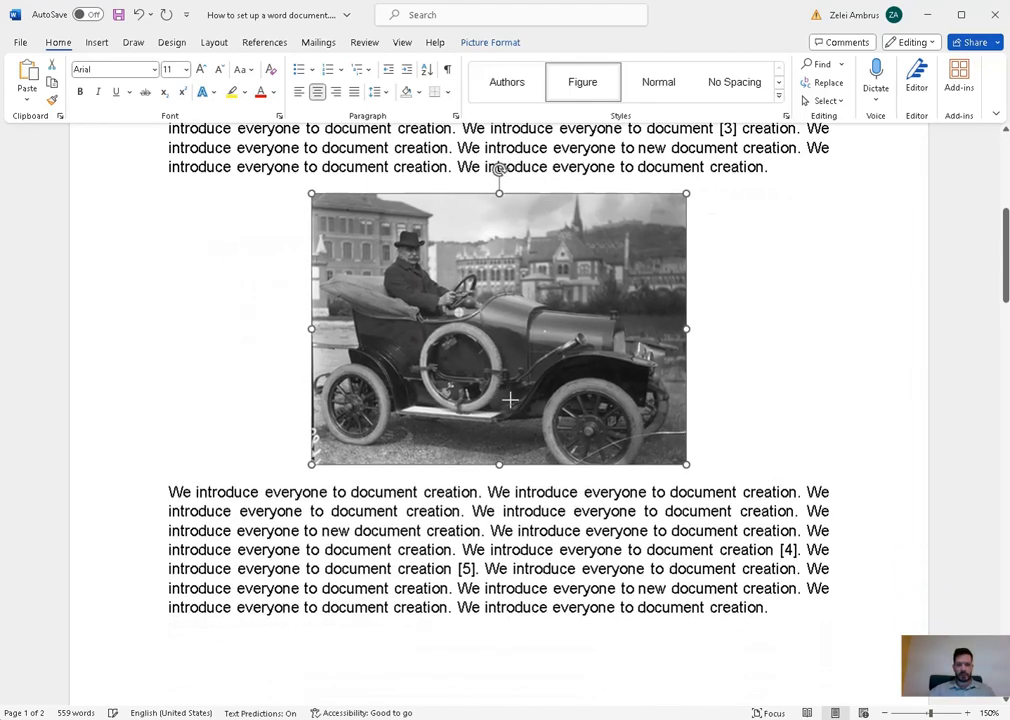
pyautogui.moveTo(688, 464); pyautogui.dragTo(622, 416)
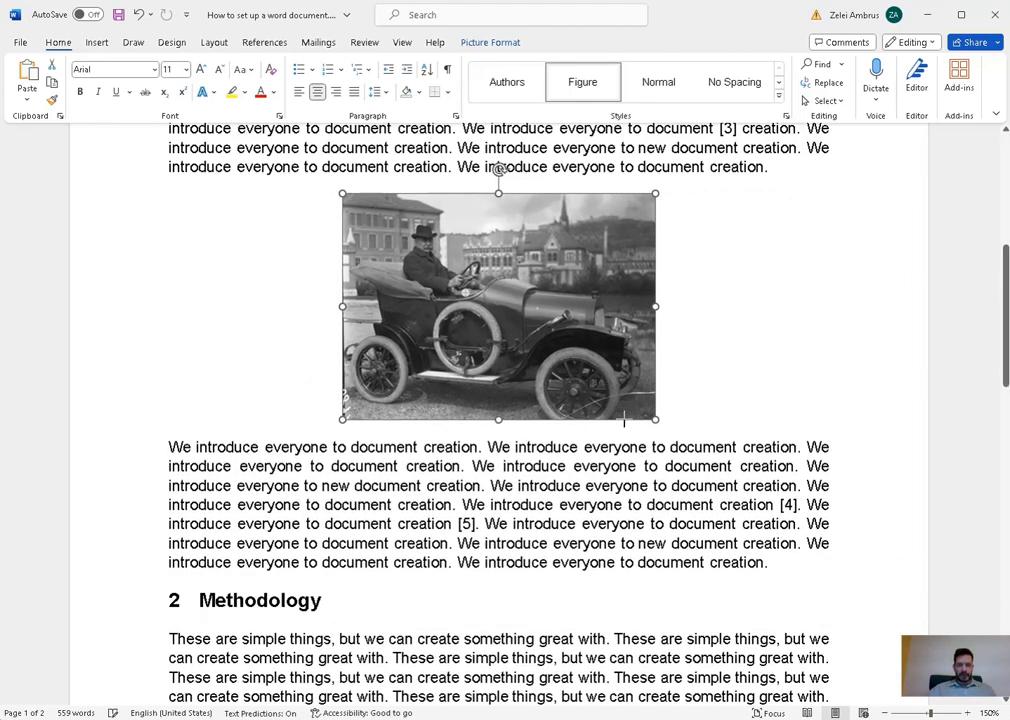
pyautogui.click(740, 427)
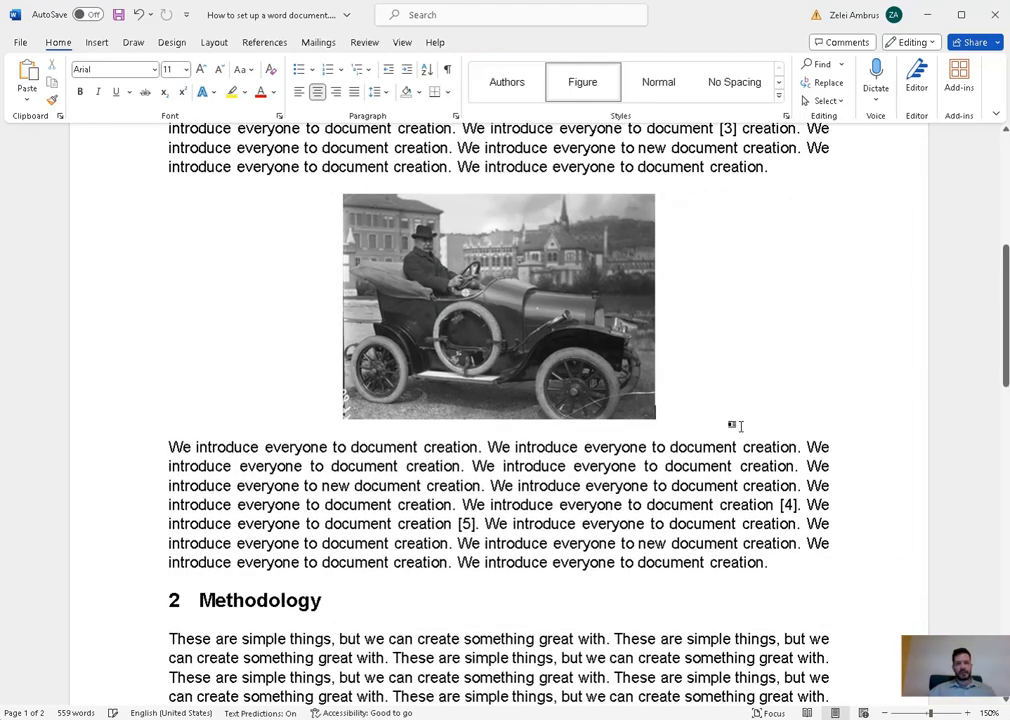